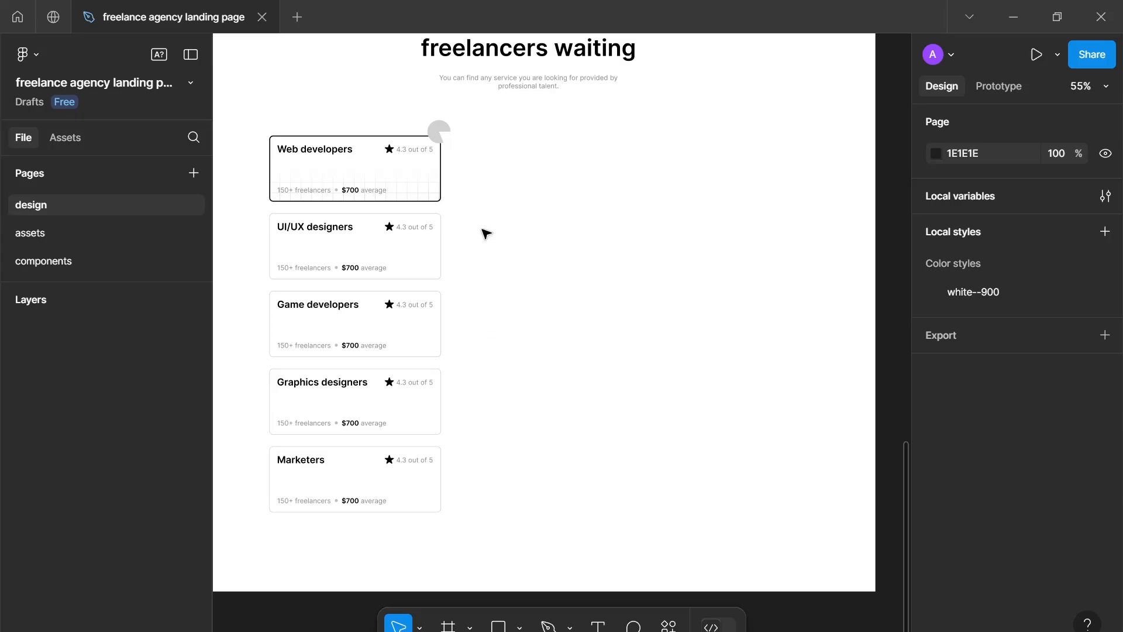
Step: Examine the empty area beside the freelancer category cards as space for new content
drag(469, 133, 799, 546)
drag(514, 301, 538, 299)
click(442, 211)
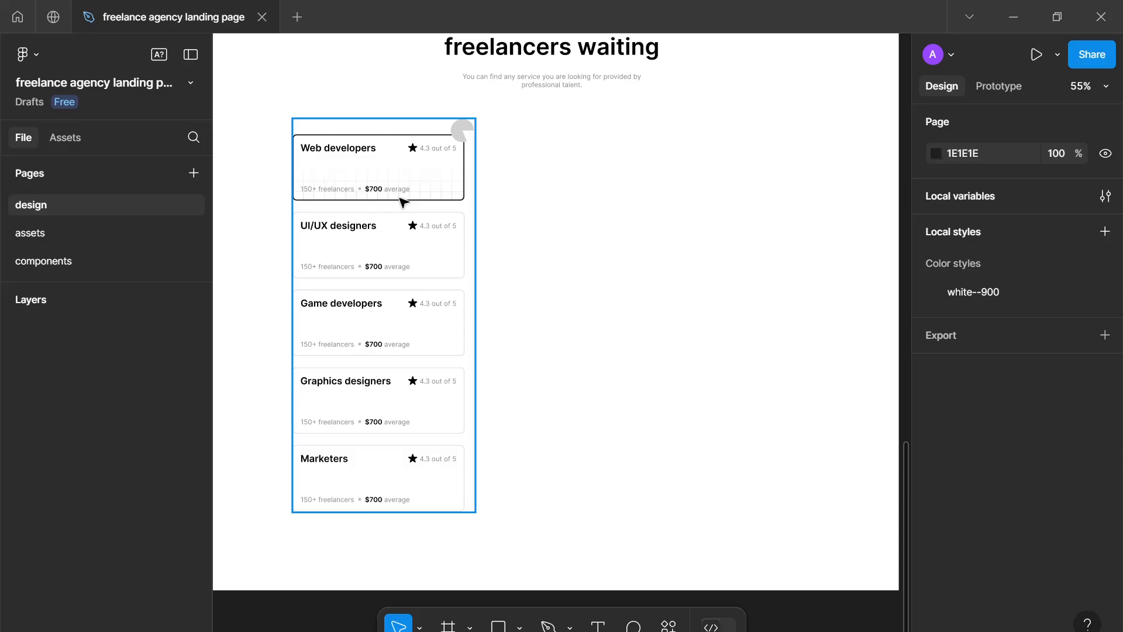
ctrl+scroll(392, 193, up, 1)
ctrl+scroll(392, 200, up, 1)
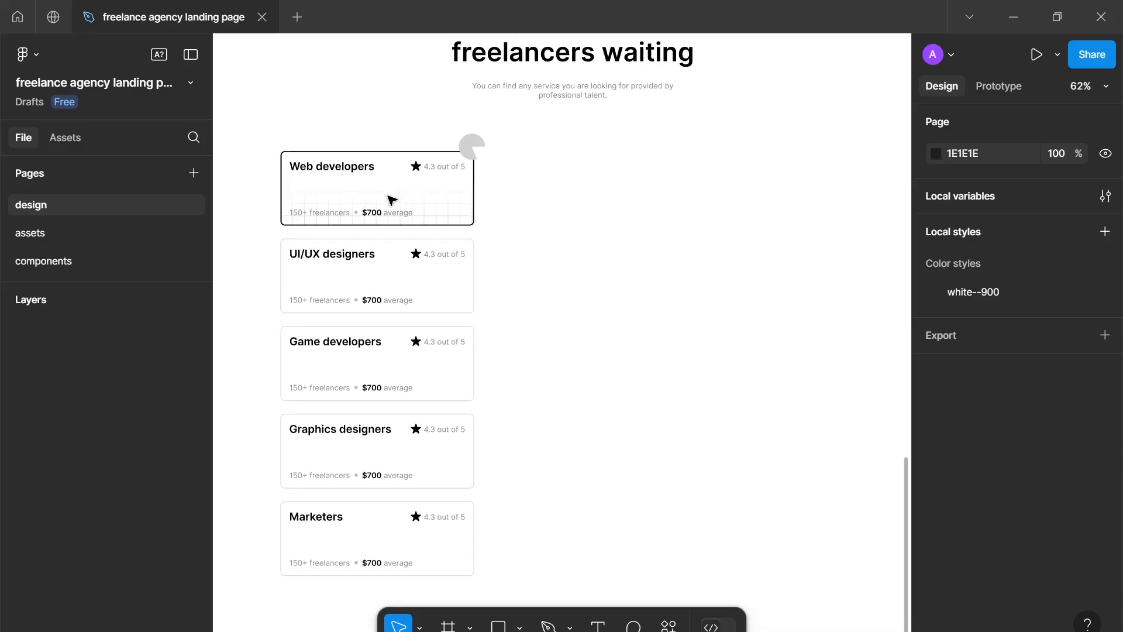
scroll(392, 200, down, 1)
scroll(417, 250, right, 2)
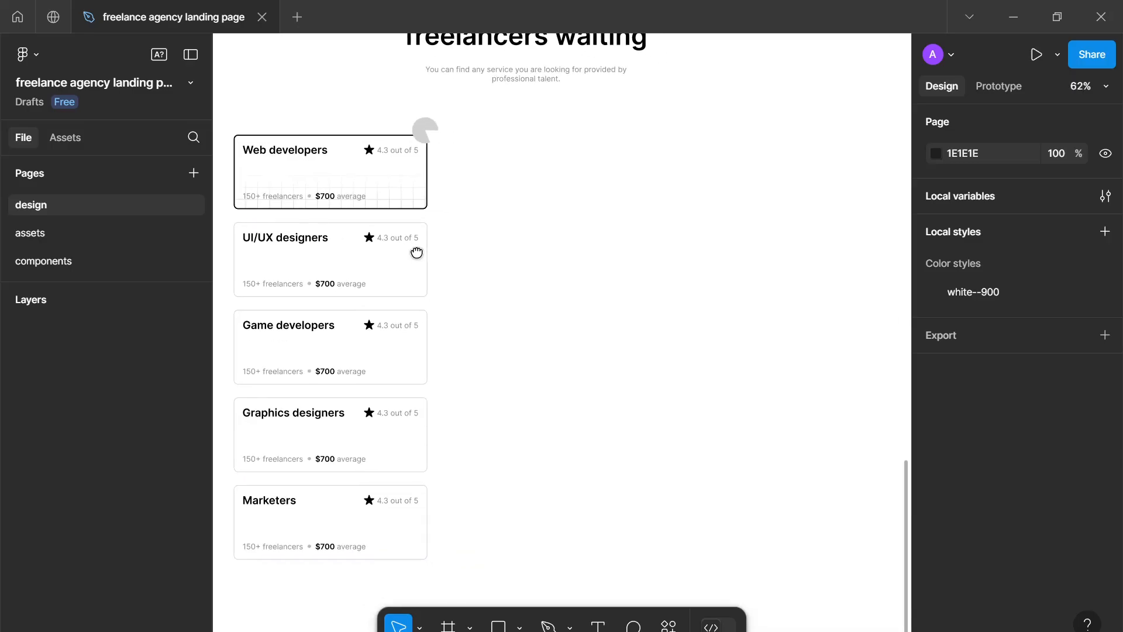
scroll(471, 168, down, 1)
drag(469, 104, 842, 529)
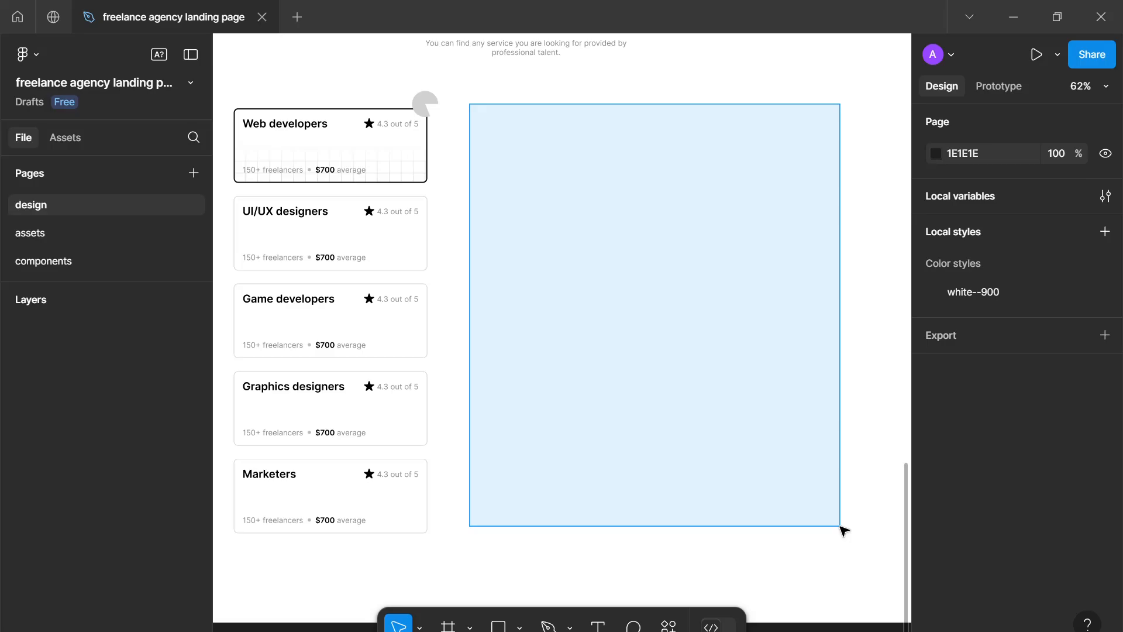
drag(842, 529, 849, 552)
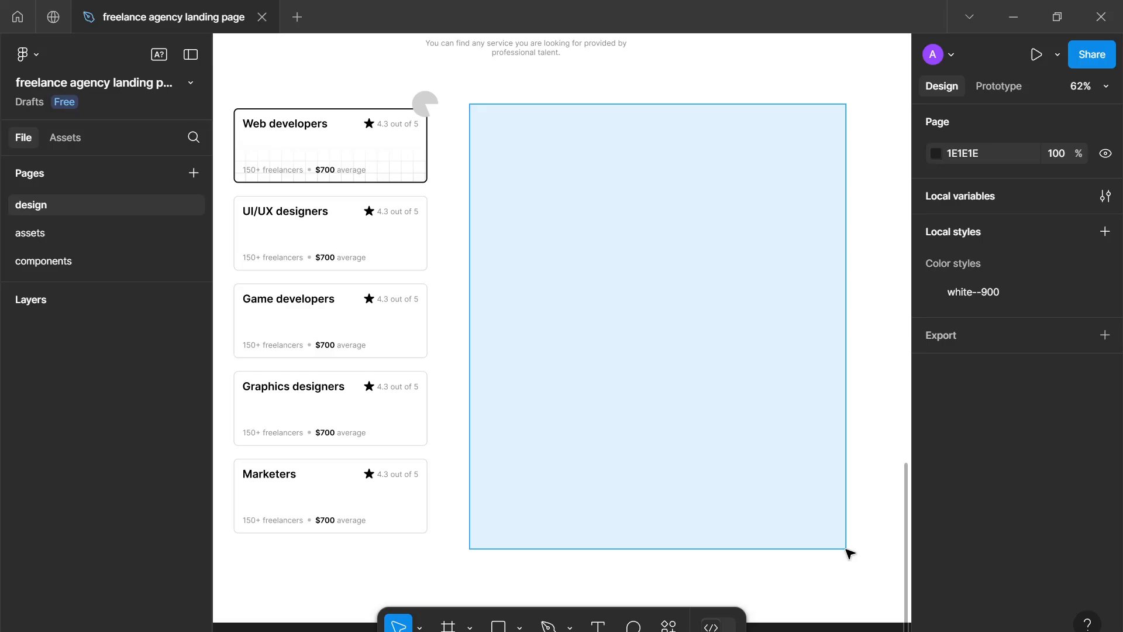
drag(845, 548, 846, 548)
Step: Review the landing page sections above and around the freelancer category list
scroll(784, 442, up, 4)
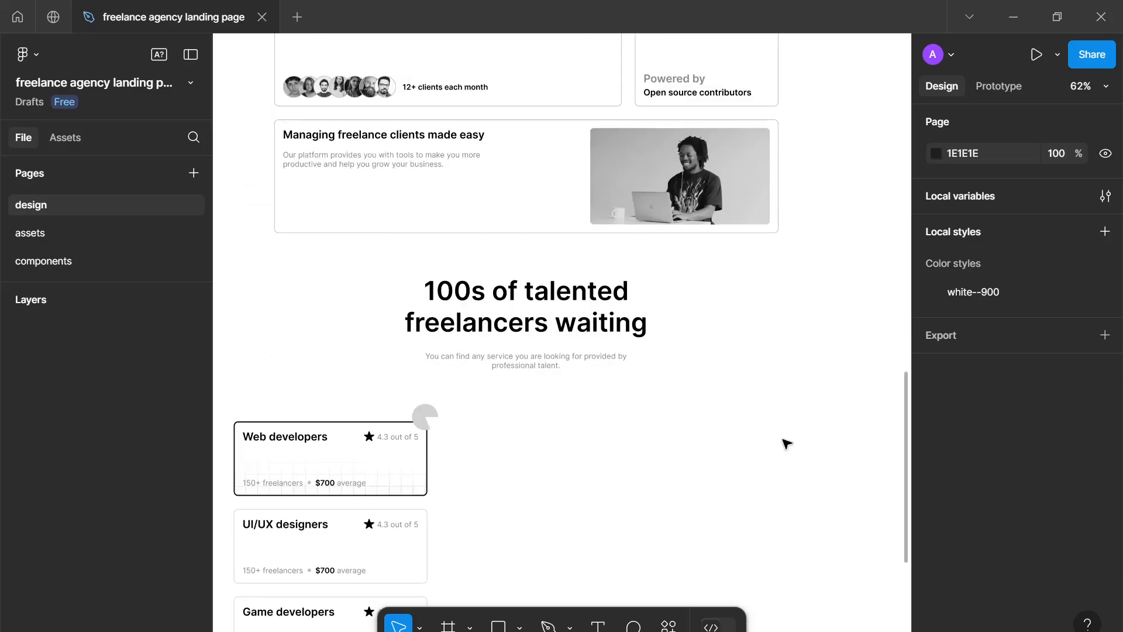
scroll(782, 441, down, 3)
drag(728, 421, 695, 416)
scroll(710, 360, down, 3)
scroll(710, 361, up, 3)
scroll(696, 417, up, 1)
scroll(699, 421, down, 5)
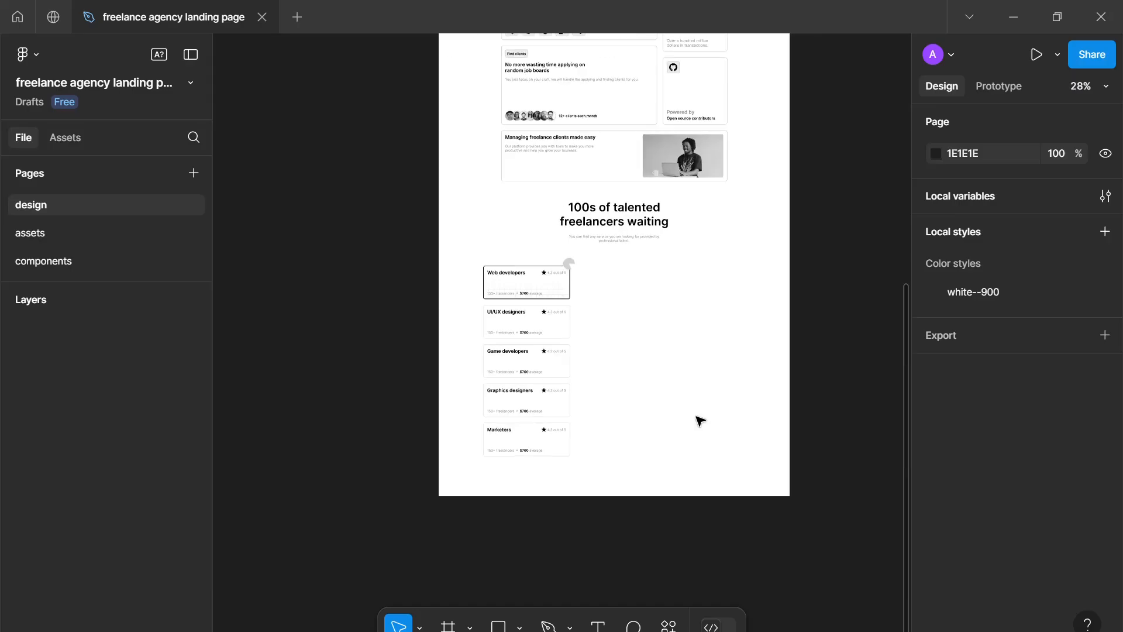
scroll(710, 361, up, 5)
scroll(712, 362, down, 4)
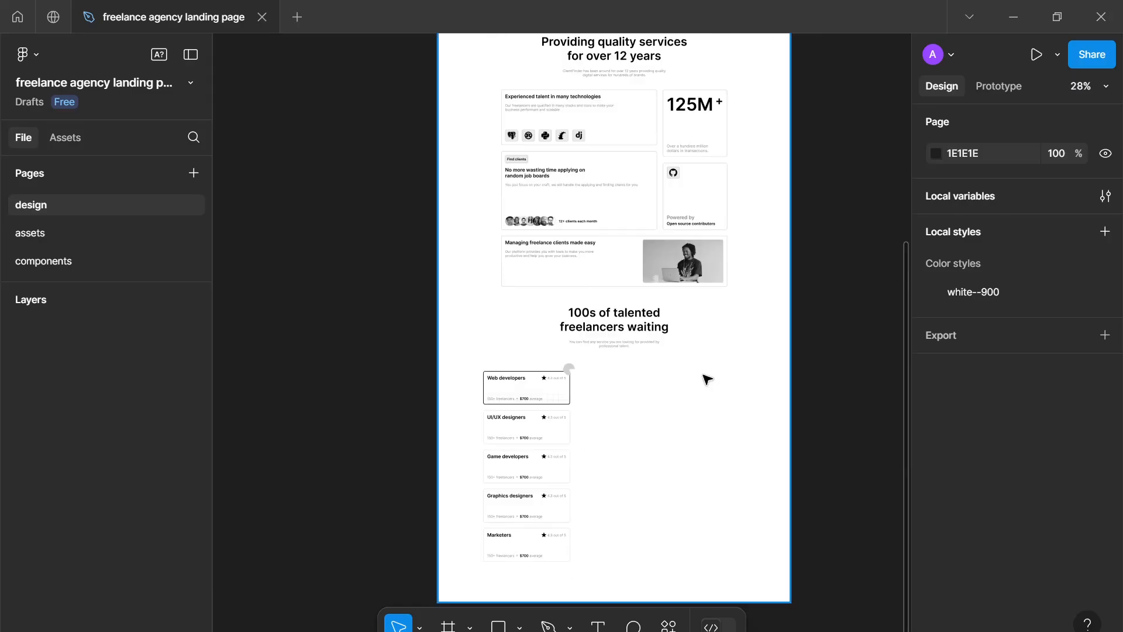
scroll(702, 380, up, 3)
drag(699, 384, 758, 267)
scroll(650, 315, up, 1)
scroll(758, 267, up, 1)
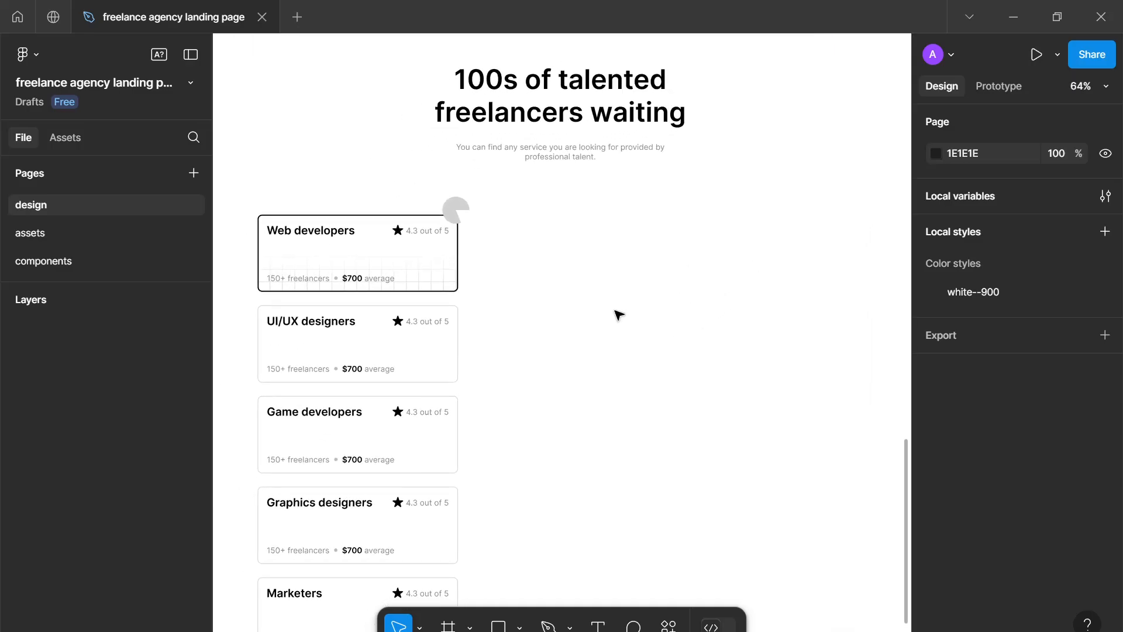
Step: Draw a rectangle about 346 × 144 beside the Web developers card and rename its layer "image"
drag(616, 316, 556, 301)
key(r)
drag(482, 233, 676, 315)
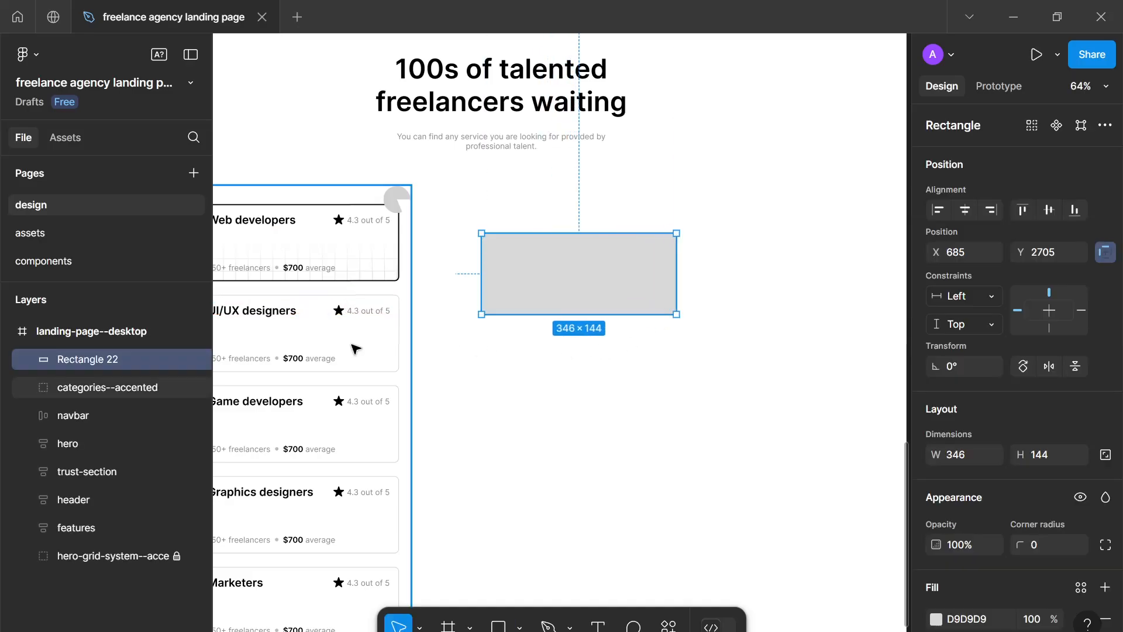
double_click(148, 353)
text(image)
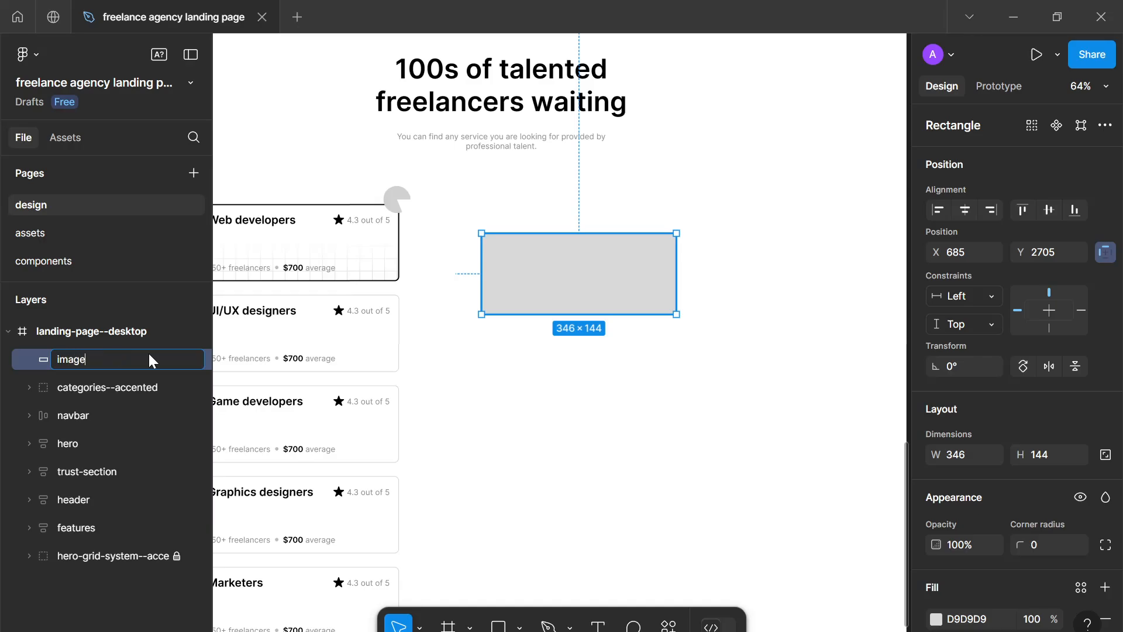
key(Return)
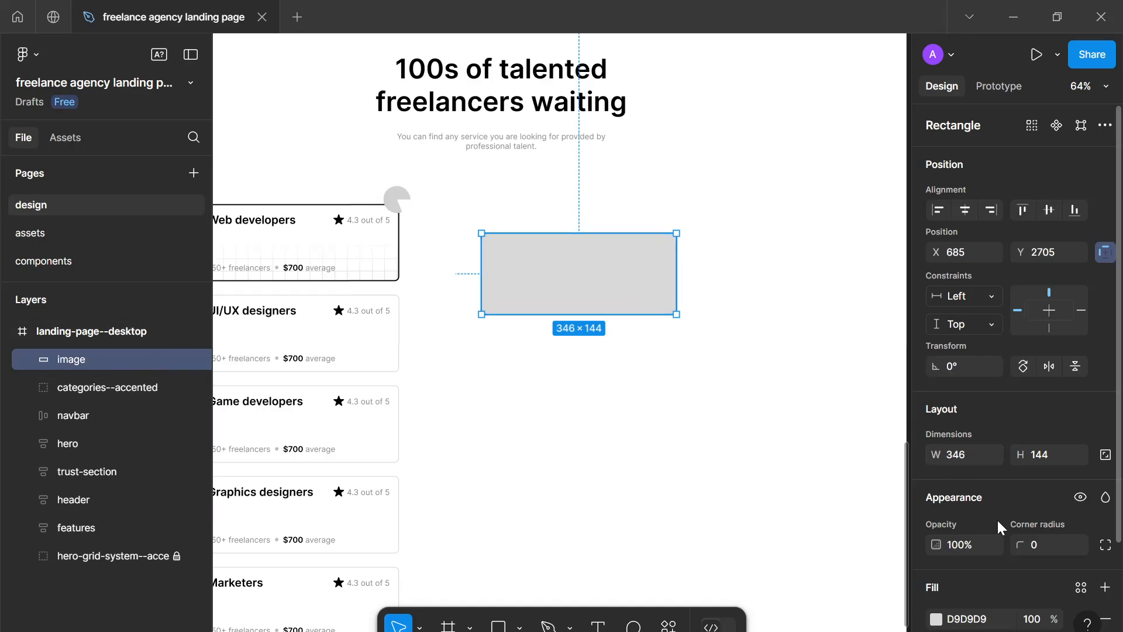
Step: Set the image rectangle's corner radius to 6
click(1036, 548)
text(4)
key(BackSpace)
text(6)
key(Return)
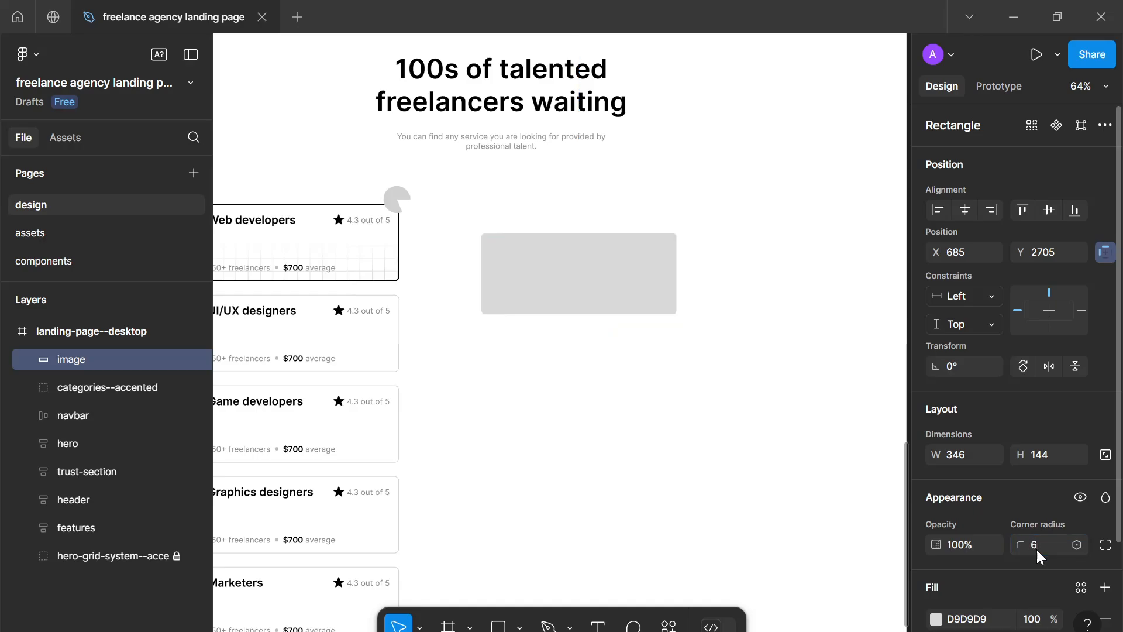
Step: Add a text layer reading "Freelancer Name" below the image rectangle, near its left edge
scroll(608, 416, up, 1)
scroll(608, 418, down, 1)
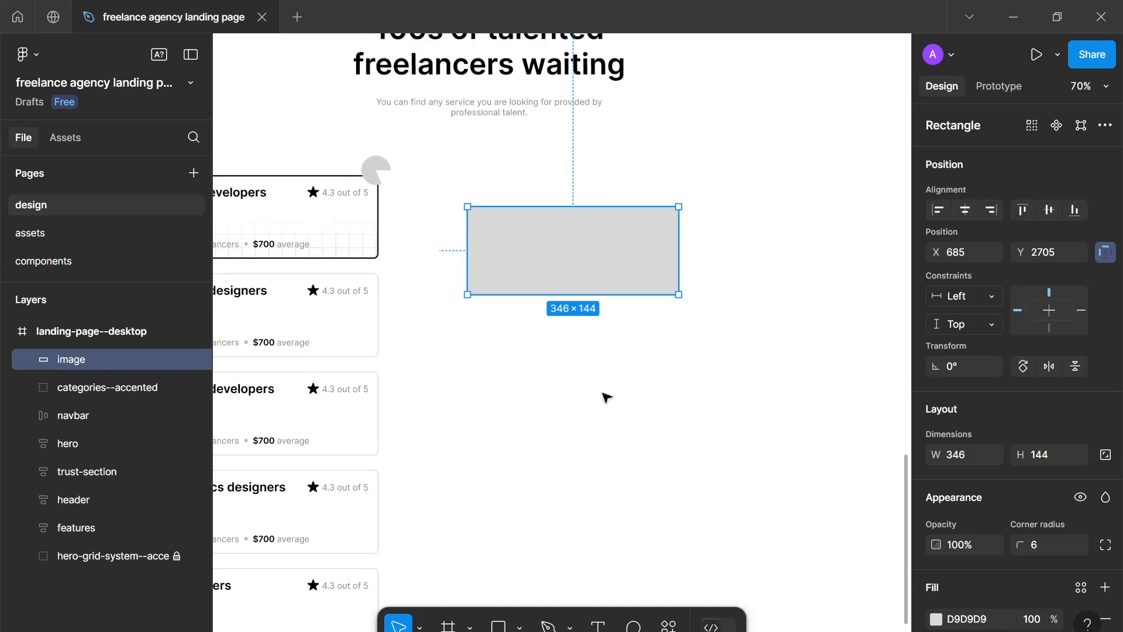
key(t)
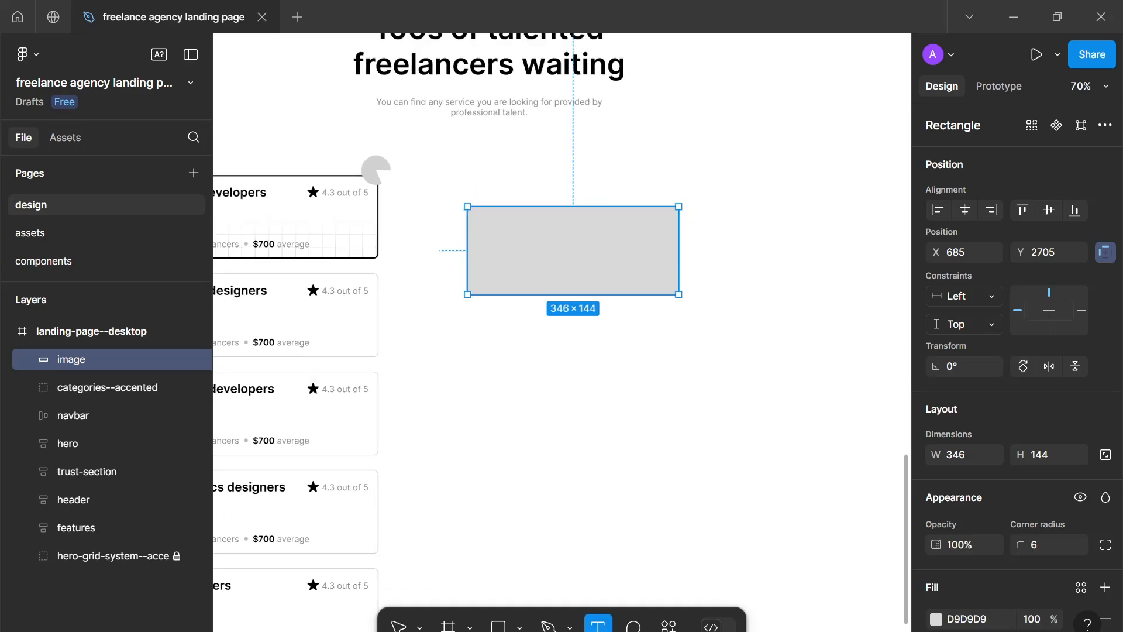
click(474, 332)
text(Fr)
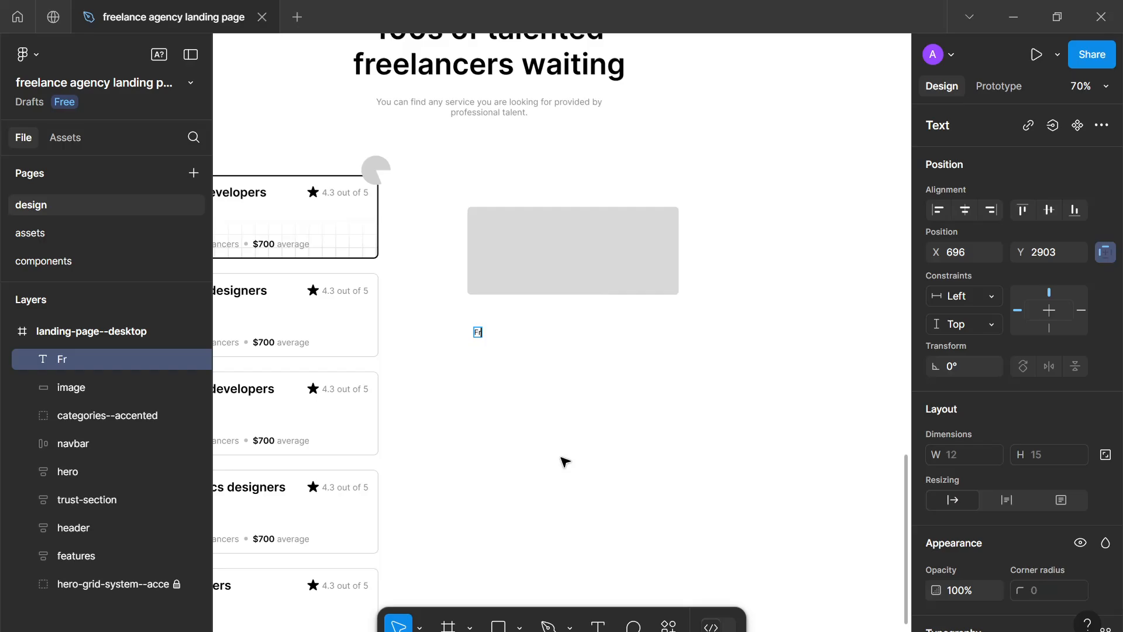
text(eelancer)
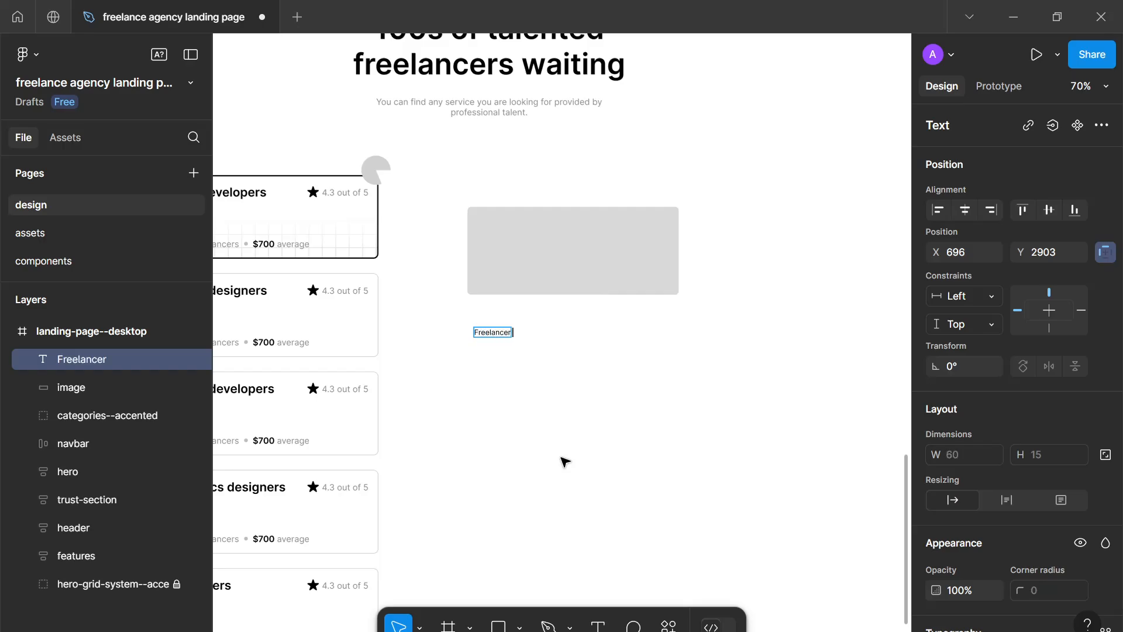
text( NA)
key(BackSpace)
text(AME)
key(BackSpace)
key(BackSpace)
key(BackSpace)
text(a)
key(Escape)
Step: Duplicate the Freelancer Name text just below itself and change the copy to "A short description of the freelancer’s experience"
scroll(532, 373, up, 2)
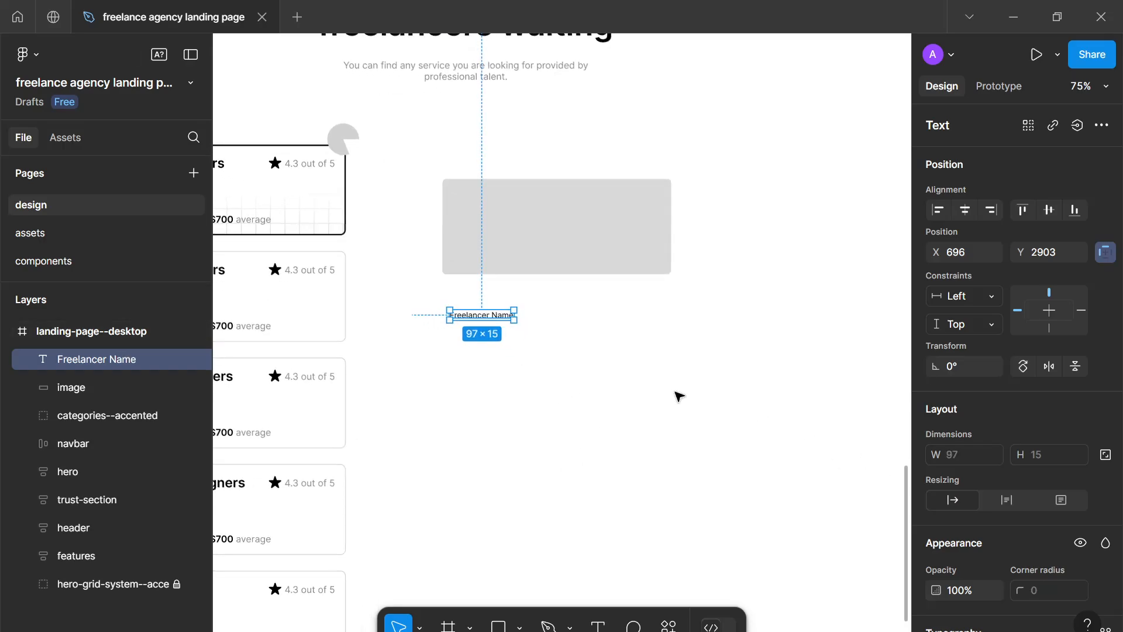
drag(500, 316, 493, 344)
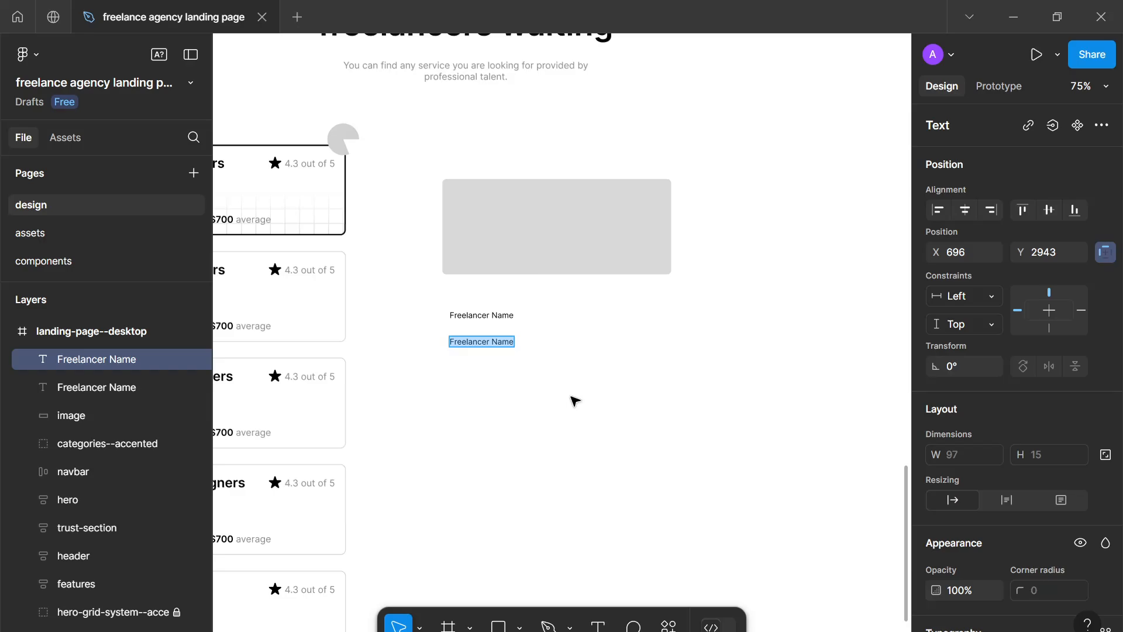
text(A short)
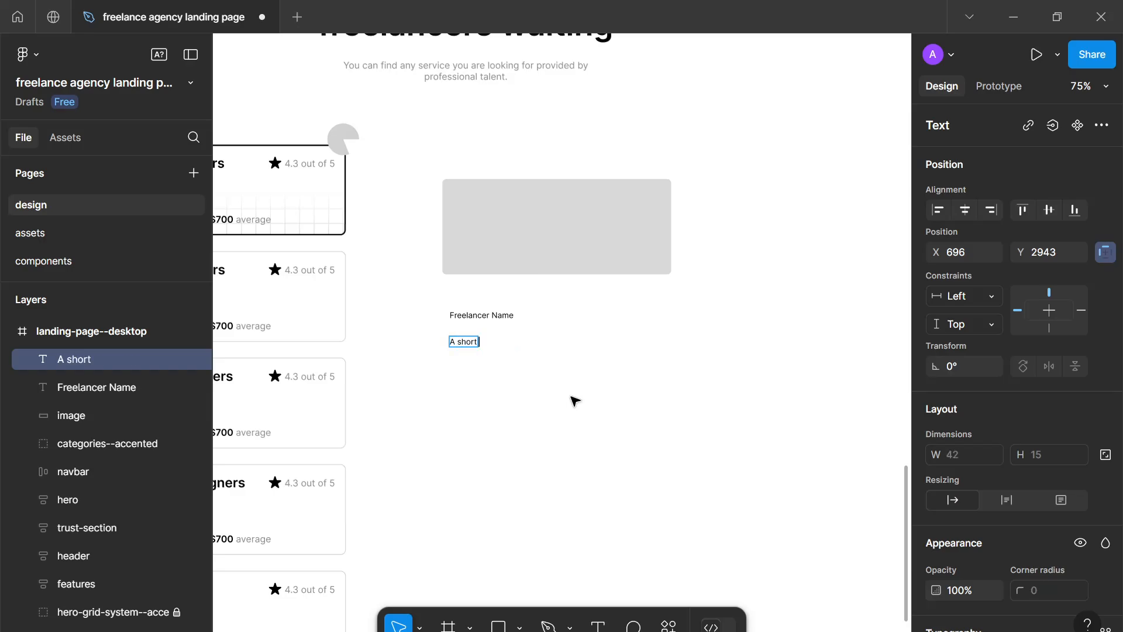
text( description)
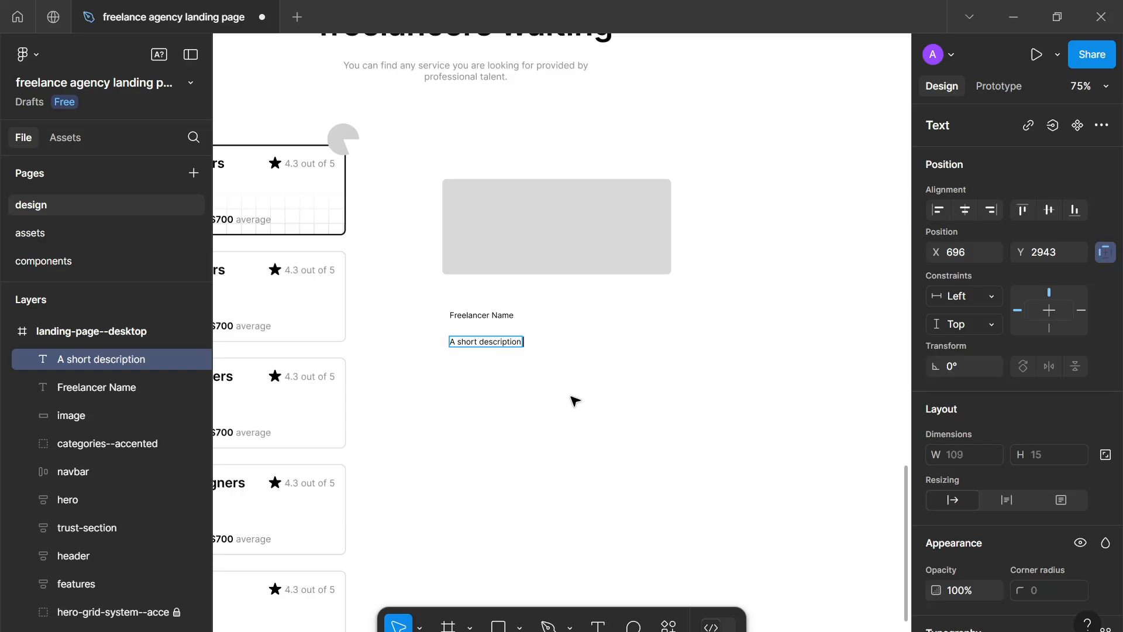
text( of the freelancer)
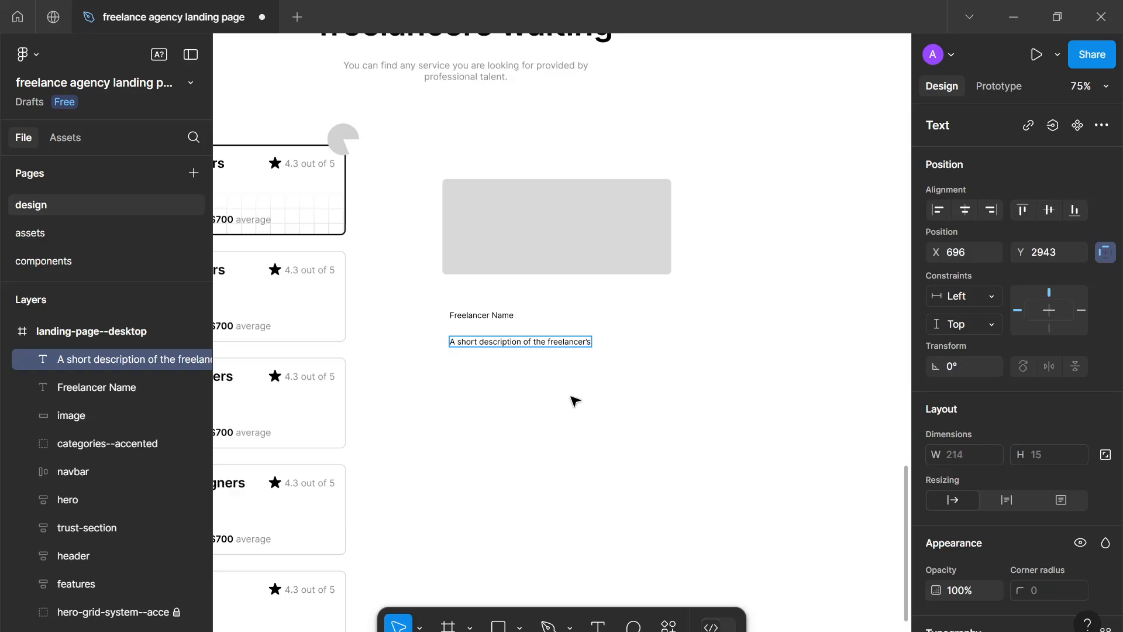
text(’s expe)
Step: Replace the description text with “It was great to work with Freelancer Name, he is a professional and does quality work.”
key(shift+Left)
key(shift+Left)
key(shift+Left)
key(shift+Left)
key(shift+Left)
key(shift+Left)
key(shift+Left)
key(shift+Left)
key(shift+Left)
key(shift+Left)
key(shift+Left)
key(shift+Left)
key(shift+Left)
key(shift+Left)
key(shift+Left)
key(shift+Left)
key(shift+Left)
key(shift+Left)
key(shift+Left)
key(shift+Left)
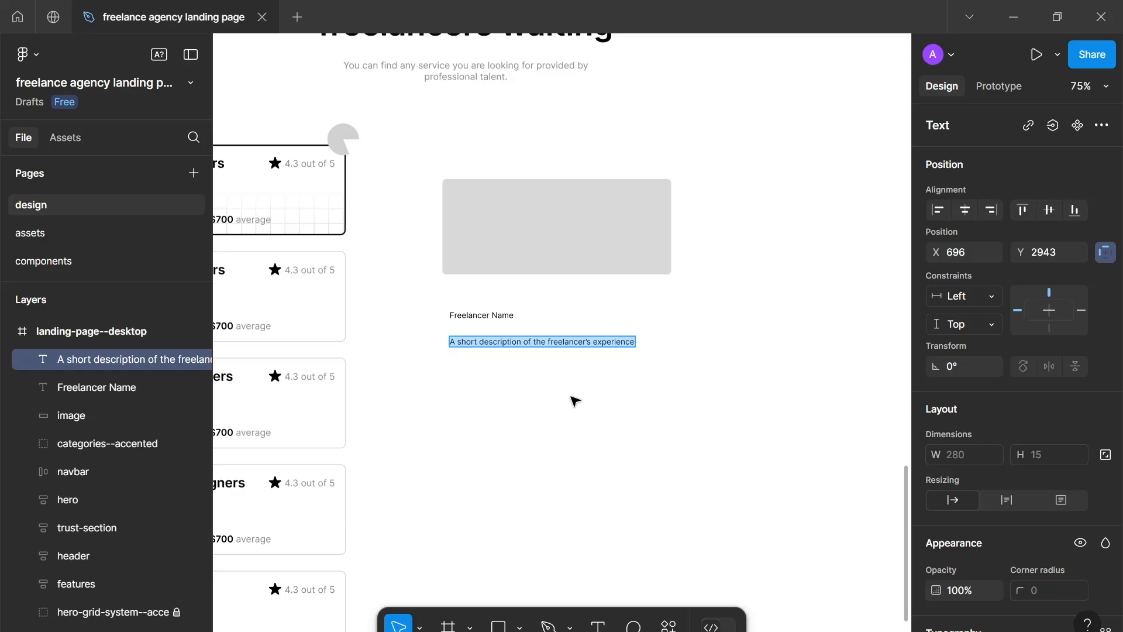
text("")
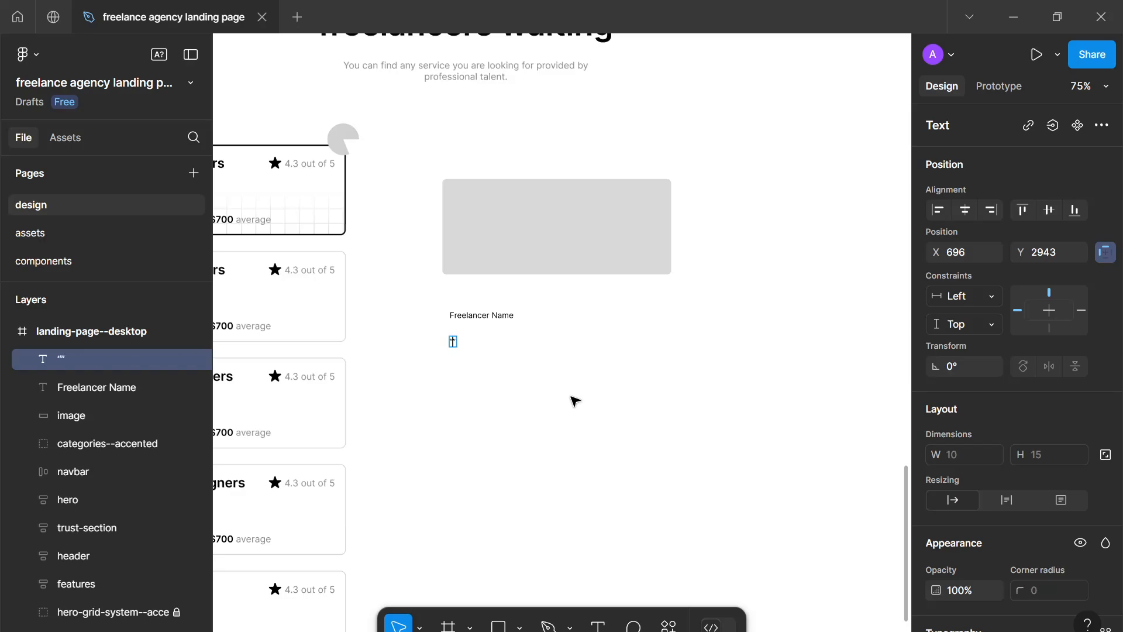
text(It was great )
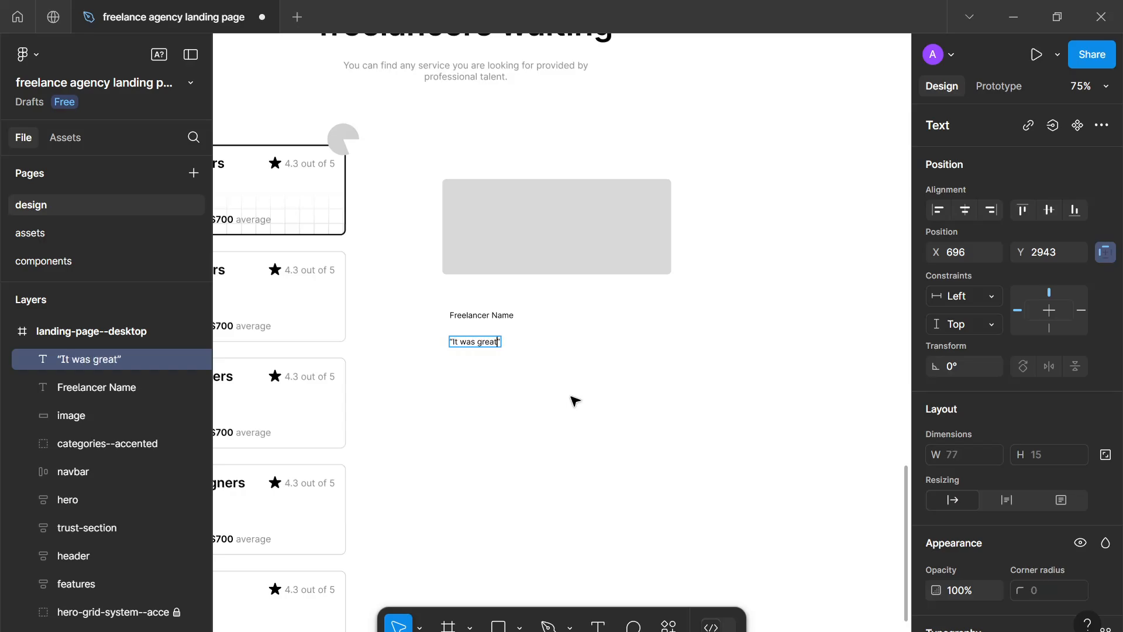
text(to work with)
text( Freelan)
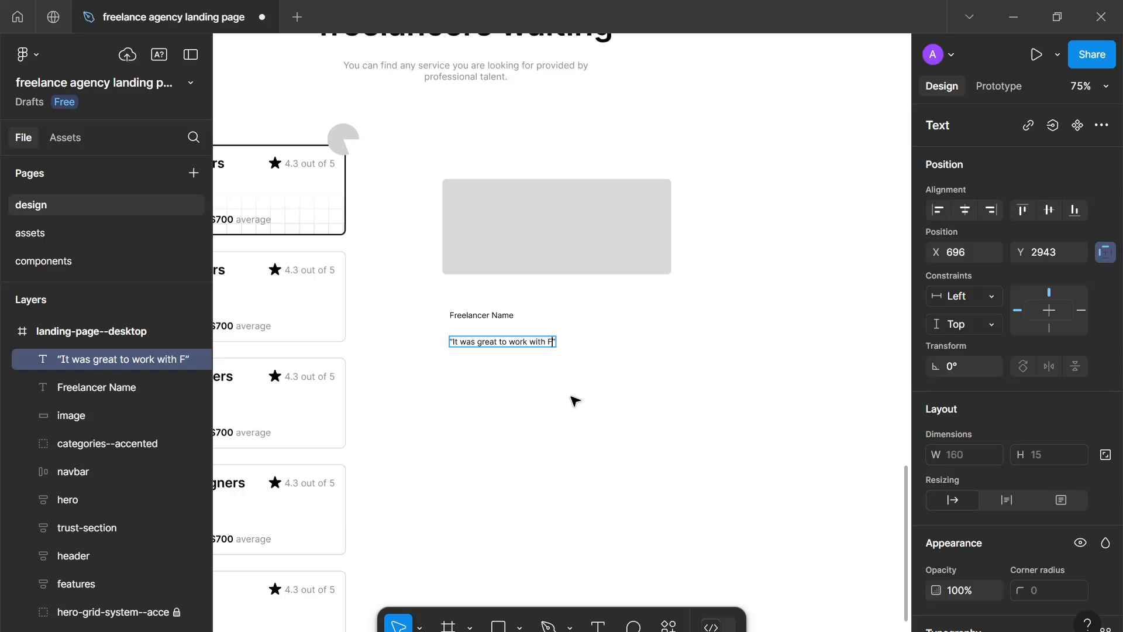
text(cer Name, he is)
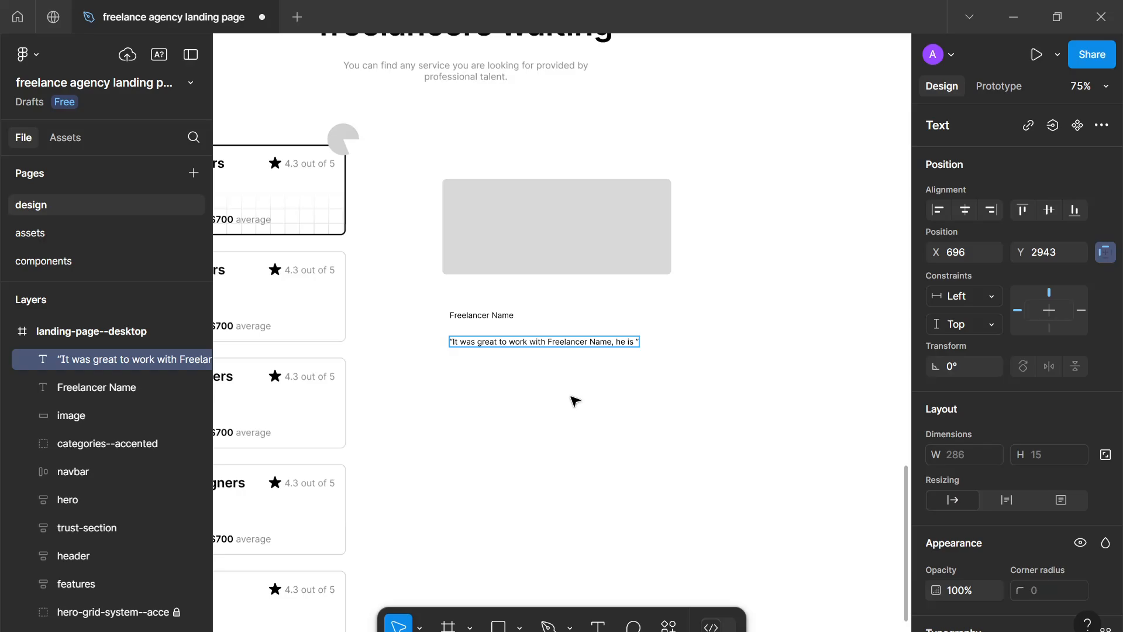
text(professional and)
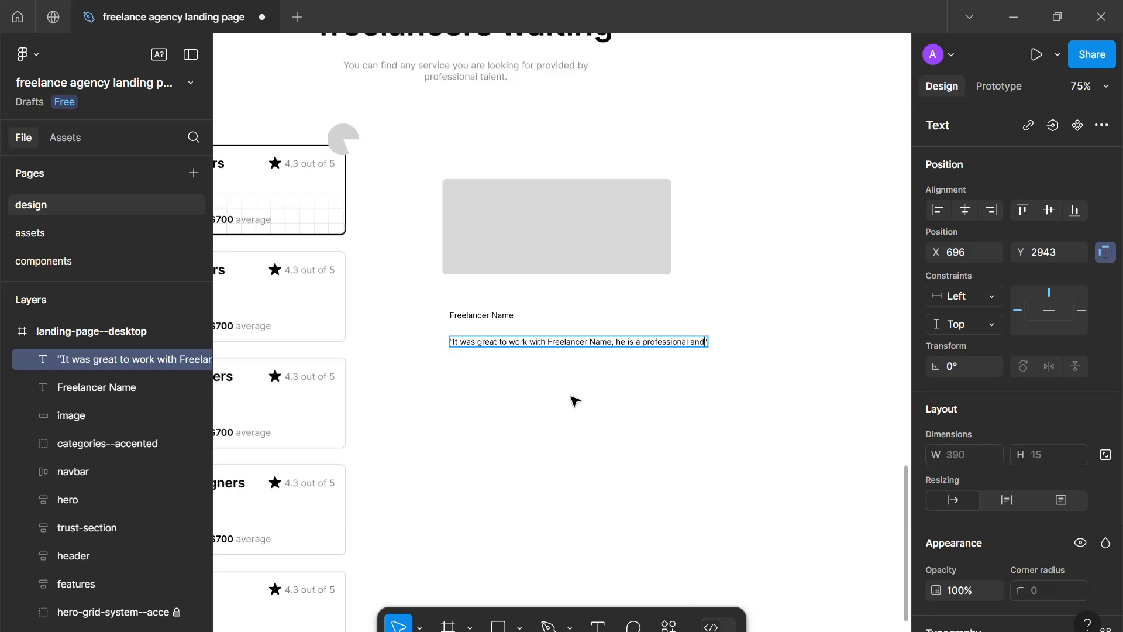
text( does quality work.)
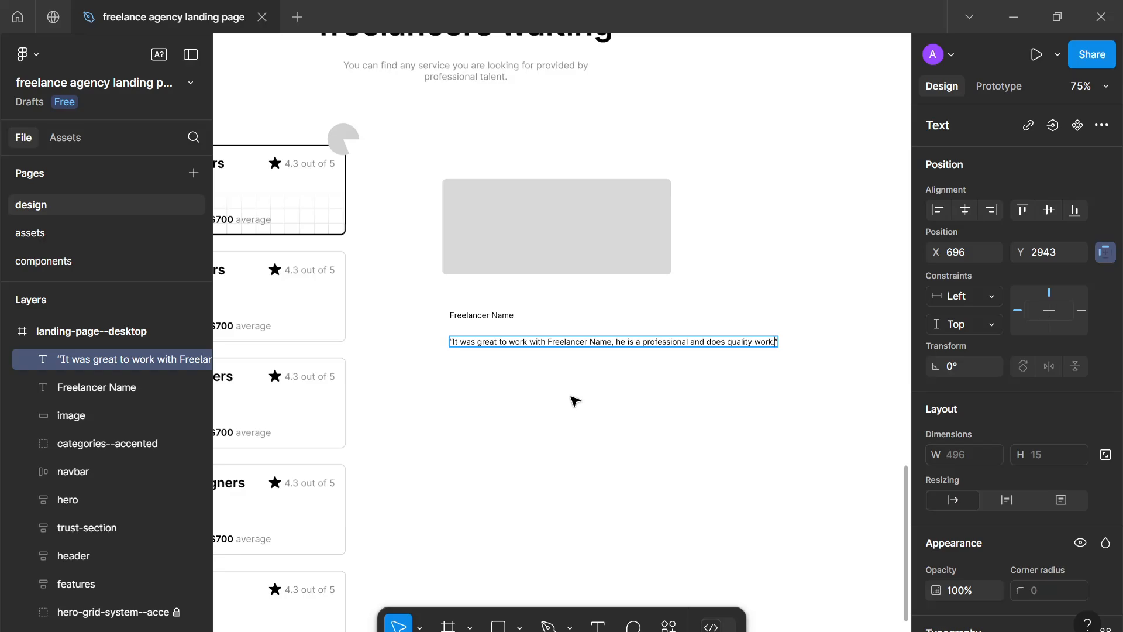
key(Escape)
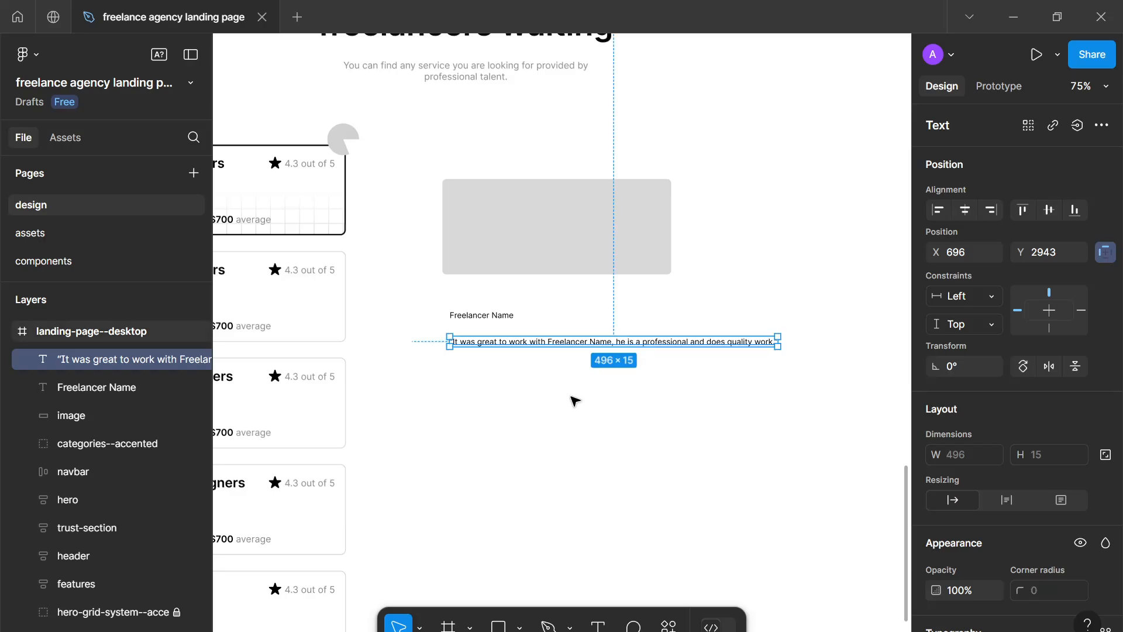
scroll(531, 381, up, 2)
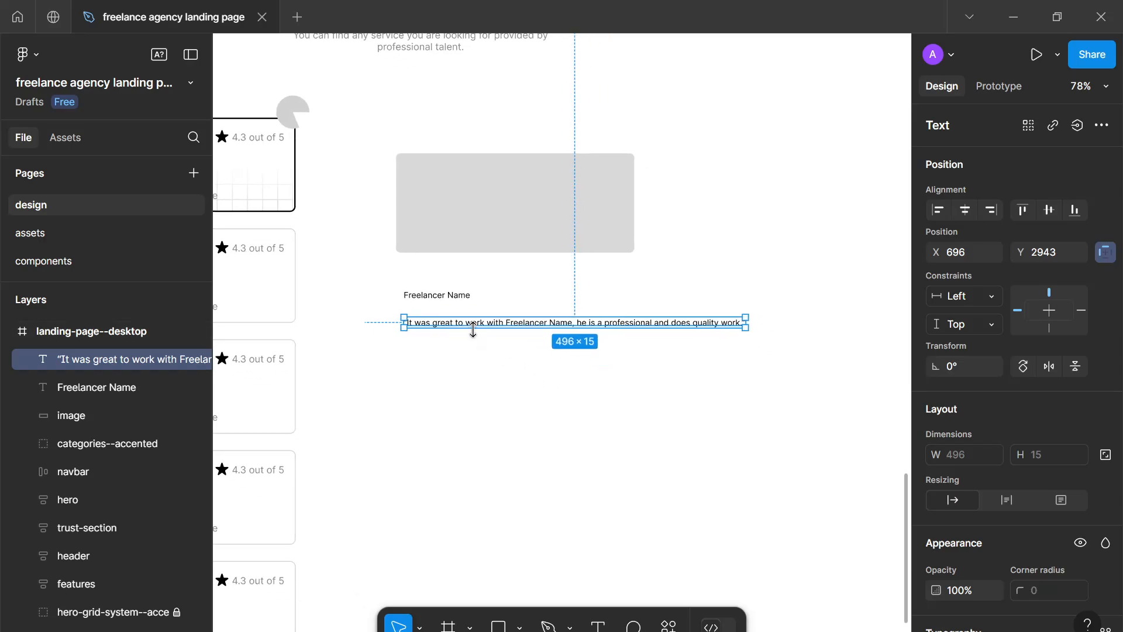
drag(475, 325, 474, 351)
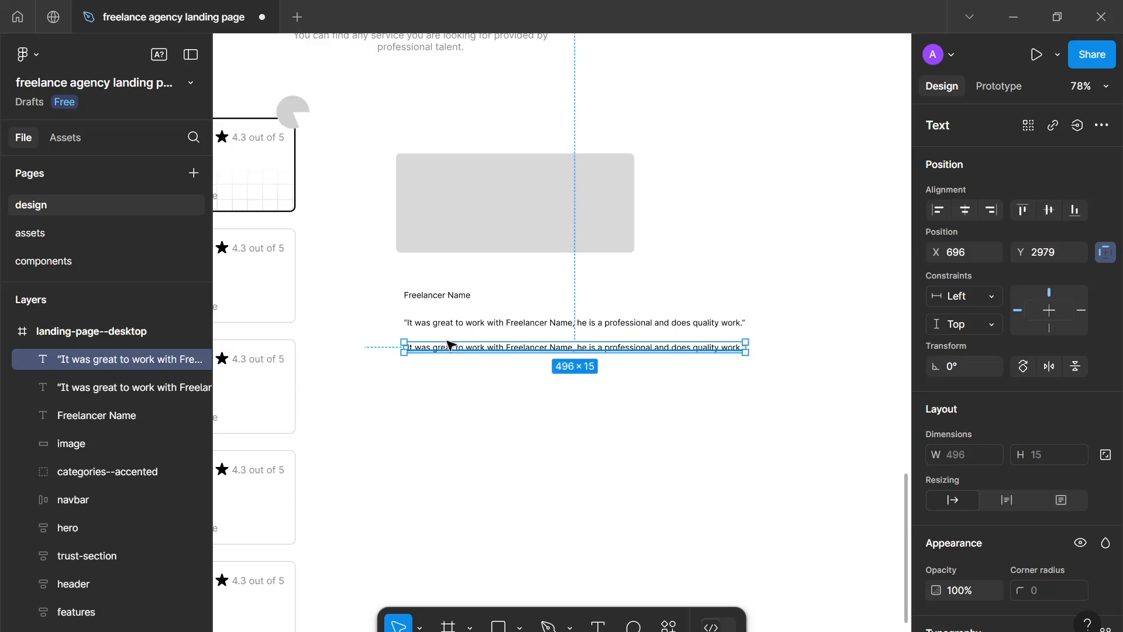
scroll(441, 315, left, 2)
key(Delete)
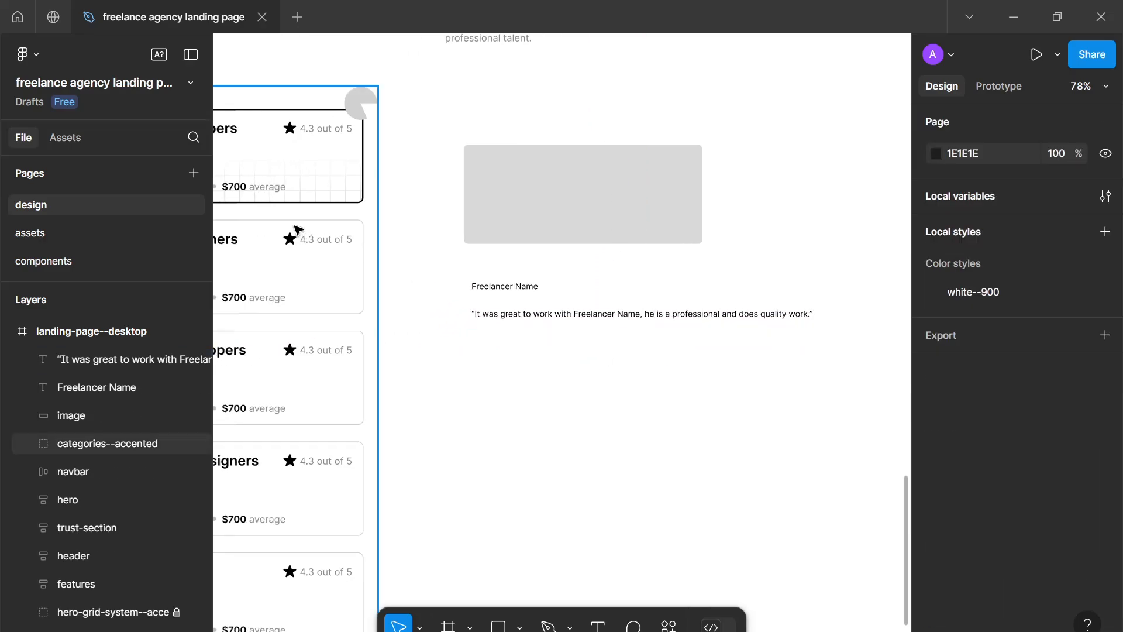
Step: Duplicate the star rating from the second category card and place the copy below the testimonial text
double_click(296, 241)
double_click(297, 242)
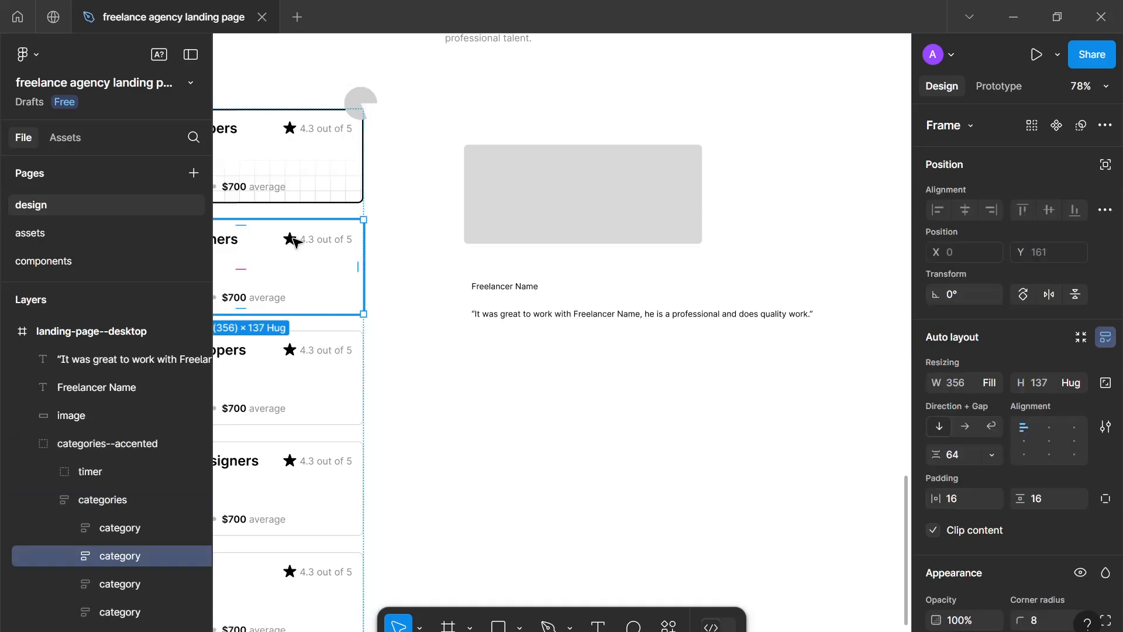
double_click(300, 245)
double_click(303, 247)
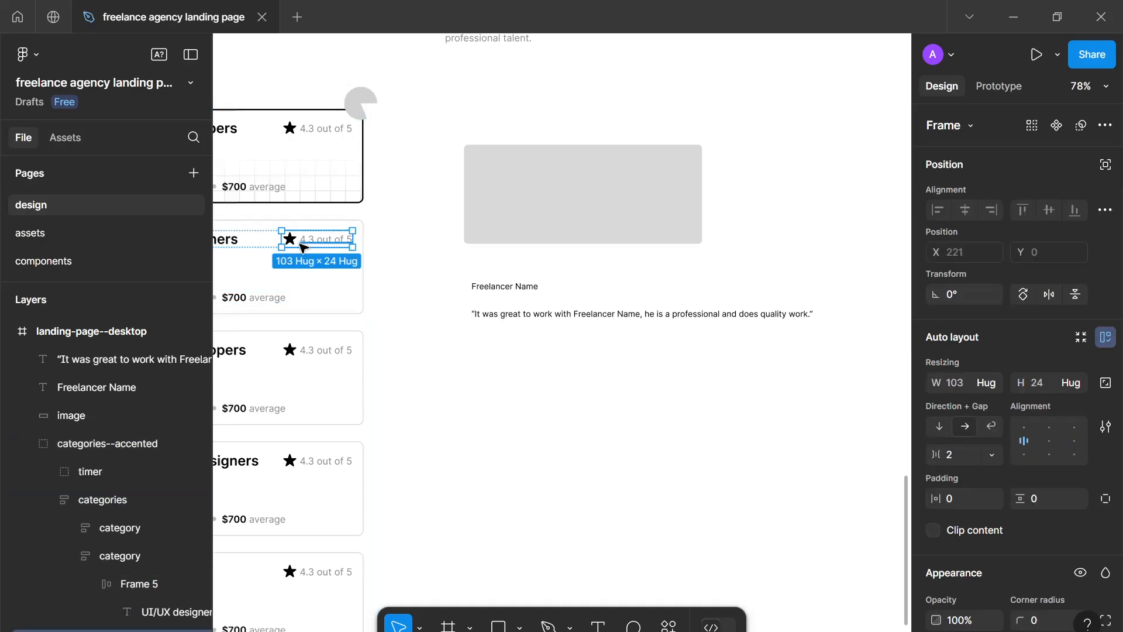
key(ctrl+d)
drag(320, 248, 529, 361)
key(ctrl+z)
Step: Change the copied rating's text to "4.3 out of 5 average rating" and move the rating close beneath the testimonial's left end
double_click(532, 370)
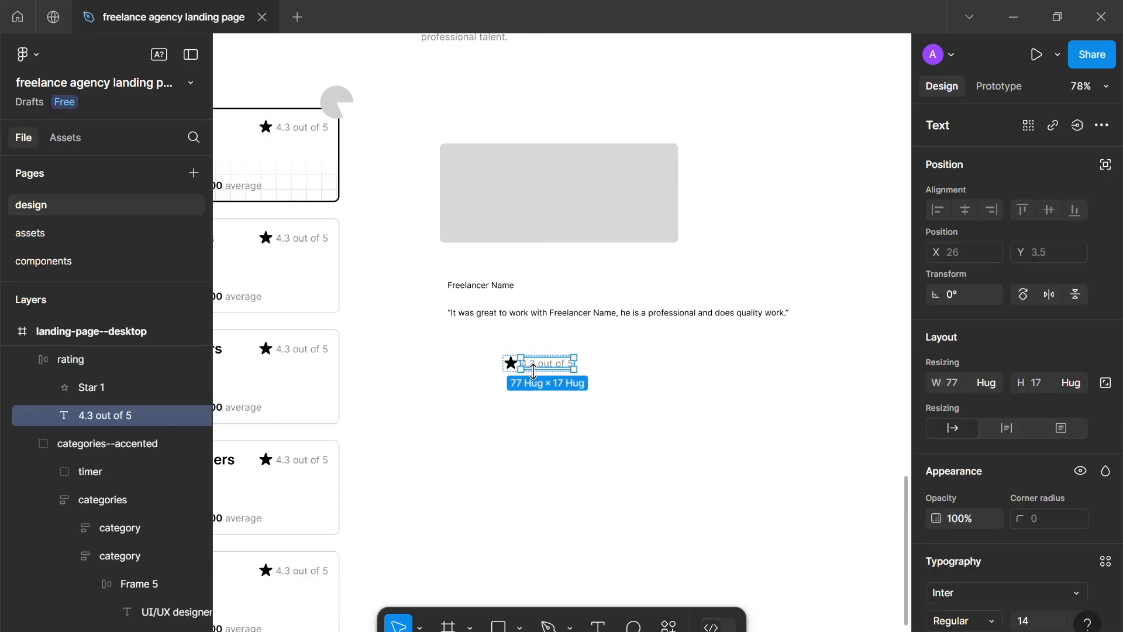
double_click(535, 363)
click(549, 363)
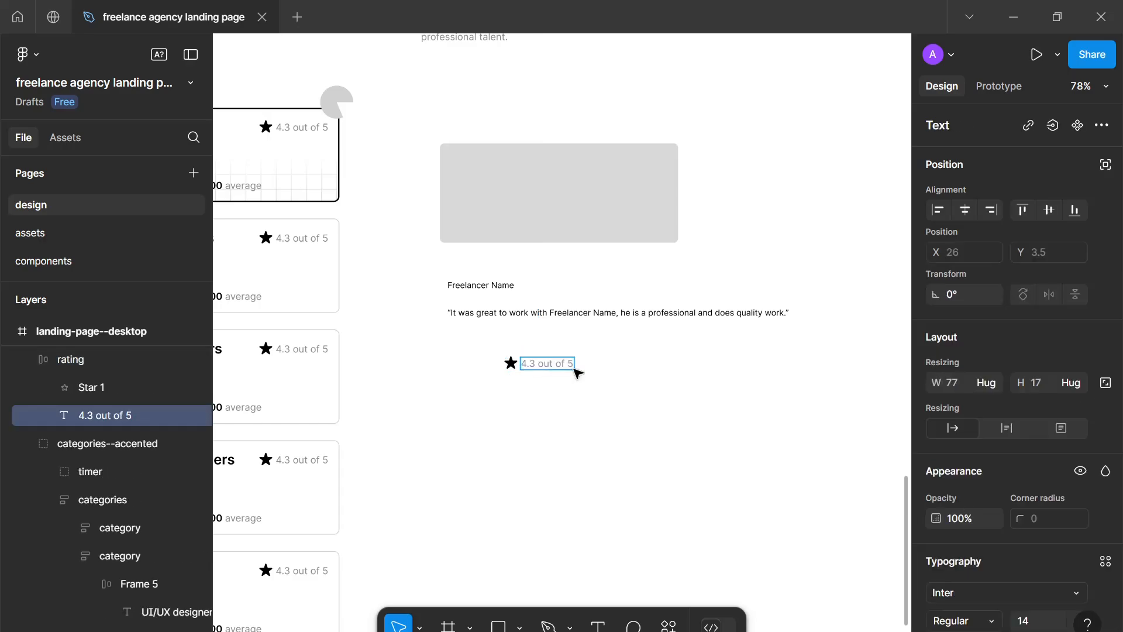
text(ave)
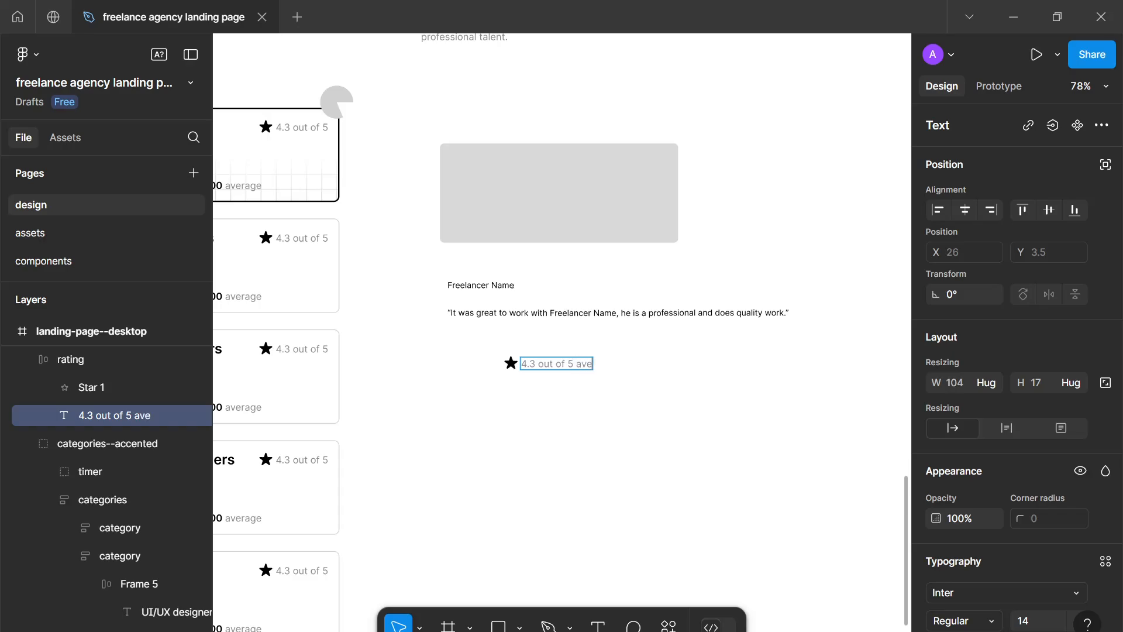
text(rage rating)
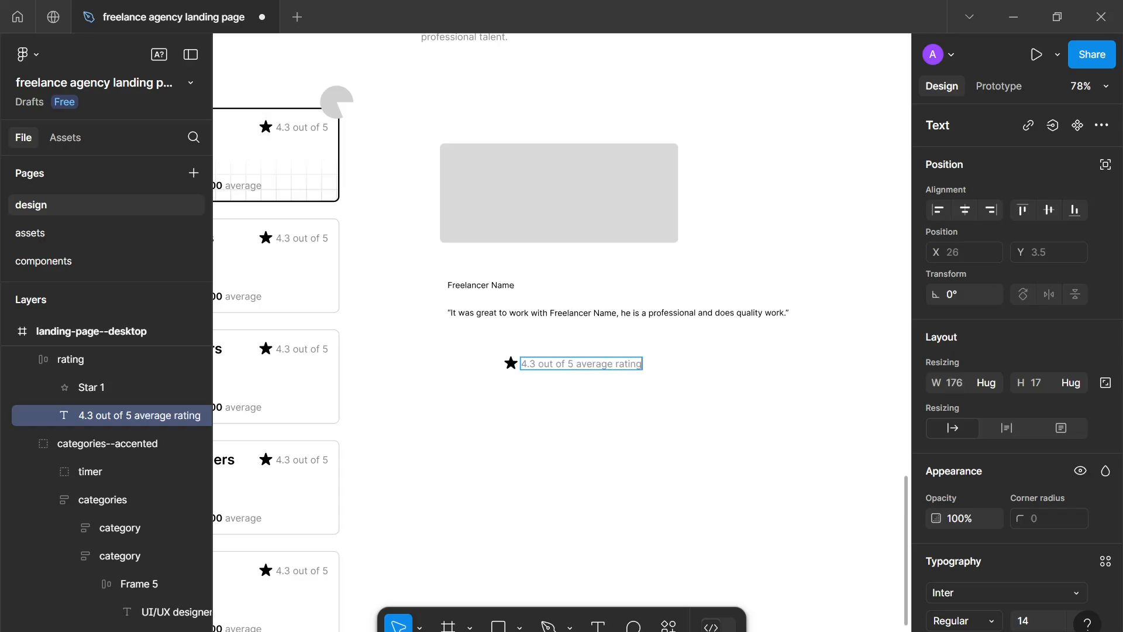
key(Escape)
key(Escape)
scroll(569, 402, down, 2)
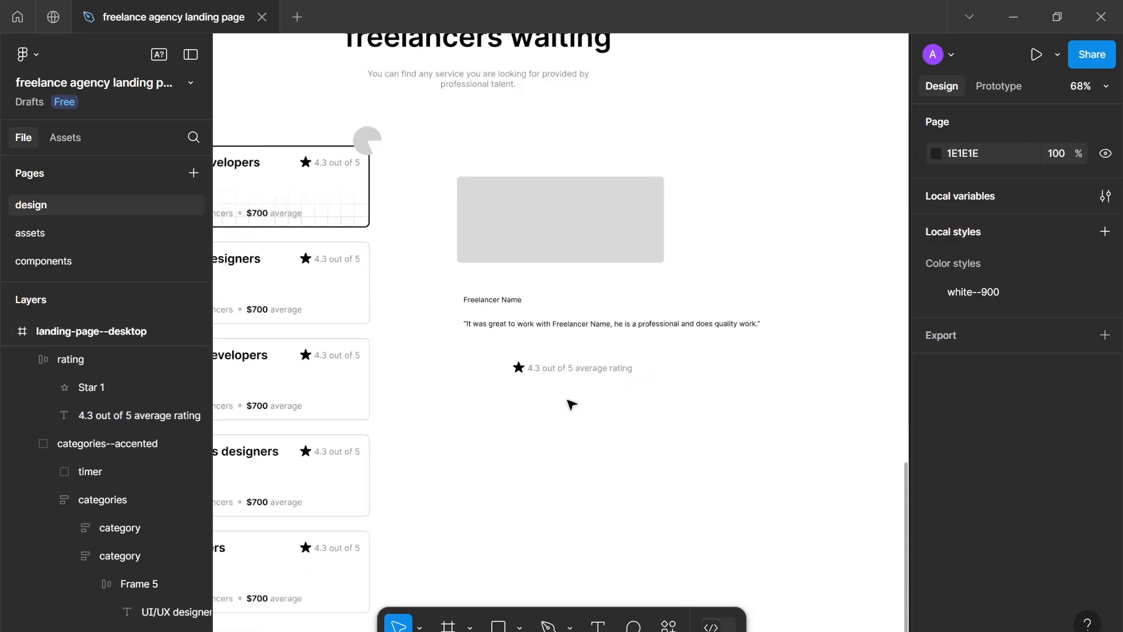
drag(569, 401, 498, 312)
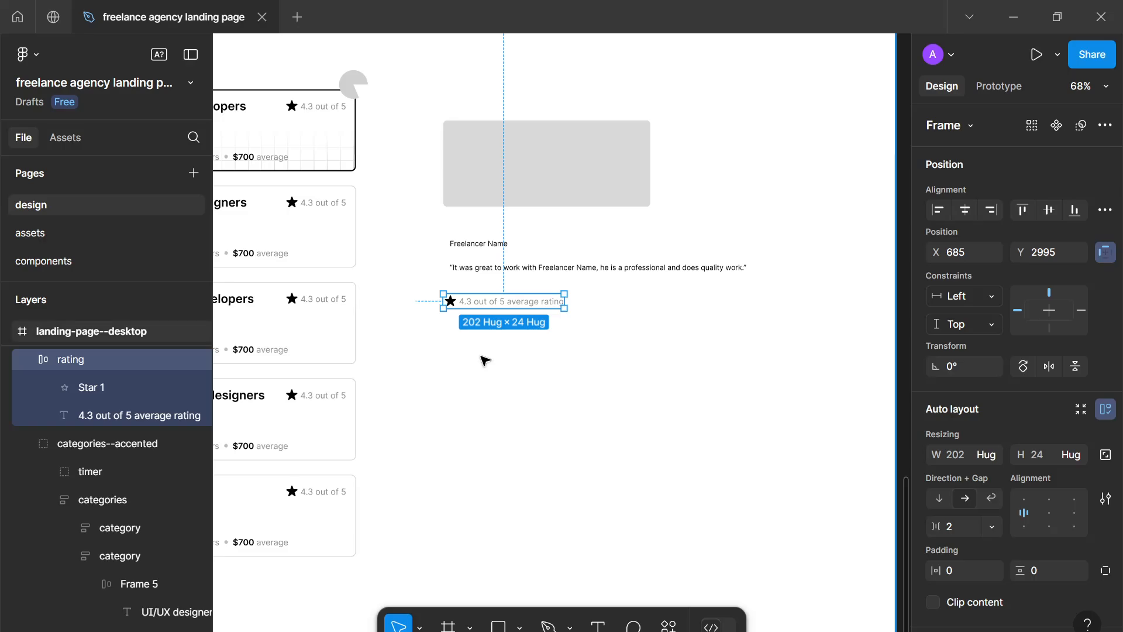
Step: Duplicate the hero section's "Learn more" button and place the copy below the freelancer card's rating
ctrl+scroll(480, 357, down, 5)
scroll(484, 356, up, 10)
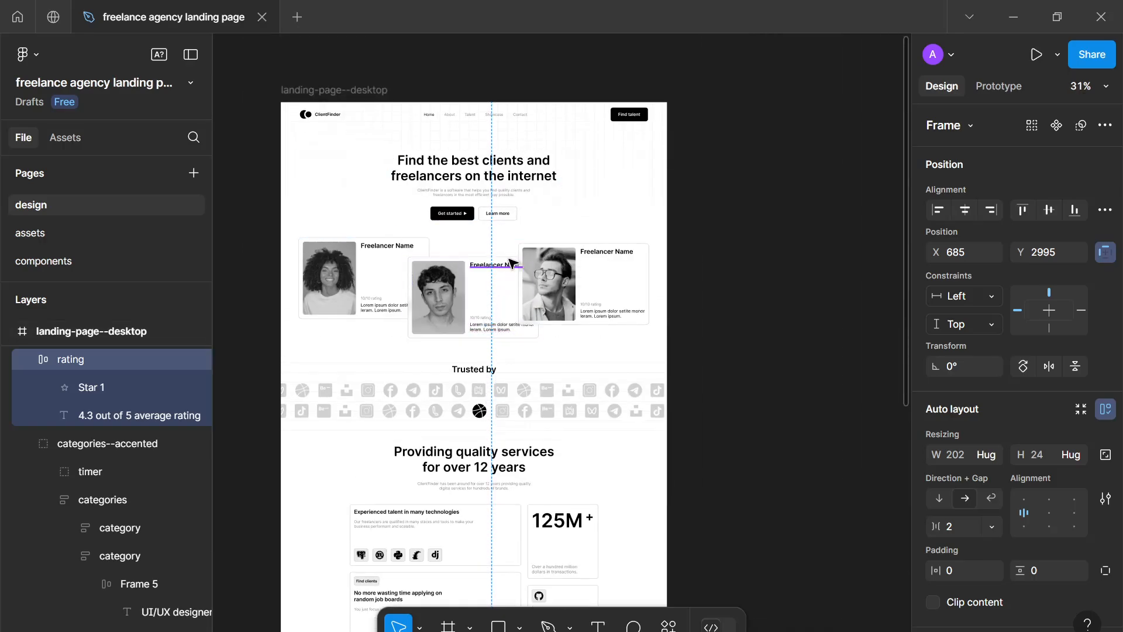
ctrl+scroll(510, 234, up, 4)
click(508, 220)
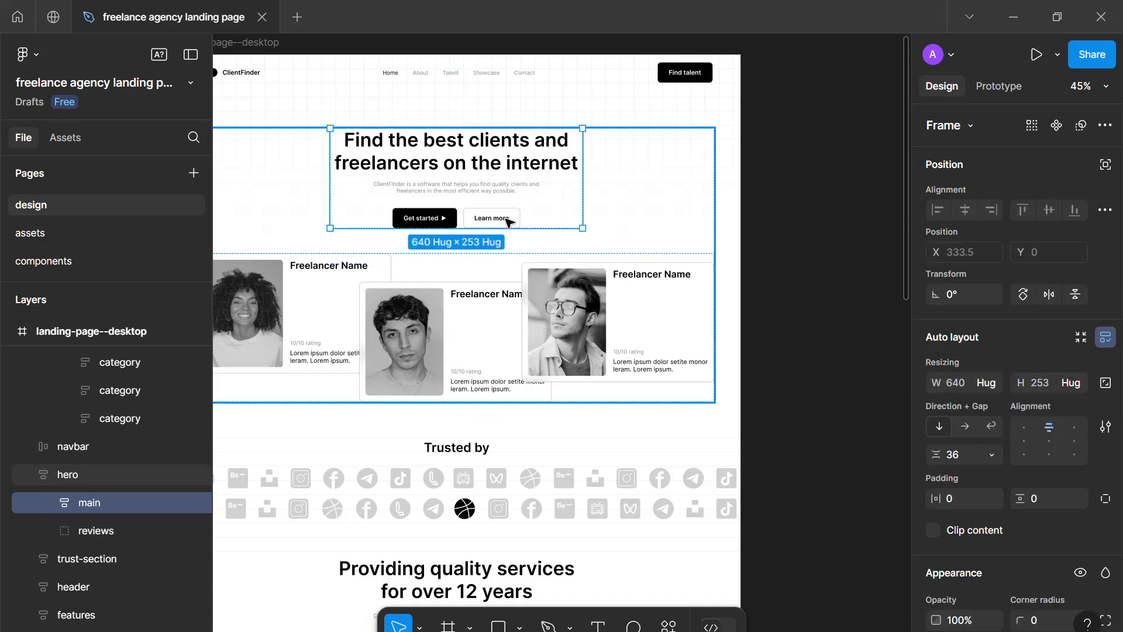
click(508, 220)
key(ctrl+d)
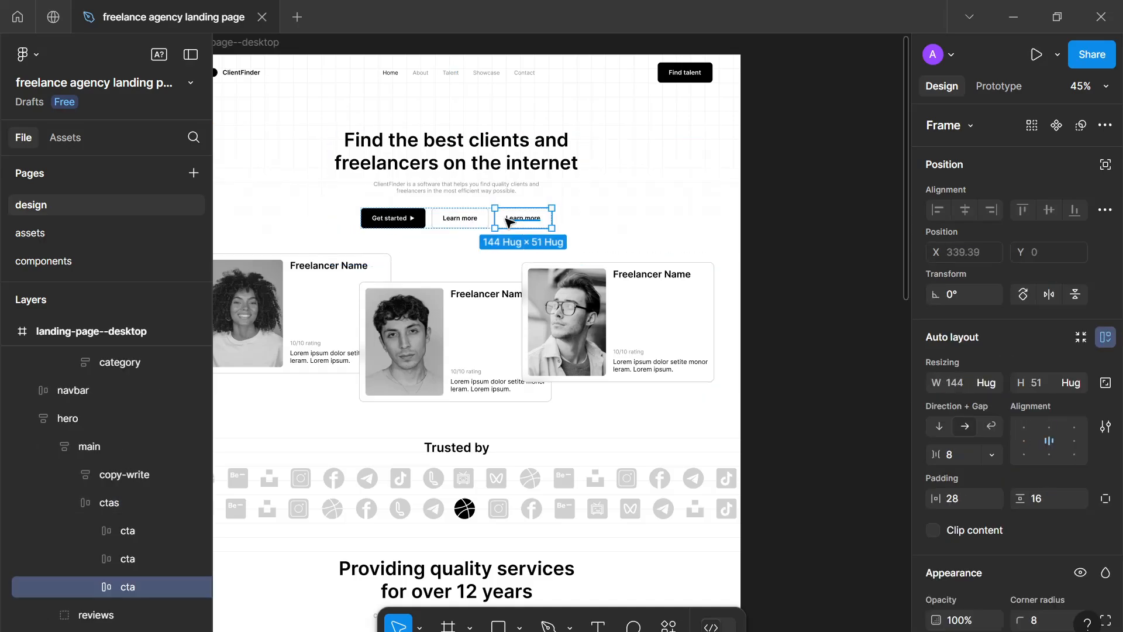
mouse_move(524, 220)
mouse_down()
mouse_move(499, 609)
mouse_move(502, 407)
mouse_up()
scroll(507, 480, down, 1)
scroll(503, 404, up, 5)
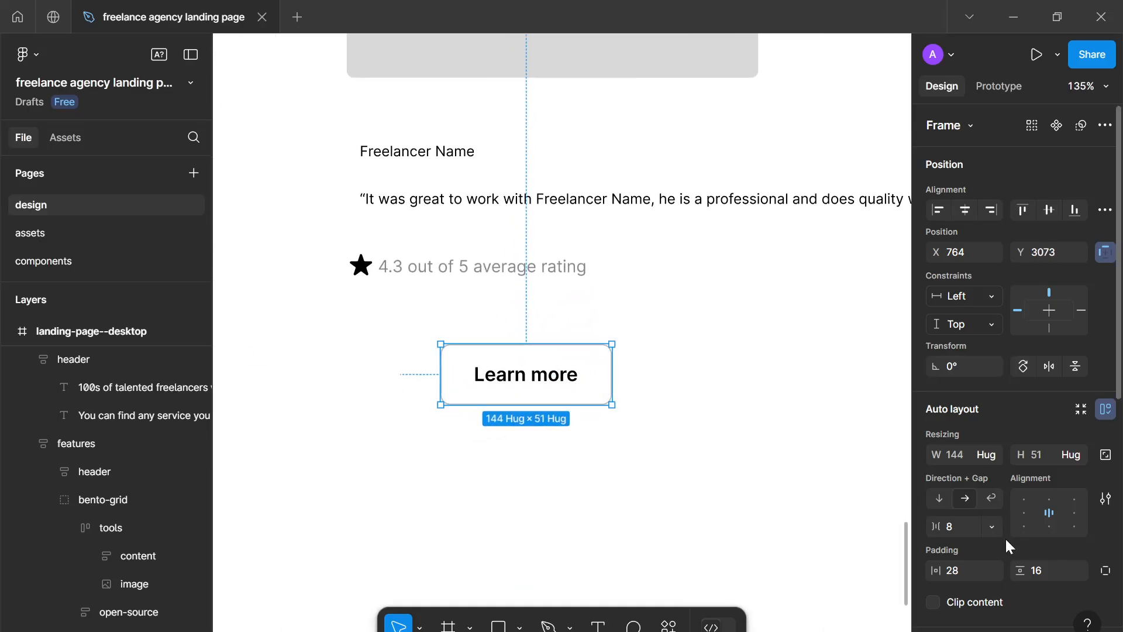
Step: Set the copied button's horizontal padding to 24 and its vertical padding to 12
click(955, 570)
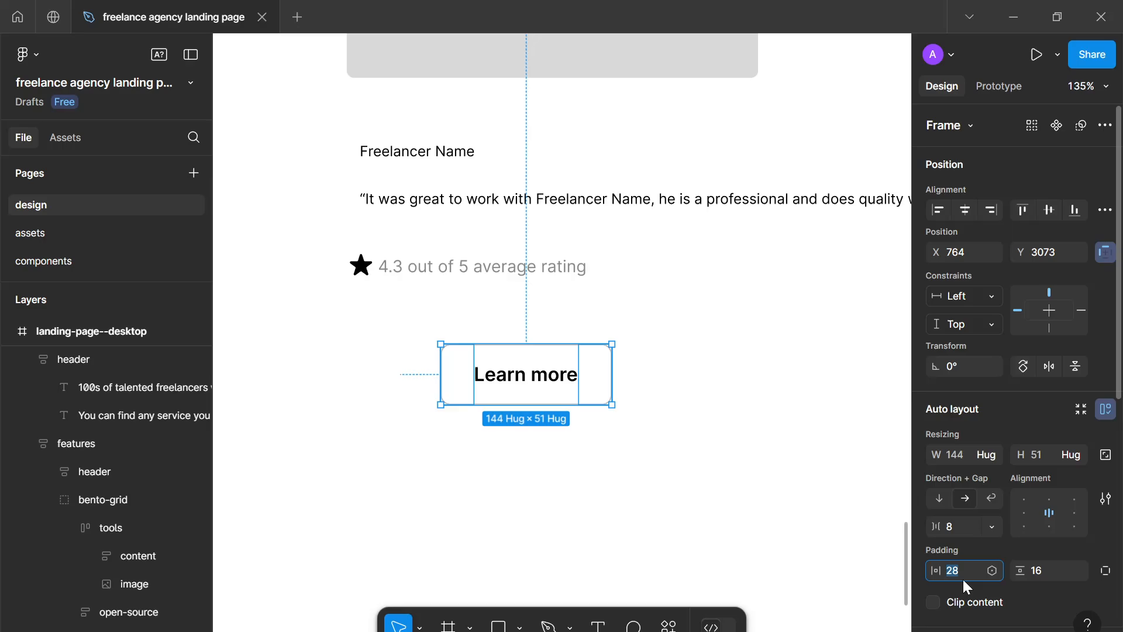
text(24)
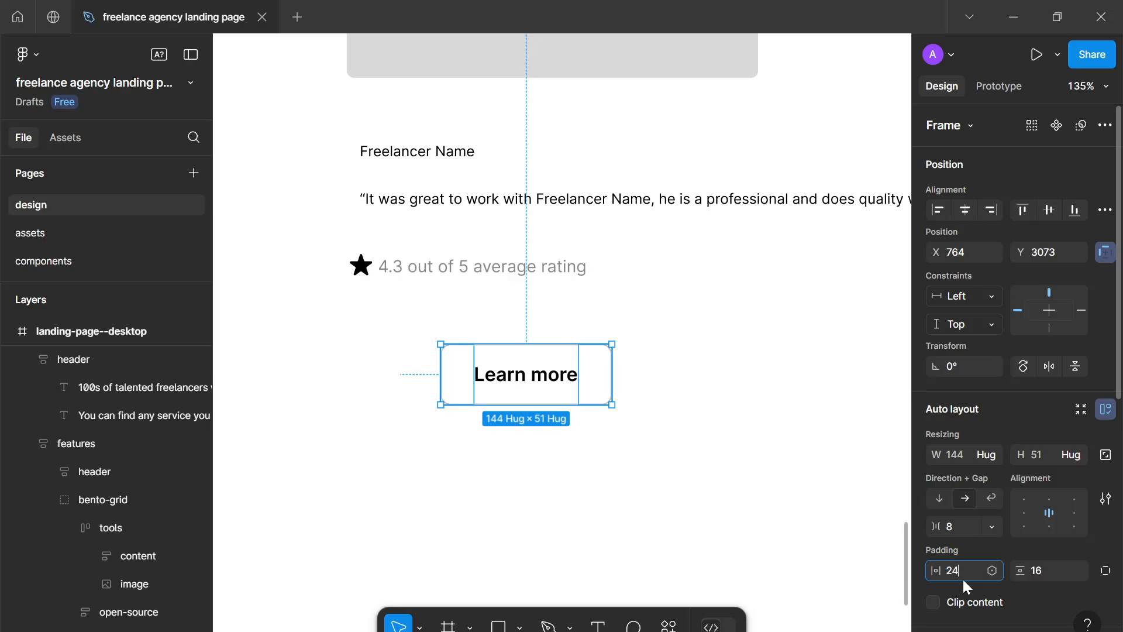
click(1040, 568)
text(12)
click(846, 534)
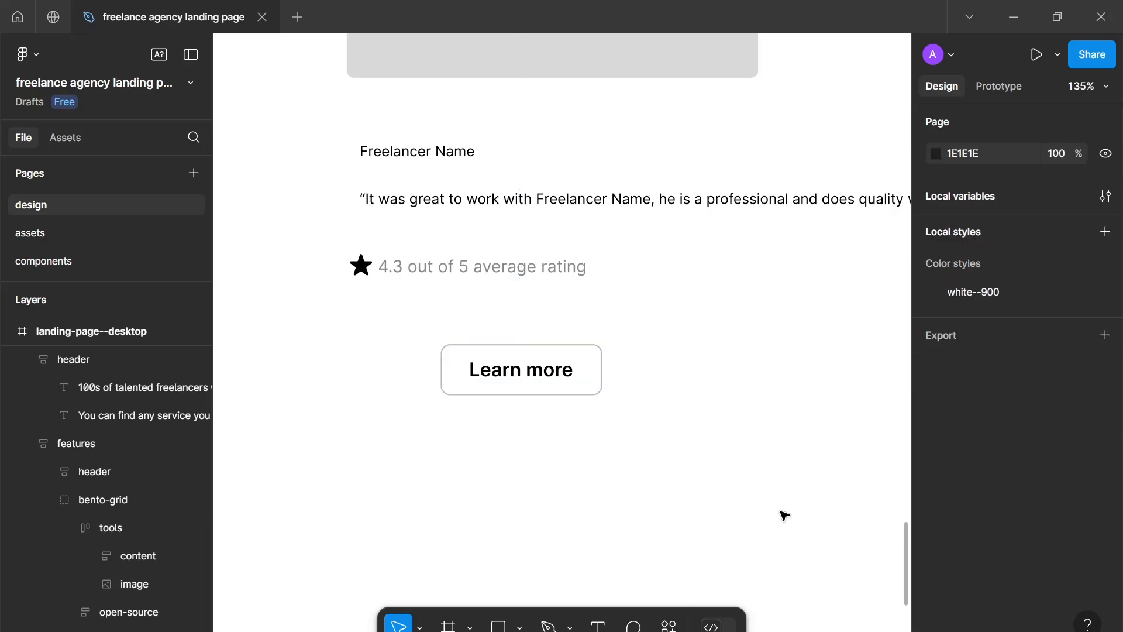
Step: Shift the copied button to the right and change its label to "Contact"
drag(556, 365, 693, 345)
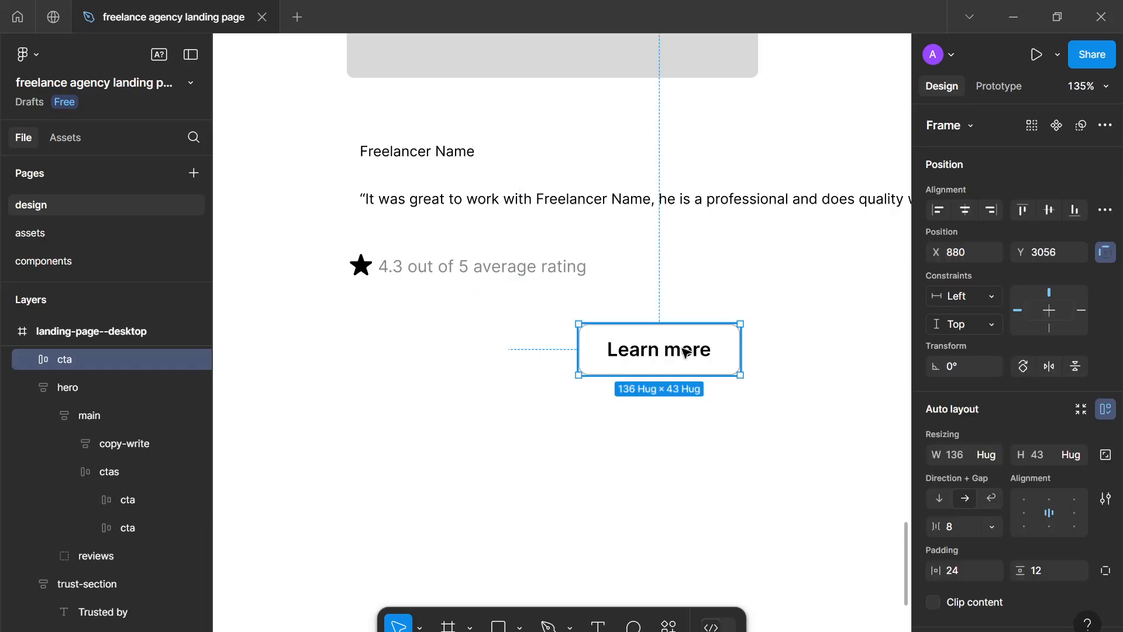
double_click(693, 346)
key(Return)
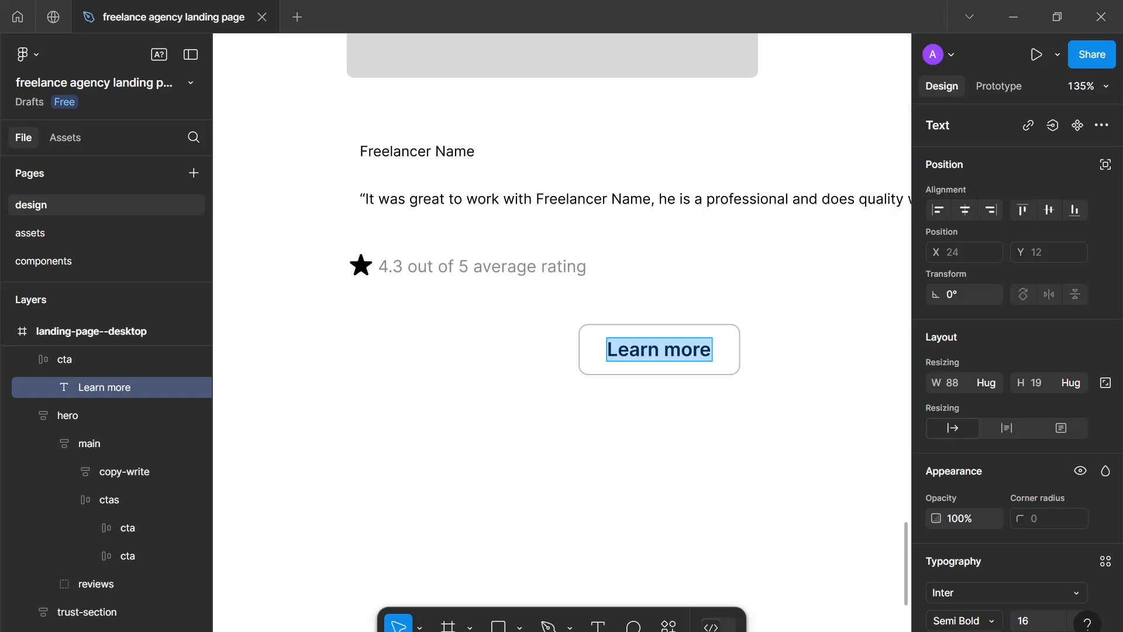
text(Contact f)
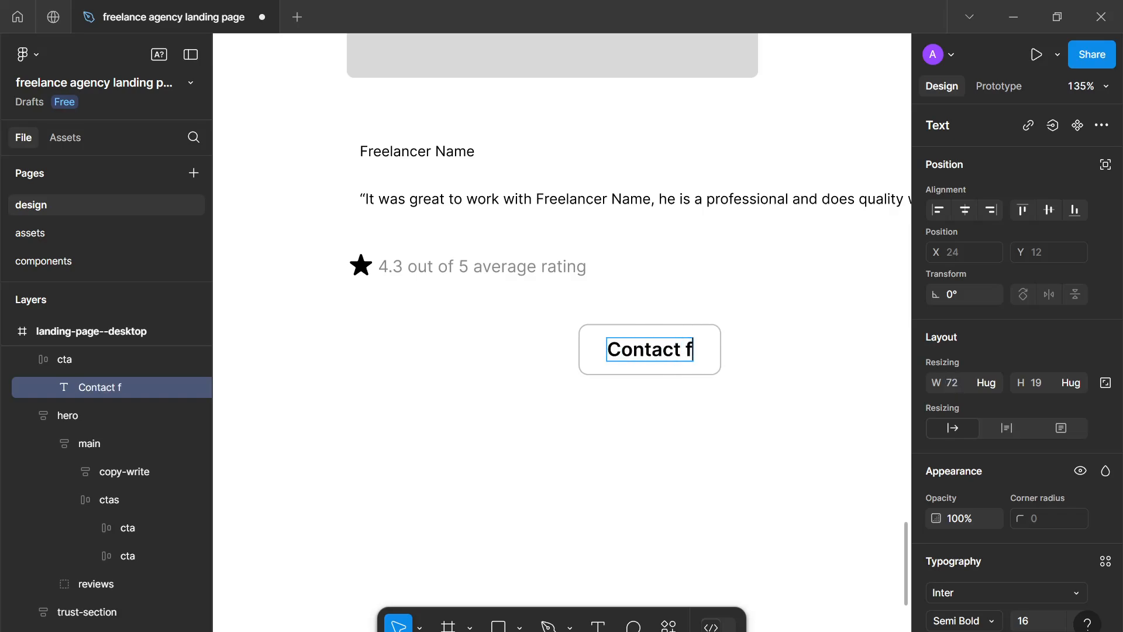
key(BackSpace)
key(BackSpace)
key(Escape)
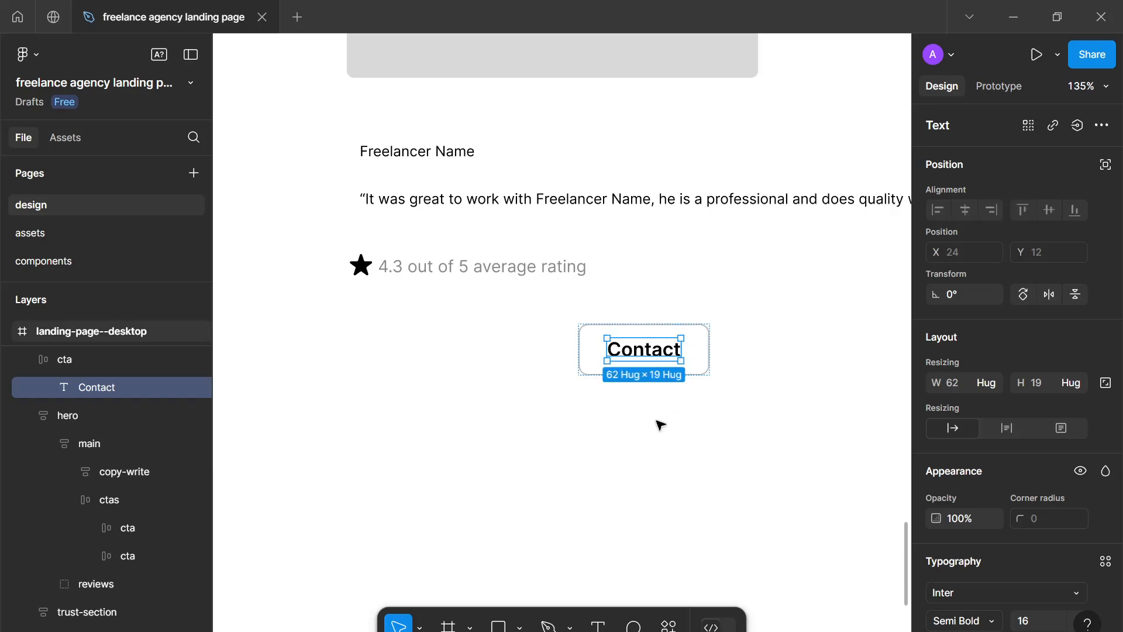
Step: Move the Contact button up beside the average rating, on its right
scroll(659, 424, down, 5)
key(Escape)
drag(569, 336, 674, 277)
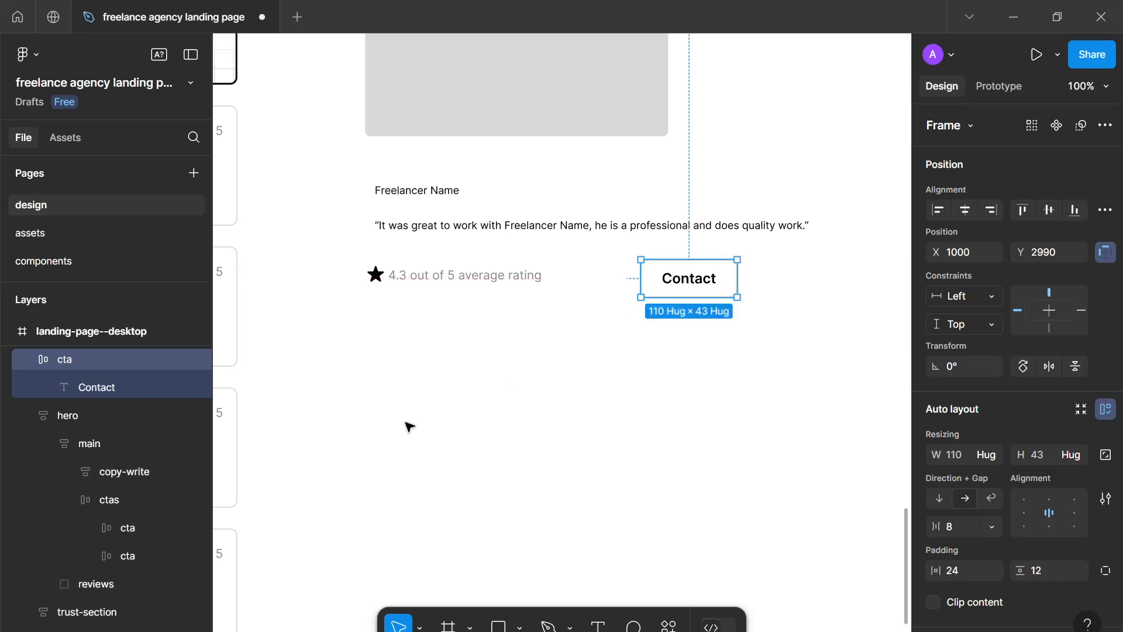
click(409, 426)
Step: Set the Freelancer Name text below the image to Semi Bold at size 18
scroll(409, 394, down, 4)
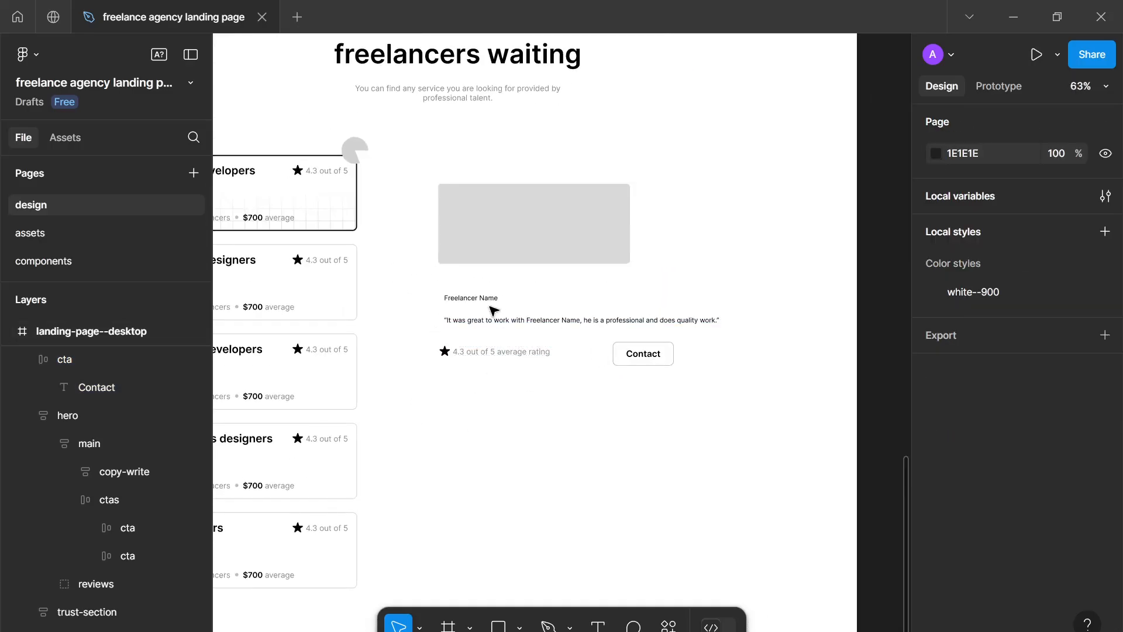
click(470, 298)
scroll(958, 383, down, 5)
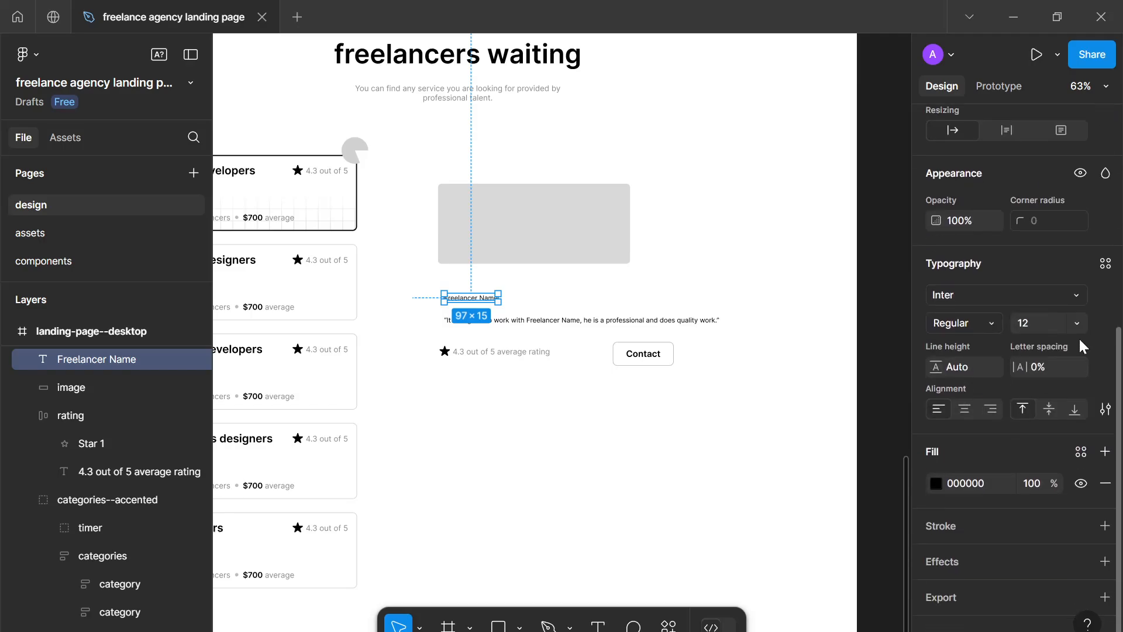
key(Up)
key(Up)
key(Up)
key(Up)
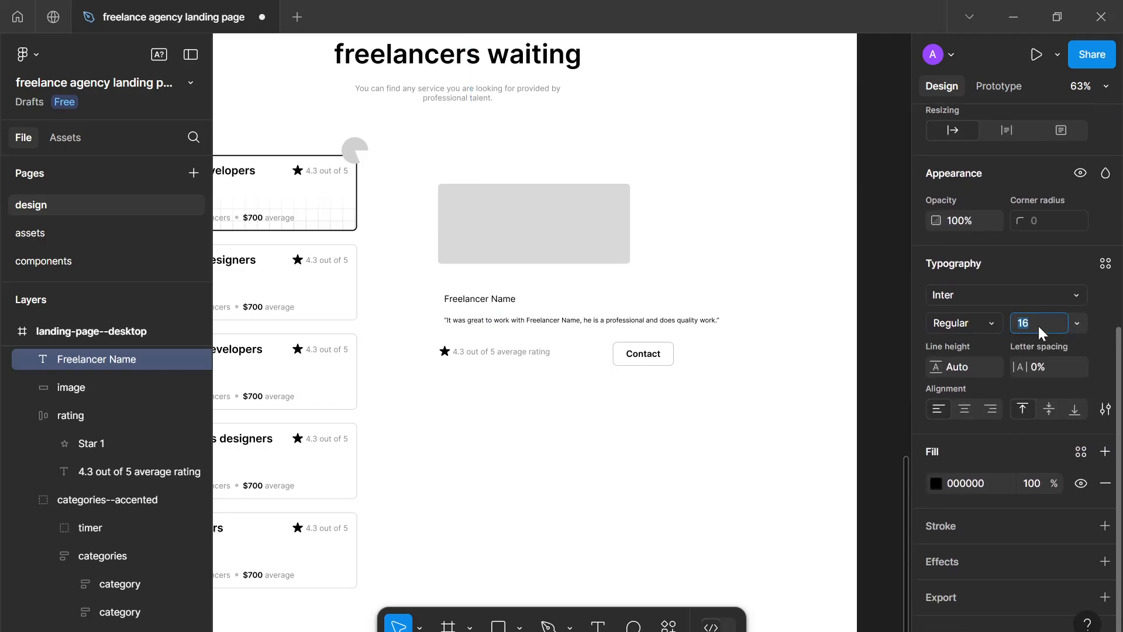
key(Up)
key(Up)
key(Down)
key(Down)
click(991, 320)
click(990, 299)
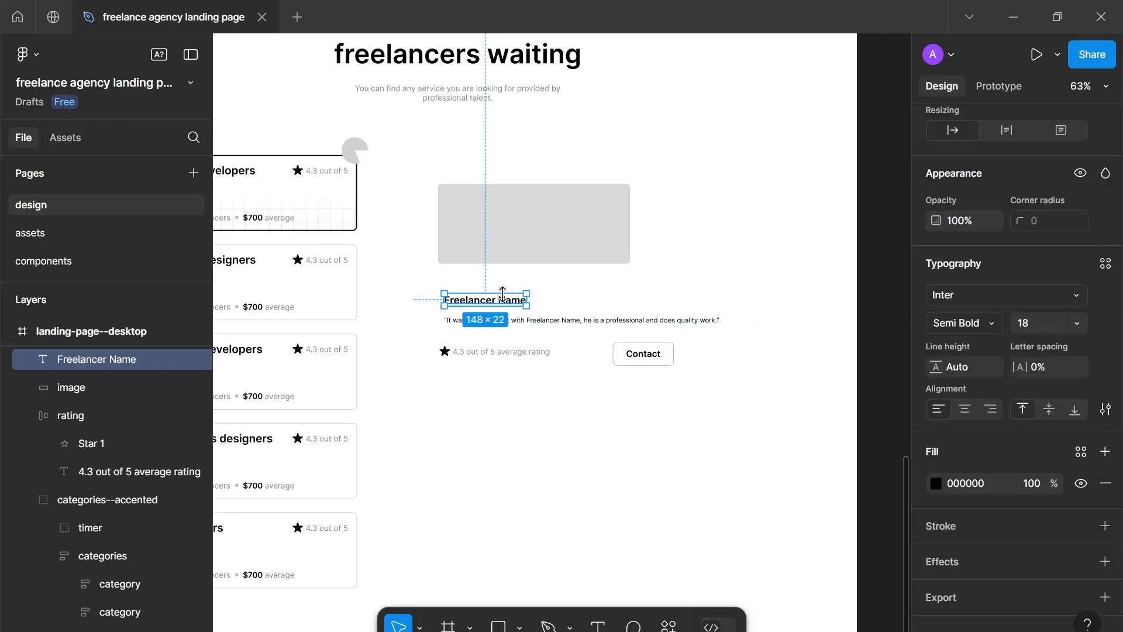
Step: Move the Freelancer Name directly under the image, flush with its left edge, and shift the testimonial up and slightly left
drag(496, 301, 501, 284)
click(526, 305)
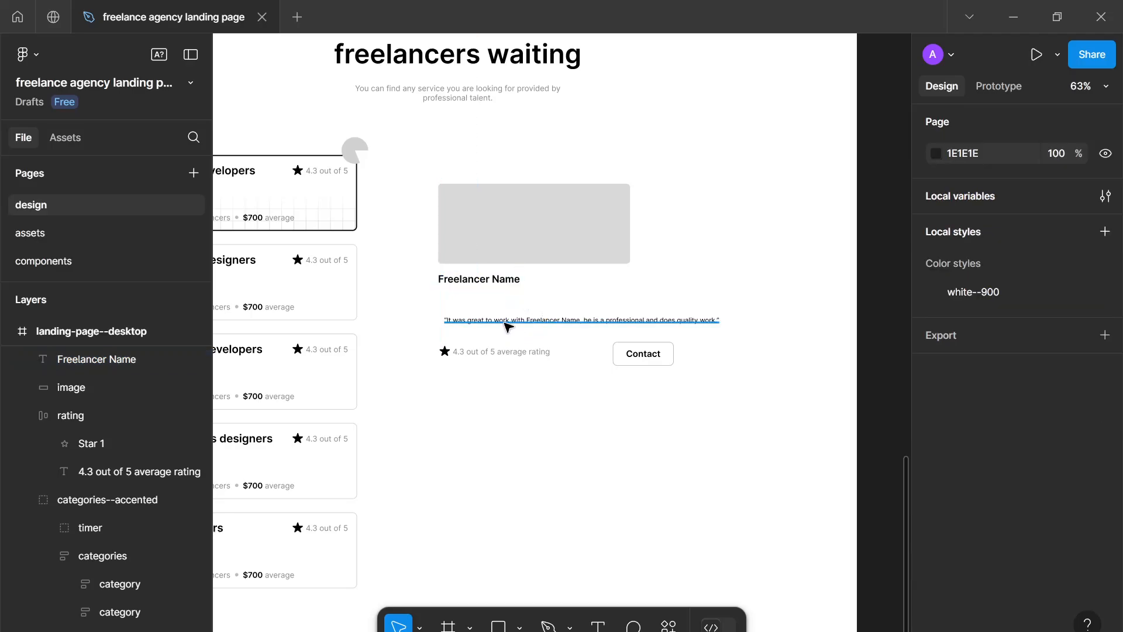
drag(505, 323, 493, 315)
Step: Apply the gray-600 colour to the testimonial text's fill
scroll(493, 315, up, 1)
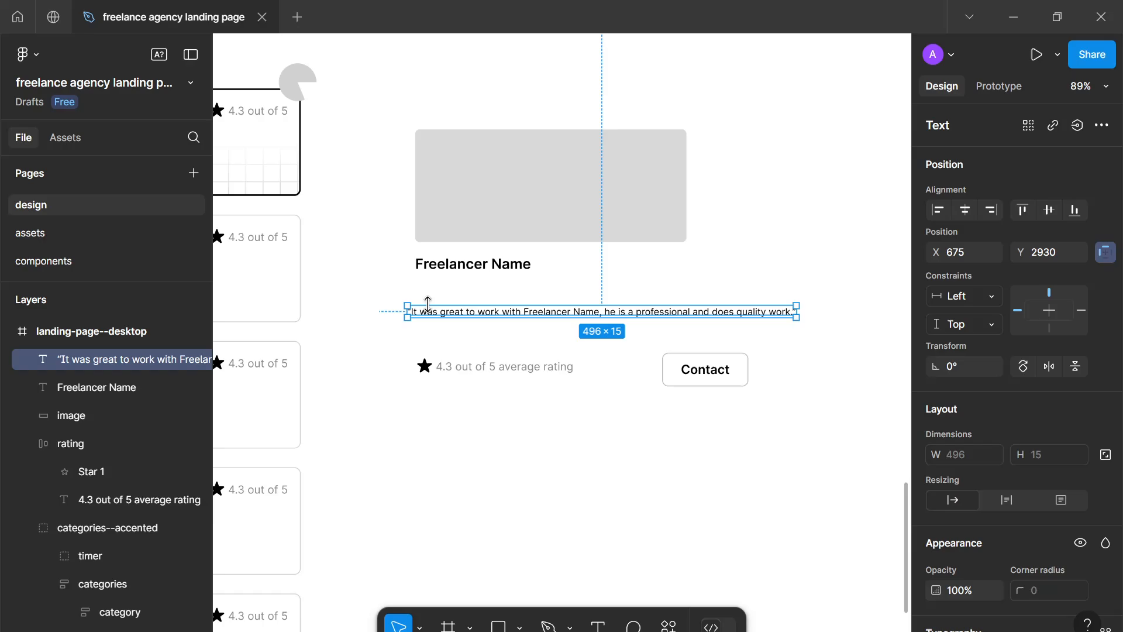
scroll(1015, 538, down, 5)
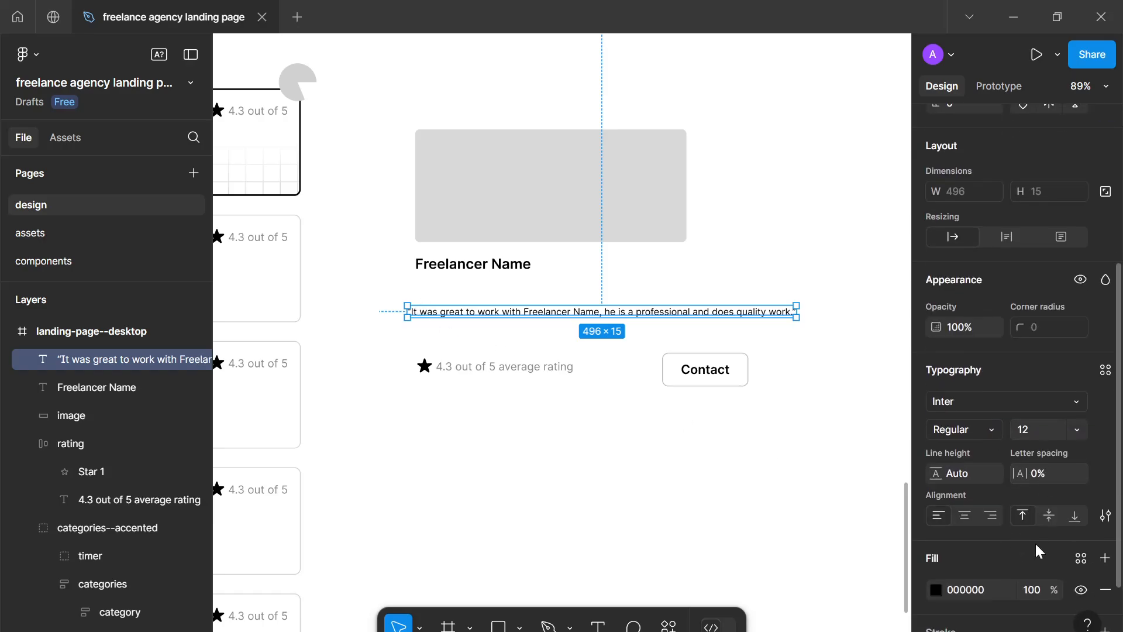
click(1079, 556)
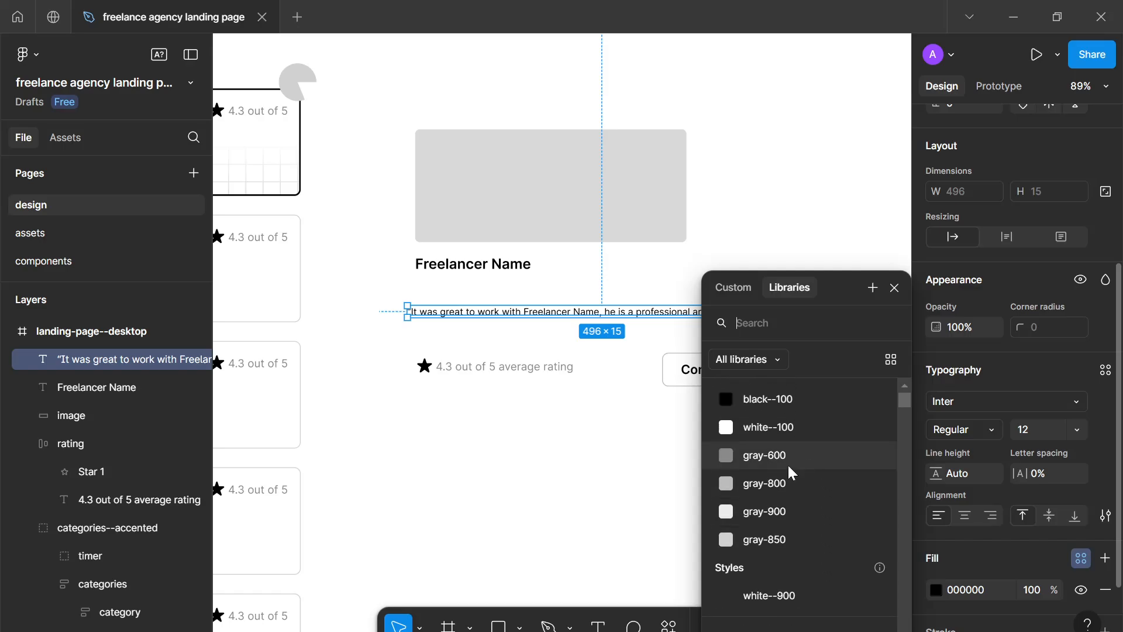
click(787, 463)
Step: Style only the testimonial's opening quotation mark as Semi Bold, size 24, with the black--100 fill
scroll(523, 401, up, 3)
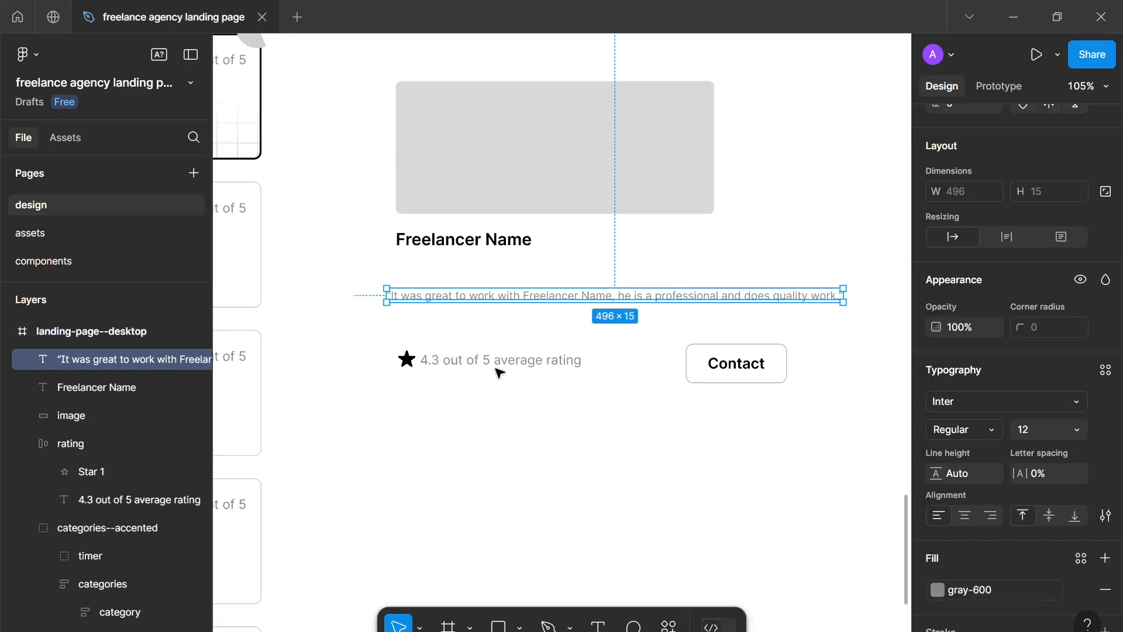
double_click(396, 298)
click(391, 296)
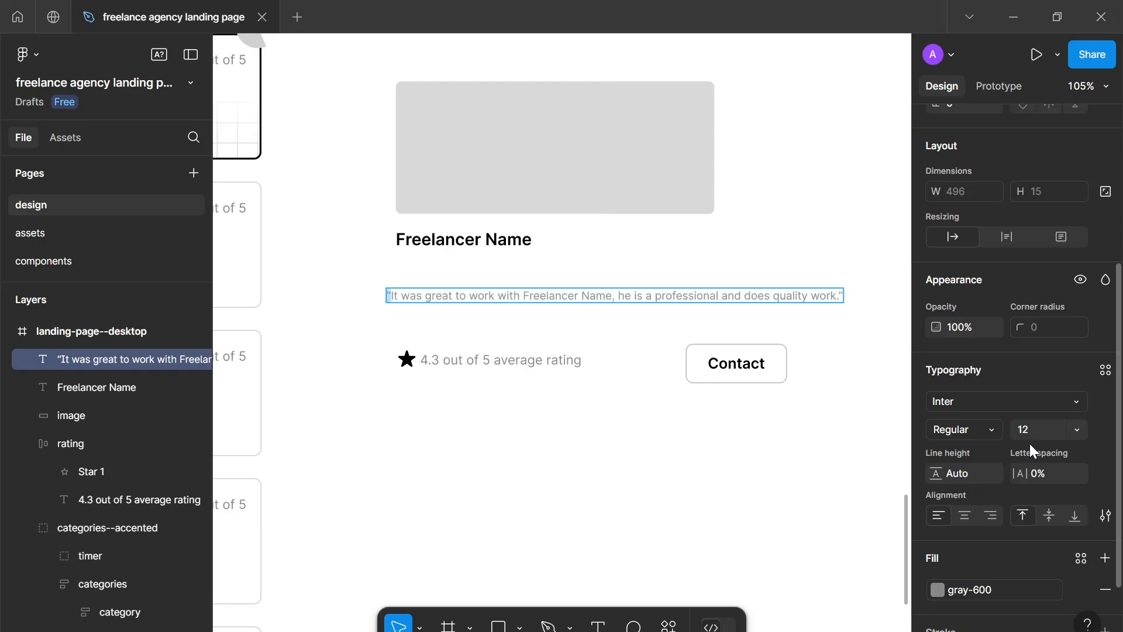
click(982, 433)
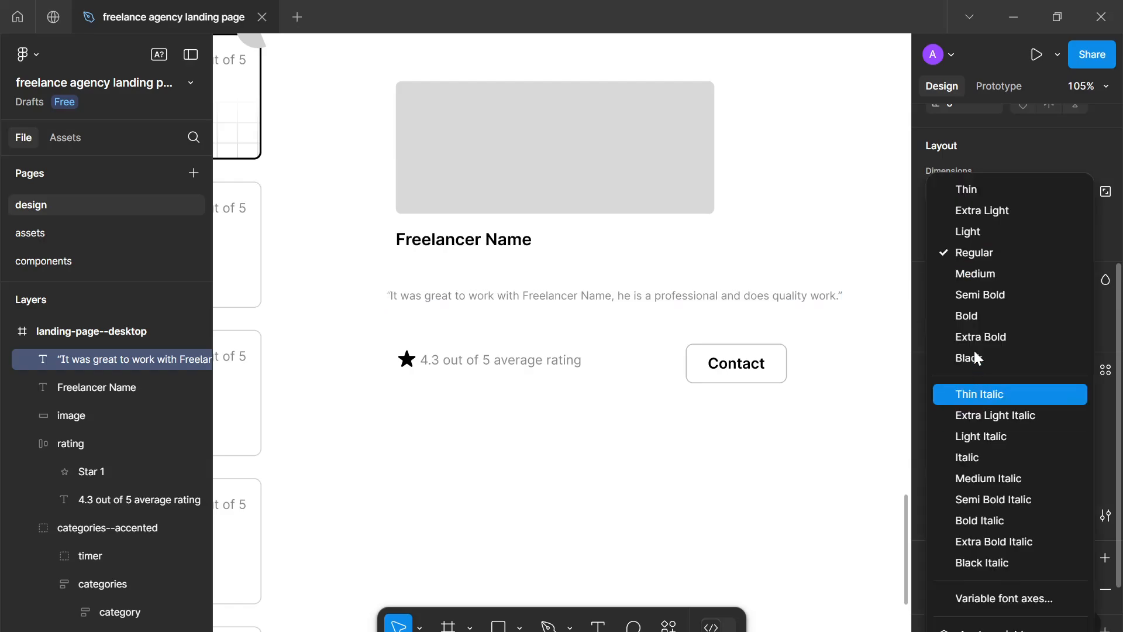
click(964, 296)
text(16)
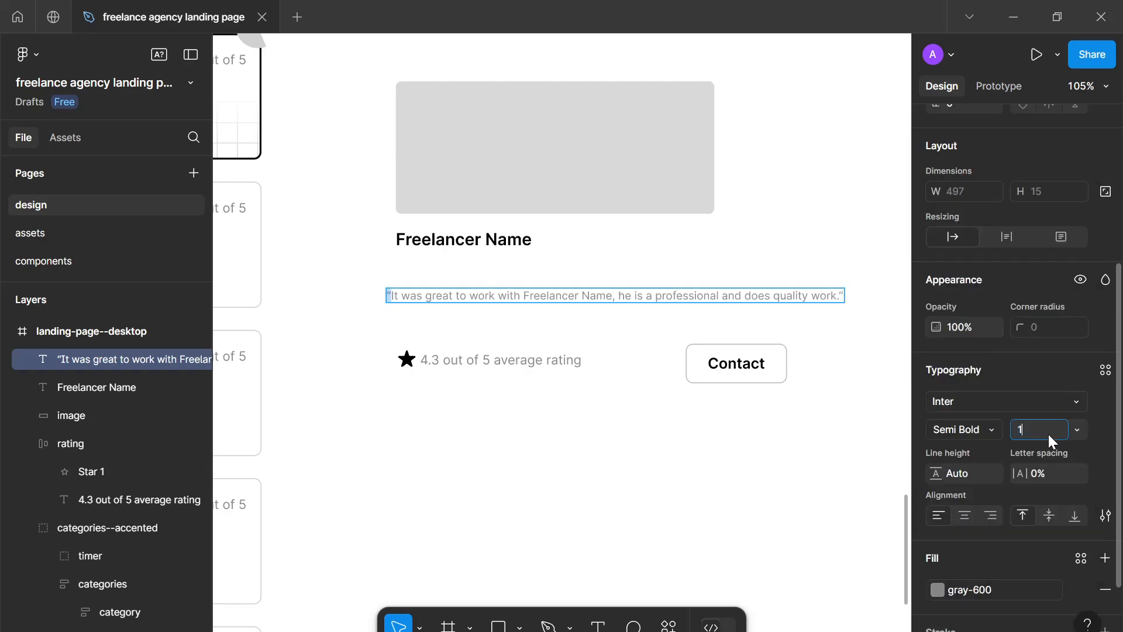
key(Return)
click(1048, 434)
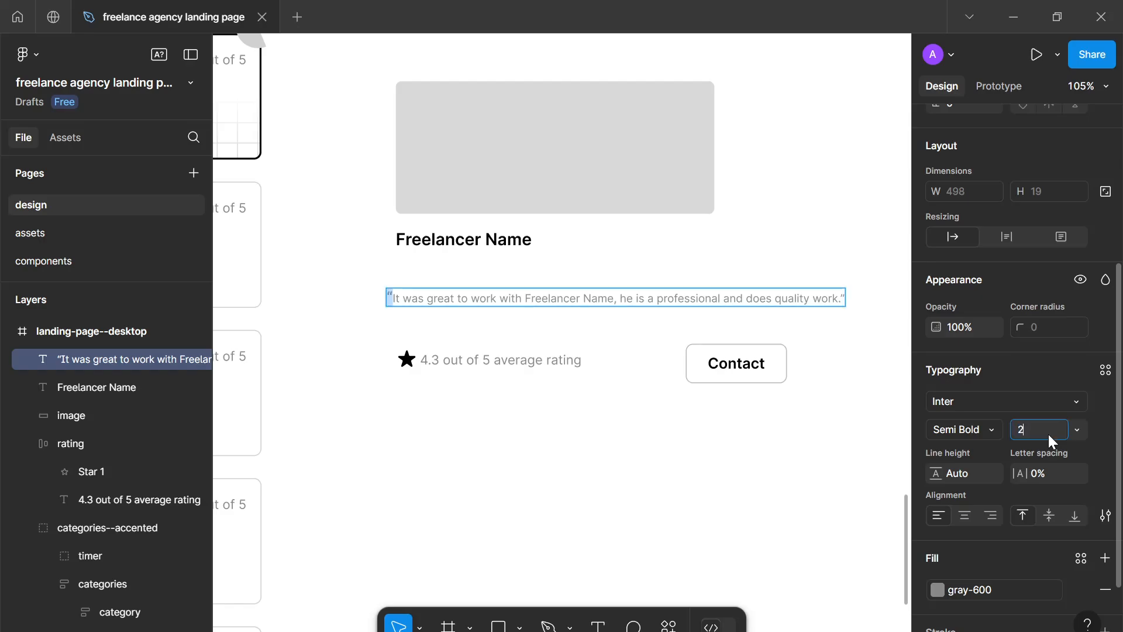
text(24)
key(Return)
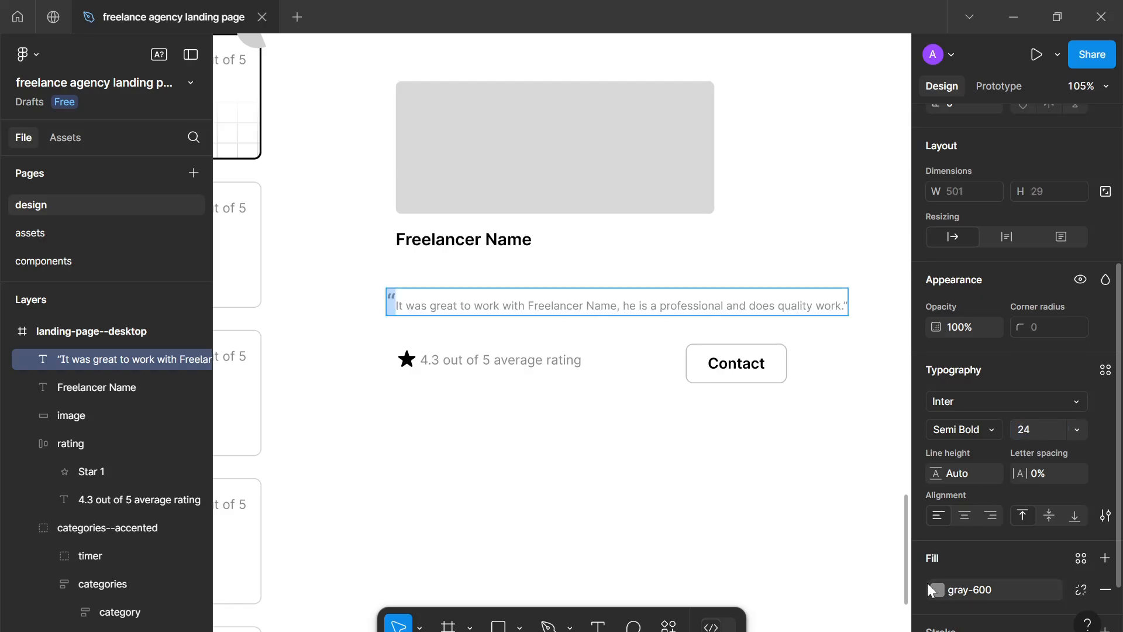
click(936, 588)
click(813, 400)
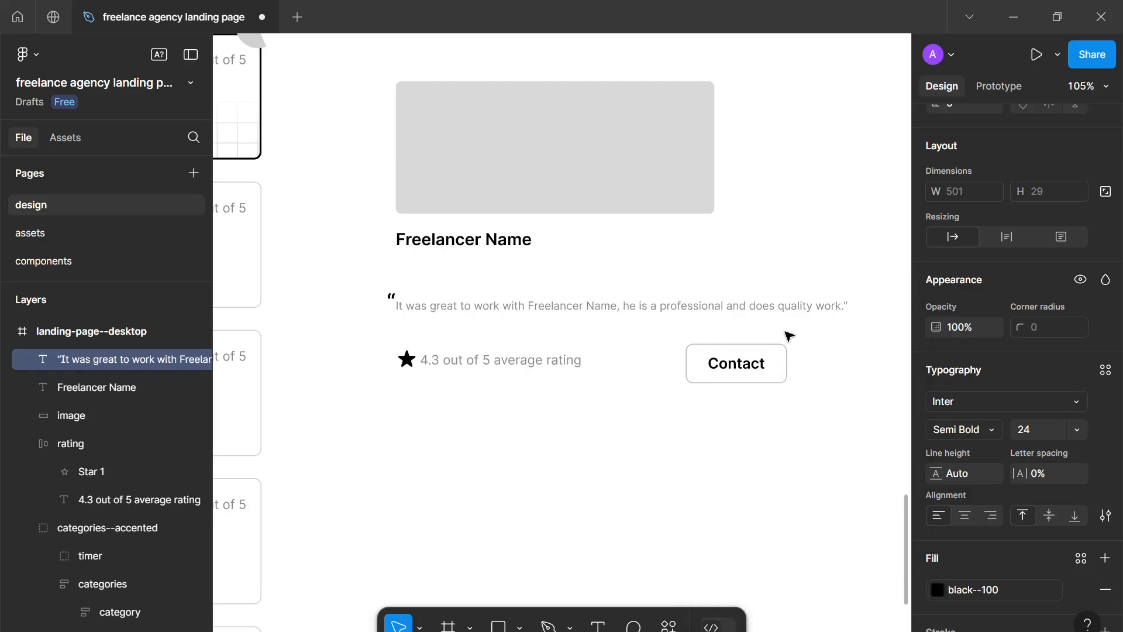
Step: Style only the testimonial's closing quotation mark as Semi Bold, size 16, with the black--100 fill
drag(848, 304, 844, 304)
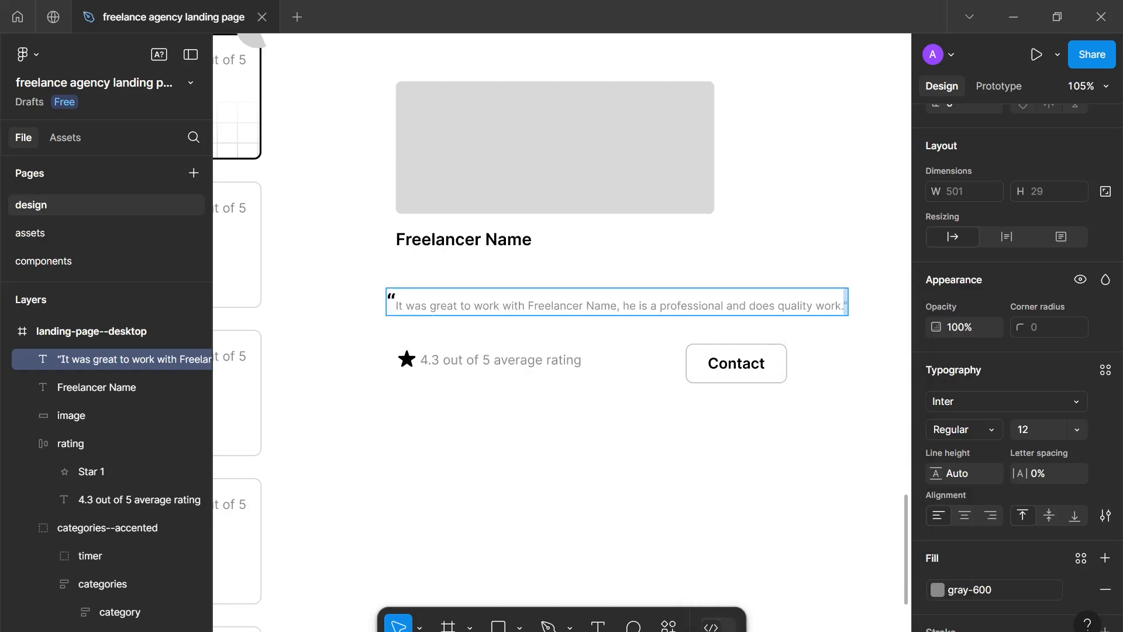
text(16)
click(991, 434)
click(981, 310)
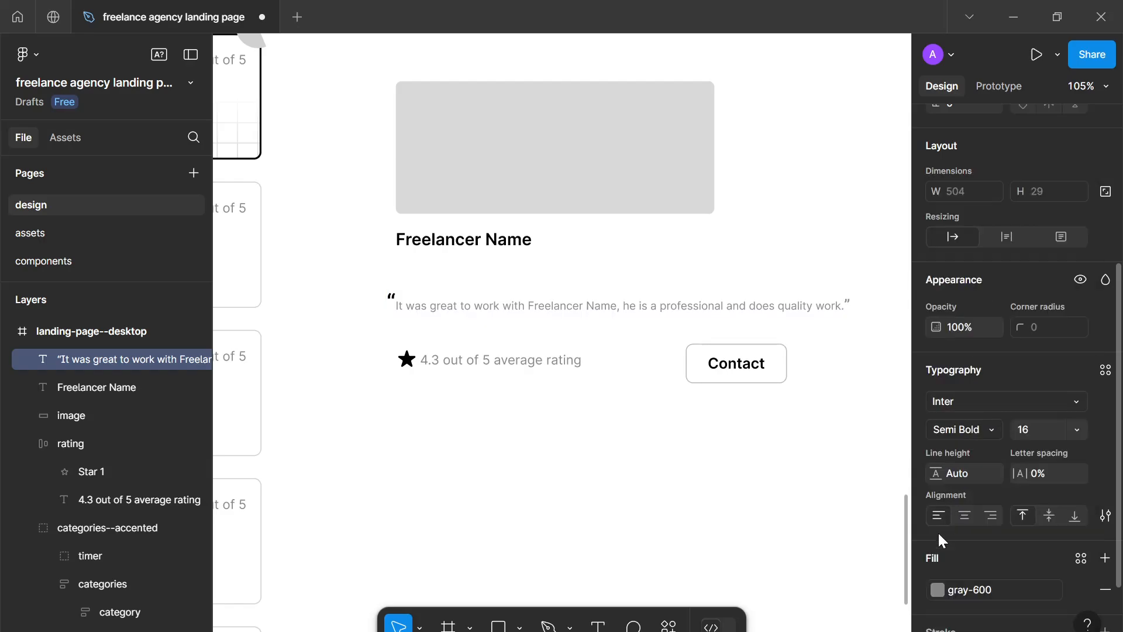
click(962, 588)
click(817, 400)
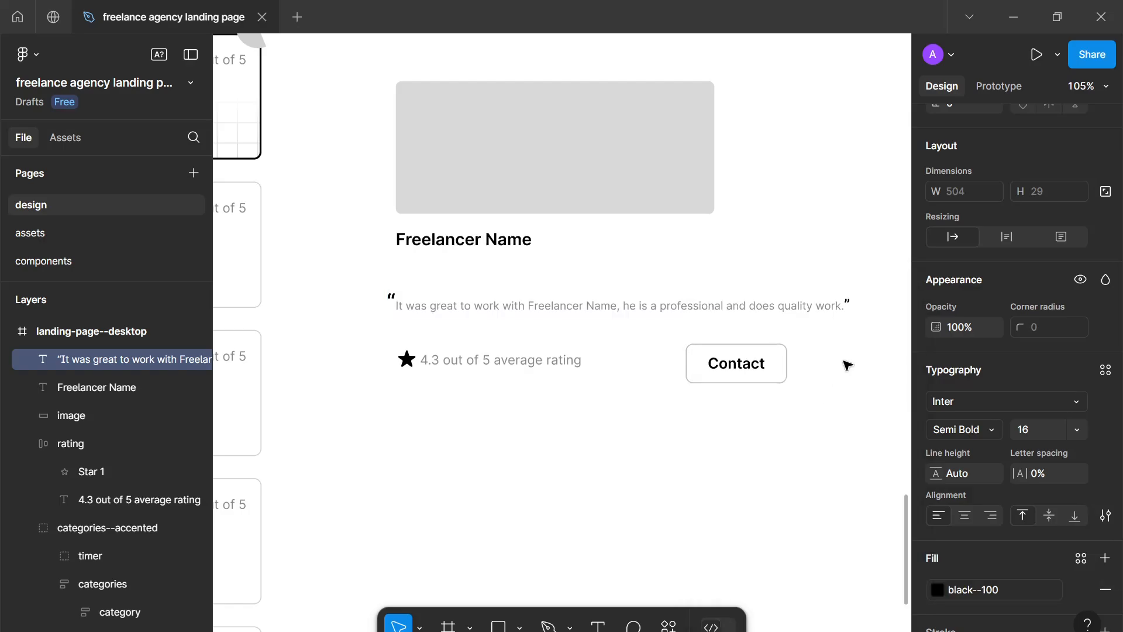
Step: Increase the font size of the testimonial's closing quotation mark further and leave text editing
click(1025, 432)
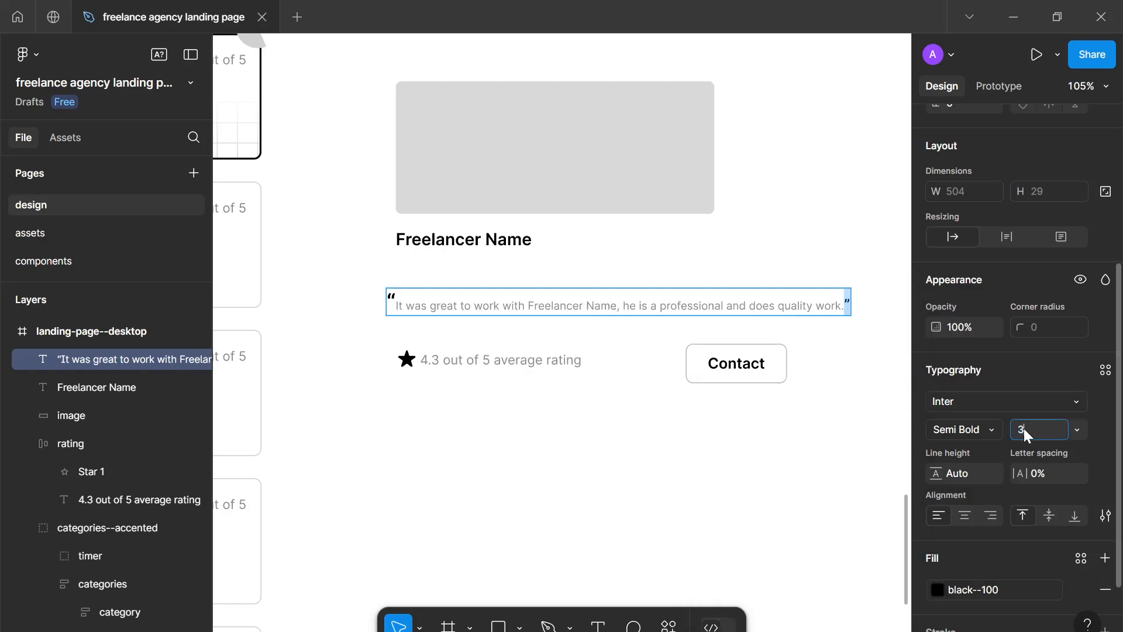
key(Return)
key(Escape)
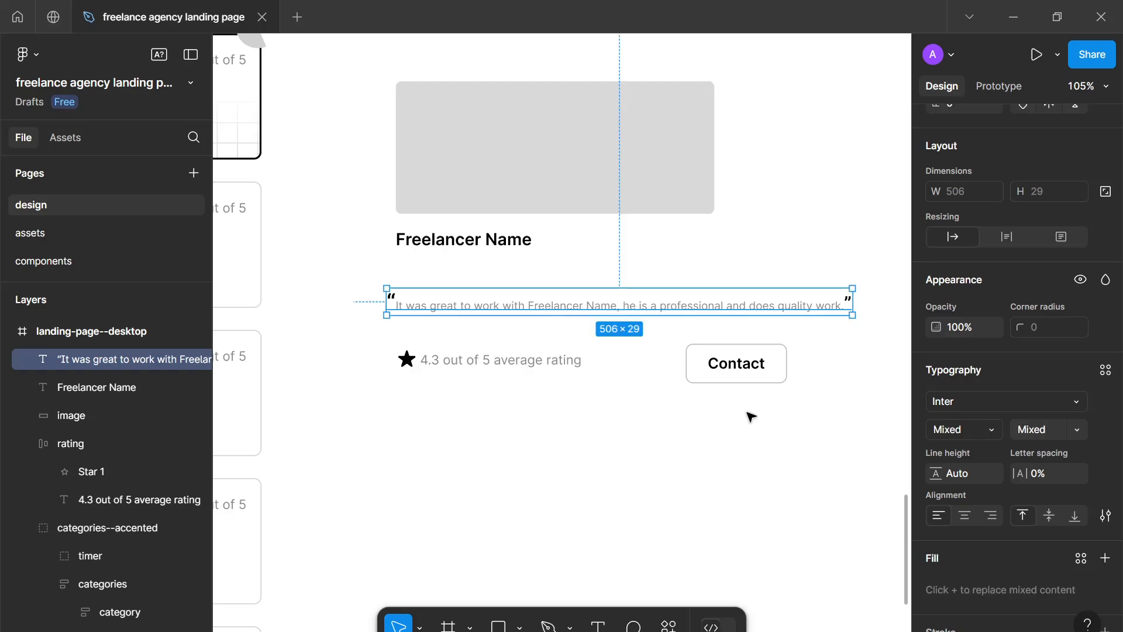
click(767, 483)
Step: Narrow the testimonial text box to 307 wide so it wraps onto two lines, and move it up just below the Freelancer Name
scroll(760, 477, down, 2)
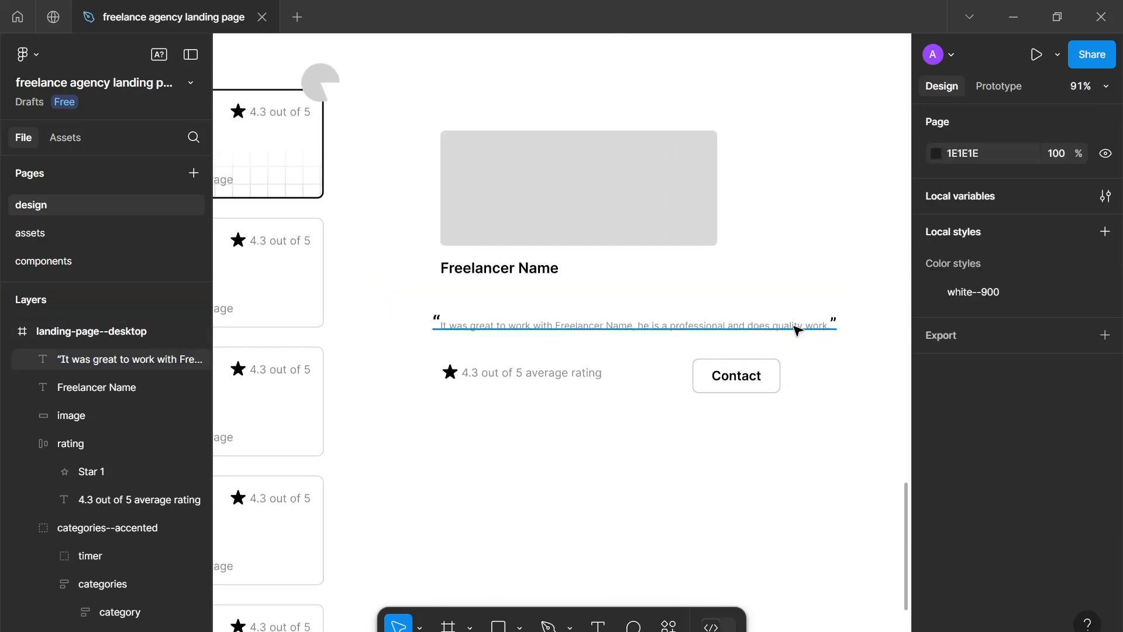
click(833, 323)
drag(837, 323, 669, 296)
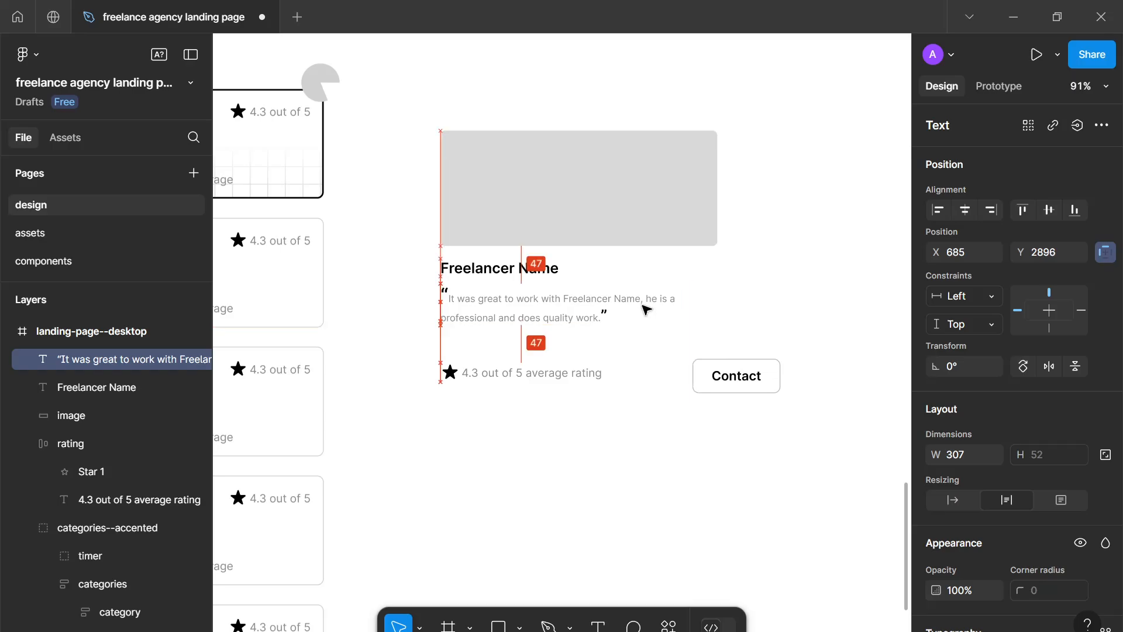
click(611, 391)
scroll(614, 393, down, 1)
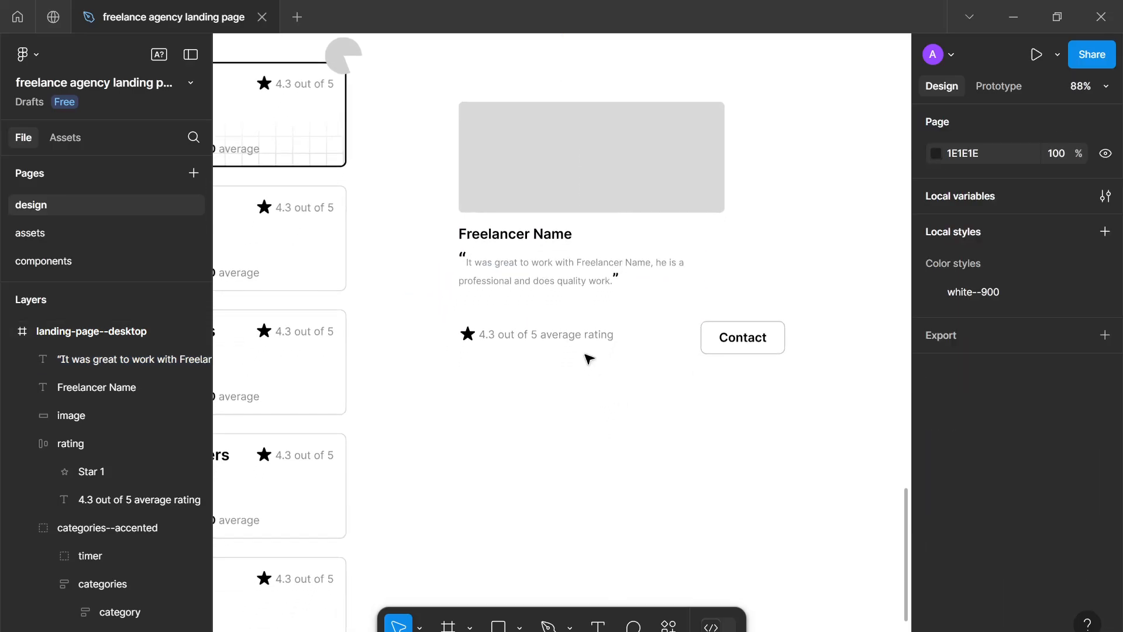
Step: Move the rating up under the testimonial to Y 2978 and bring the Contact button up and left beside it
drag(579, 335, 577, 321)
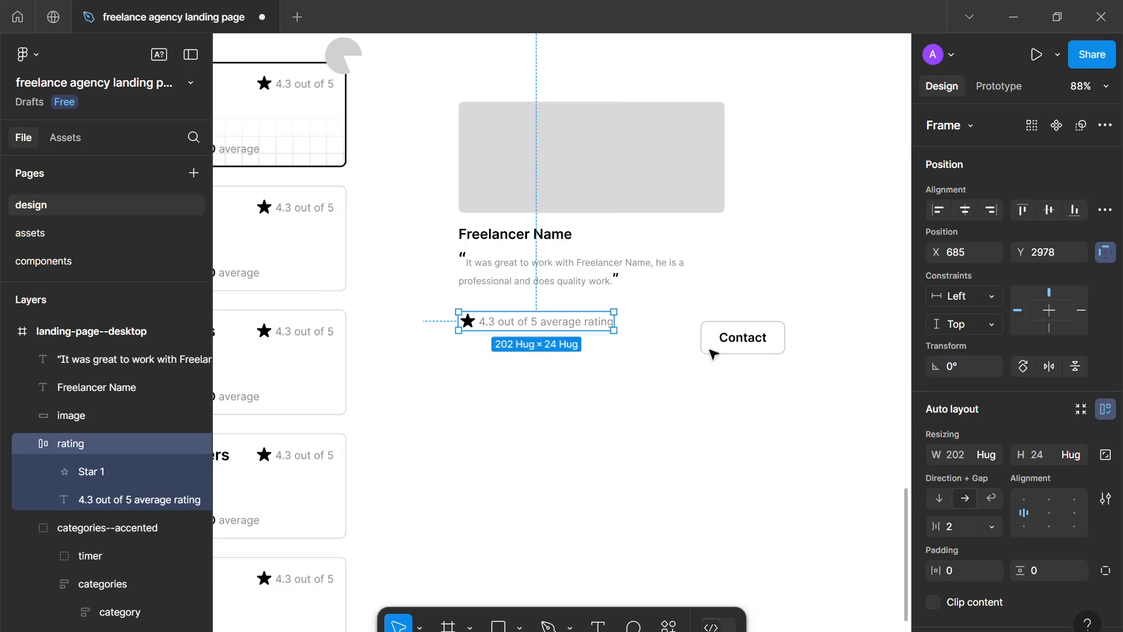
click(704, 338)
drag(690, 338, 647, 314)
Step: Shorten the card's rating text to "4.3 out of 5" by removing "average rating"
click(555, 325)
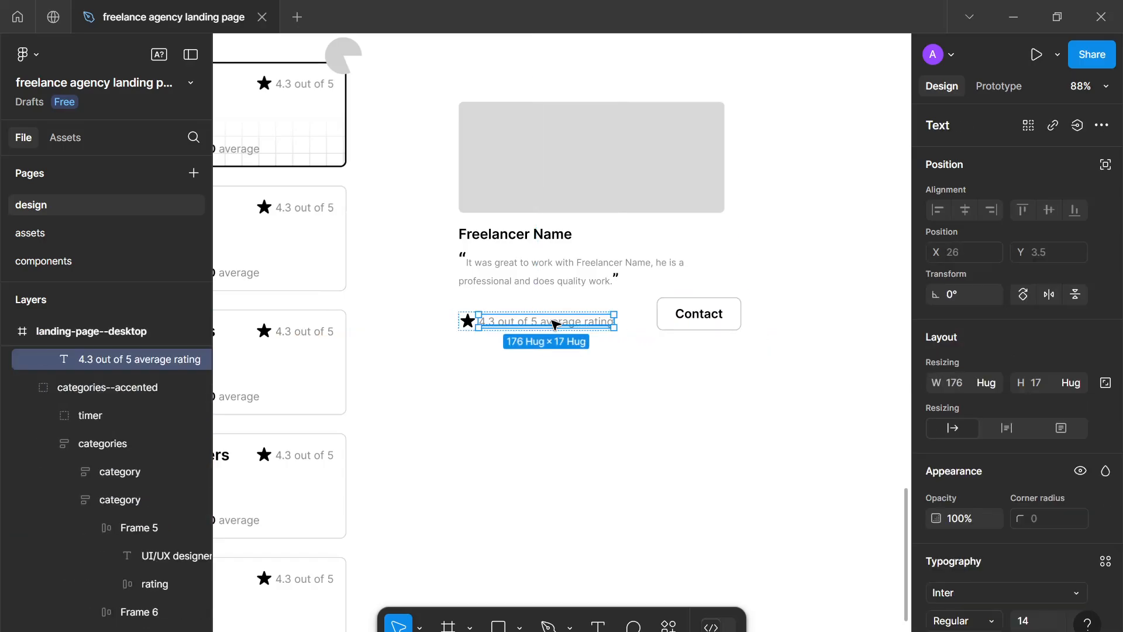
key(Return)
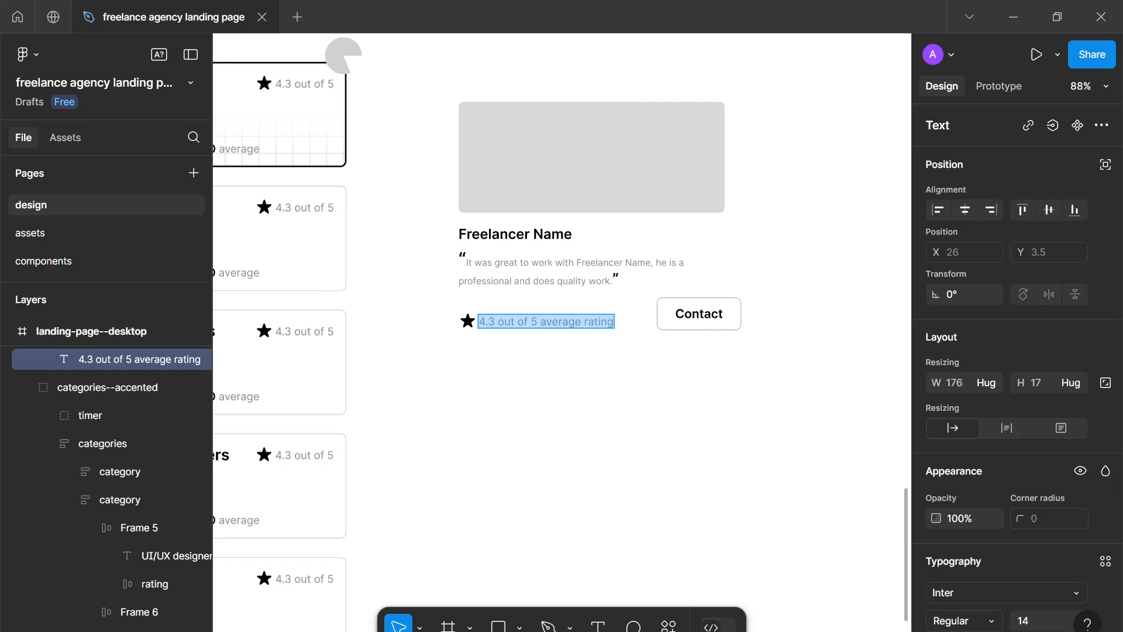
click(526, 321)
drag(538, 322, 614, 322)
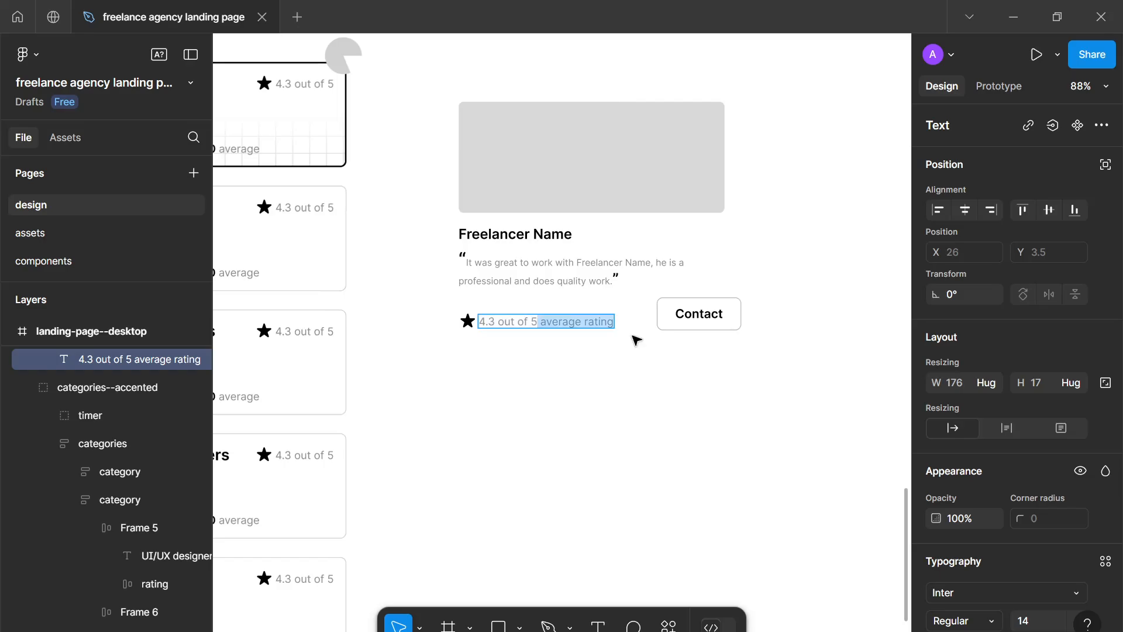
key(BackSpace)
key(Escape)
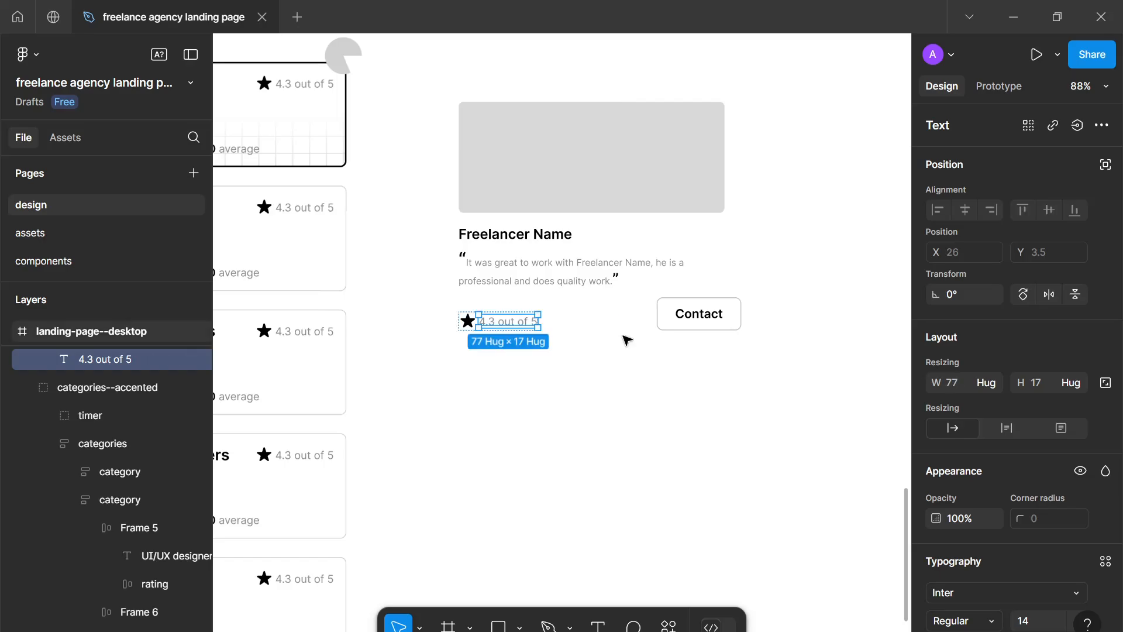
Step: Shift the Contact button left and slightly down so it sits within the image's width, level with the rating
ctrl+scroll(620, 339, up, 2)
click(620, 339)
drag(668, 325, 656, 331)
click(654, 455)
ctrl+scroll(654, 454, down, 4)
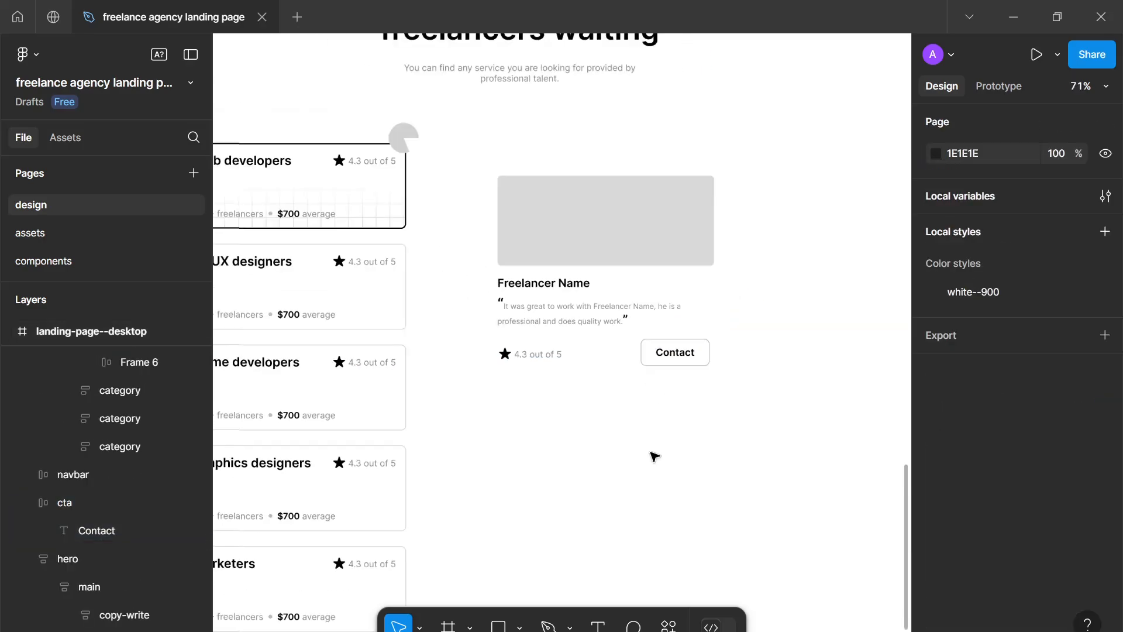
ctrl+scroll(653, 454, up, 1)
ctrl+scroll(673, 465, up, 4)
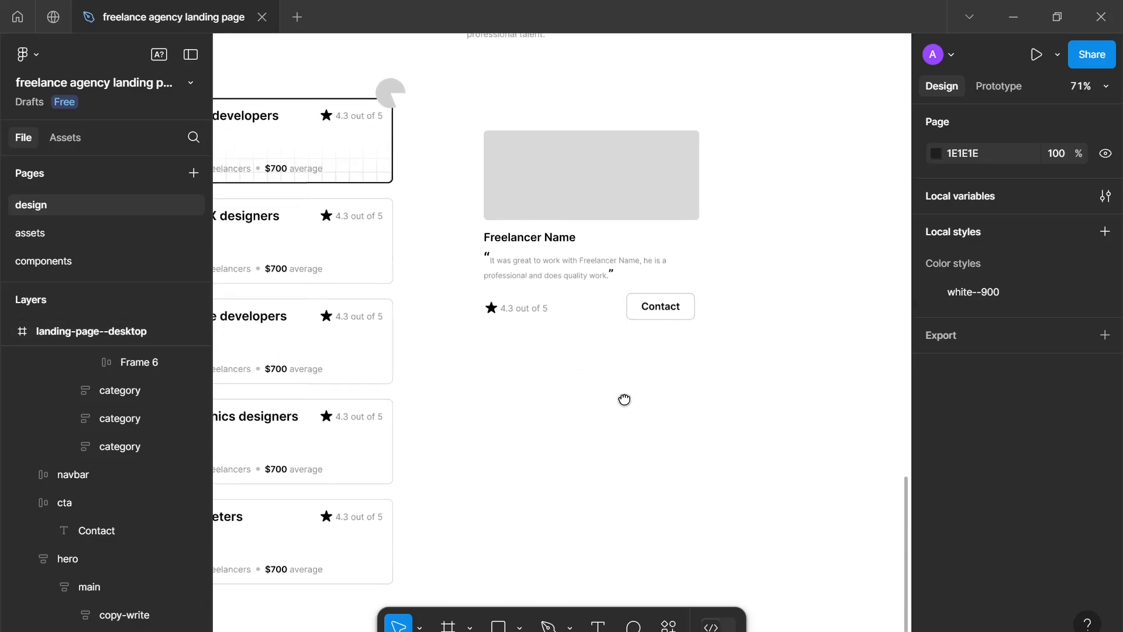
scroll(652, 448, up, 2)
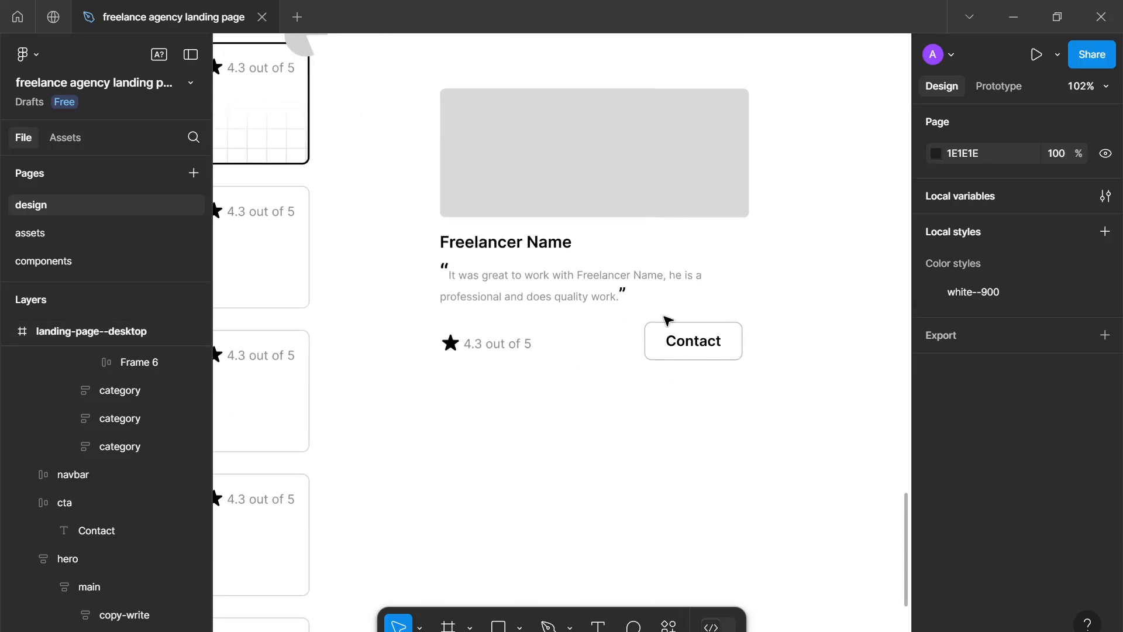
Step: Wrap the rating and the Contact button in a horizontal auto layout frame and name it "bottom"
click(483, 251)
shift+click(480, 294)
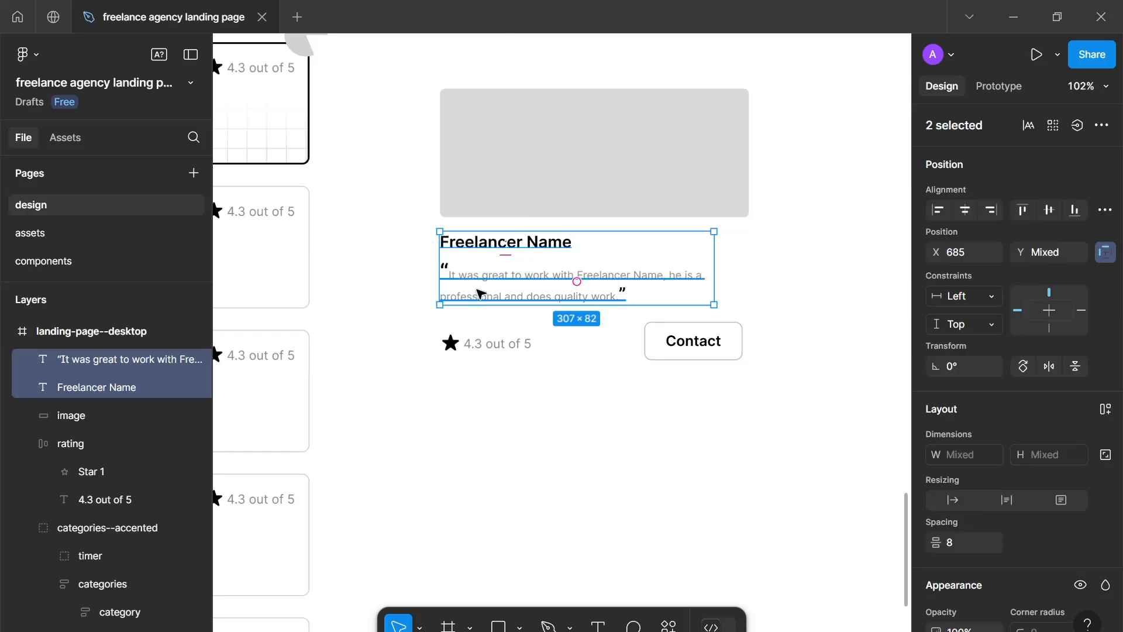
click(649, 352)
shift+click(529, 351)
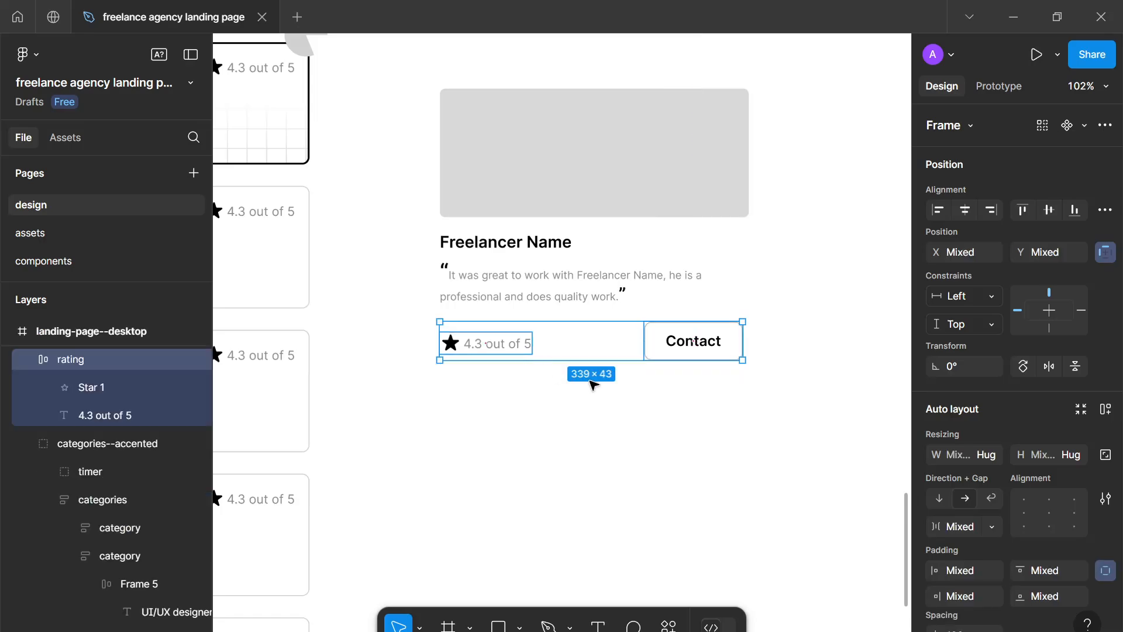
key(shift+a)
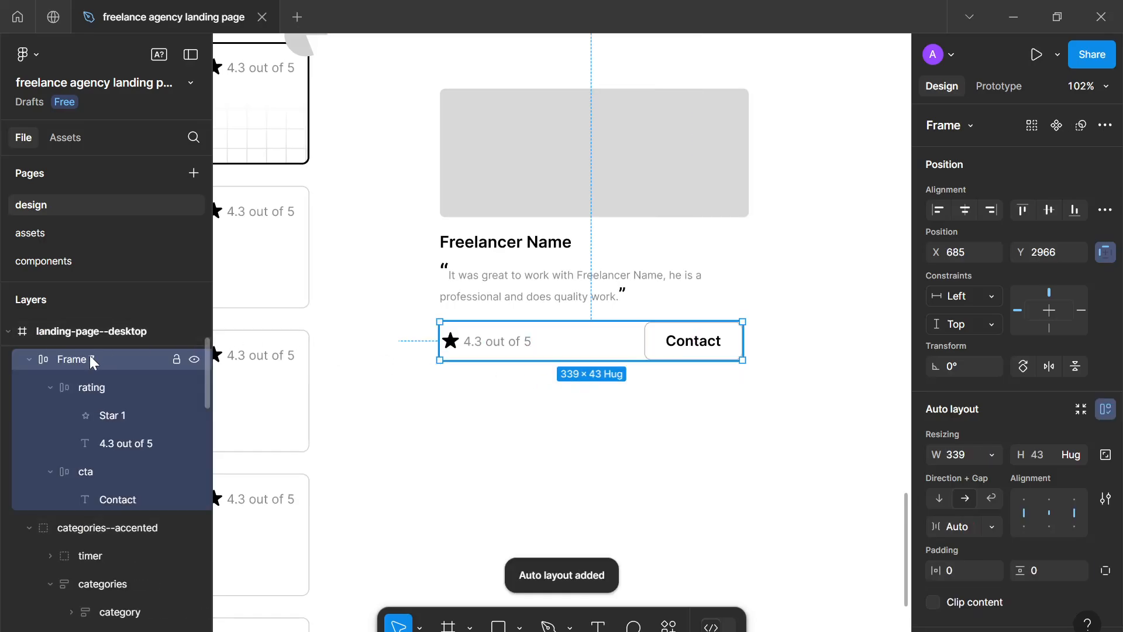
double_click(90, 358)
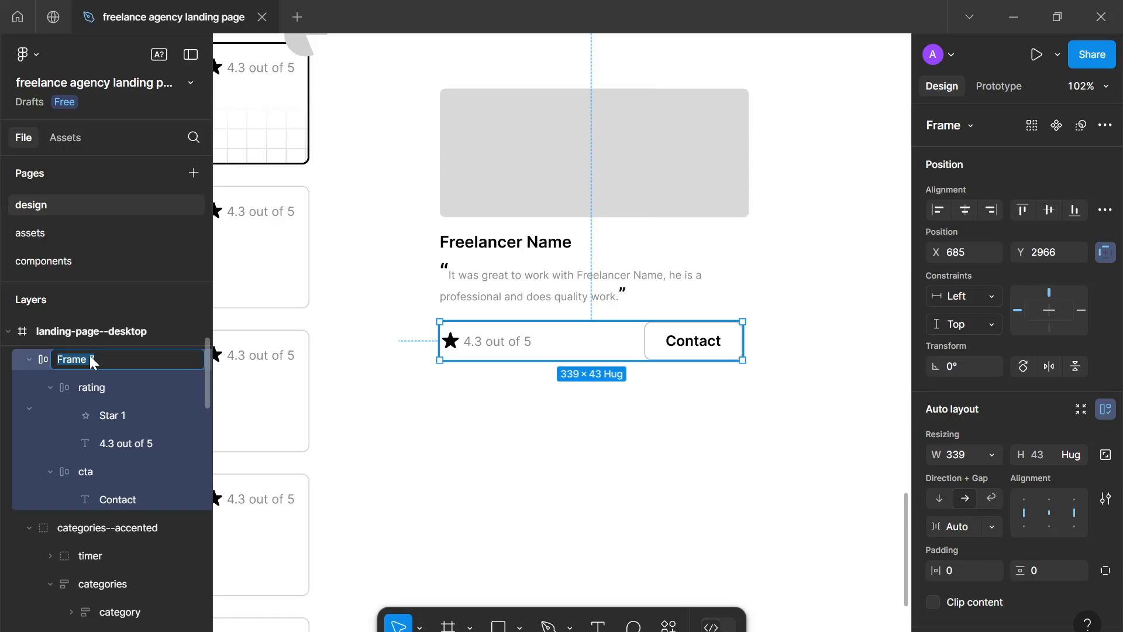
text(bottom)
key(Return)
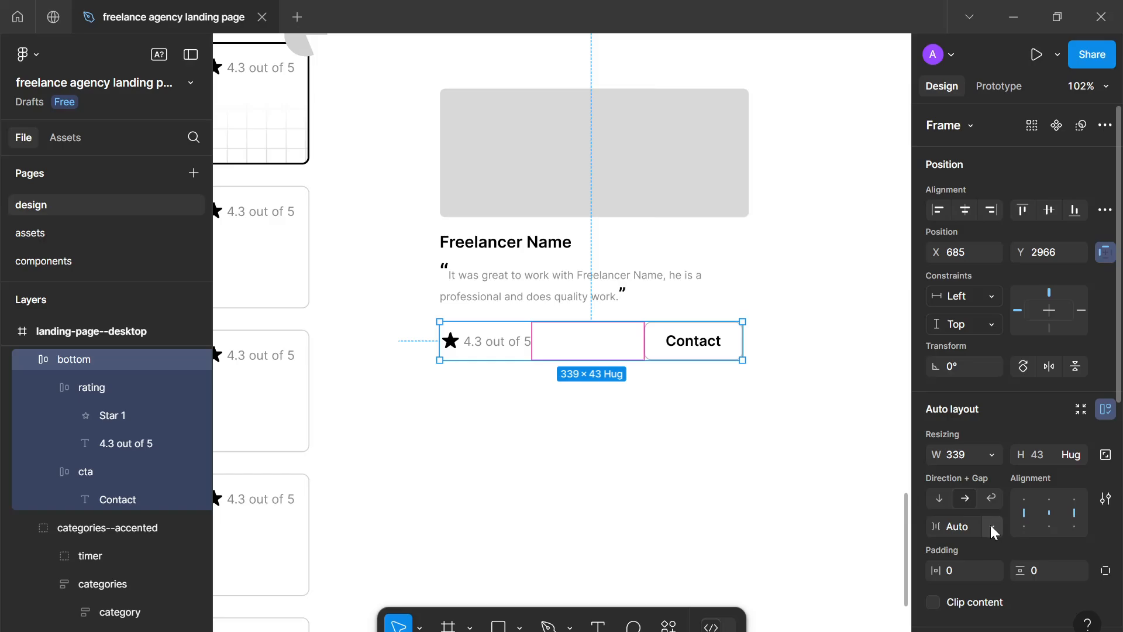
Step: Wrap the Freelancer Name and the testimonial in a vertical auto layout frame and name it "top"
click(691, 454)
click(657, 274)
shift+click(509, 244)
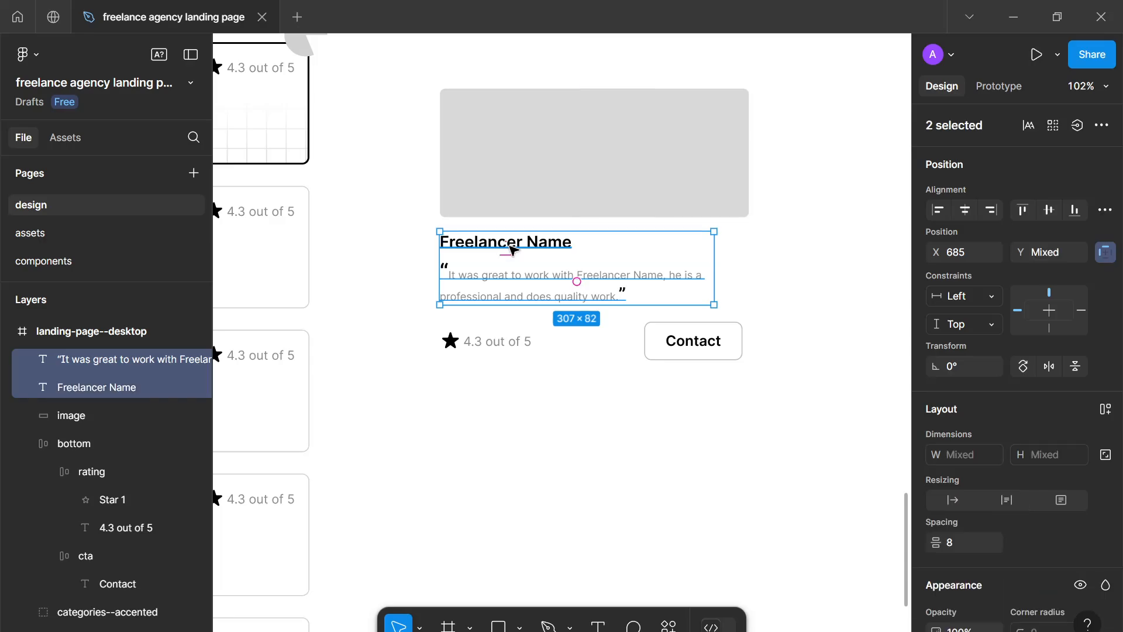
key(shift+a)
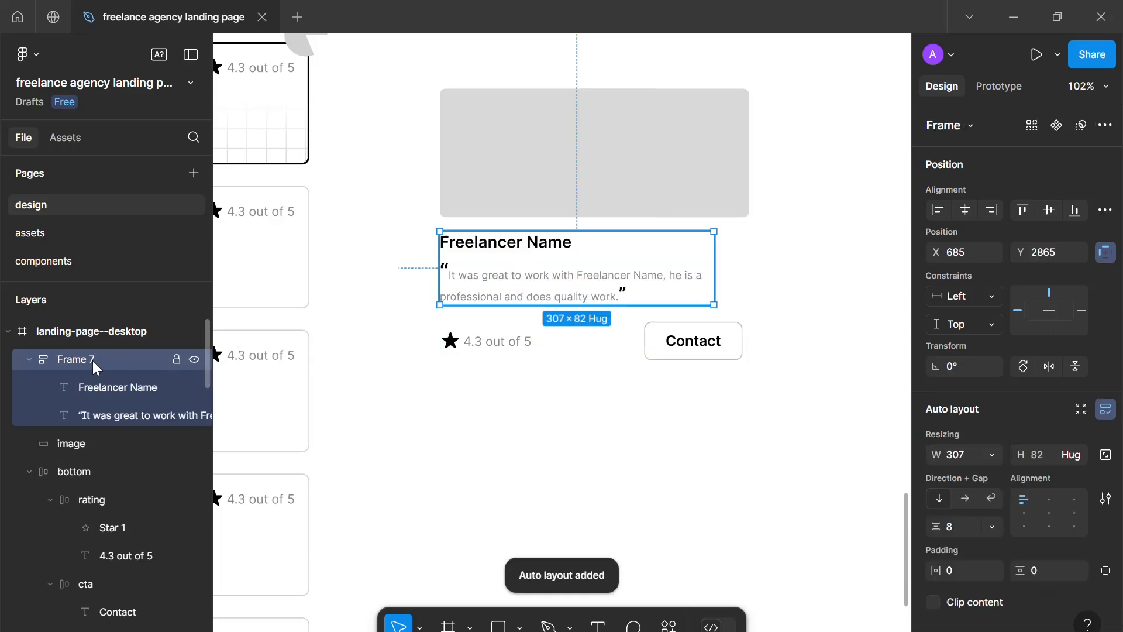
double_click(91, 359)
text(top)
key(Return)
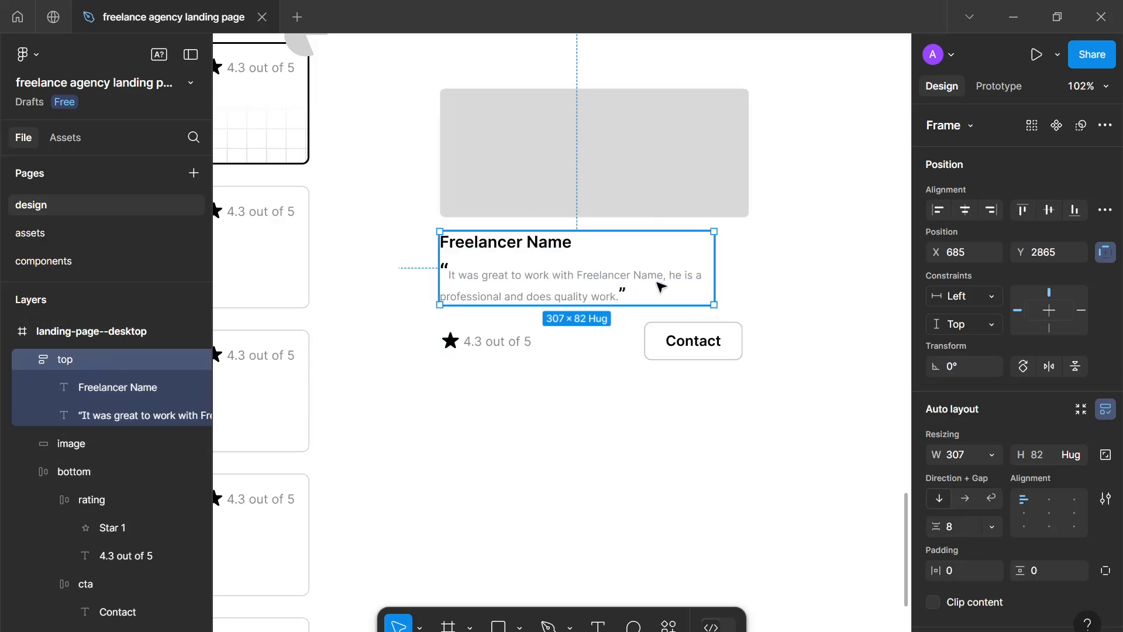
click(608, 145)
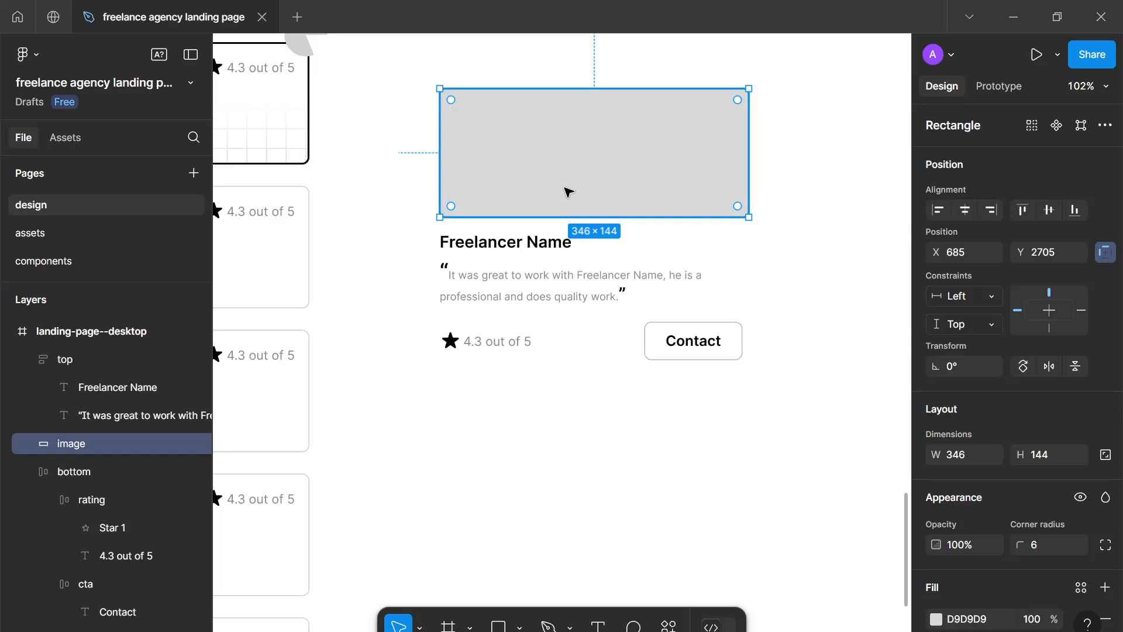
click(503, 275)
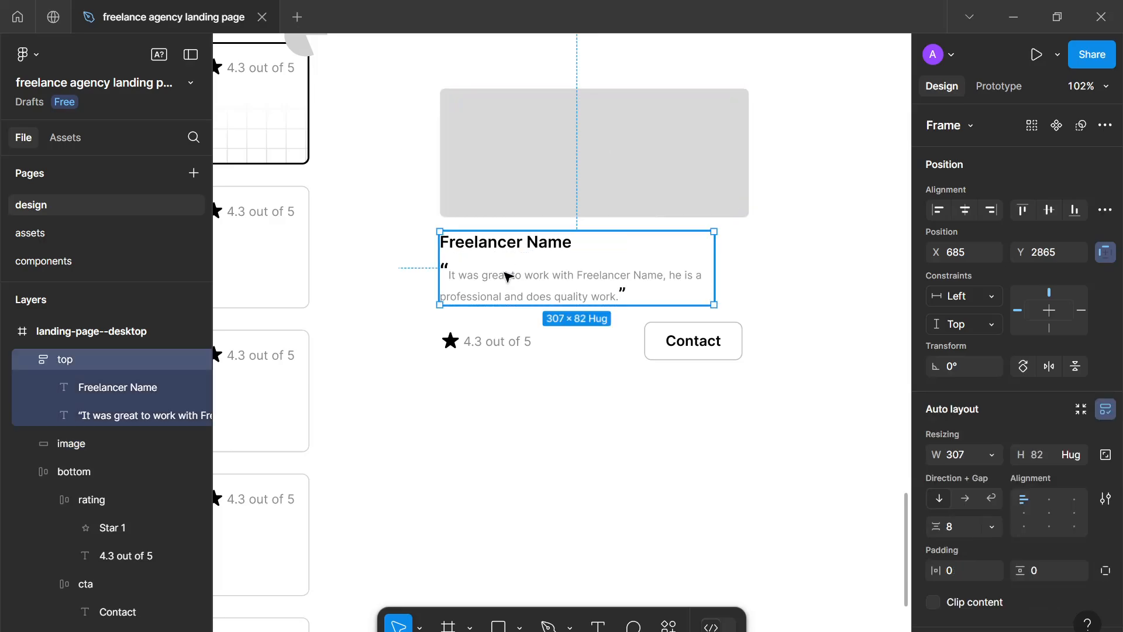
click(958, 527)
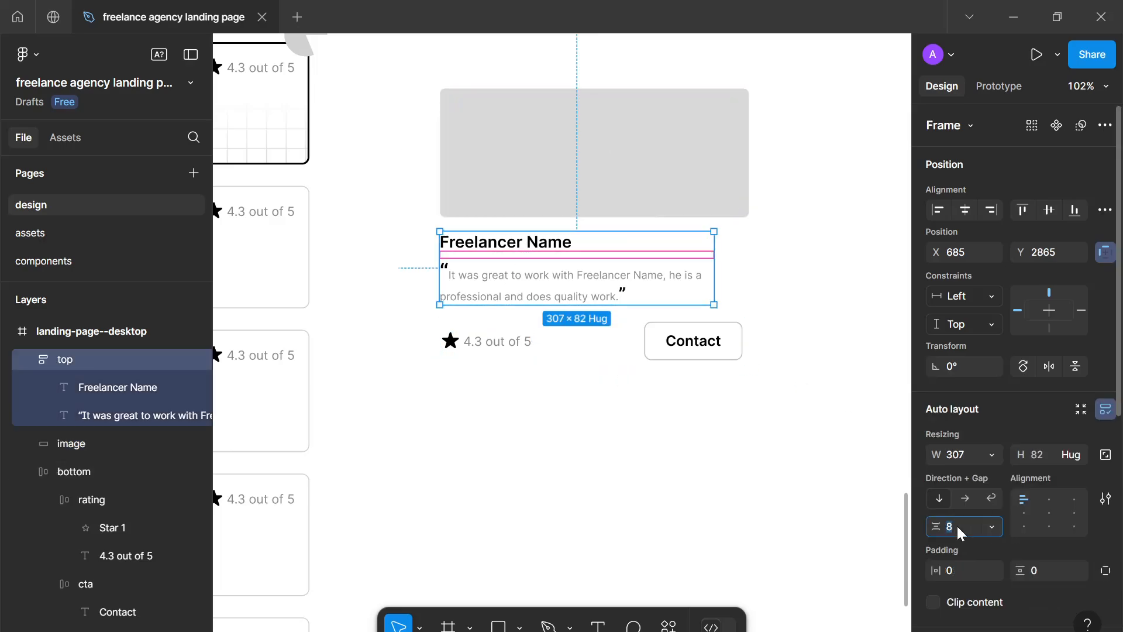
click(779, 570)
Step: Wrap the top and bottom frames together in a vertical auto layout frame named "content"
click(628, 295)
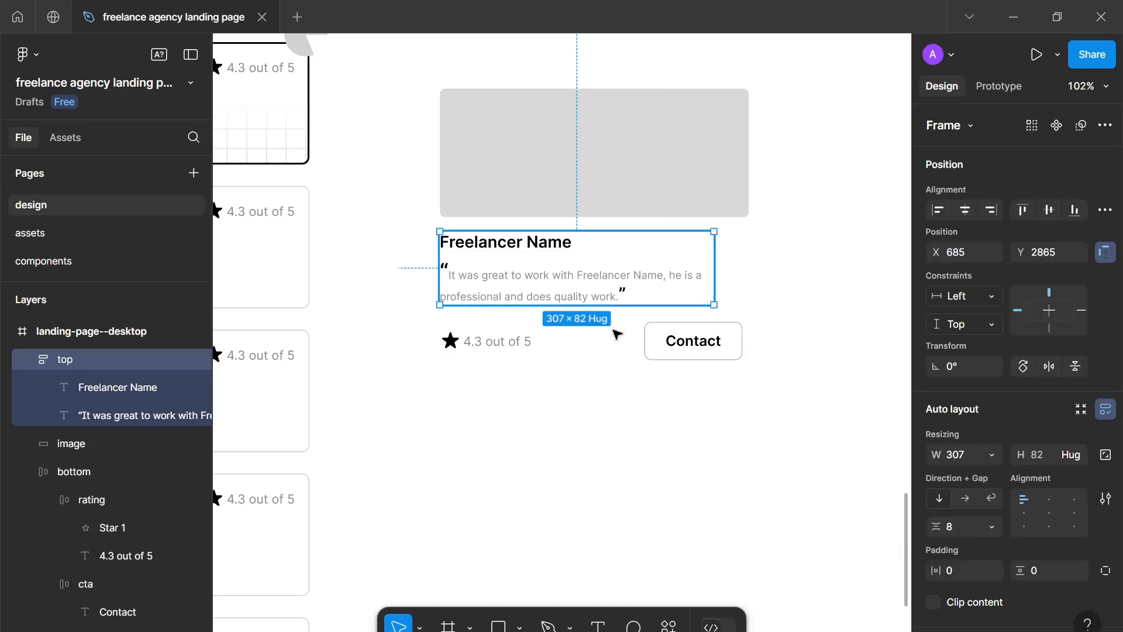
shift+click(615, 341)
key(shift+a)
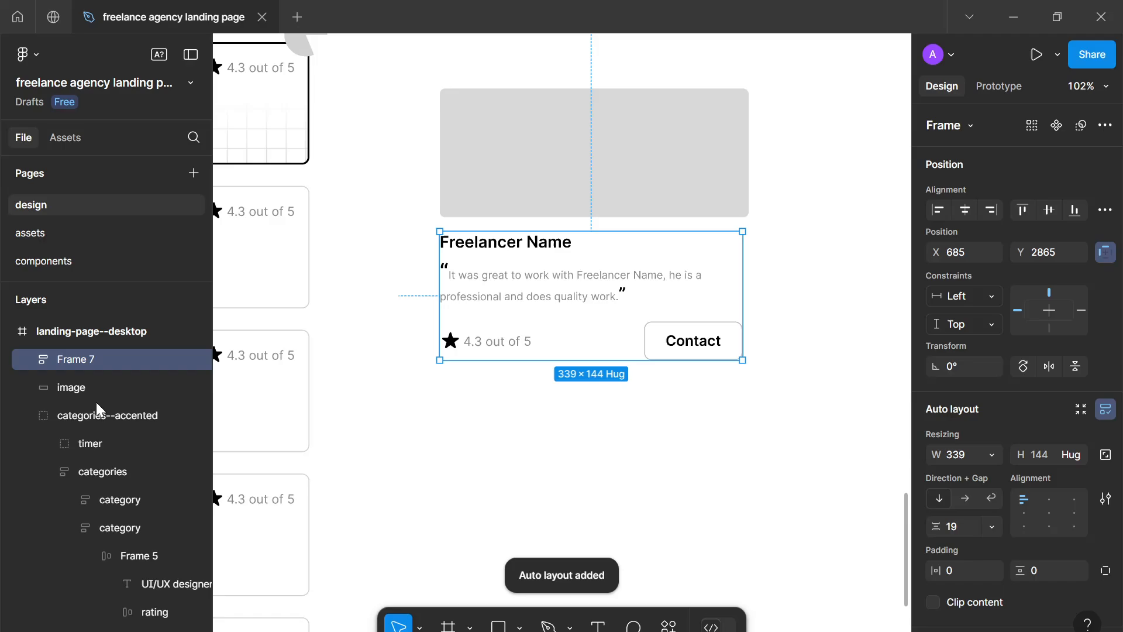
double_click(77, 358)
text(content)
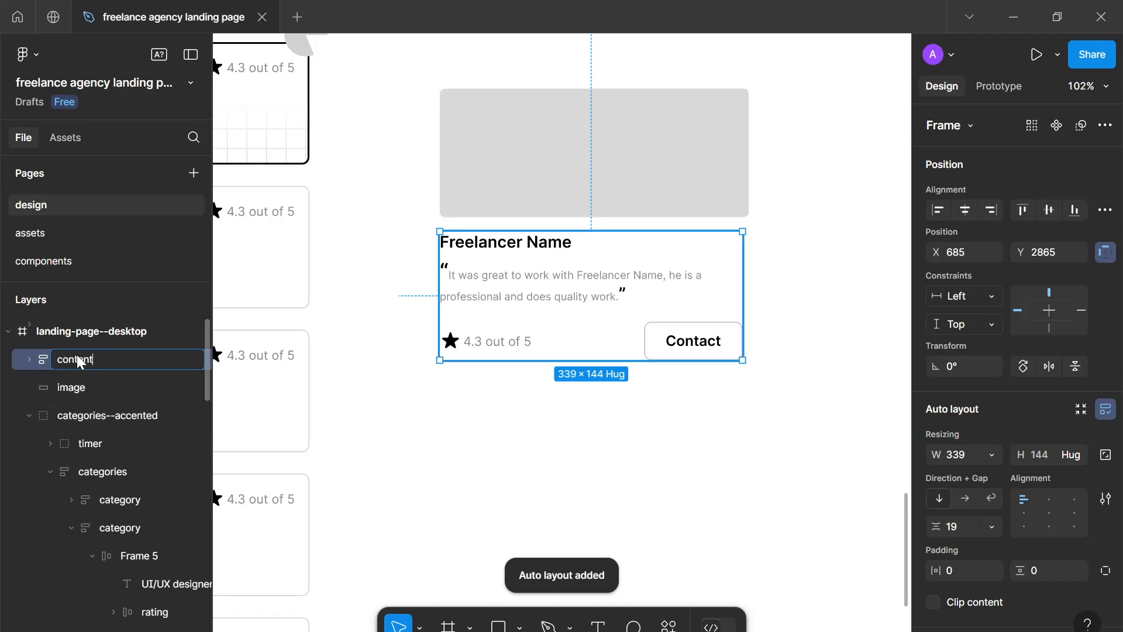
key(Return)
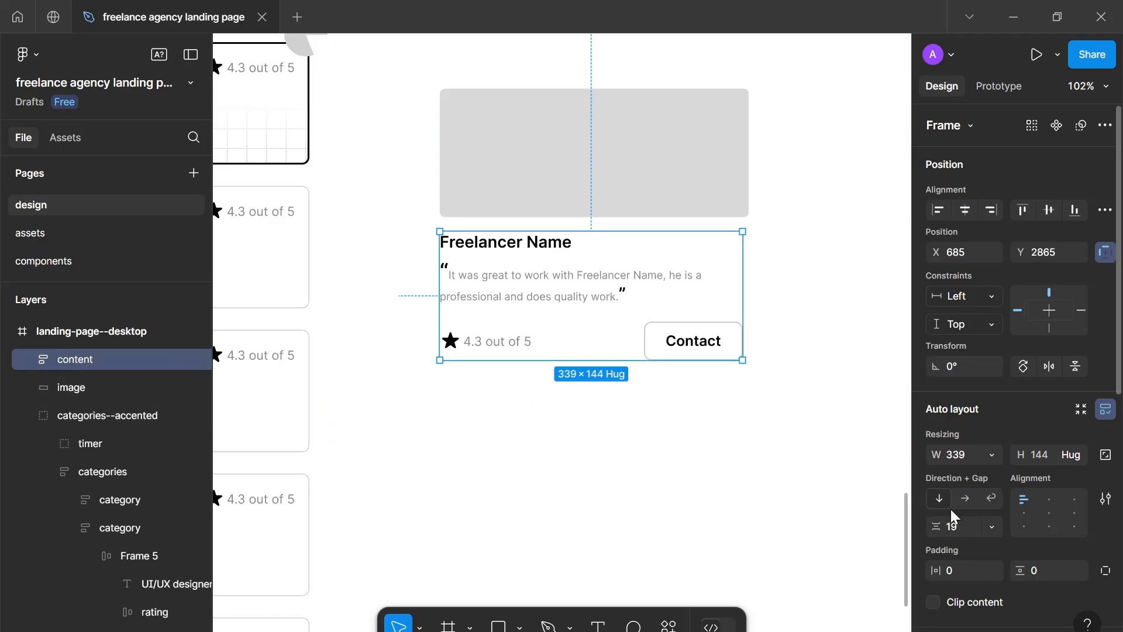
Step: Set the vertical gap between the items of the content frame to 24
click(970, 529)
key(Up)
key(Up)
key(Up)
key(Up)
key(Up)
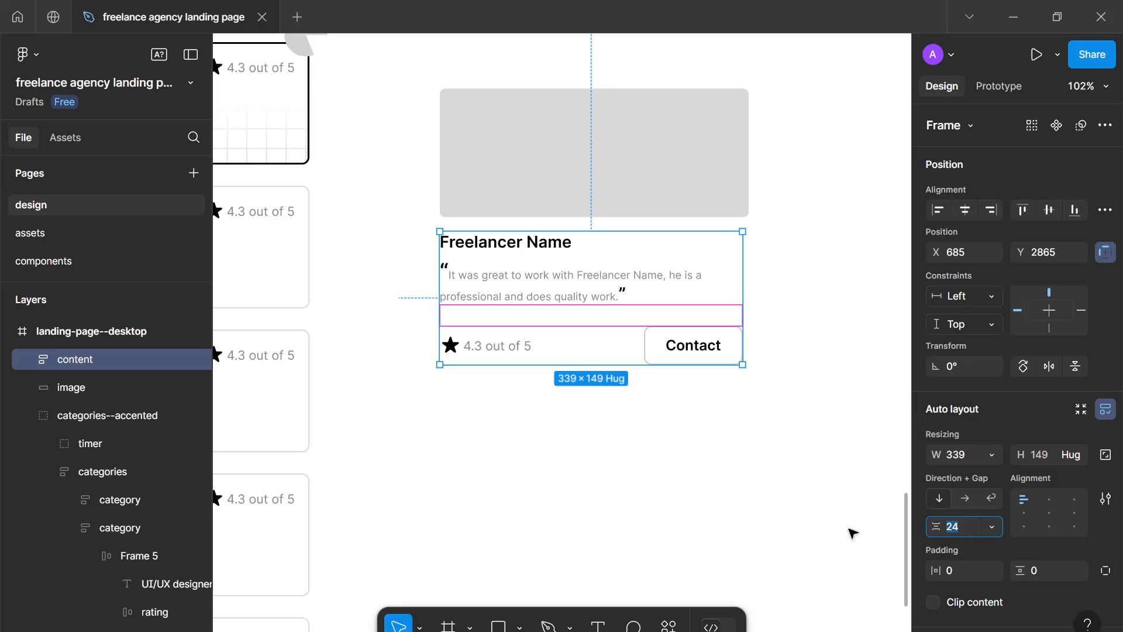
click(756, 519)
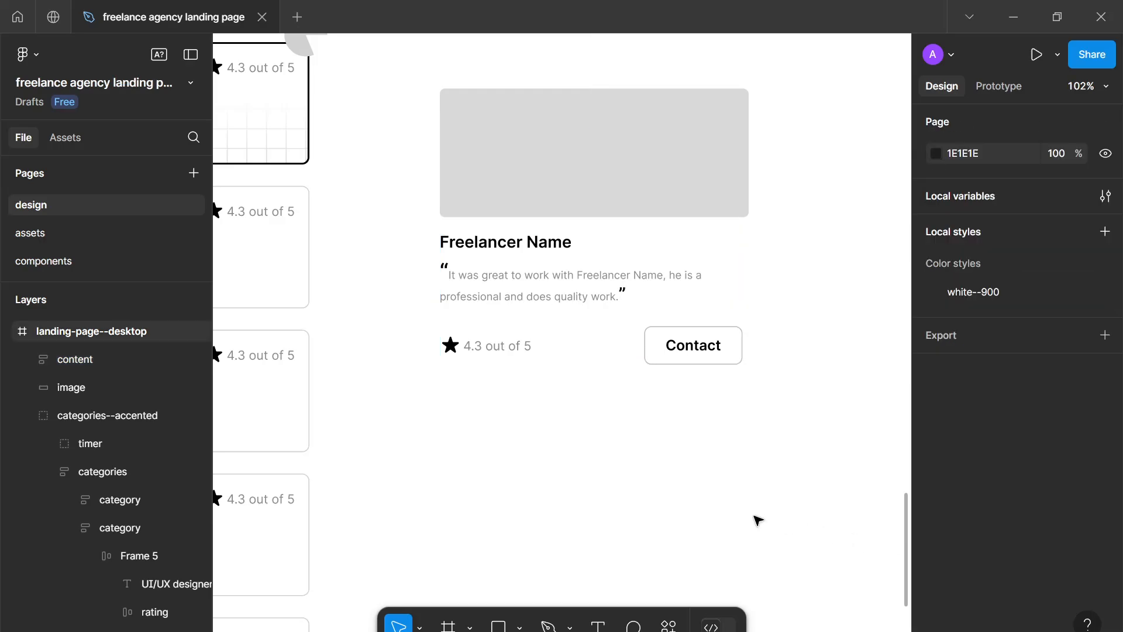
Step: Set the vertical gap between the items of the content frame to 32
scroll(757, 519, down, 2)
drag(757, 519, 759, 485)
scroll(758, 486, up, 2)
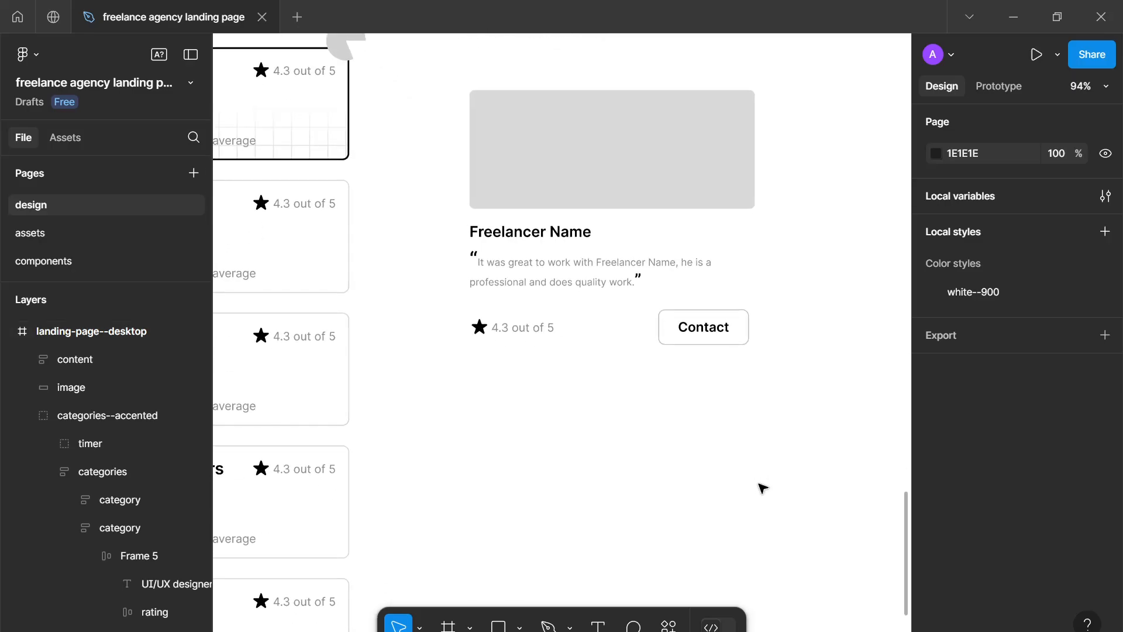
click(710, 328)
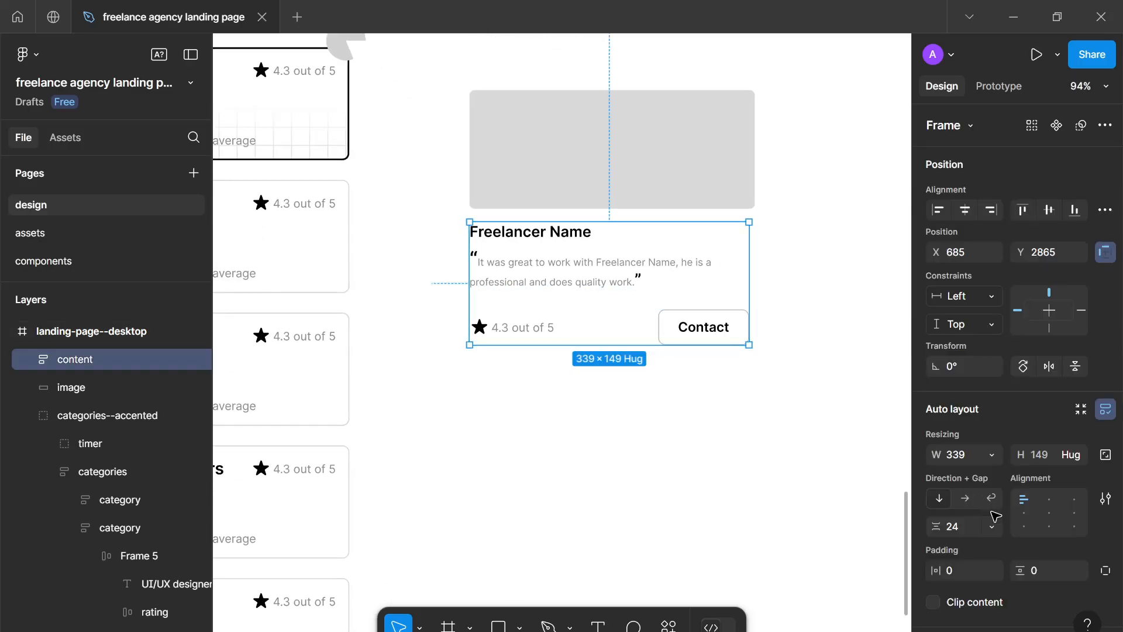
click(964, 525)
text(32)
key(Return)
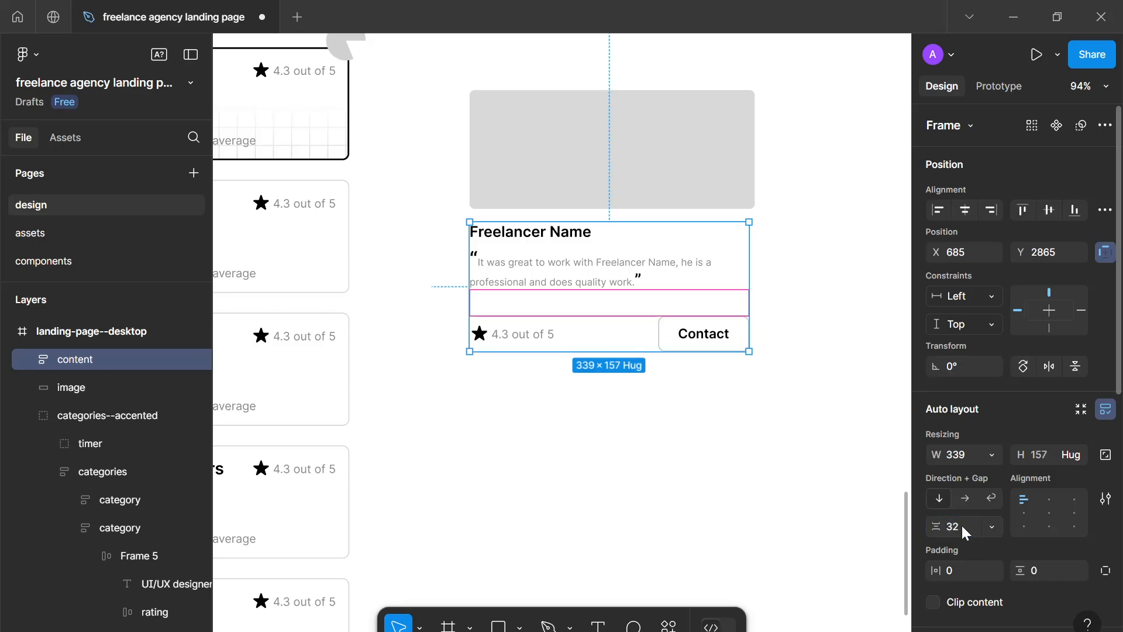
click(770, 489)
Step: Wrap the image and the content frame together in a vertical auto layout frame named "testimony"
scroll(770, 489, down, 1)
scroll(769, 489, down, 3)
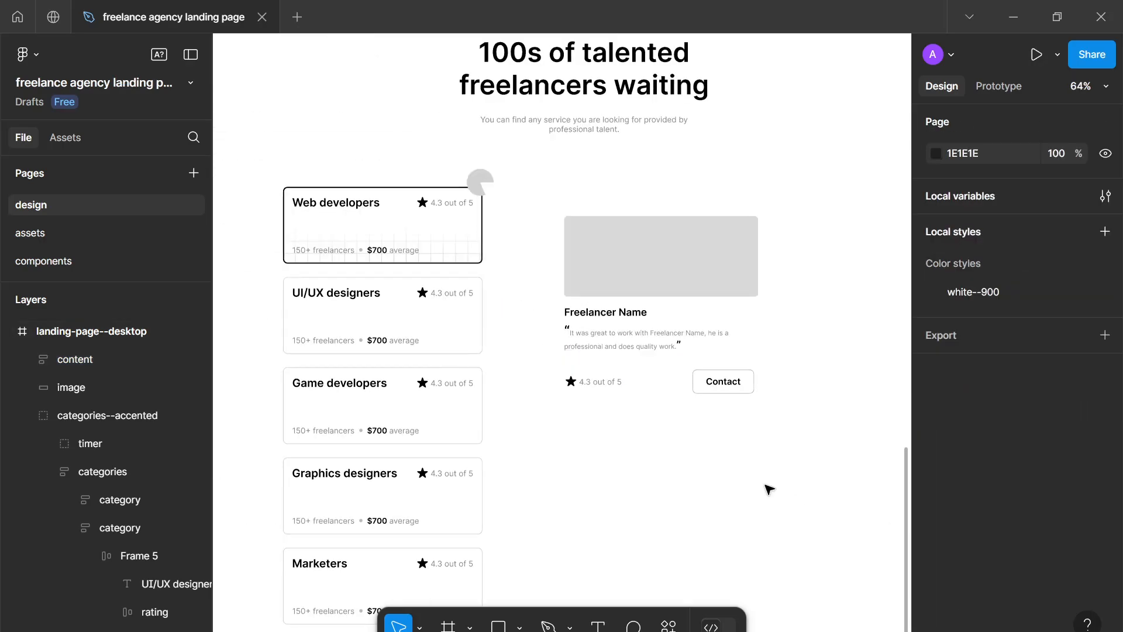
scroll(760, 485, up, 1)
click(727, 327)
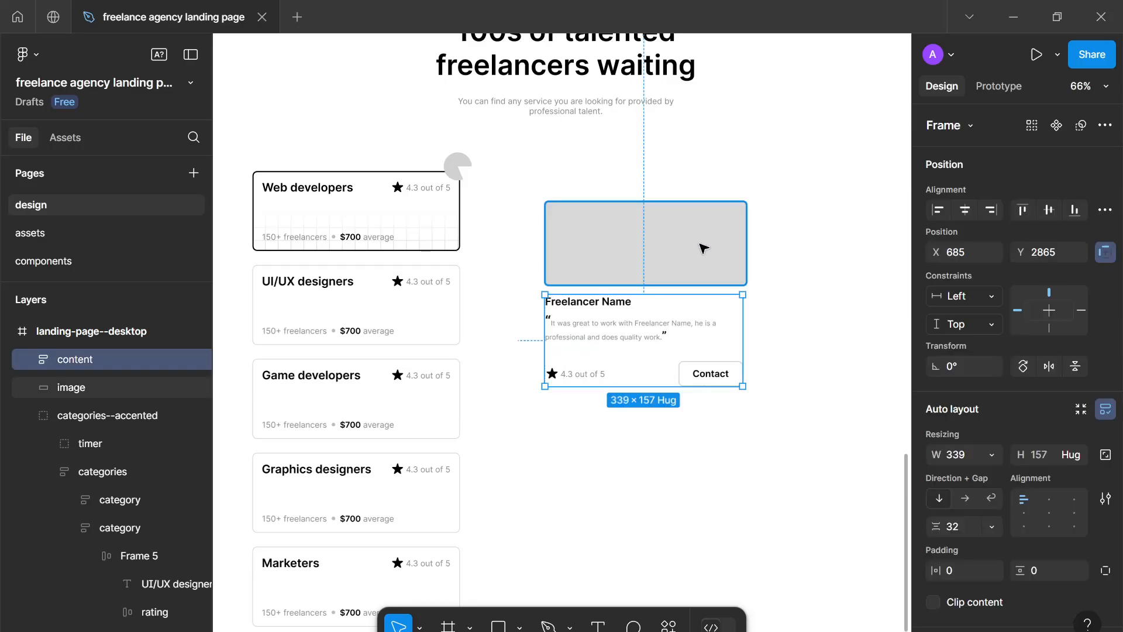
shift+click(703, 249)
key(shift+a)
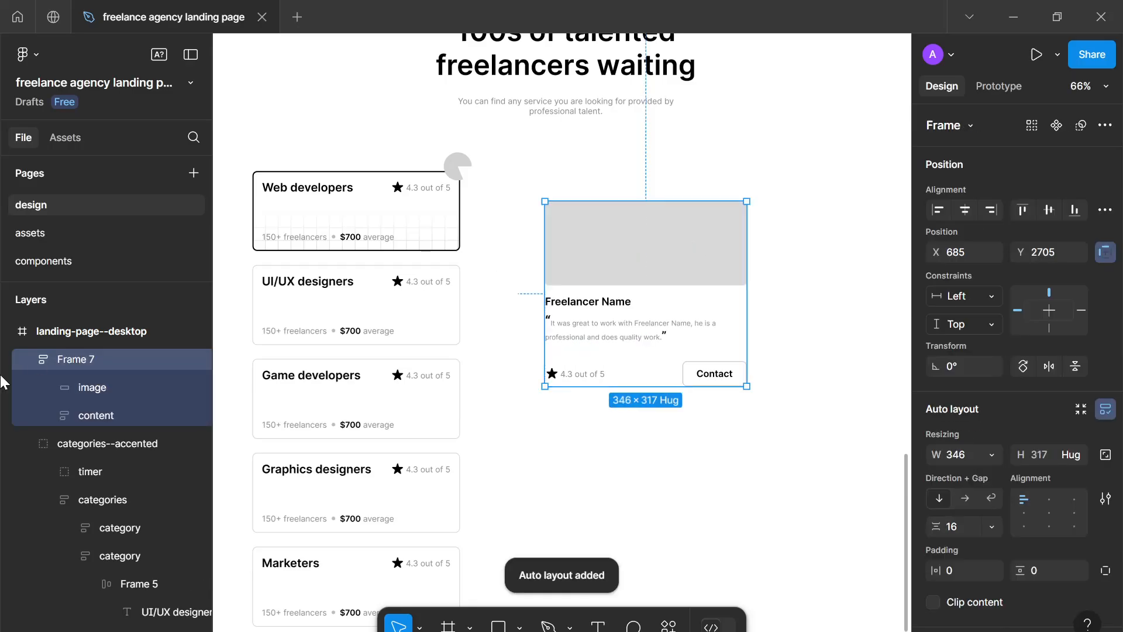
double_click(75, 360)
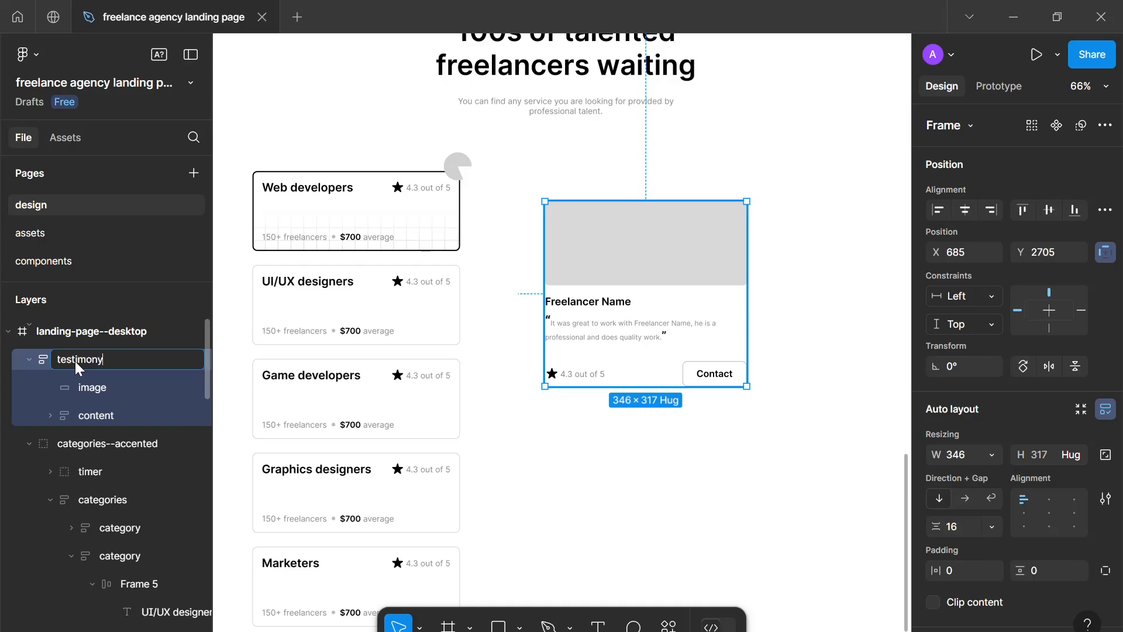
key(Return)
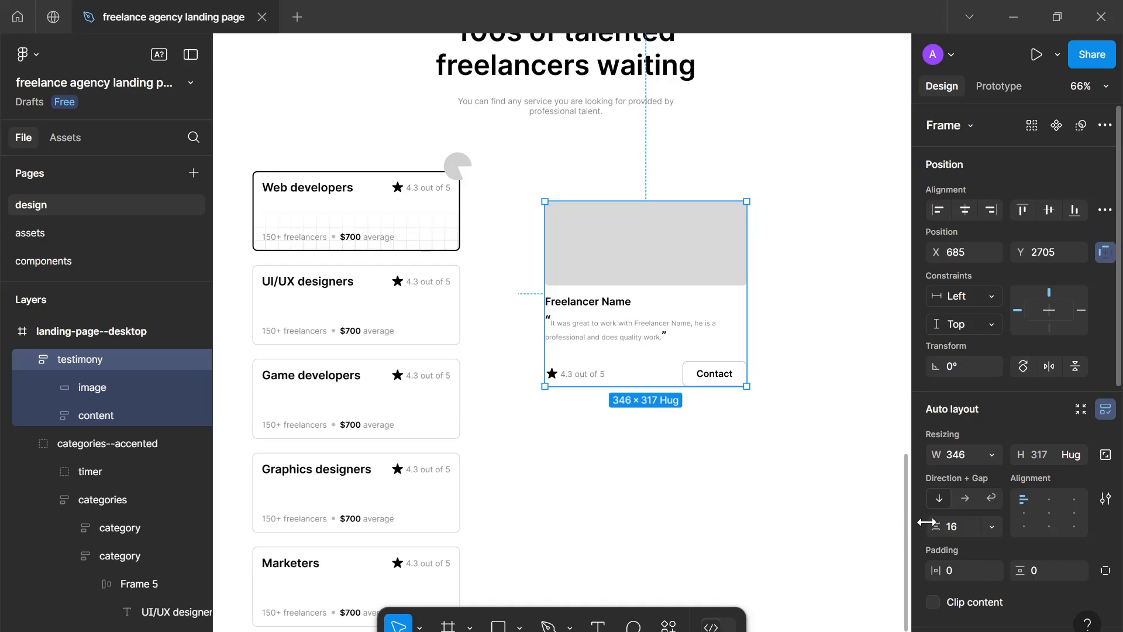
Step: Set the testimony frame's horizontal and vertical padding to 16
click(963, 524)
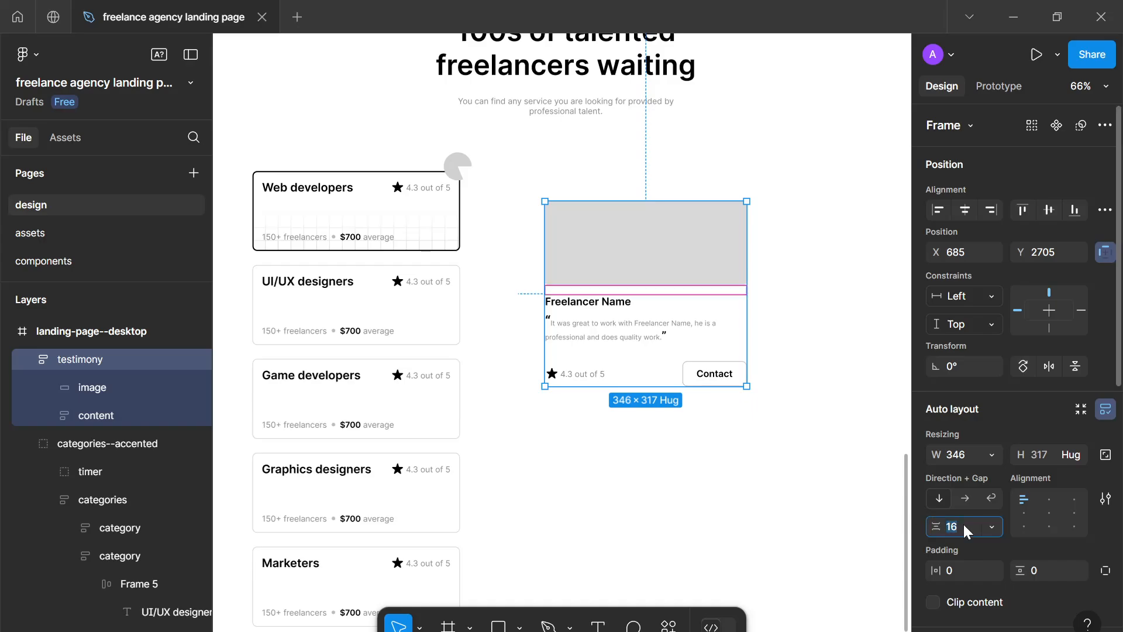
click(727, 449)
click(719, 371)
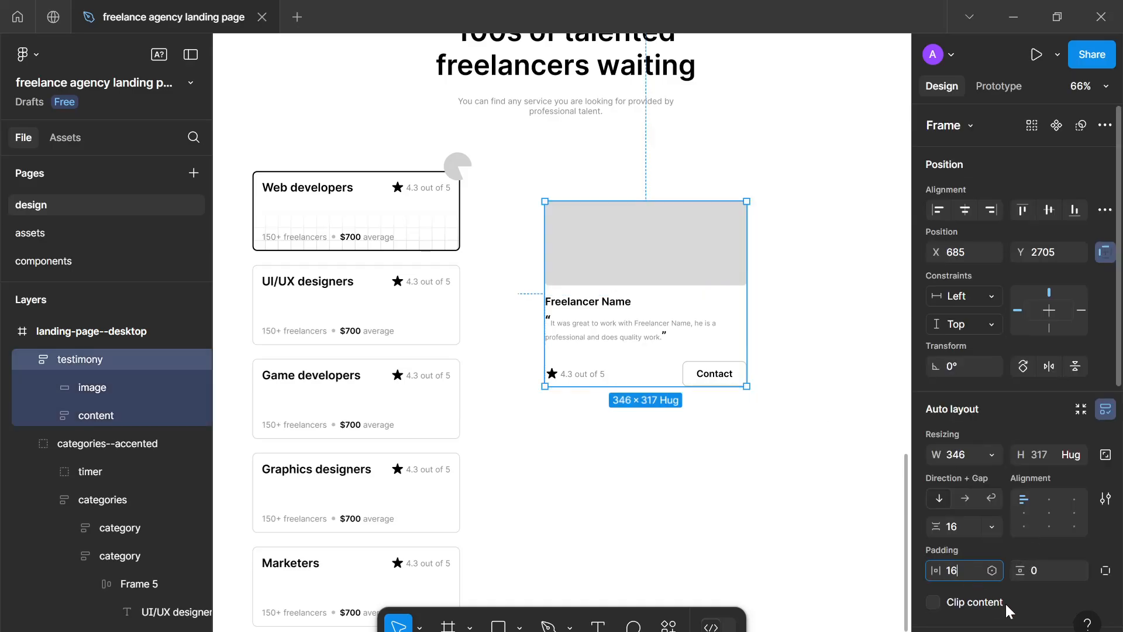
click(1051, 568)
text(16)
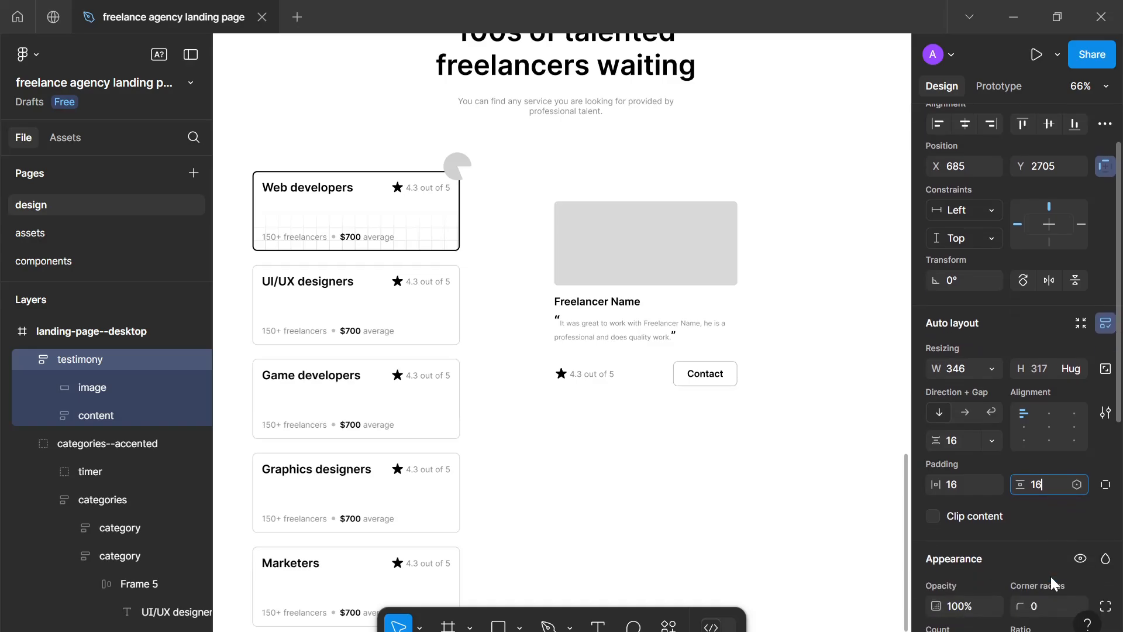
Step: Give the testimony frame a corner radius of 8 and a gray-800 stroke
scroll(1047, 555, down, 3)
click(1039, 520)
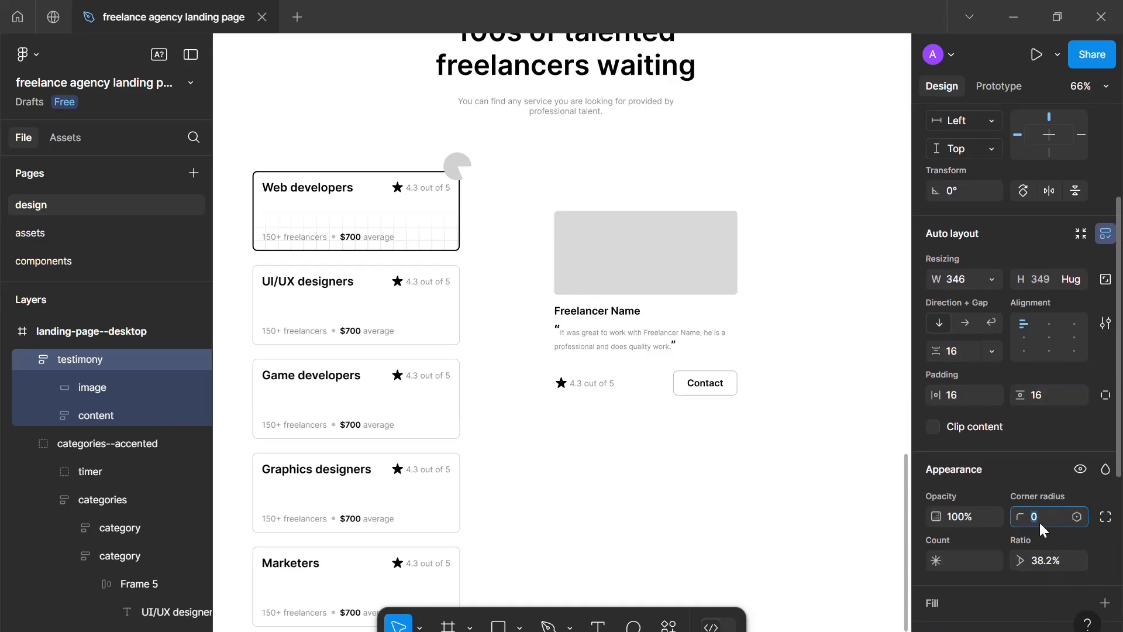
text(8)
scroll(1038, 520, down, 3)
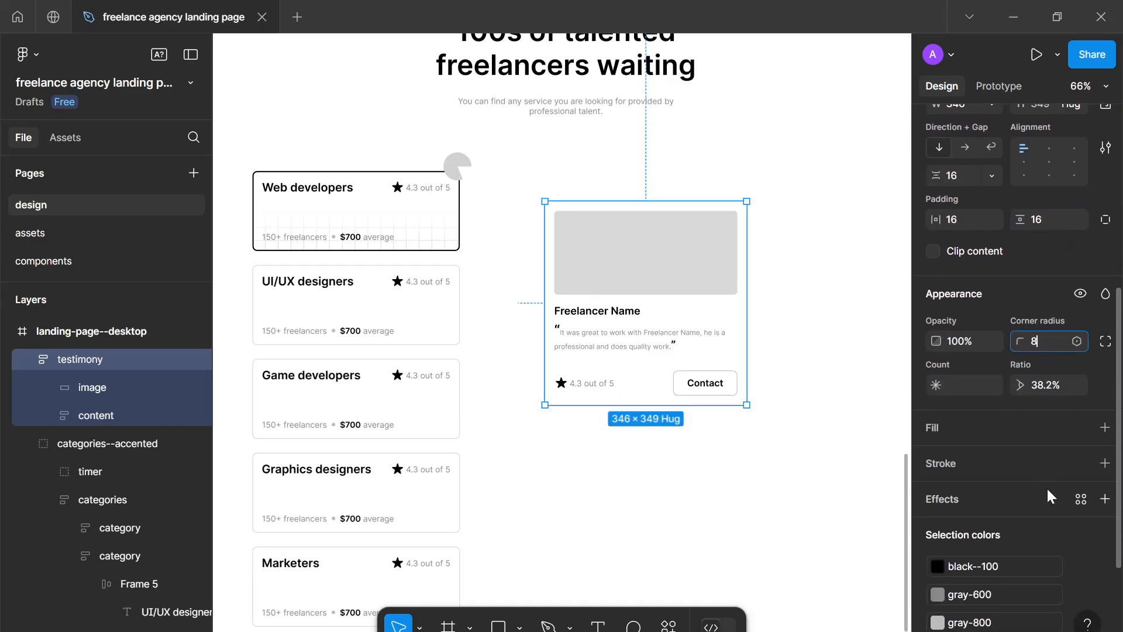
click(1082, 463)
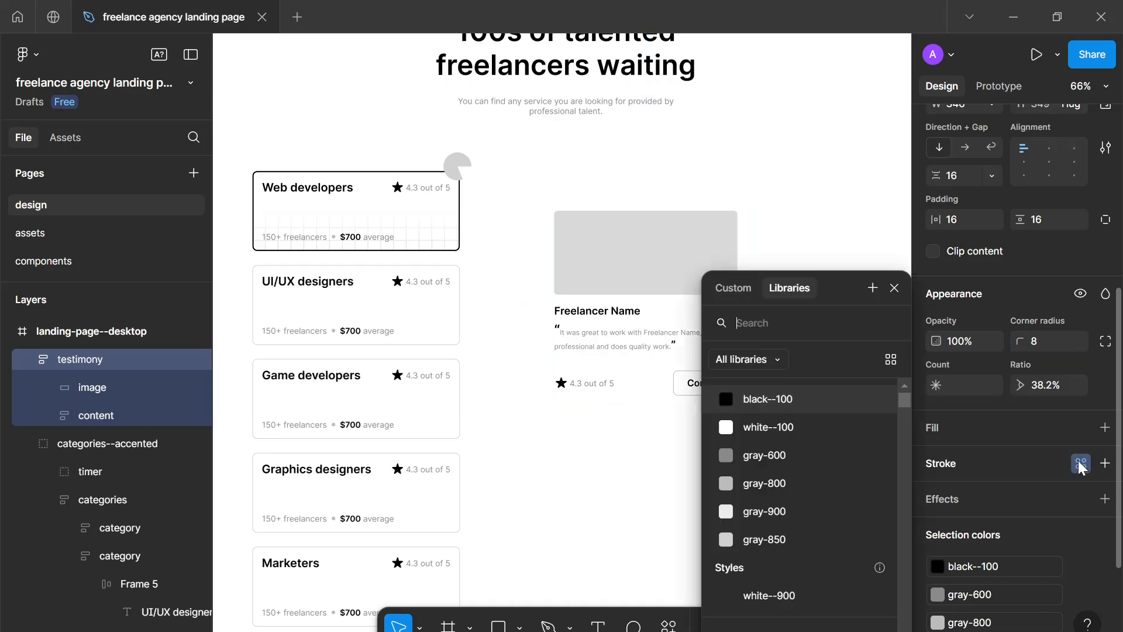
click(808, 483)
click(814, 449)
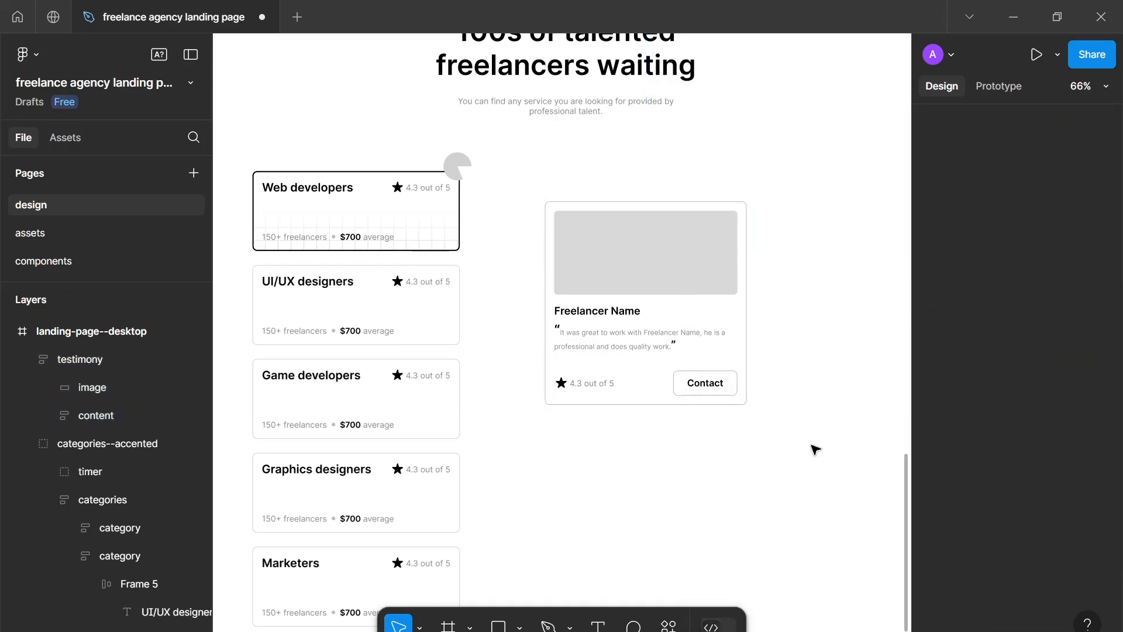
Step: Apply the white--100 library color as the testimony frame's fill
click(738, 335)
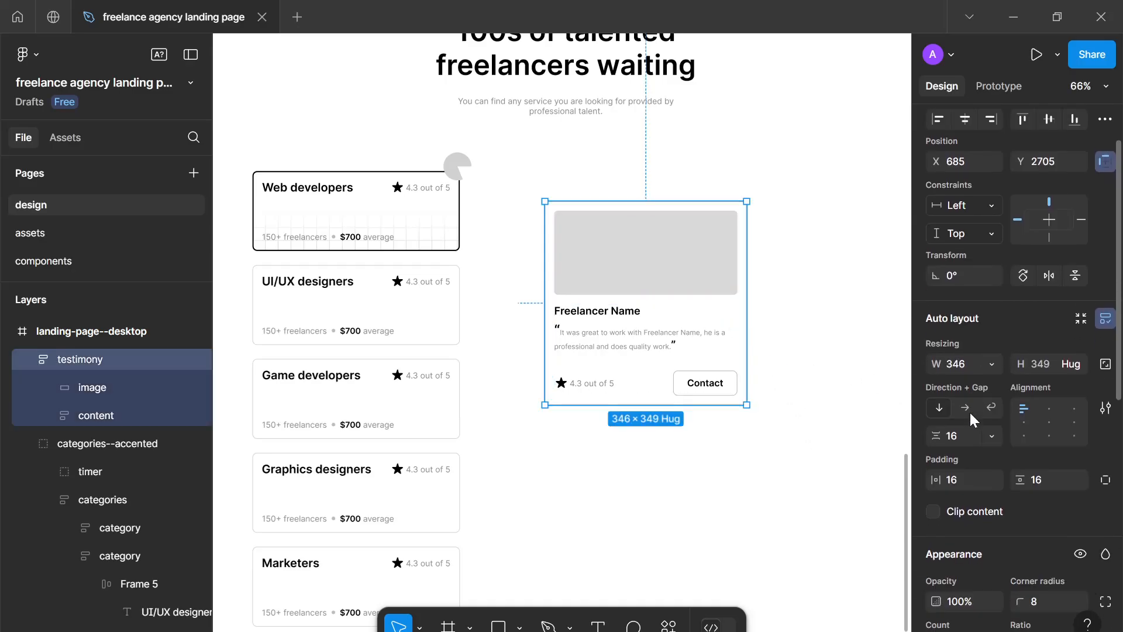
scroll(1079, 459, down, 6)
click(1078, 338)
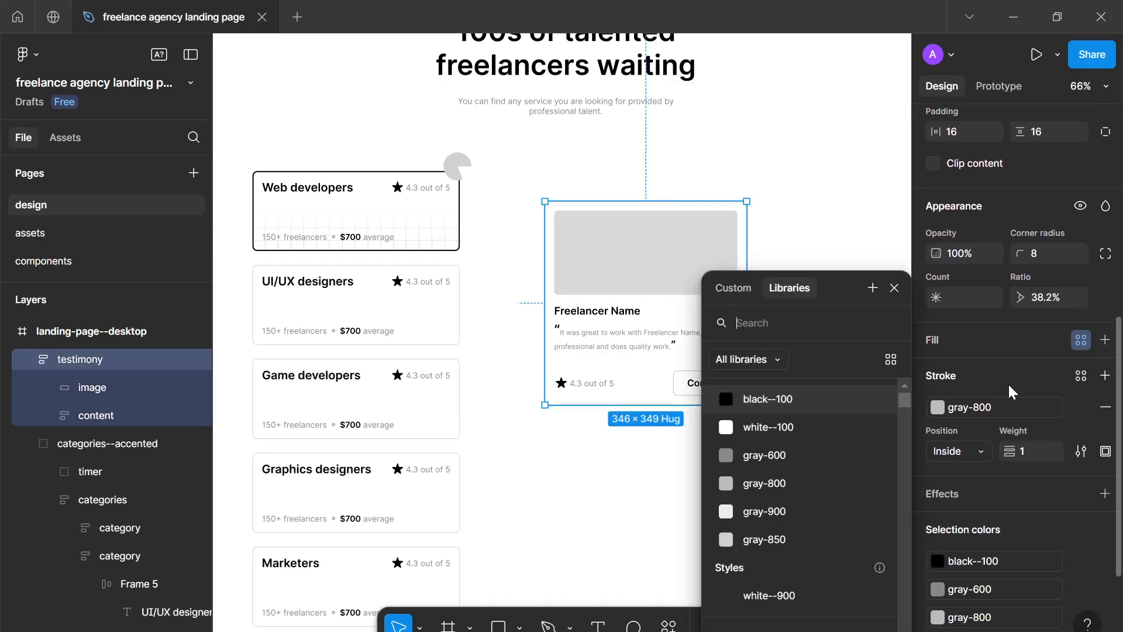
click(763, 432)
click(737, 451)
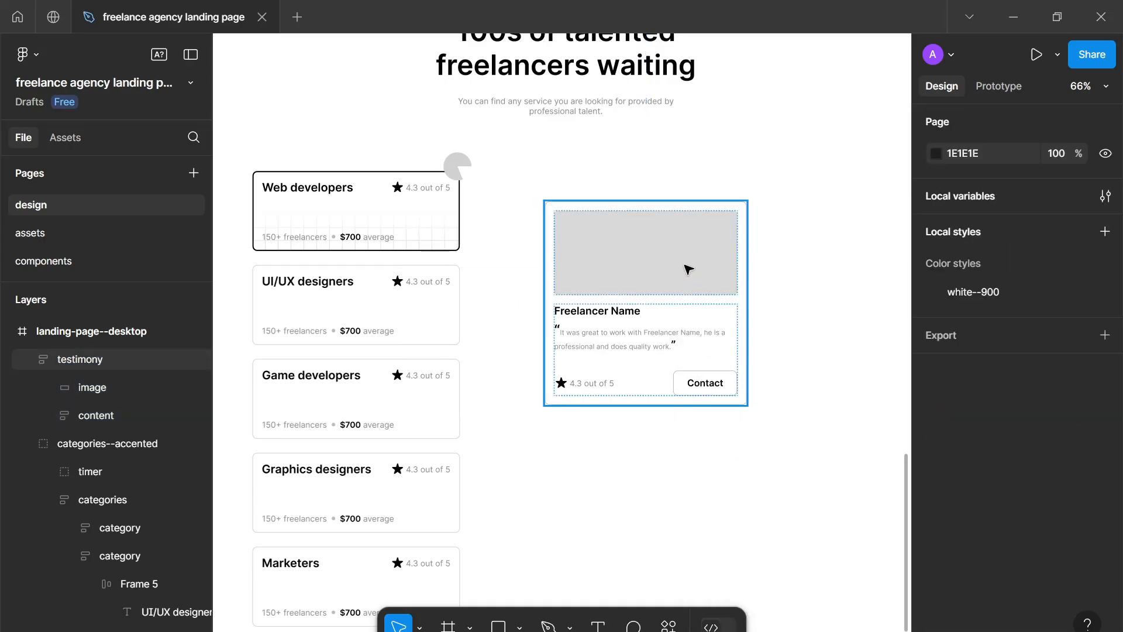
Step: Open the Unsplash plugin for the gray image rectangle inside the testimony card
click(681, 264)
click(676, 262)
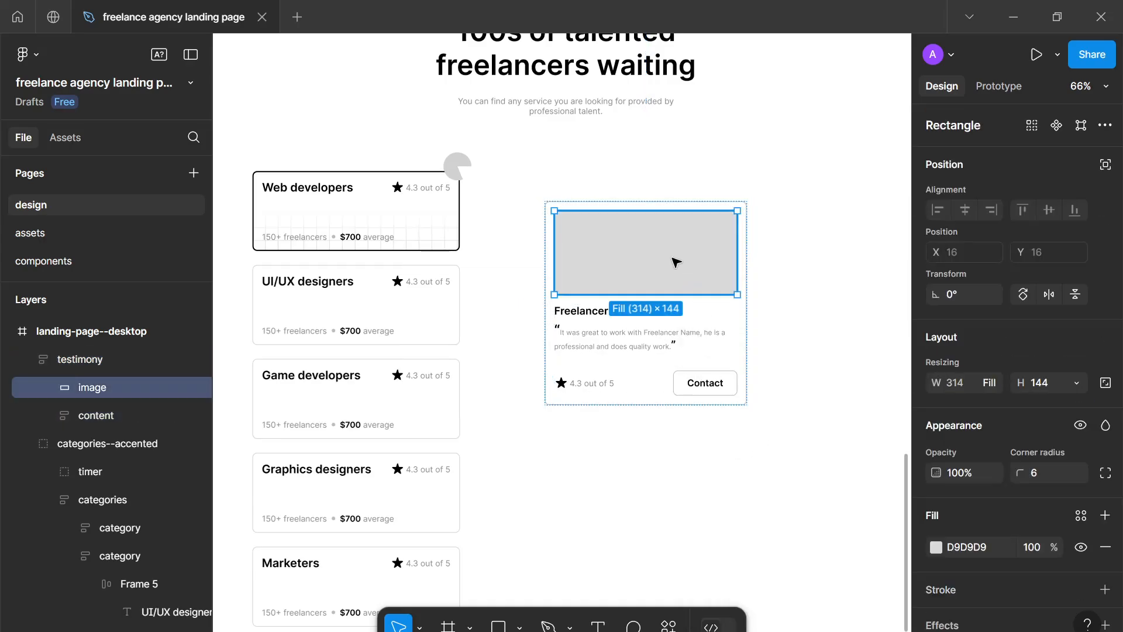
right_click(659, 258)
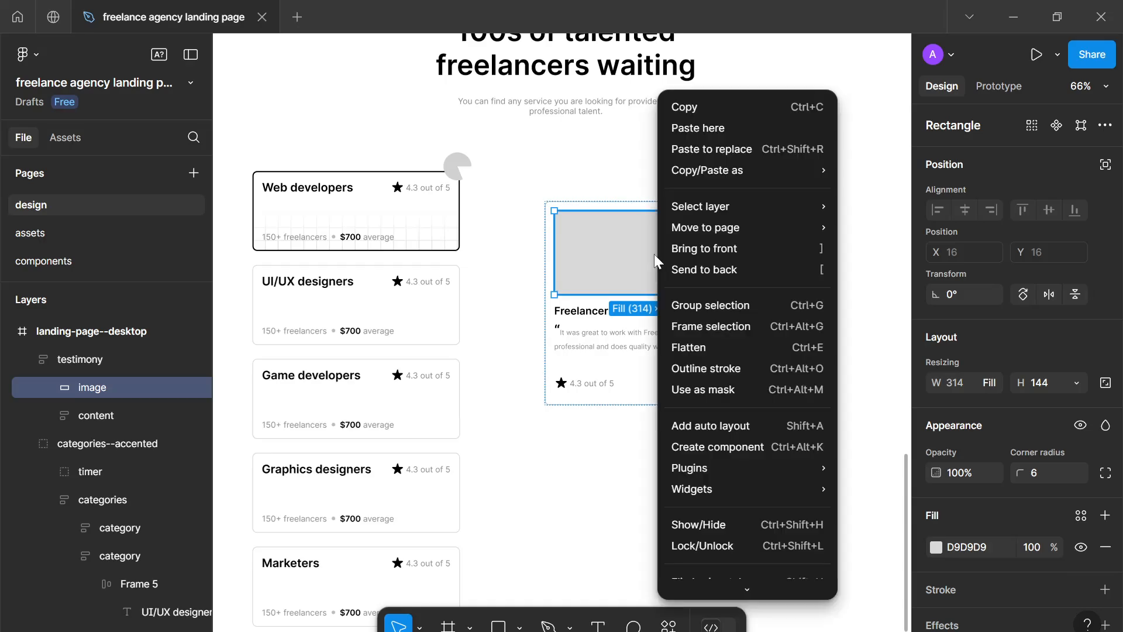
mouse_move(707, 468)
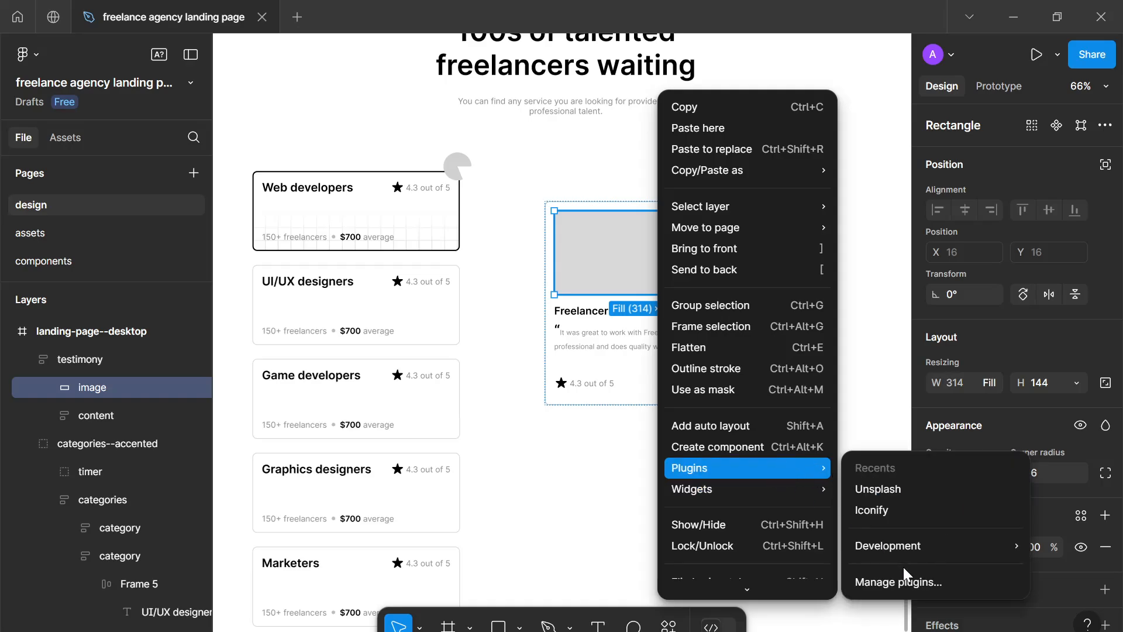
click(876, 491)
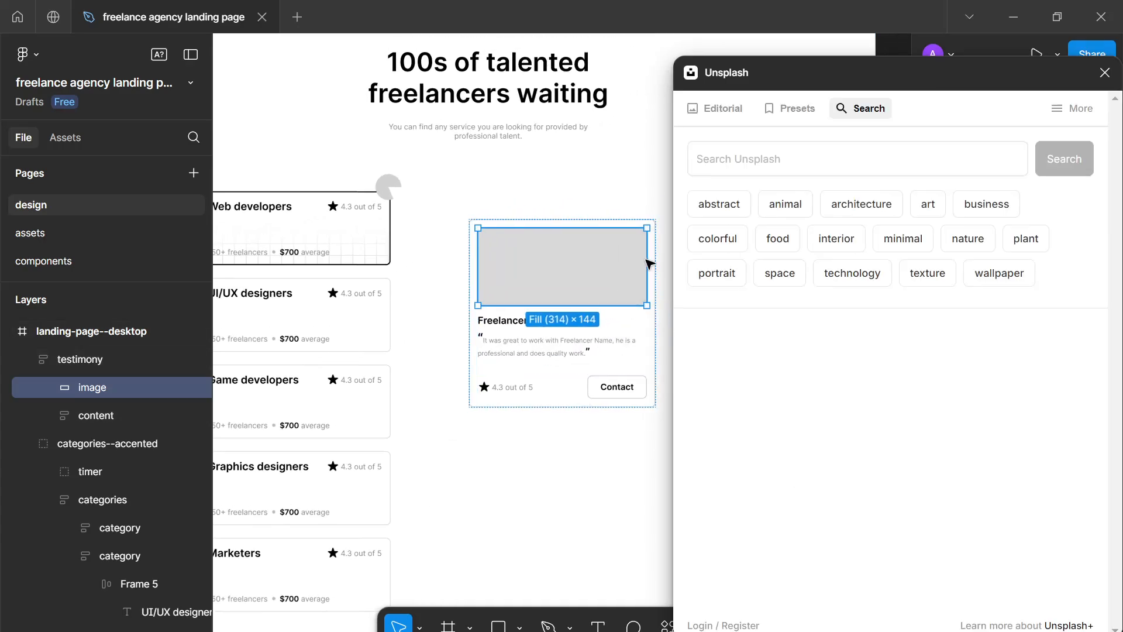
Step: Search Unsplash for "man" and fill the image rectangle with the photo of the smiling man in a plaid shirt
click(740, 161)
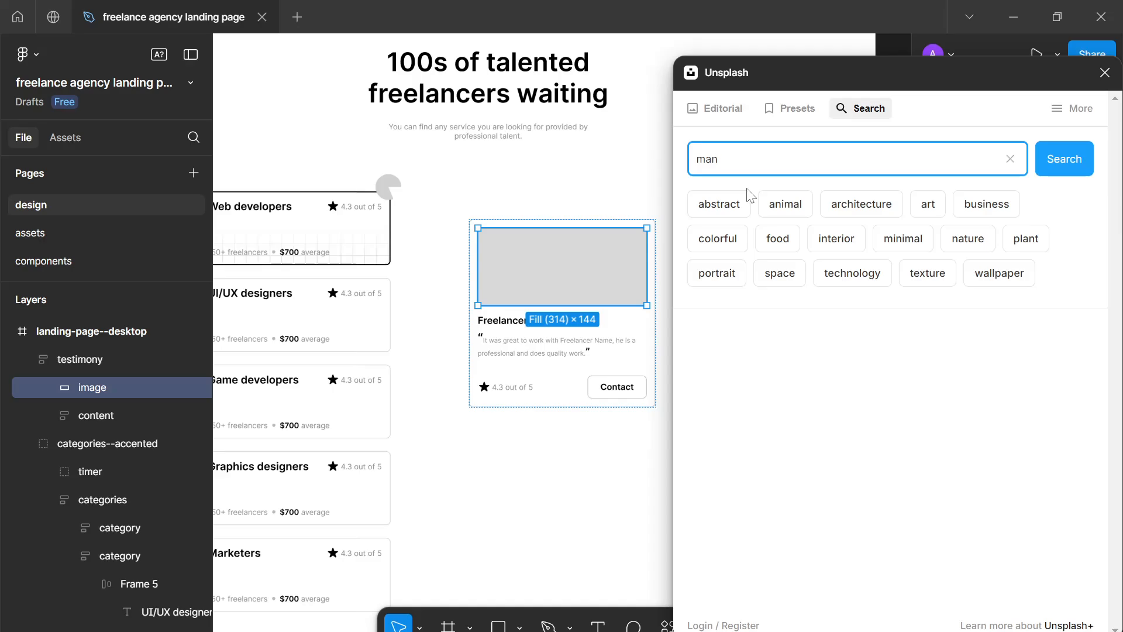
key(Return)
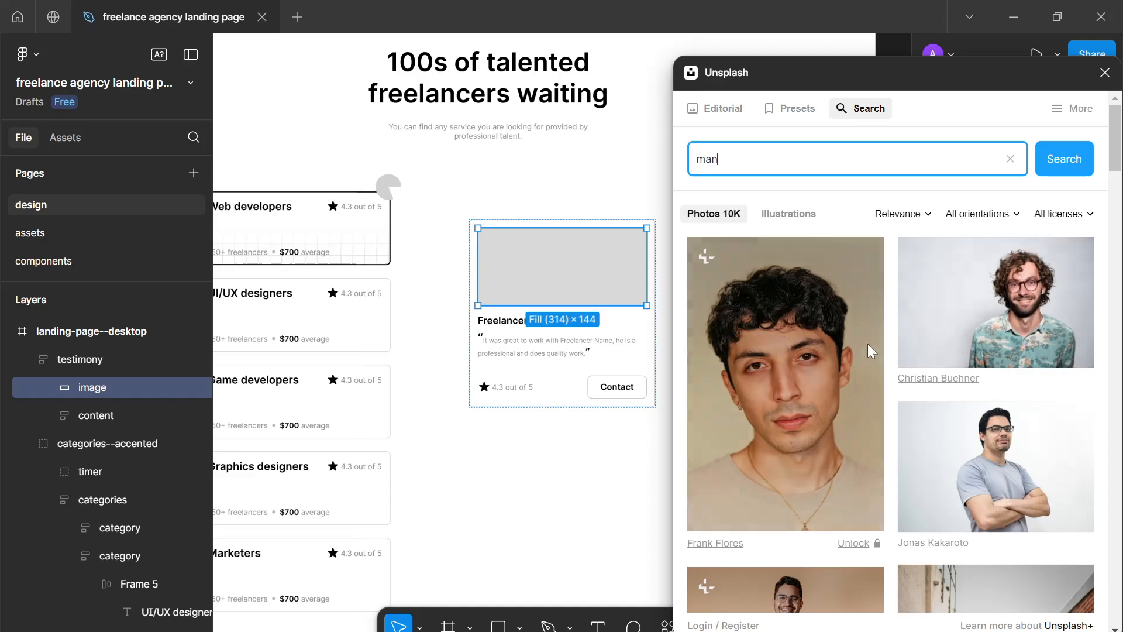
scroll(867, 345, down, 2)
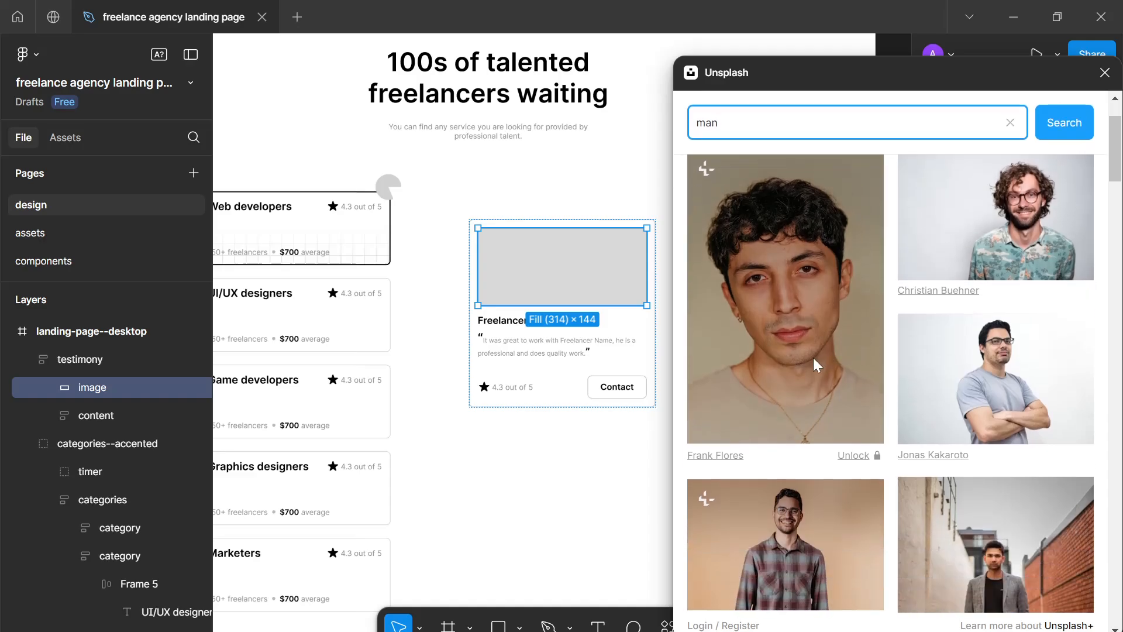
scroll(813, 358, down, 1)
scroll(812, 358, up, 2)
scroll(956, 220, down, 2)
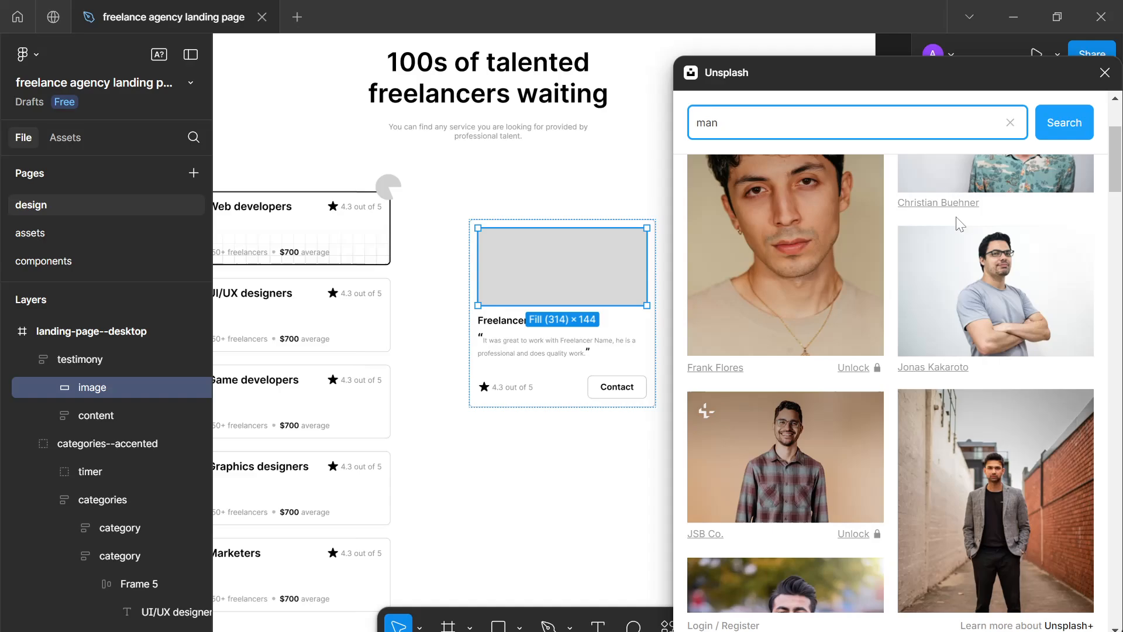
scroll(818, 287, down, 2)
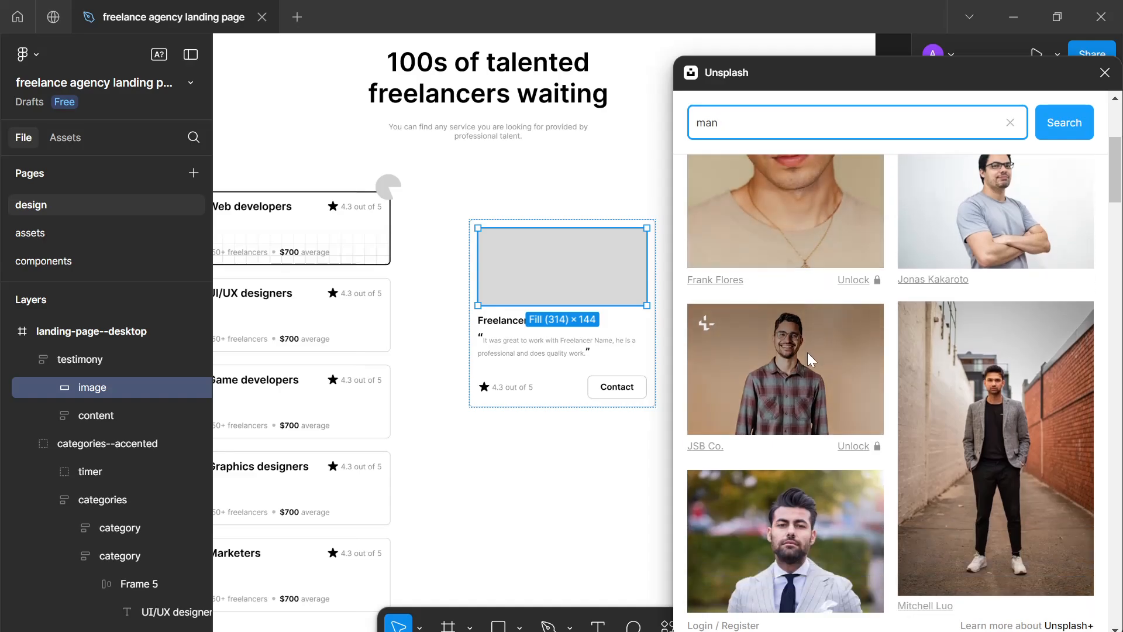
click(807, 352)
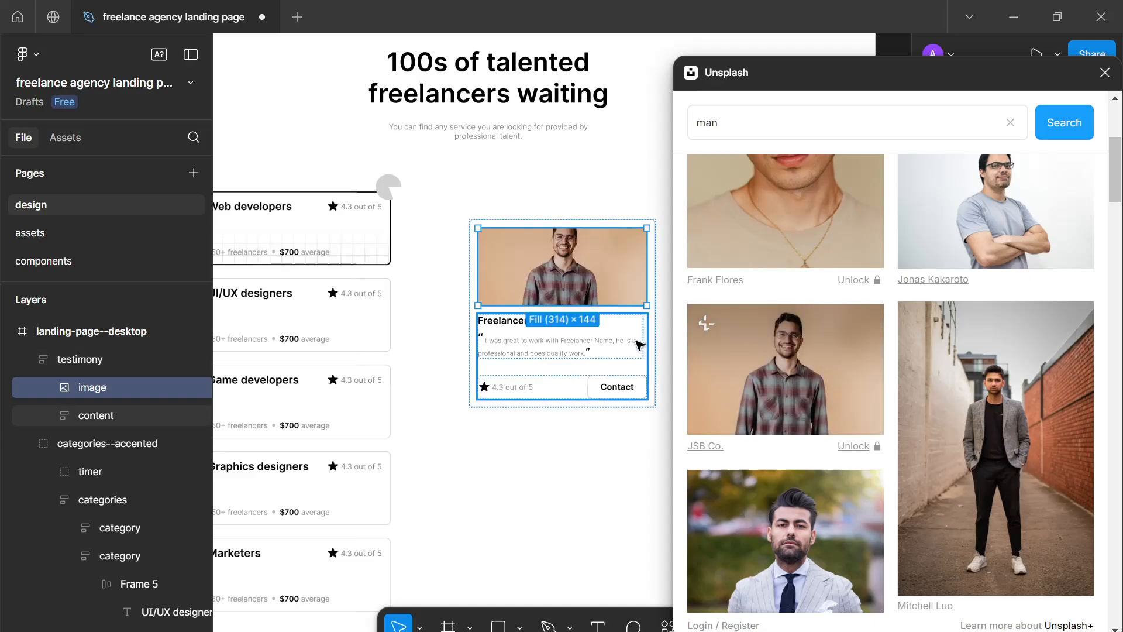
Step: Move the testimony card up and closer to the category list
drag(618, 341, 574, 320)
scroll(823, 427, down, 5)
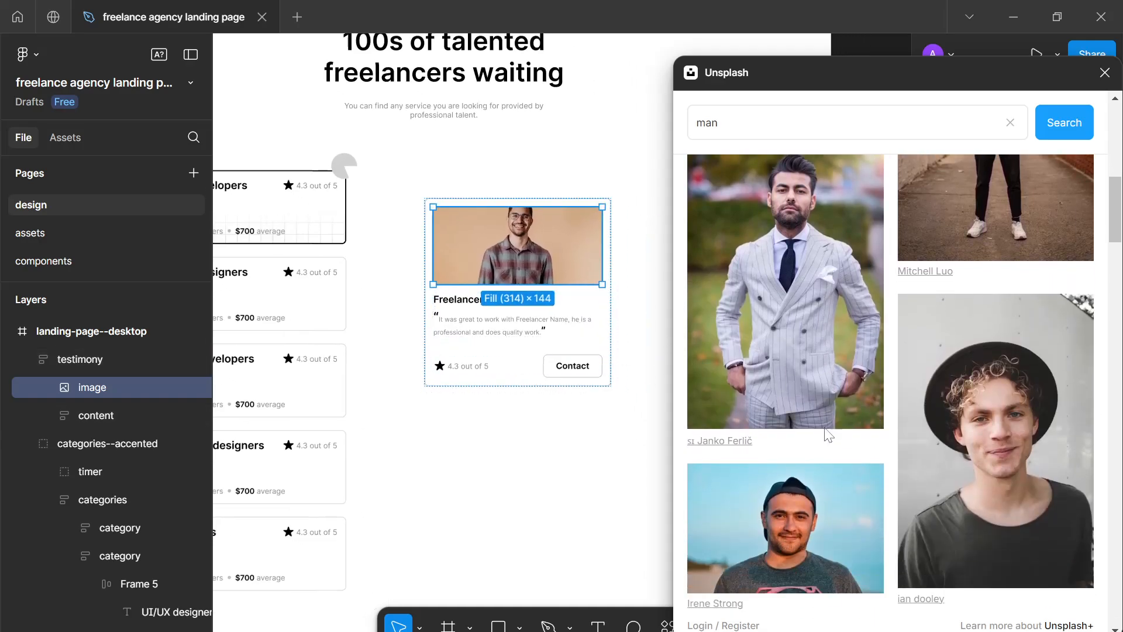
scroll(823, 427, down, 4)
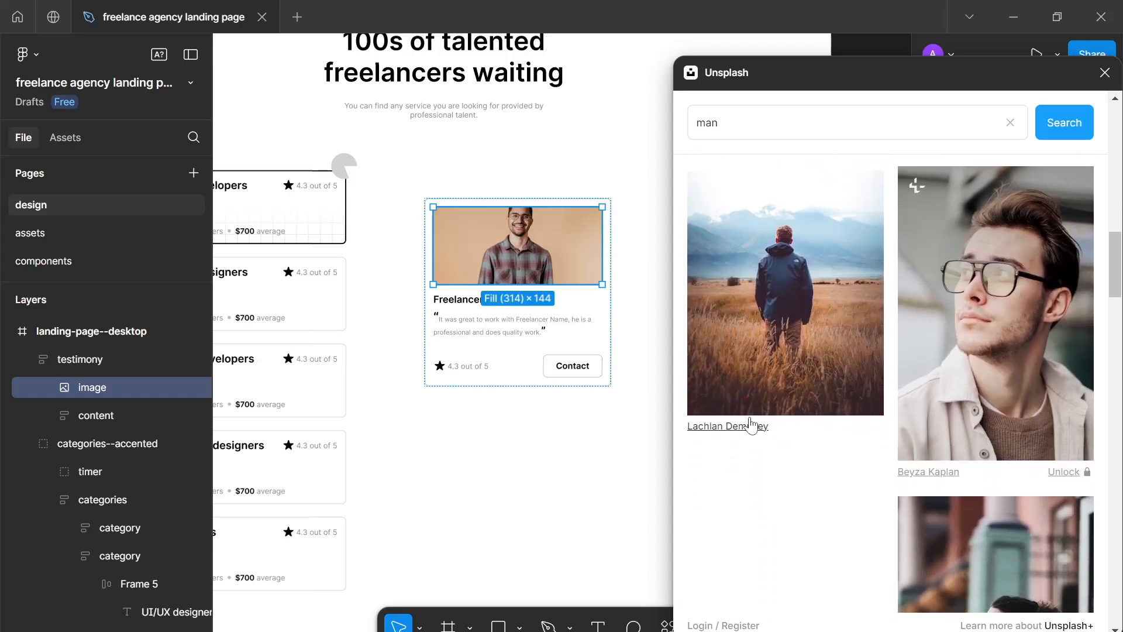
click(644, 408)
click(583, 319)
scroll(583, 319, down, 1)
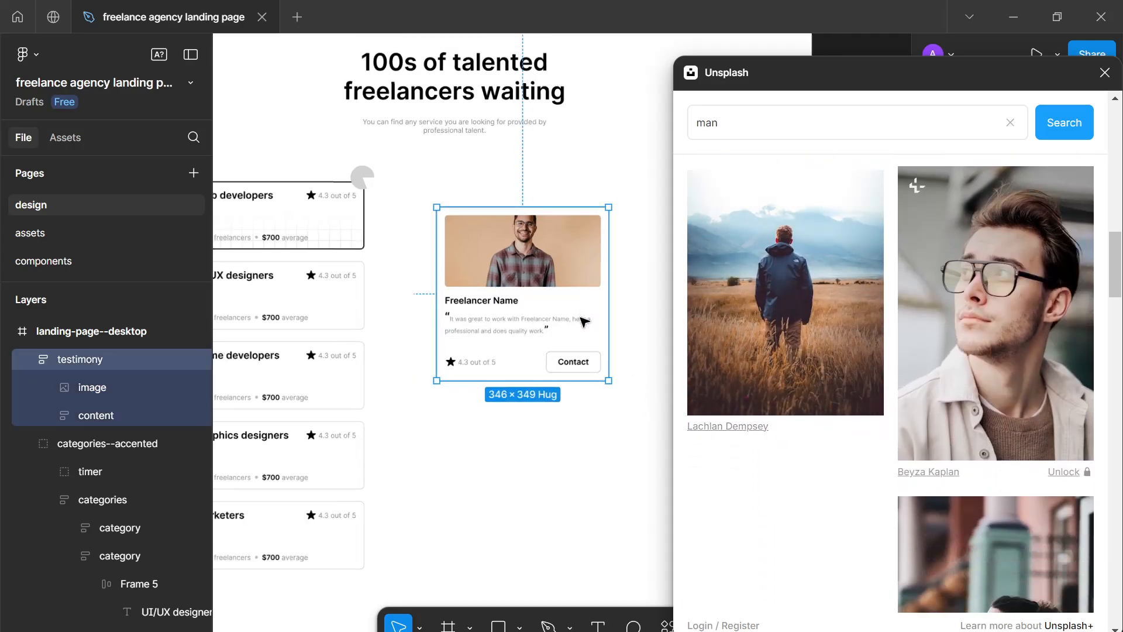
scroll(557, 154, down, 3)
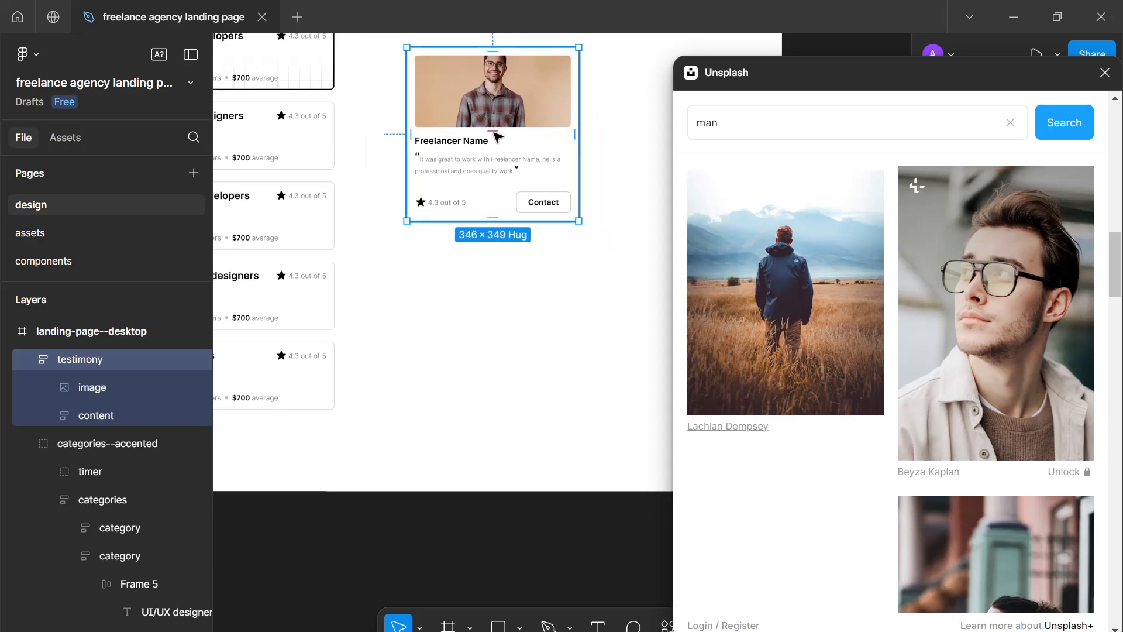
drag(498, 137, 485, 120)
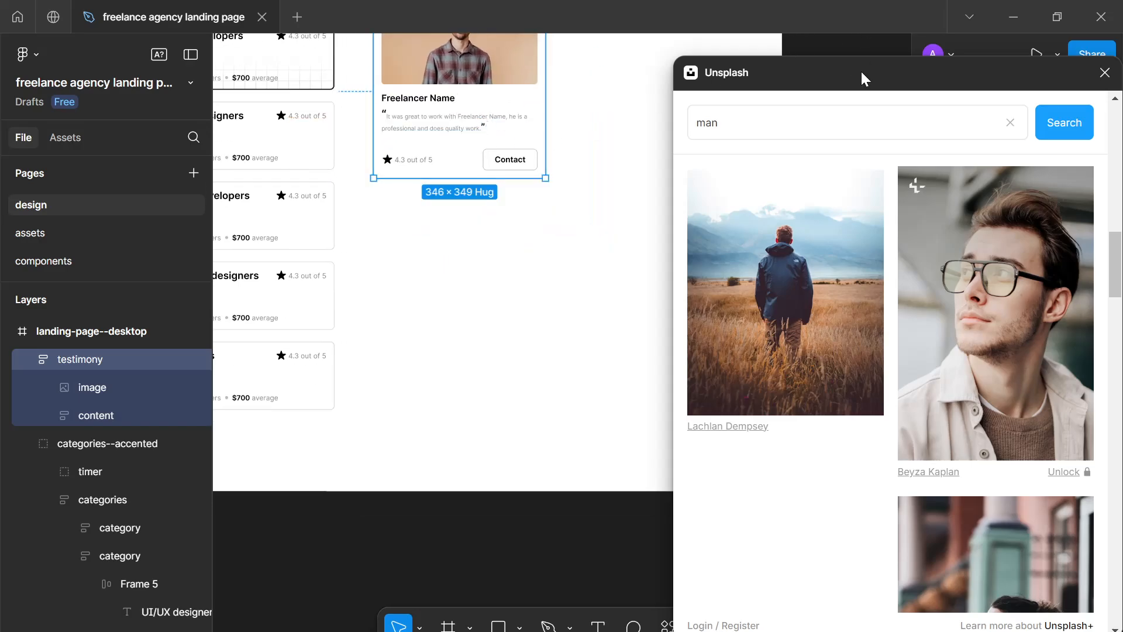
Step: Turn the testimony card's photo black and white by setting its image fill's Saturation to the minimum
drag(864, 78, 753, 333)
scroll(640, 296, up, 1)
click(447, 93)
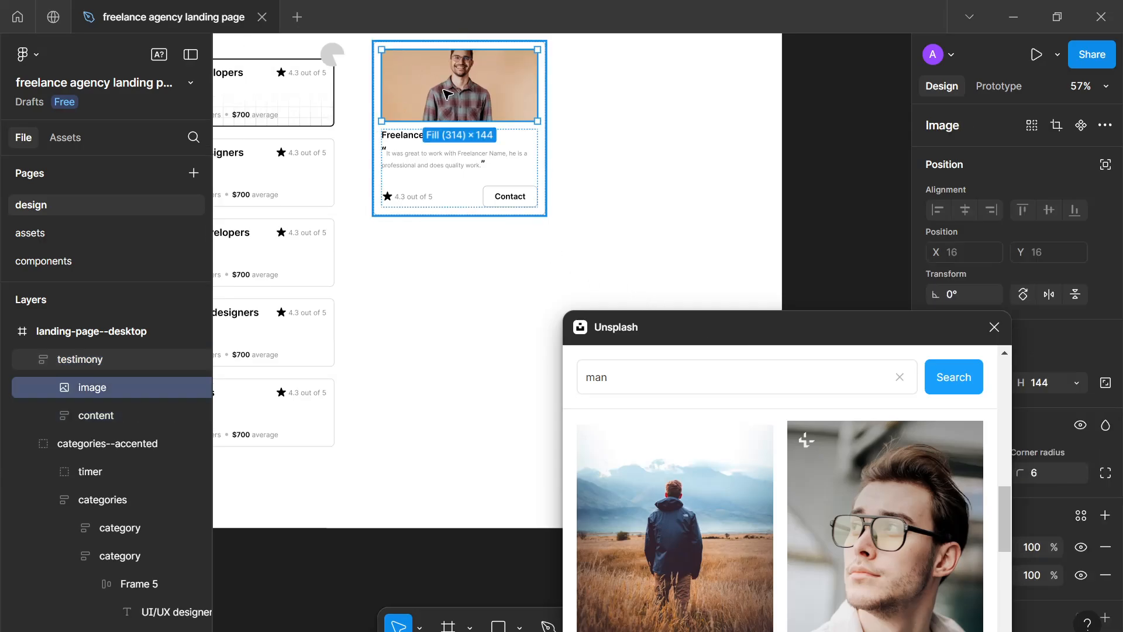
scroll(1048, 272, down, 3)
drag(895, 328, 736, 462)
click(936, 363)
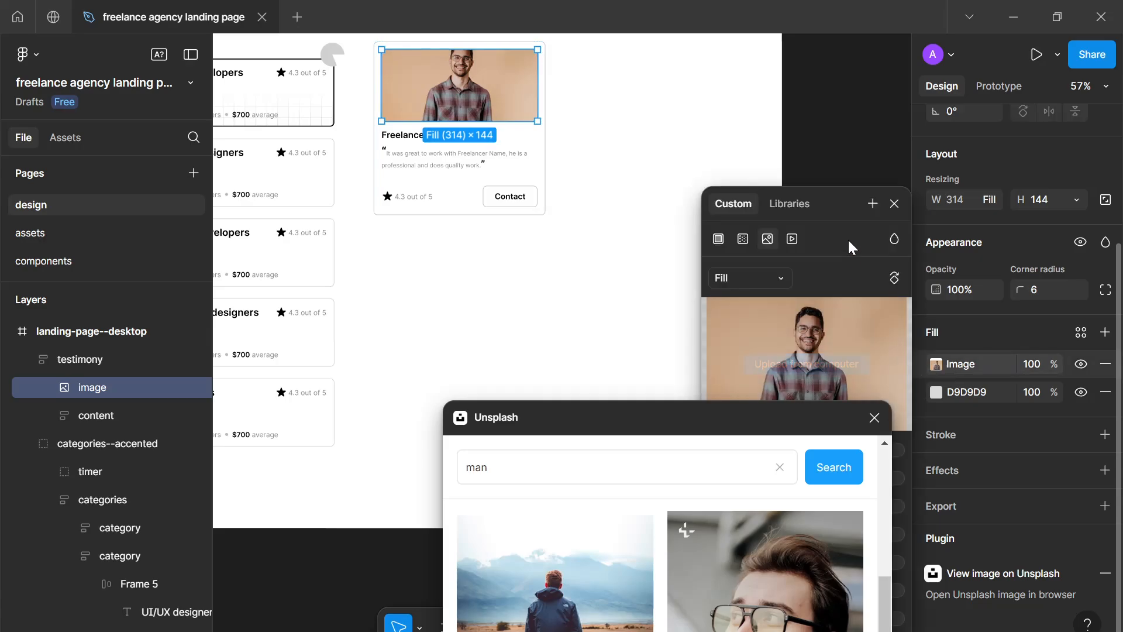
drag(846, 203, 1006, 68)
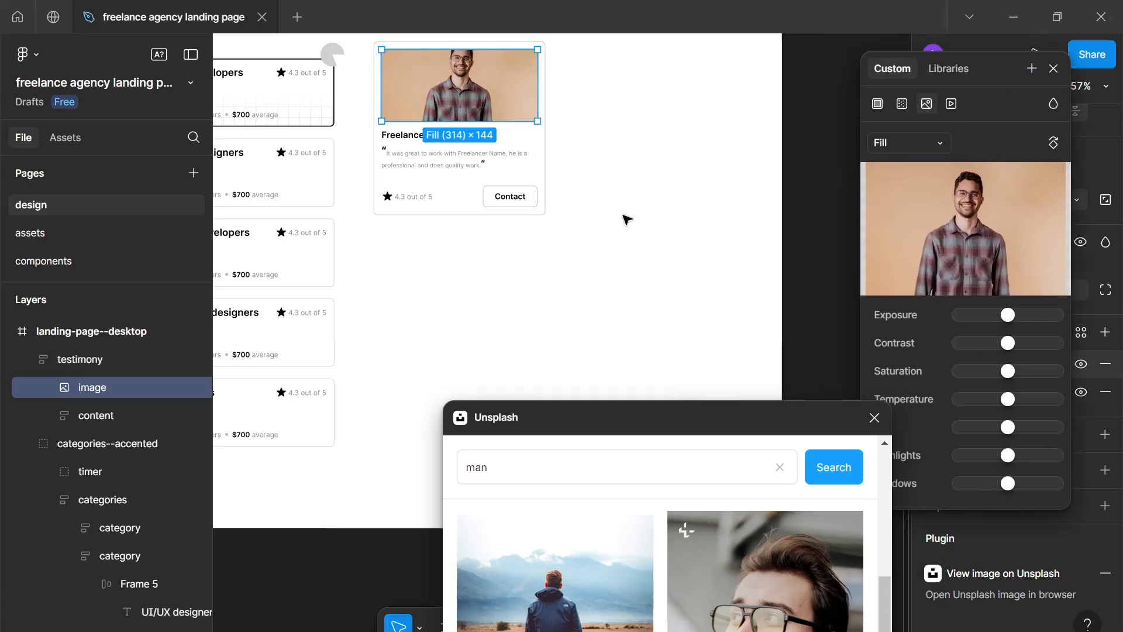
scroll(539, 236, down, 5)
scroll(541, 175, up, 3)
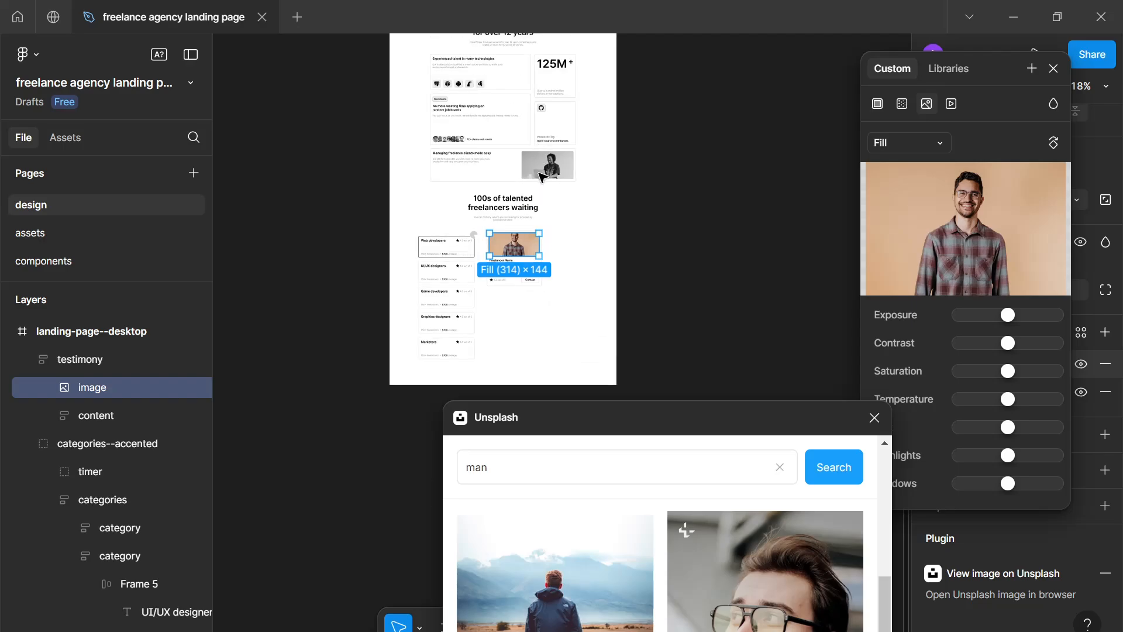
scroll(541, 175, up, 5)
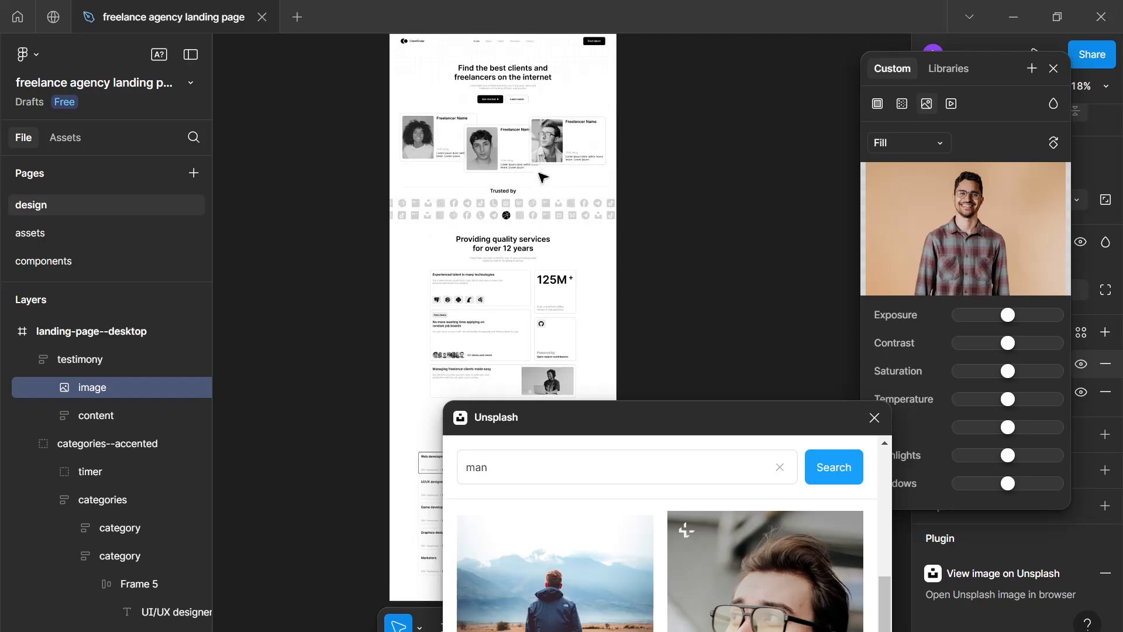
scroll(541, 176, down, 3)
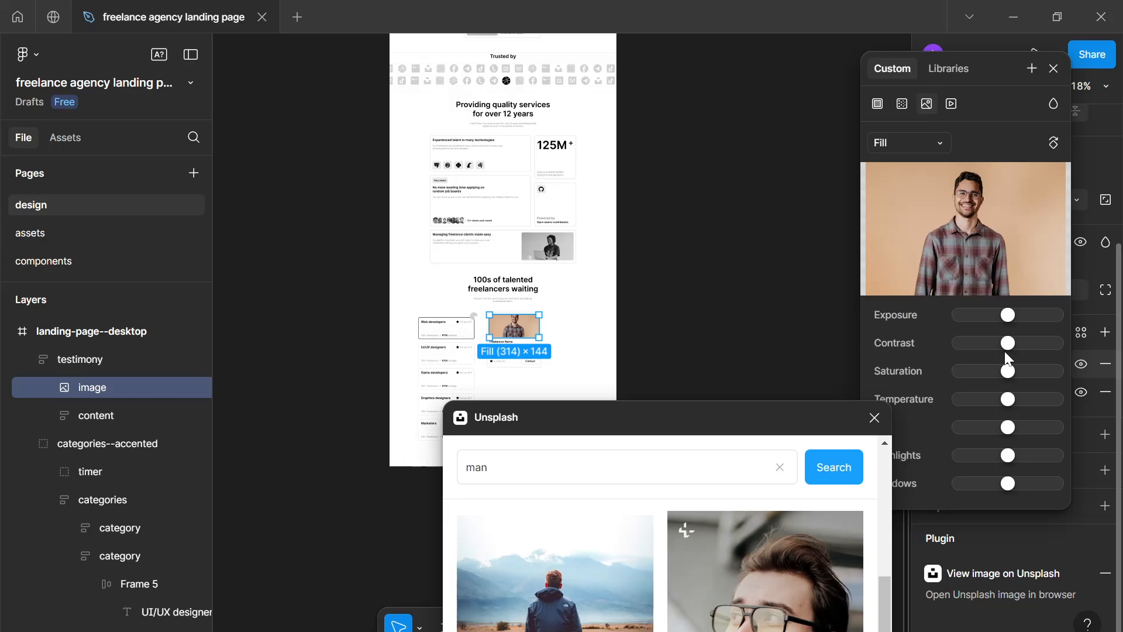
drag(1004, 374, 923, 375)
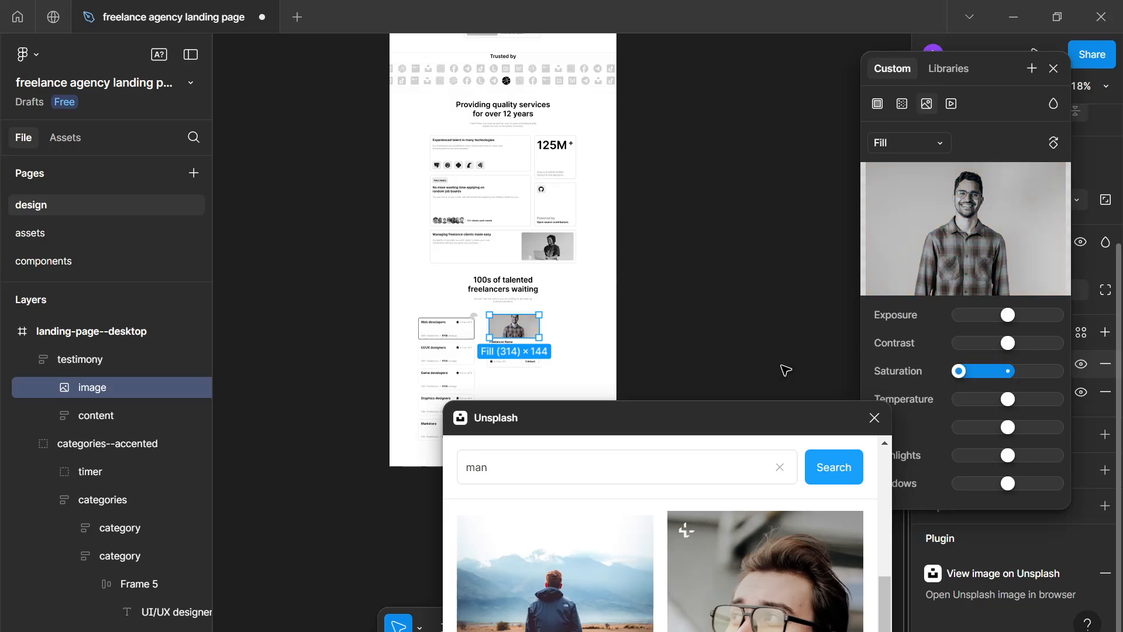
Step: Look over the landing page to compare the testimony card's black-and-white photo with the images in the other sections
scroll(462, 270, up, 4)
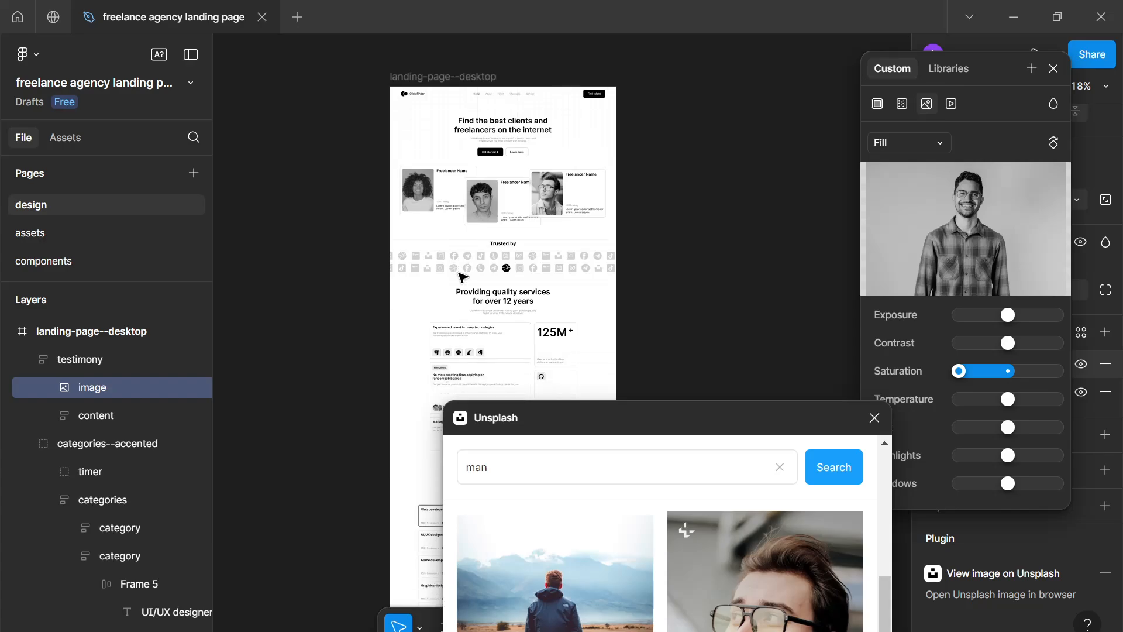
scroll(463, 276, down, 1)
scroll(462, 276, down, 3)
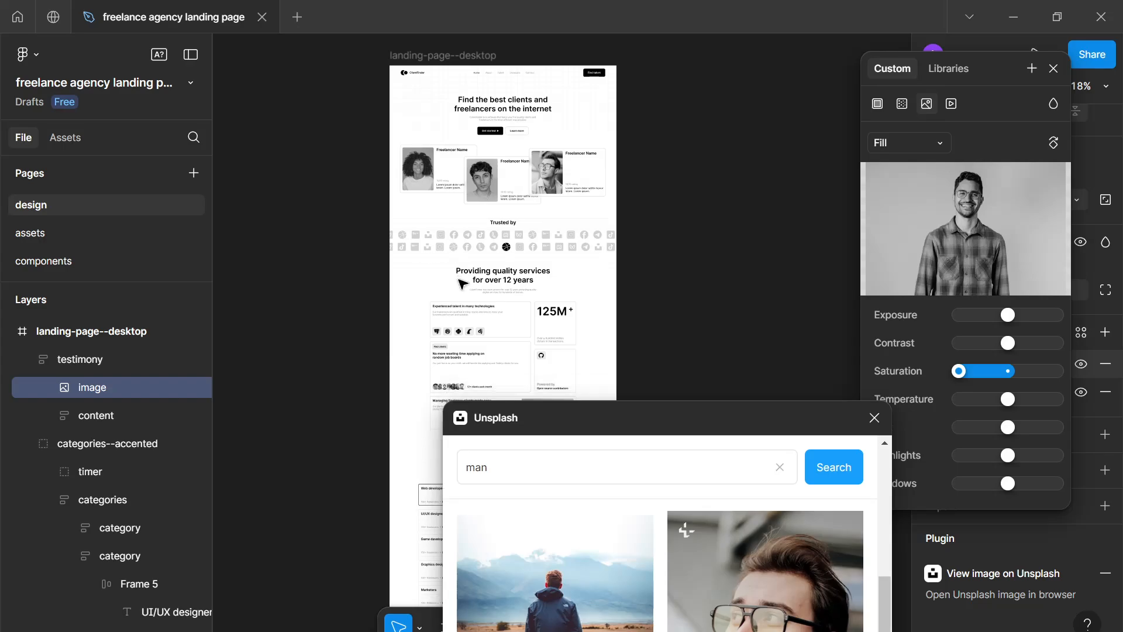
scroll(464, 286, down, 1)
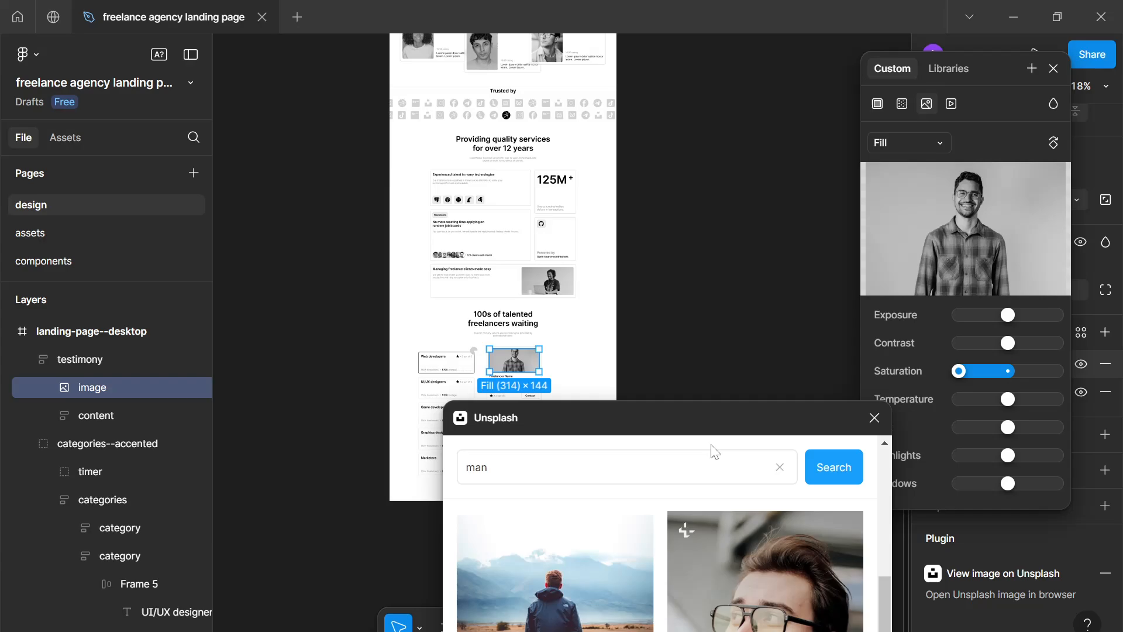
scroll(695, 448, down, 2)
scroll(679, 436, down, 3)
scroll(572, 356, down, 2)
scroll(537, 363, up, 1)
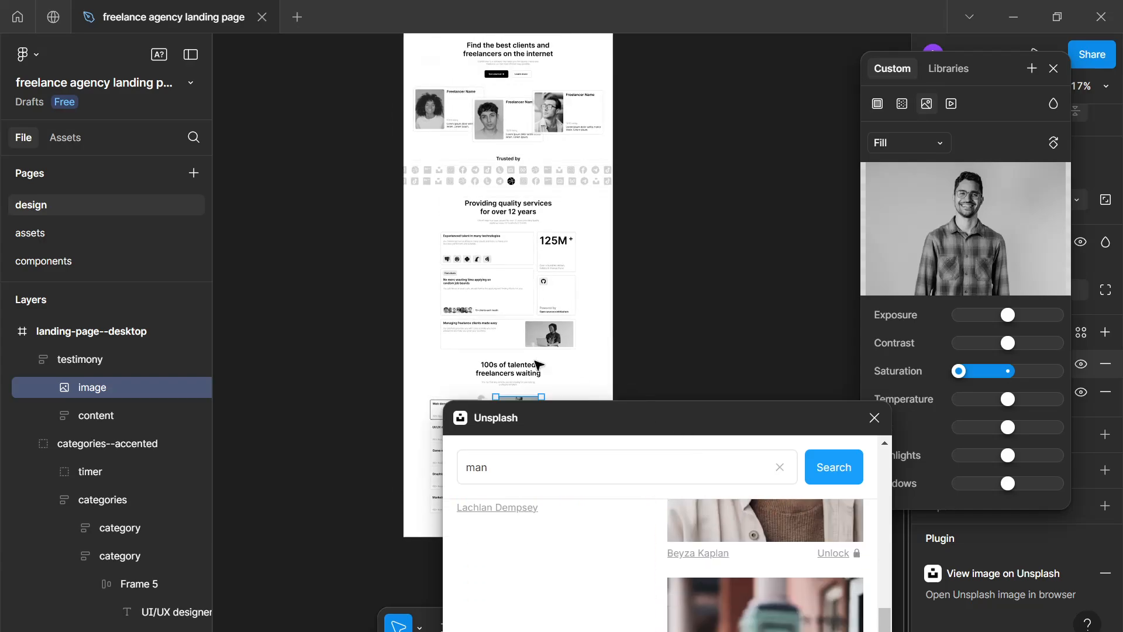
scroll(536, 368, down, 2)
Step: Remove the D9D9D9 fill from the testimony card's image layer, keeping only the photo fill
key(Escape)
scroll(588, 243, down, 2)
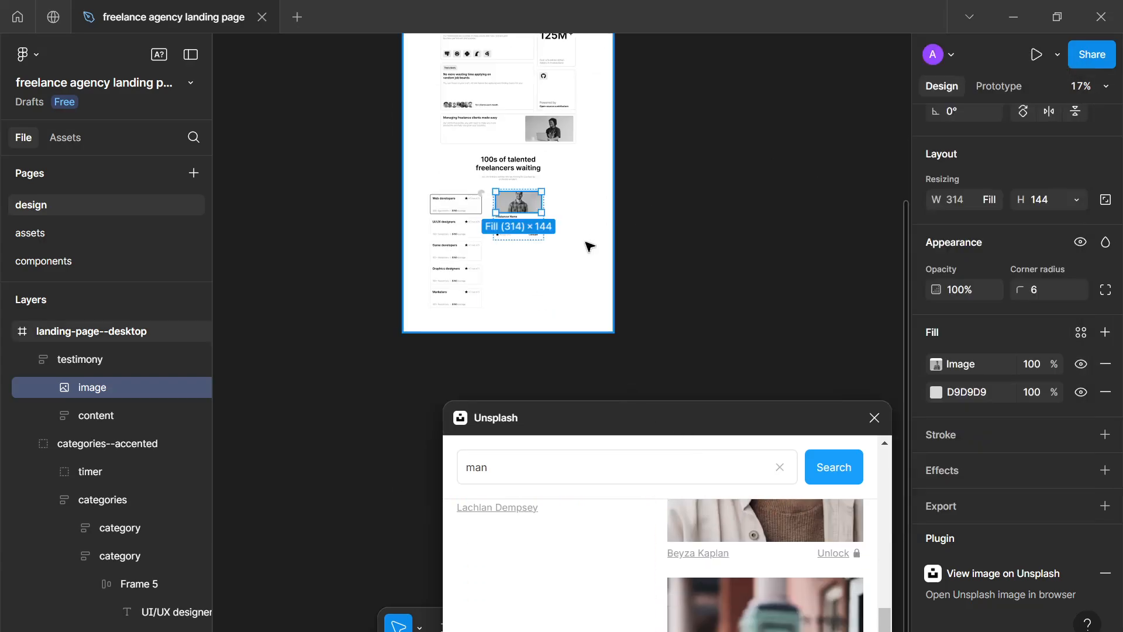
click(1105, 393)
Step: Duplicate the testimony card three times and spread the copies in a staggered two-by-two arrangement beside the category list
scroll(574, 288, up, 5)
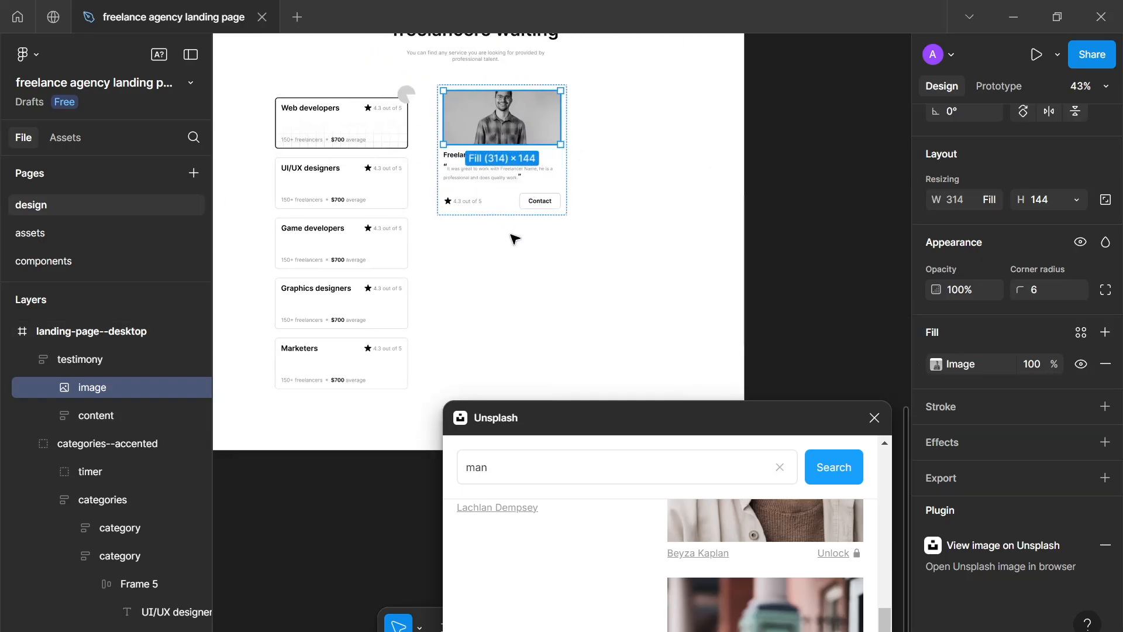
click(514, 238)
click(535, 185)
key(ctrl+d)
drag(534, 185, 648, 193)
key(ctrl+d)
drag(723, 222, 468, 329)
key(ctrl+d)
drag(377, 384, 615, 310)
Step: Replace the photo in the upper-row duplicate card with the Unsplash image of the man wearing glasses
double_click(624, 133)
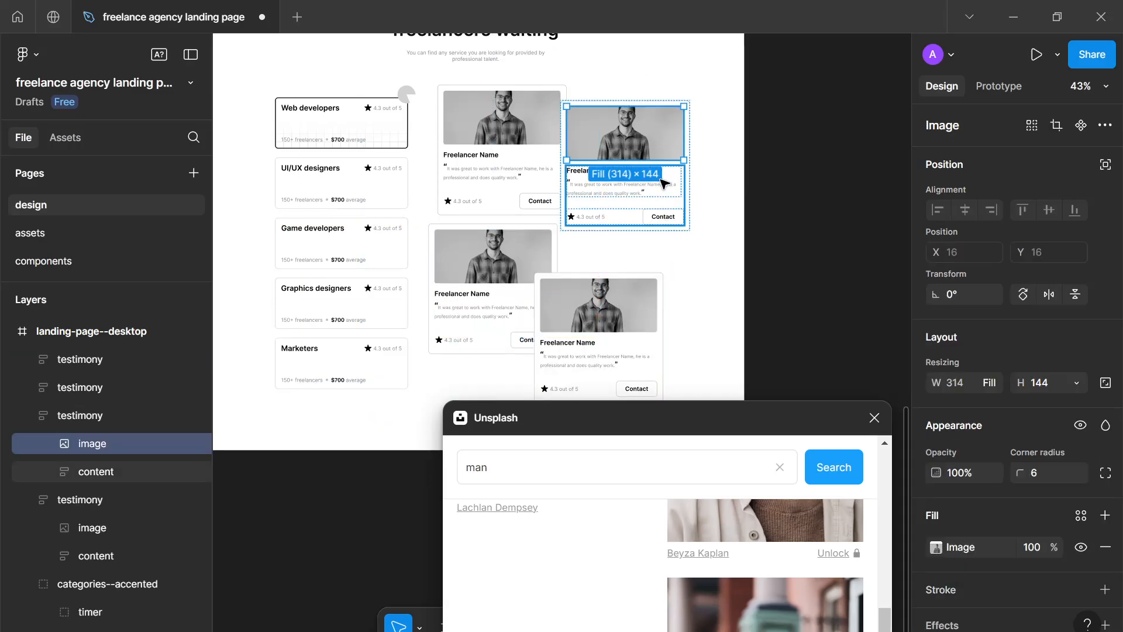
drag(700, 409, 913, 176)
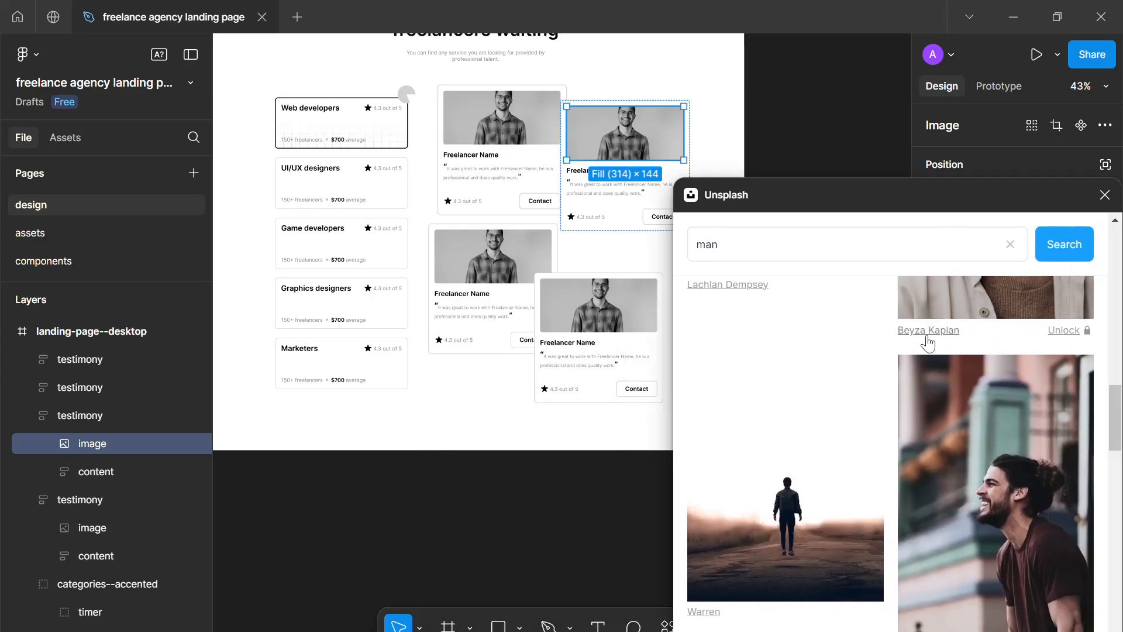
scroll(940, 383, up, 5)
click(956, 424)
Step: Replace the photo in the card below the original with the Unsplash image of the man in a backwards cap
click(496, 268)
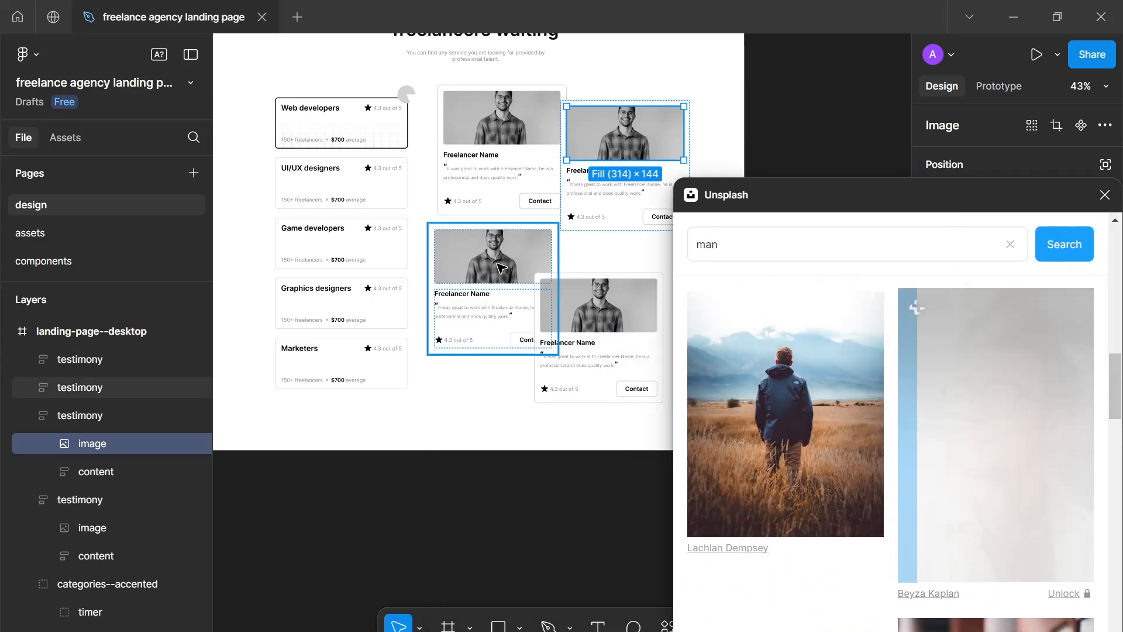
click(497, 267)
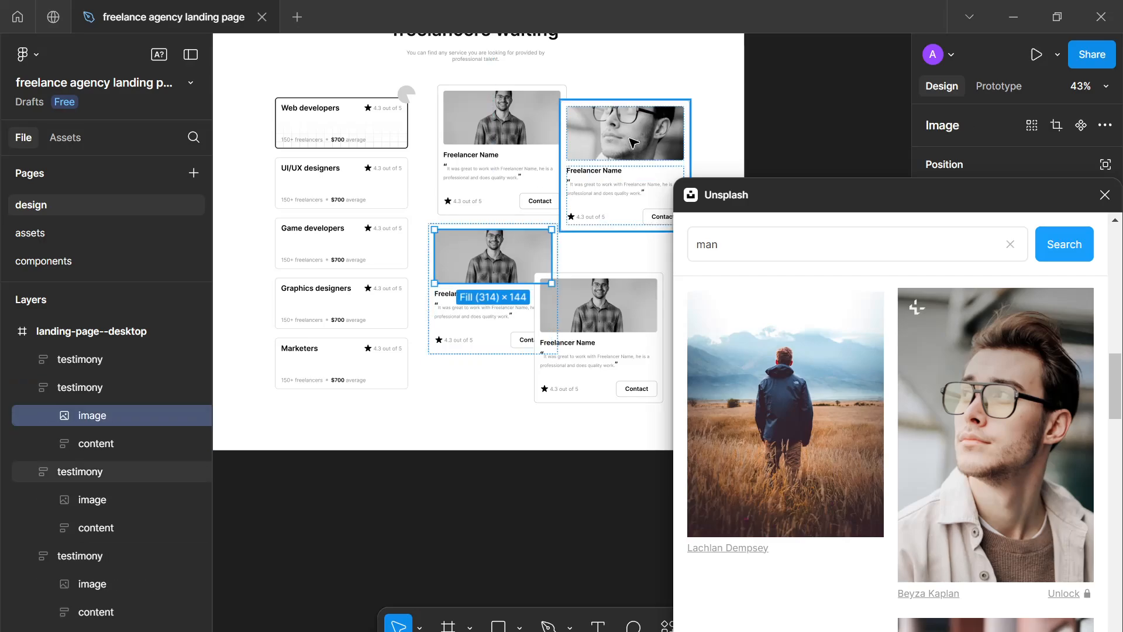
click(655, 138)
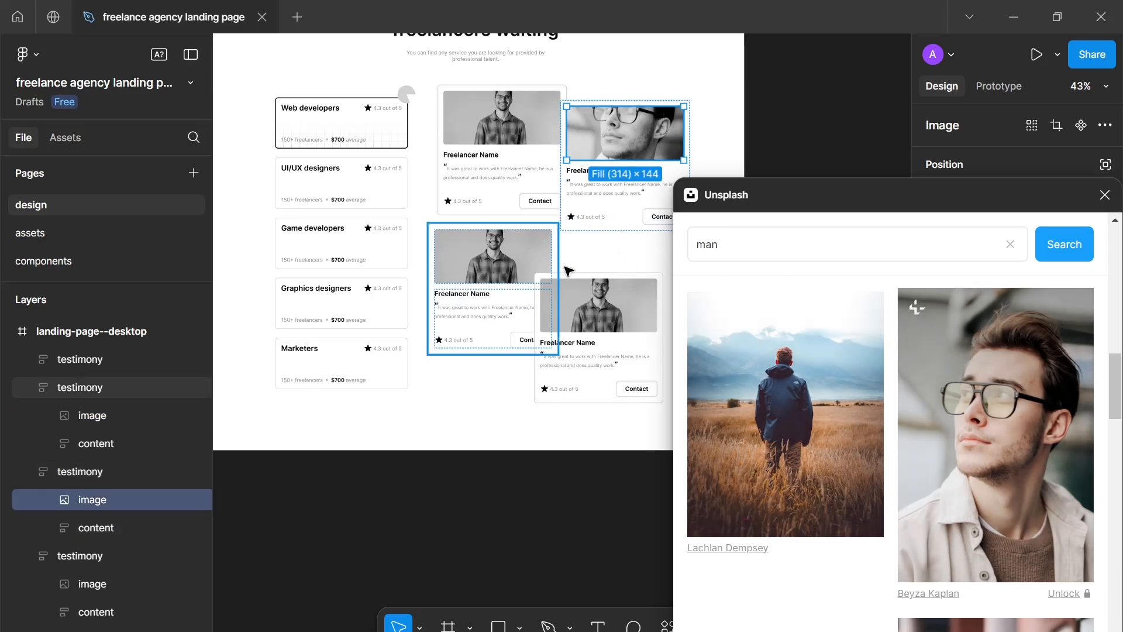
scroll(930, 351, up, 3)
double_click(495, 269)
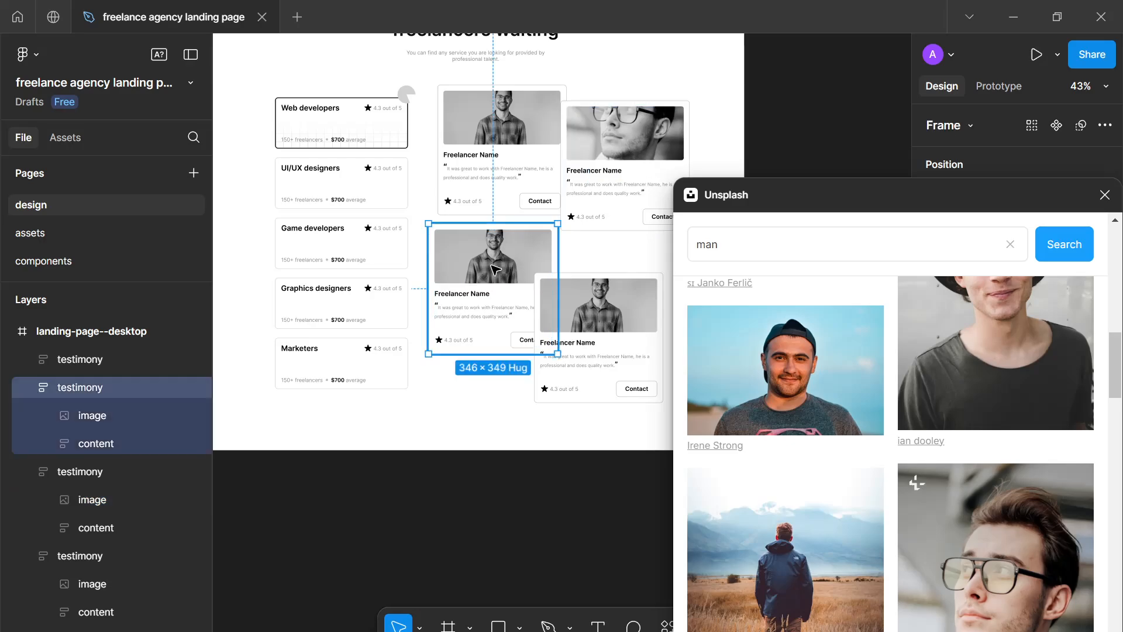
click(828, 363)
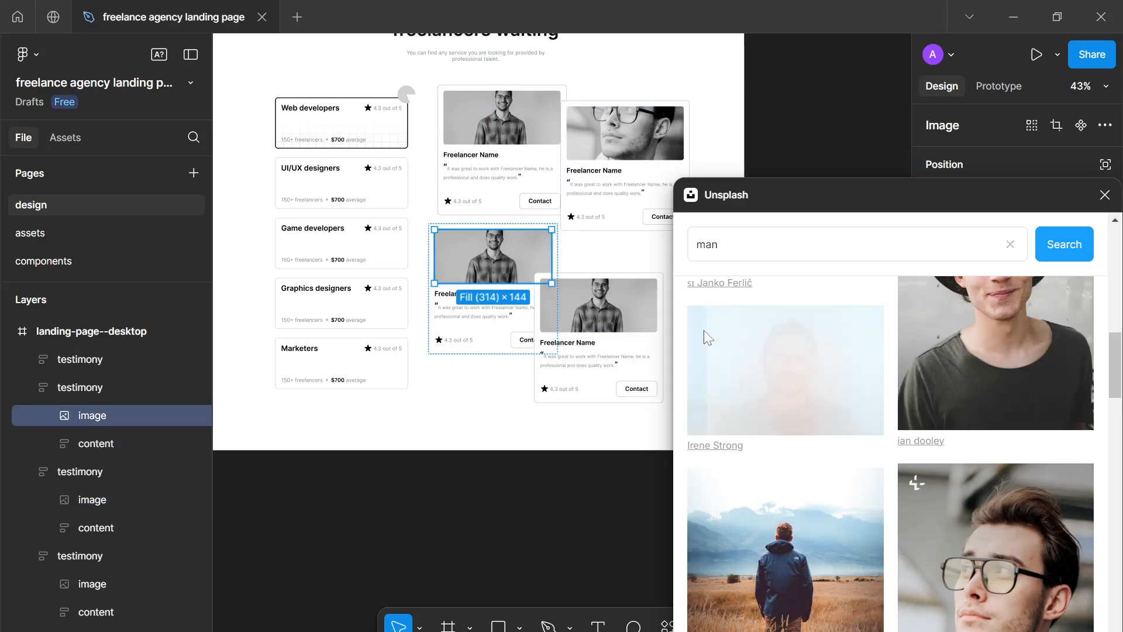
Step: Replace the lowest card's photo with the Unsplash image of the man in a gray button-up shirt, and close the plugin
double_click(646, 307)
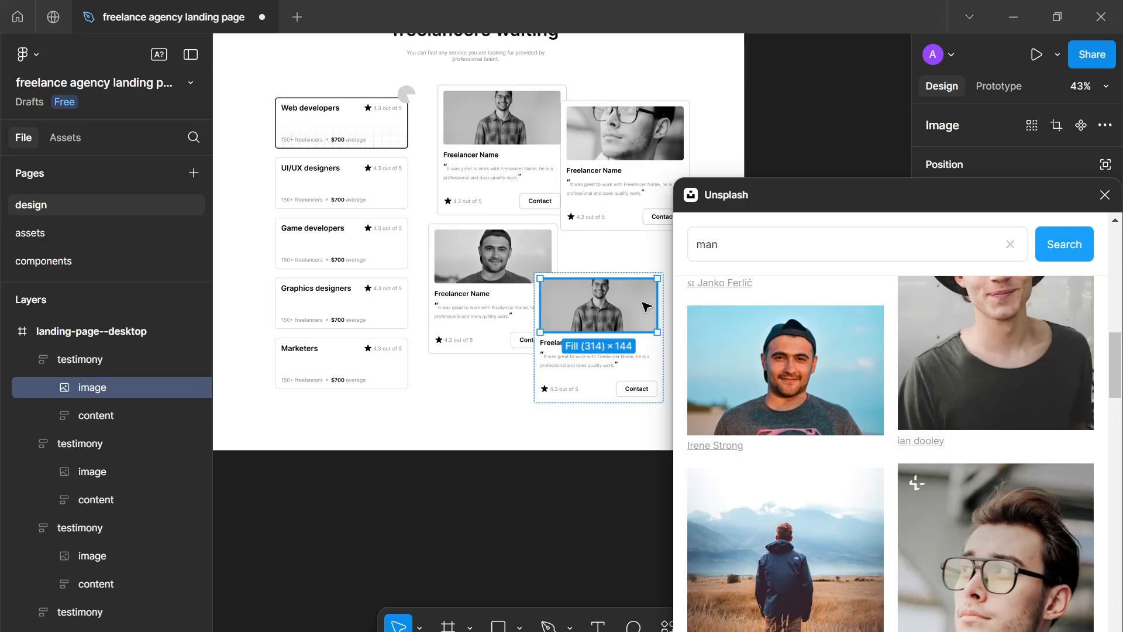
scroll(893, 370, up, 5)
scroll(891, 363, down, 10)
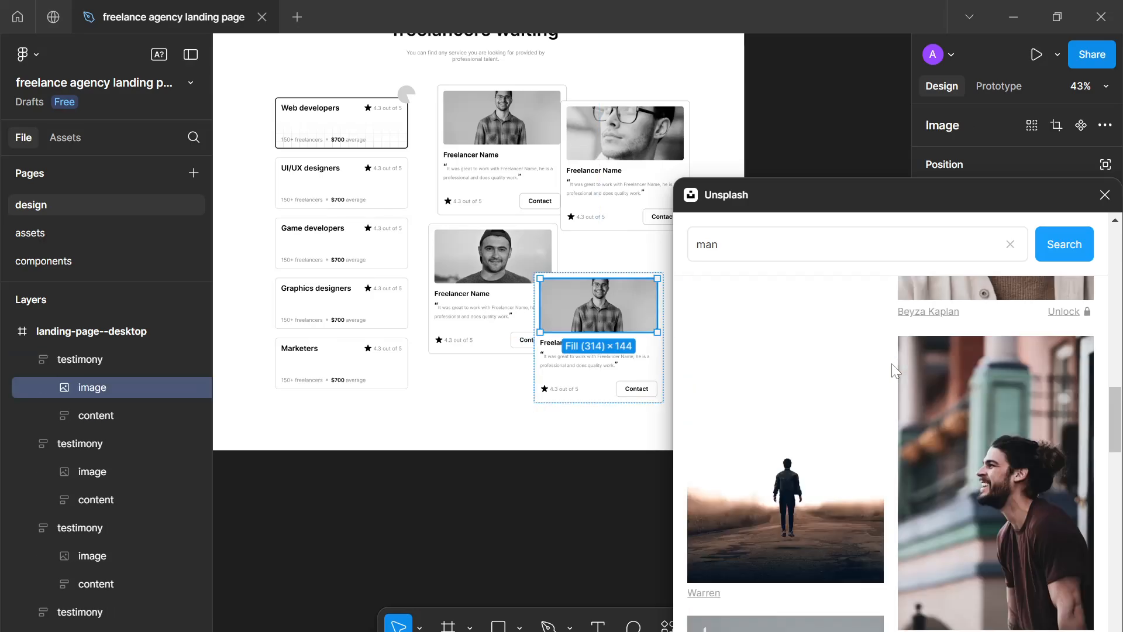
click(829, 412)
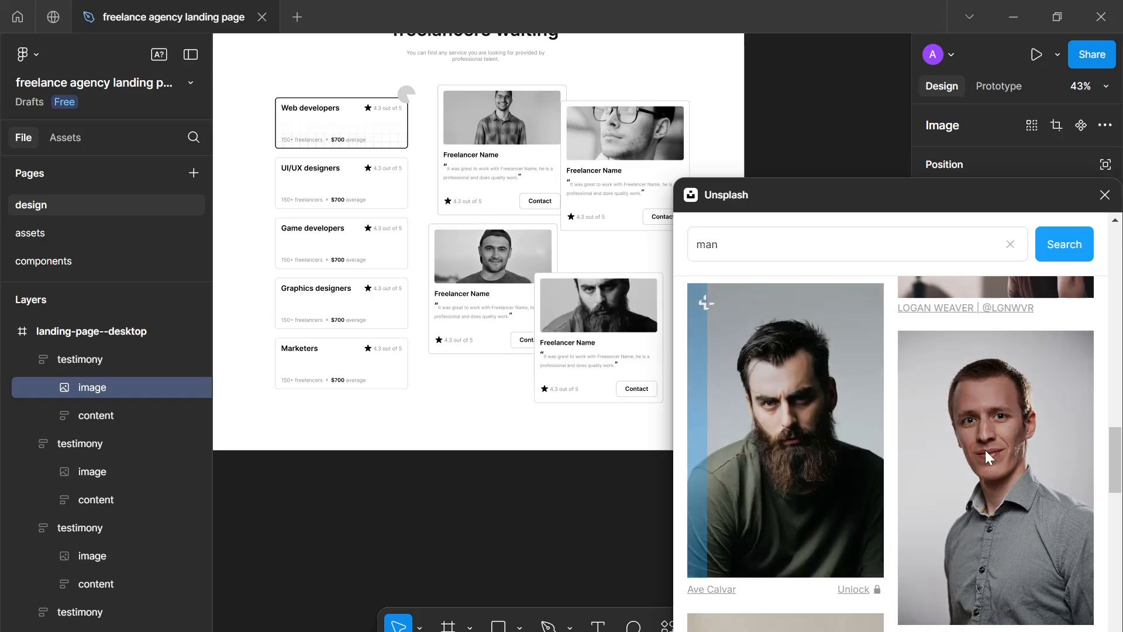
click(986, 451)
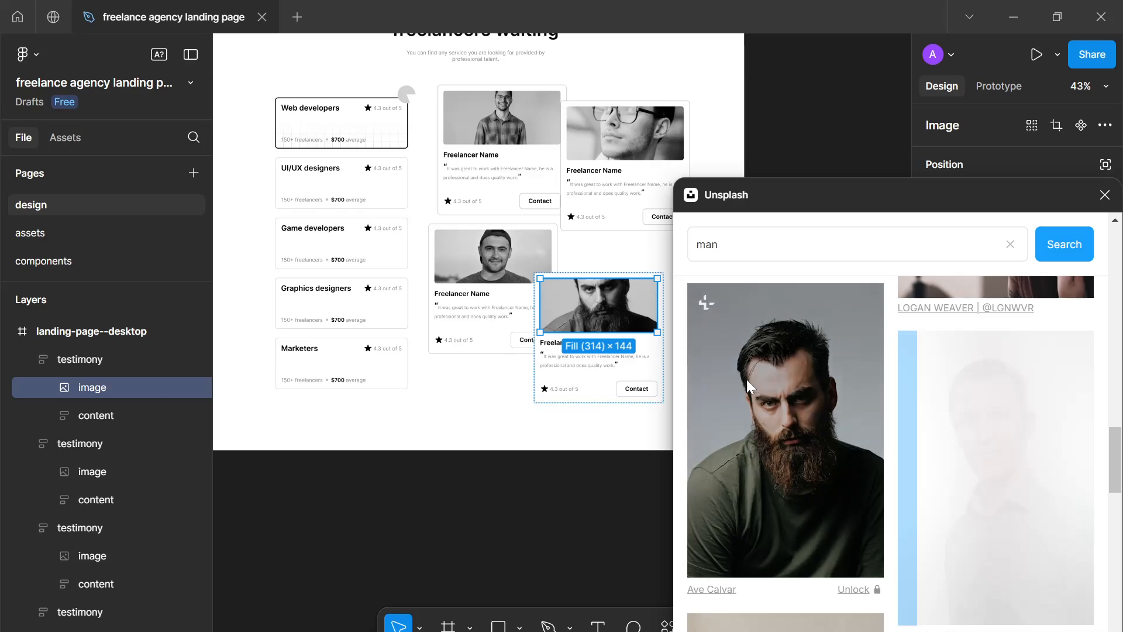
click(1105, 195)
Step: Try narrowing the plaid-shirt testimony card to a width of 299 and widen it back to its full size
scroll(609, 209, up, 2)
drag(608, 235, 677, 346)
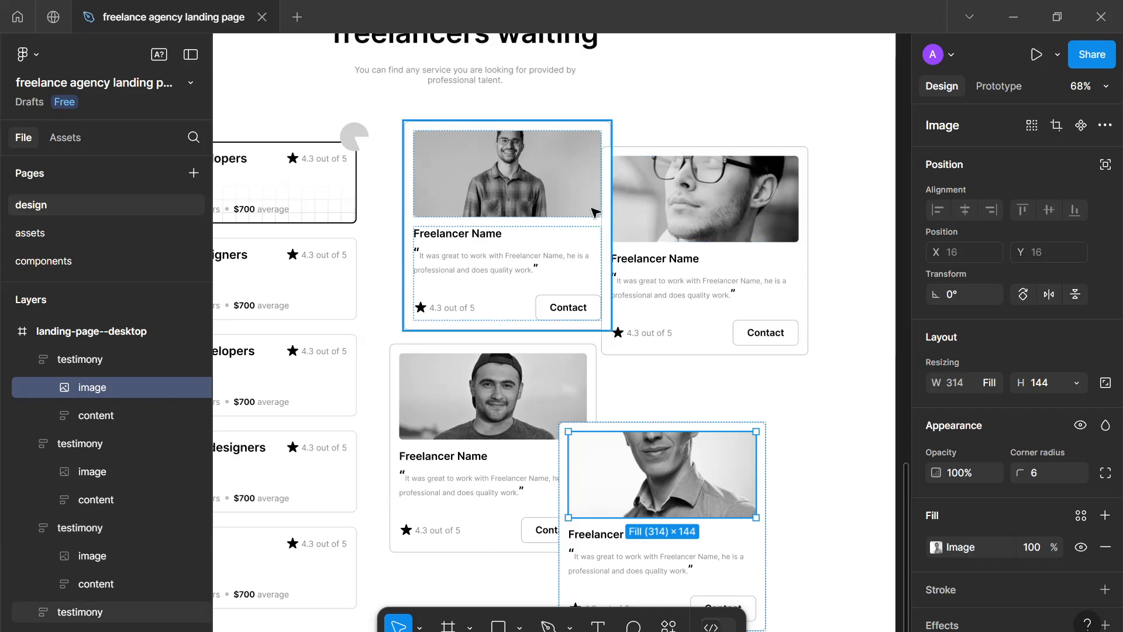
click(578, 201)
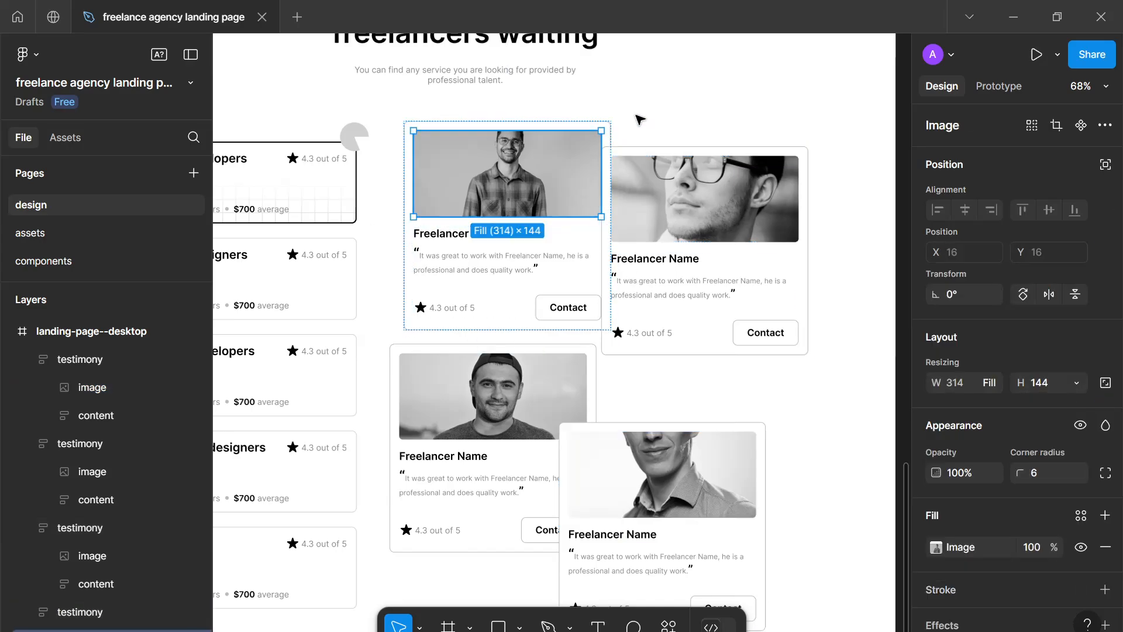
click(612, 135)
click(610, 147)
drag(611, 146, 580, 156)
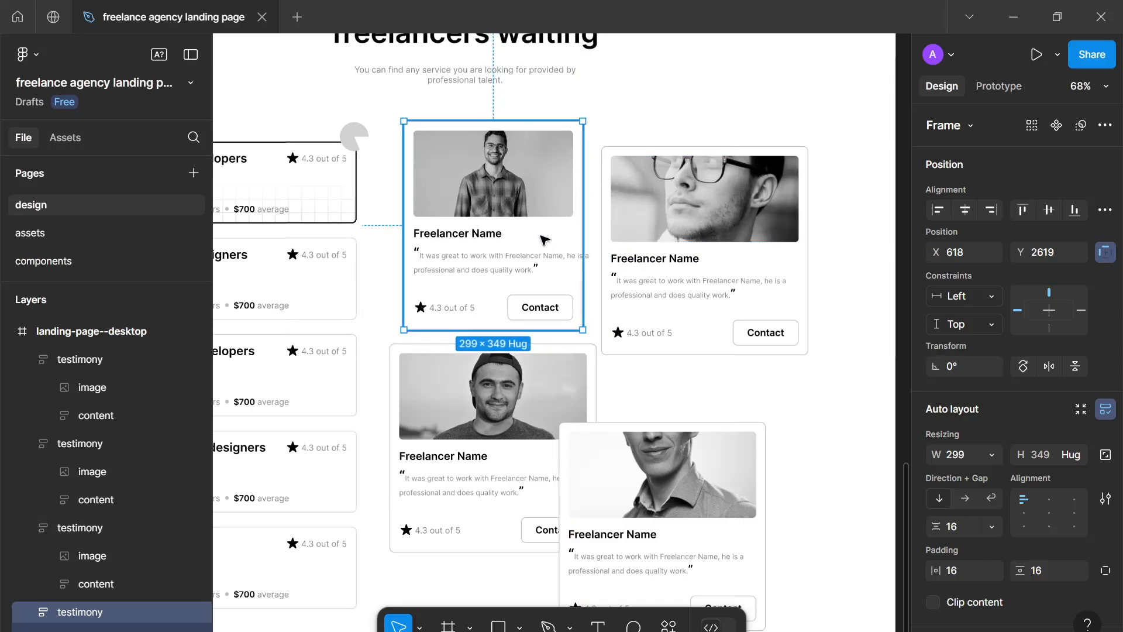
scroll(577, 288, up, 2)
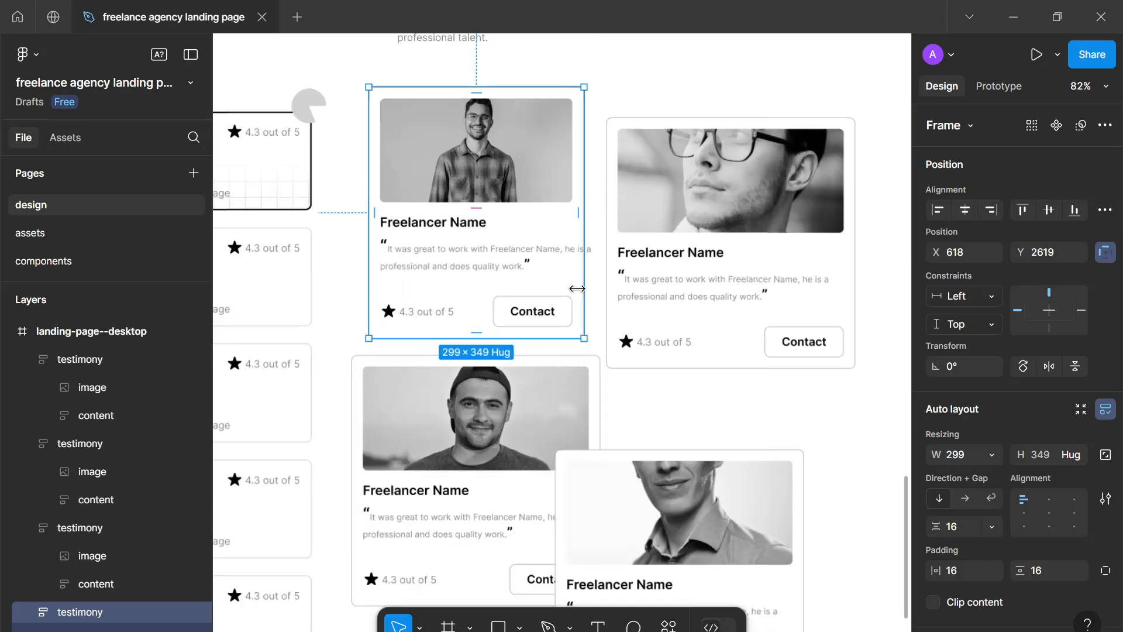
drag(579, 284, 617, 286)
Step: Switch the plaid-shirt photo's fill mode to Crop and shift the picture down to show the man's whole head
click(571, 164)
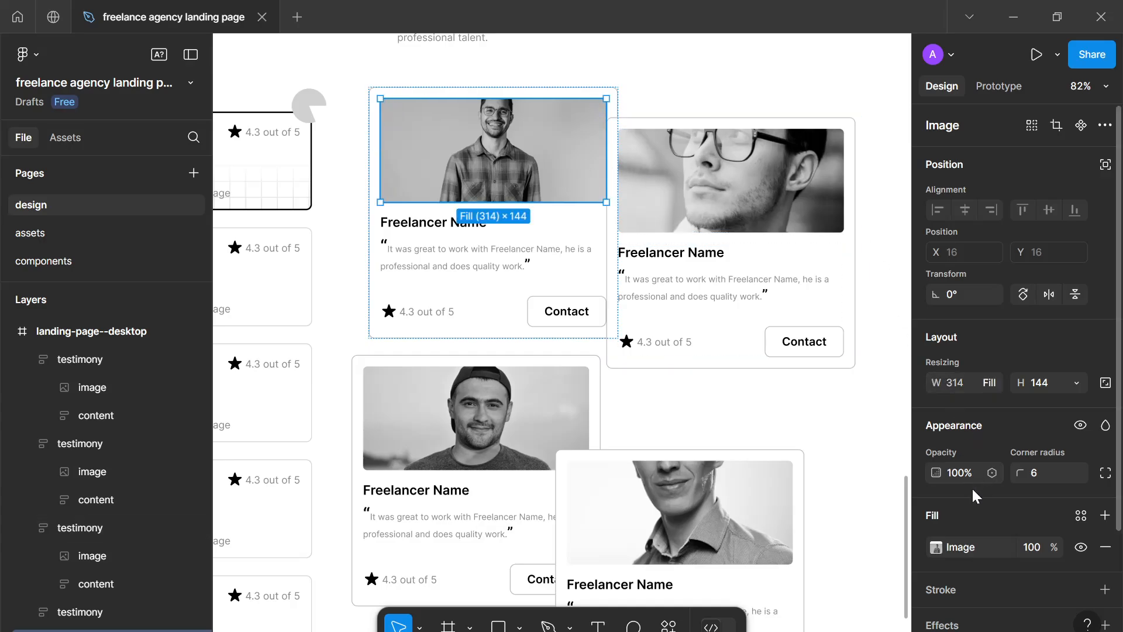
click(939, 546)
click(772, 276)
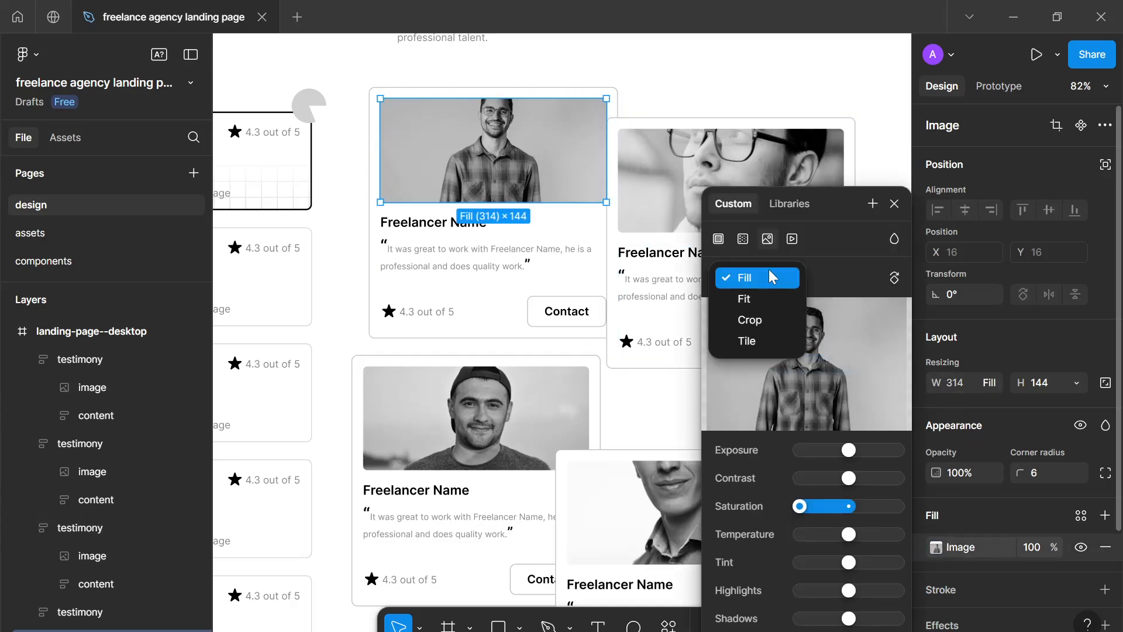
click(770, 320)
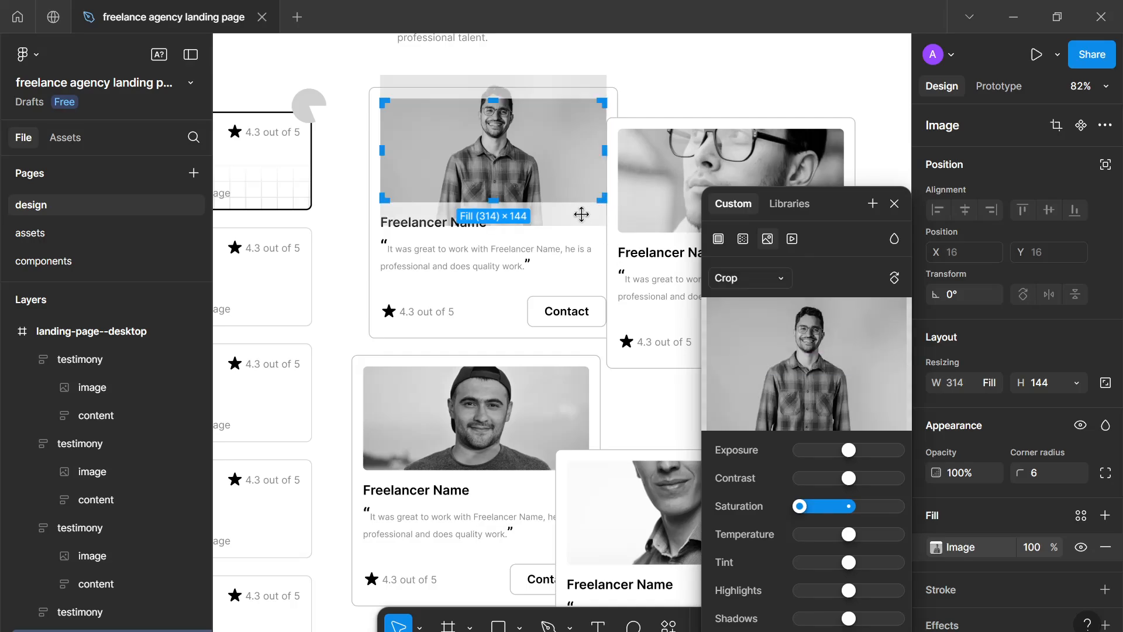
drag(574, 217, 577, 235)
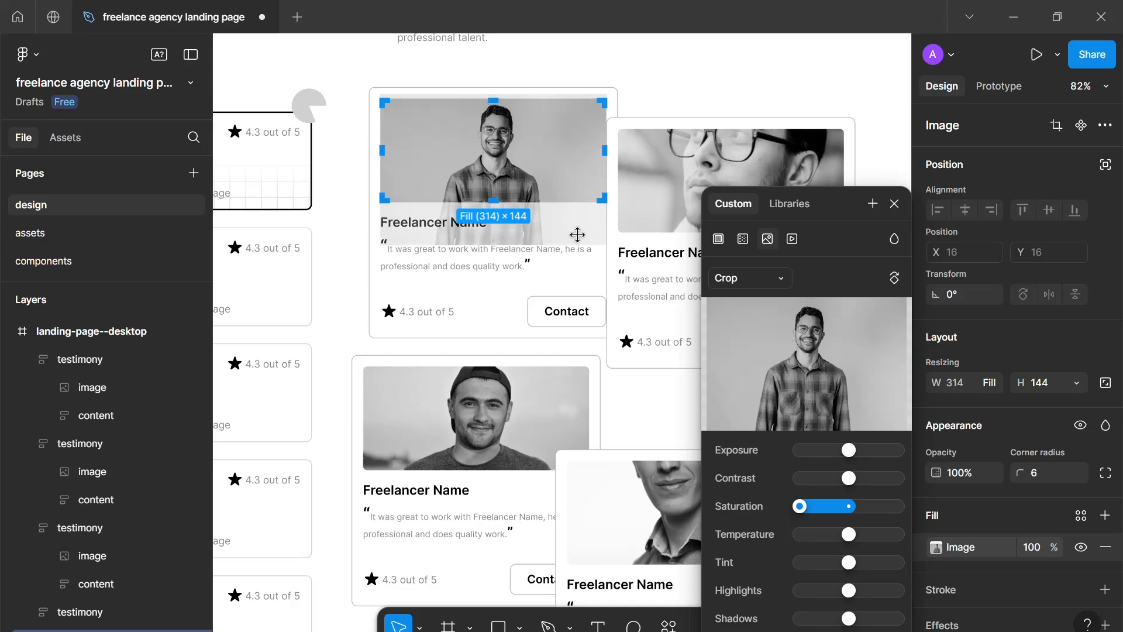
click(894, 205)
click(869, 214)
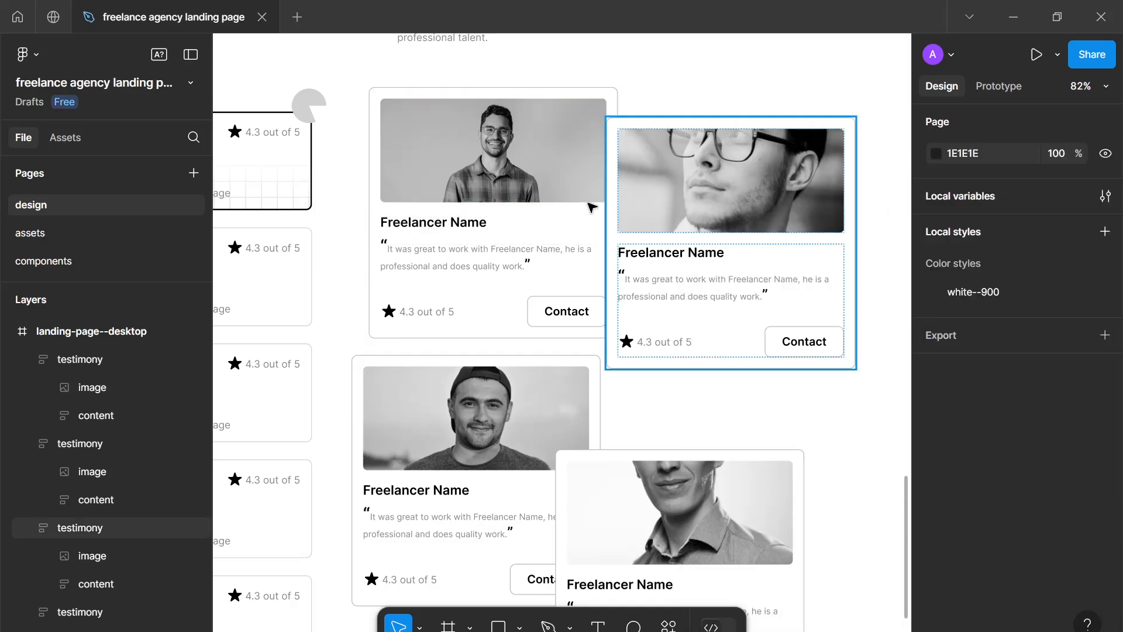
Step: Set the plaid-shirt card's name-and-quote block to Fill container width and narrow the card slightly
scroll(579, 187, down, 3)
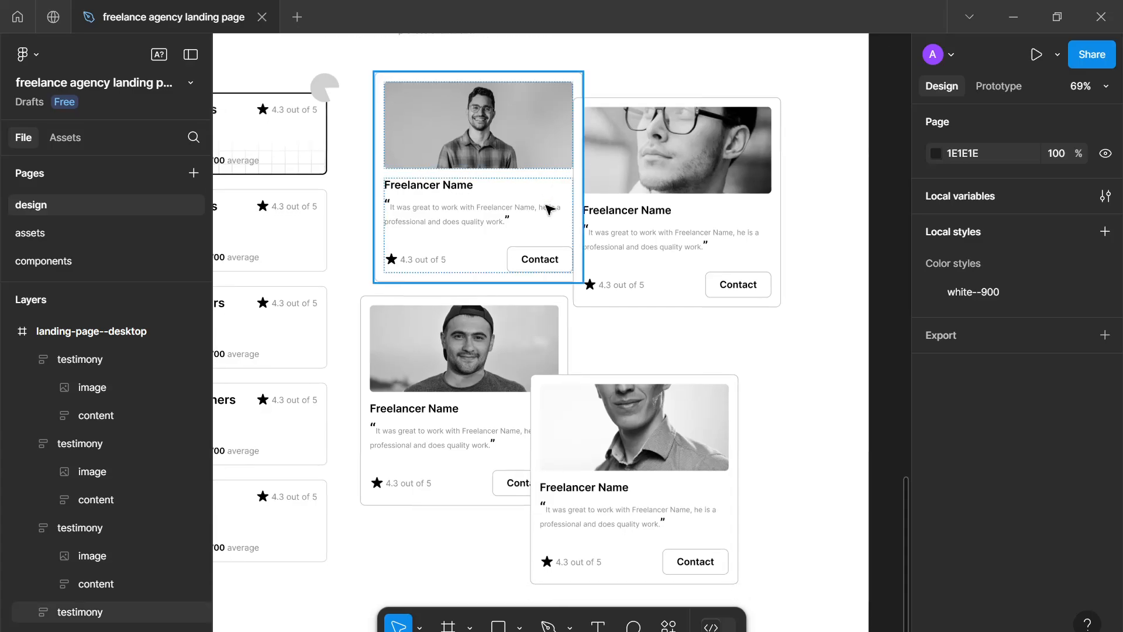
click(548, 209)
click(548, 209)
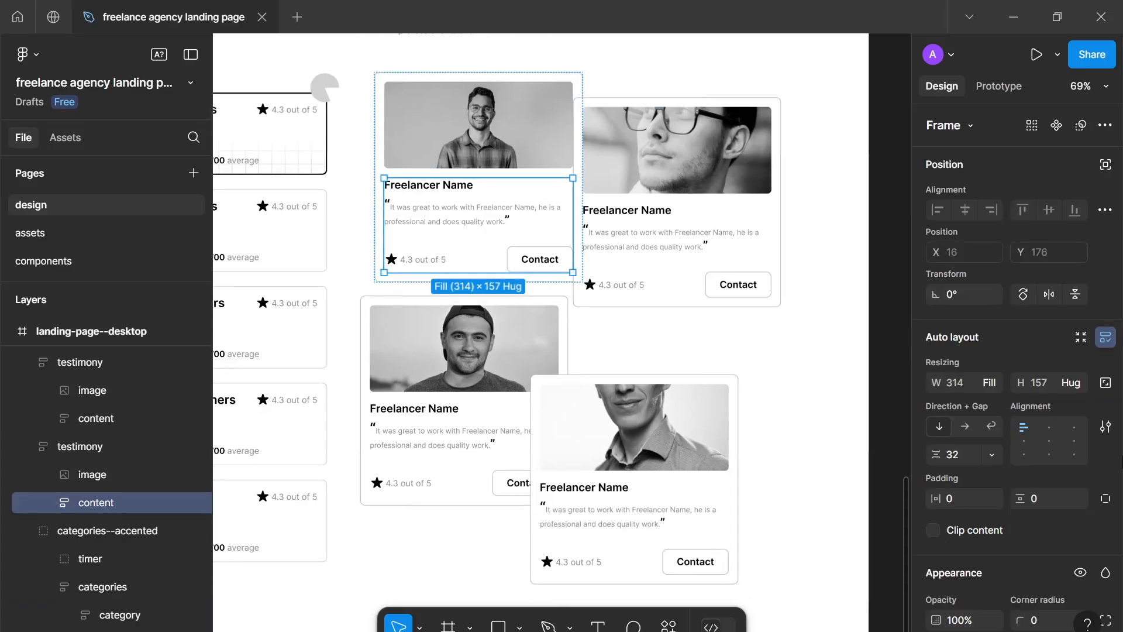
click(552, 219)
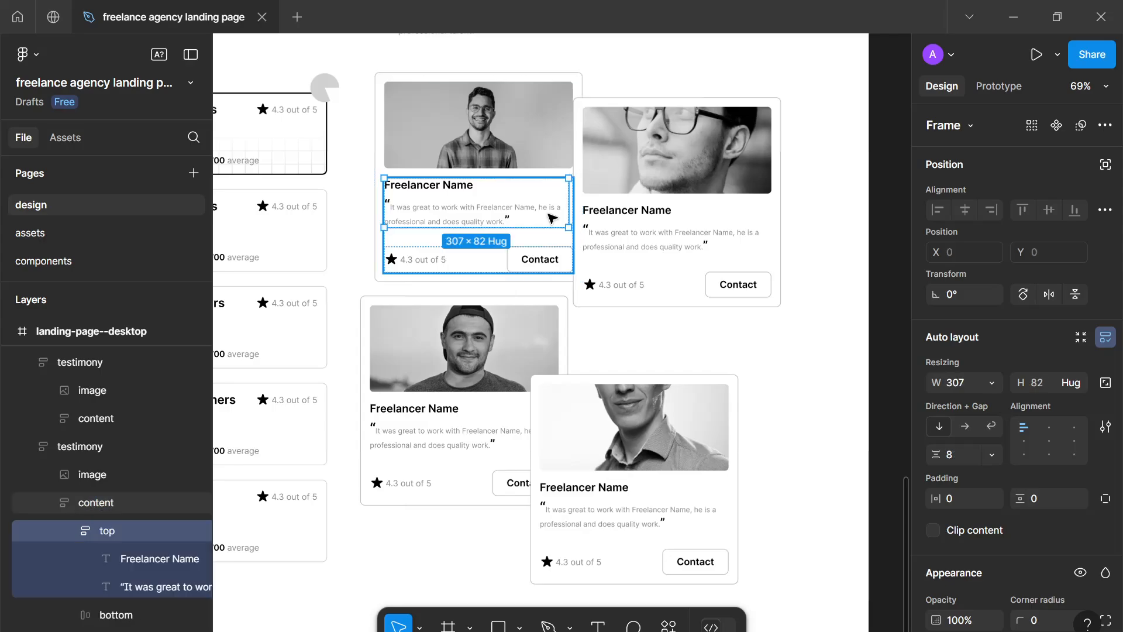
click(991, 383)
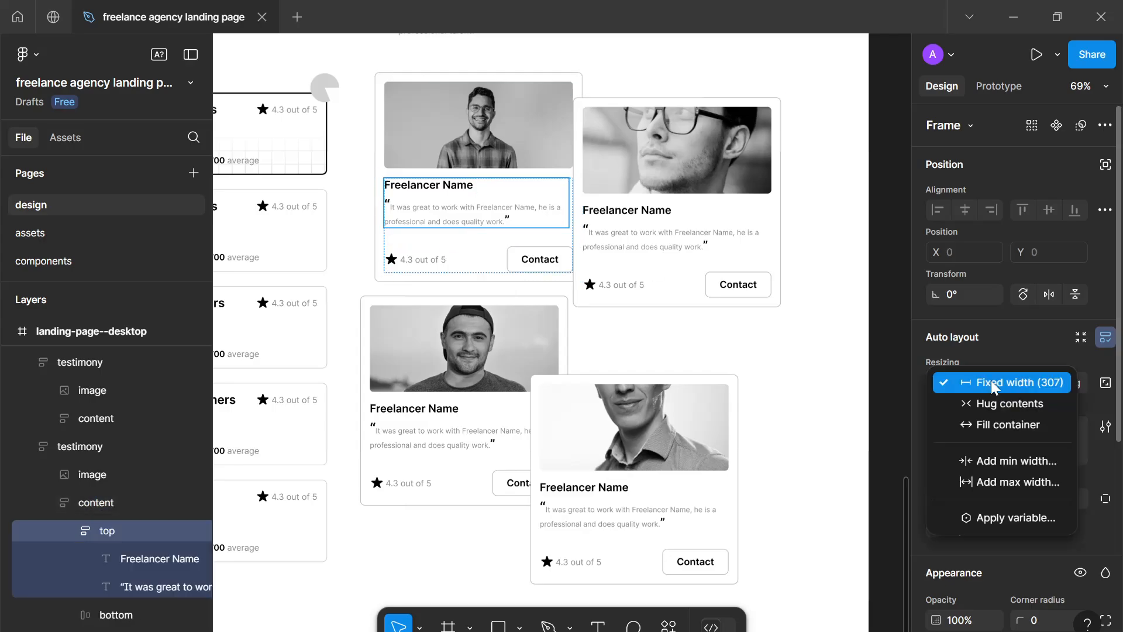
click(992, 425)
click(631, 57)
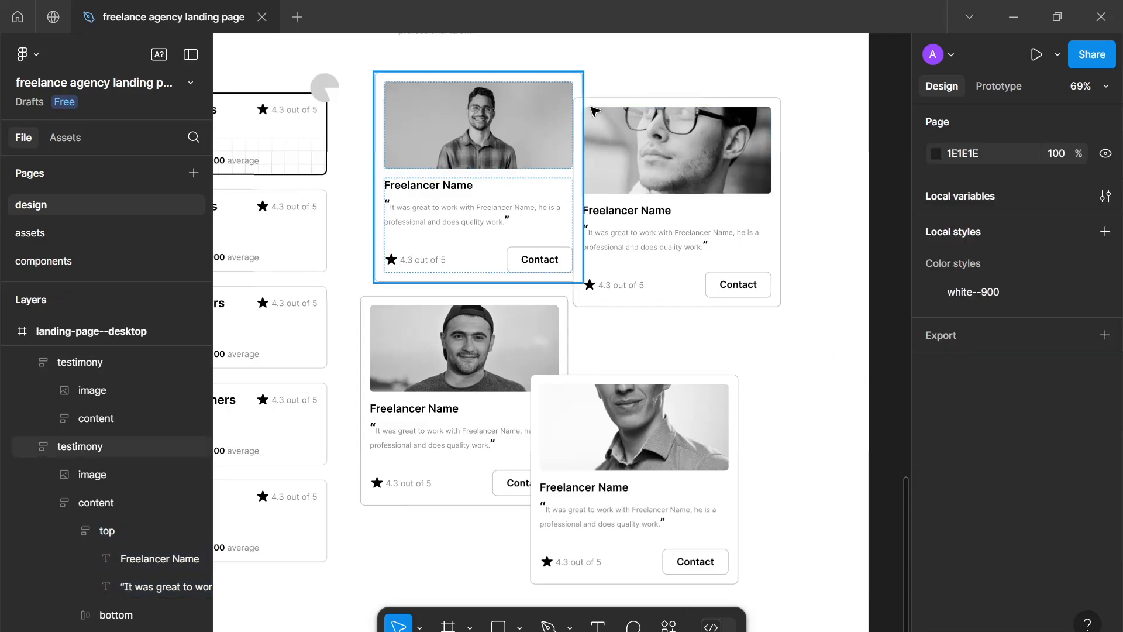
click(582, 104)
Step: Set the width of the name-and-quote block in the glasses man's card to Fill container
click(664, 177)
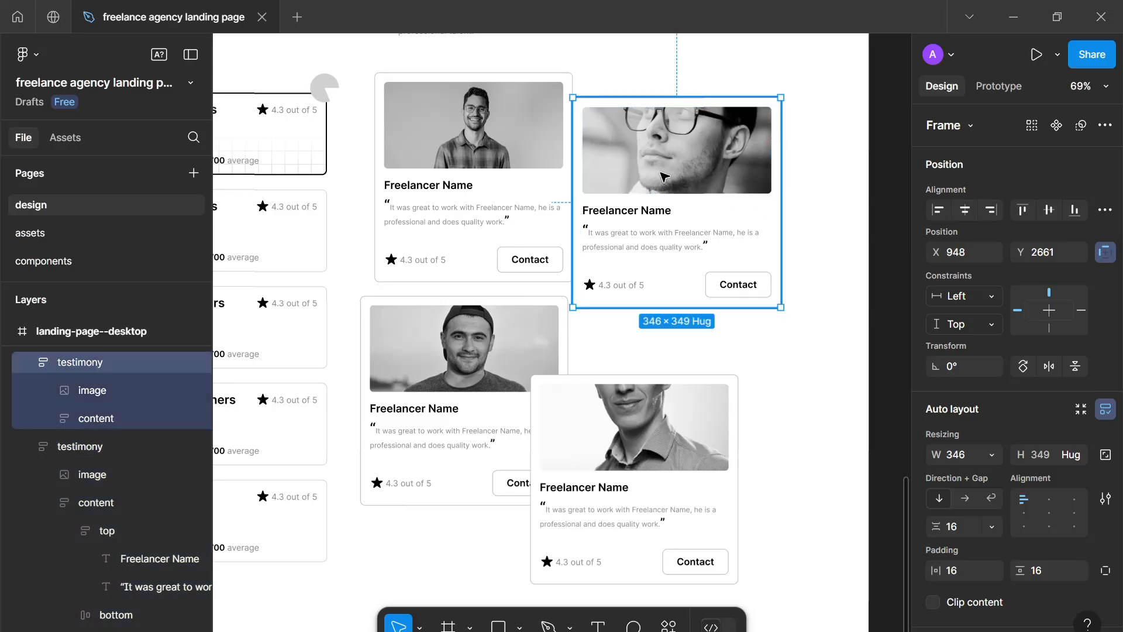
double_click(678, 237)
double_click(678, 237)
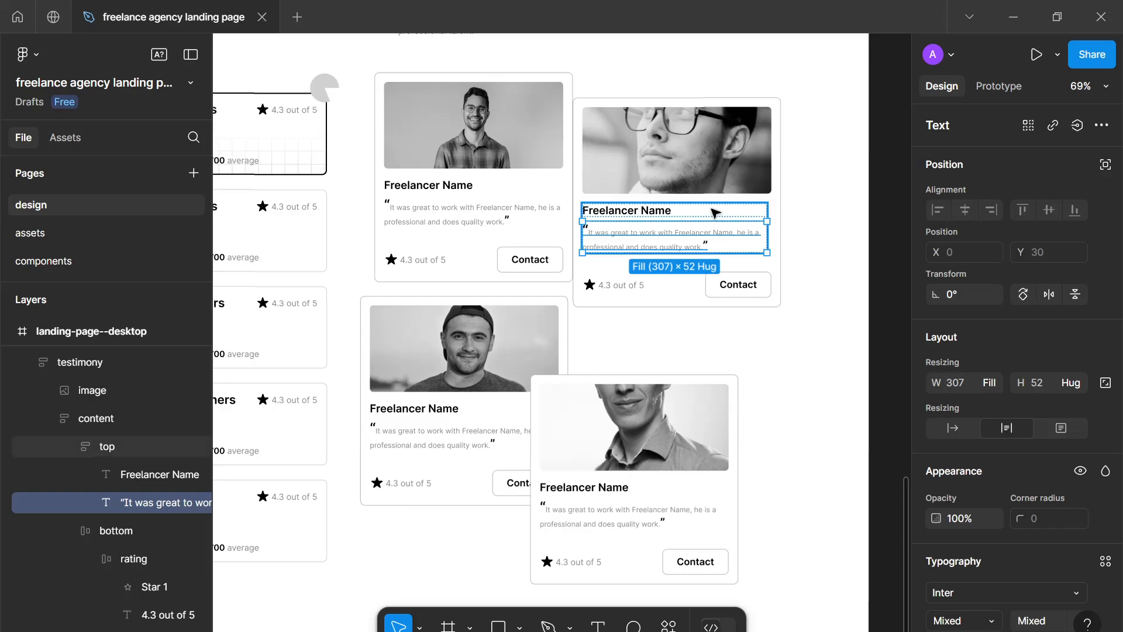
key(shift+Return)
click(990, 384)
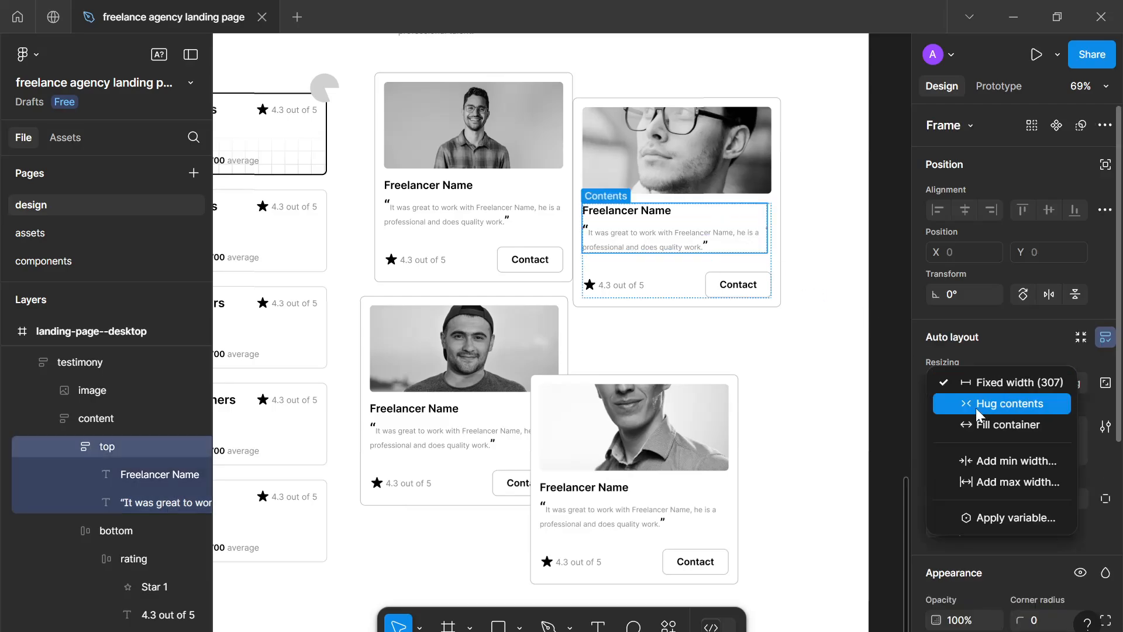
click(949, 422)
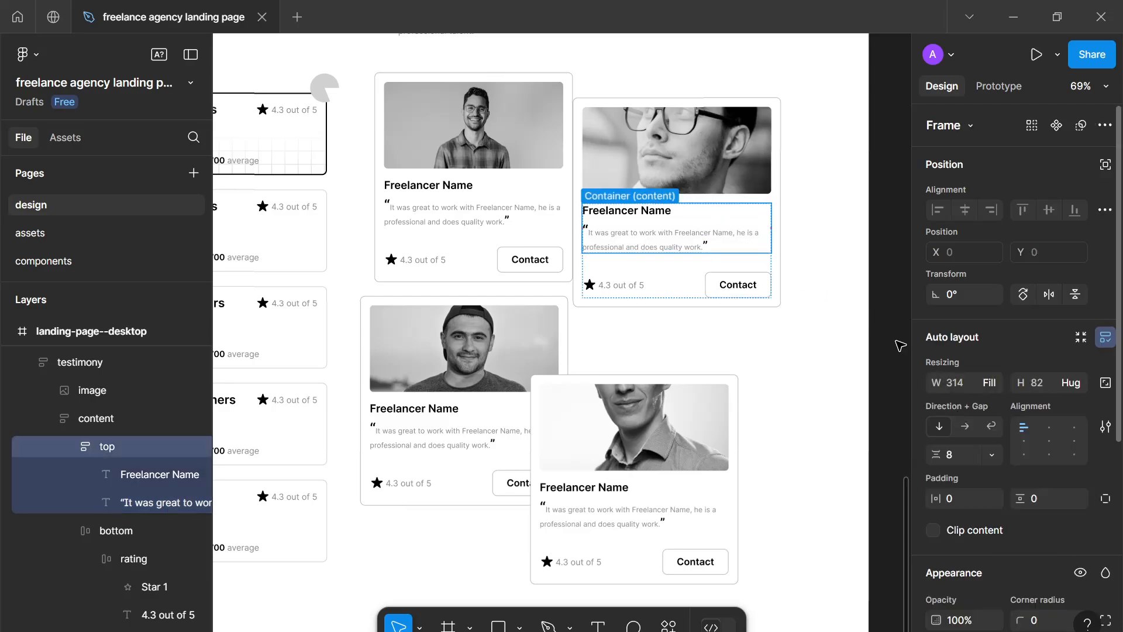
Step: Switch the glasses man's photo to Crop mode and shift the picture down to show more of his head
click(766, 173)
click(936, 548)
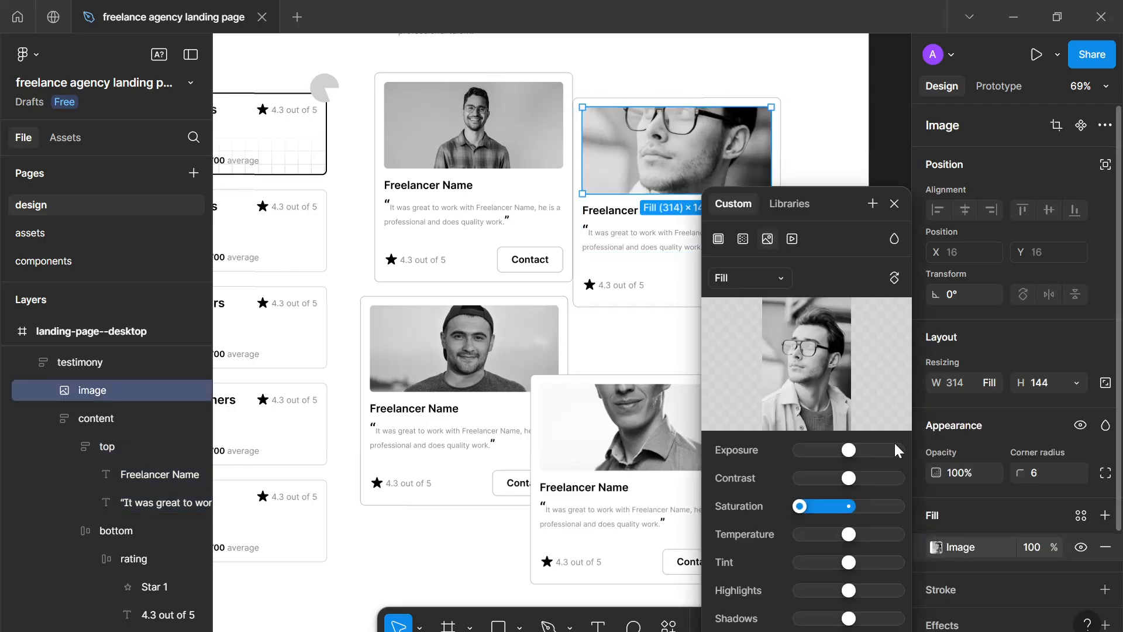
click(769, 273)
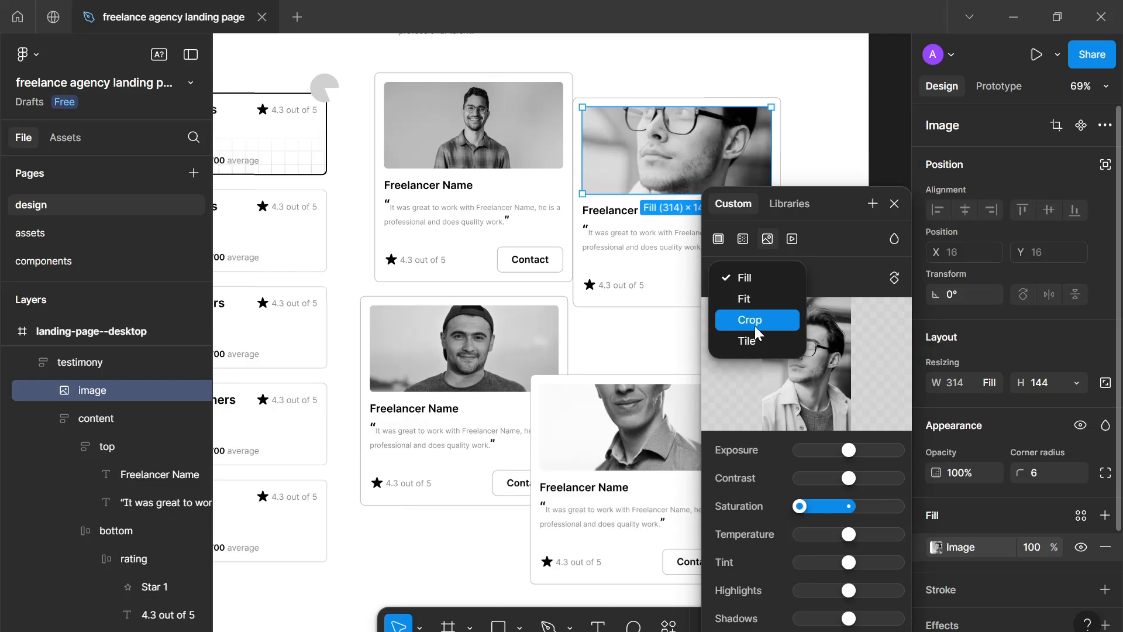
click(754, 321)
drag(676, 140, 679, 180)
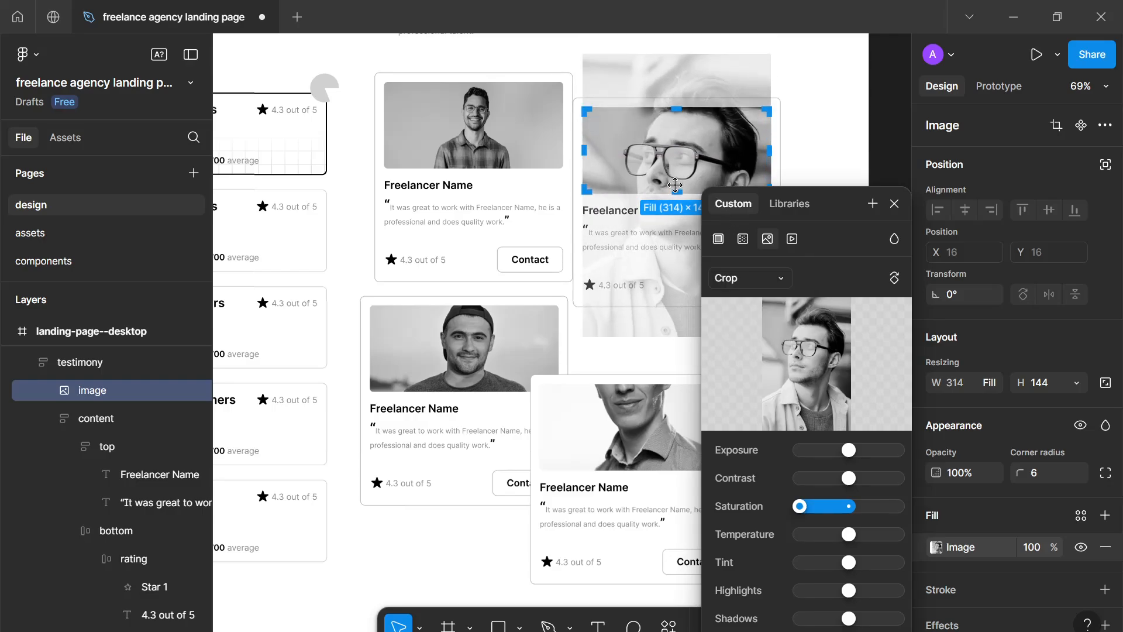
Step: Try shrinking the cropped glasses photo from its corner, undo the resize, and close the image settings
scroll(678, 180, down, 2)
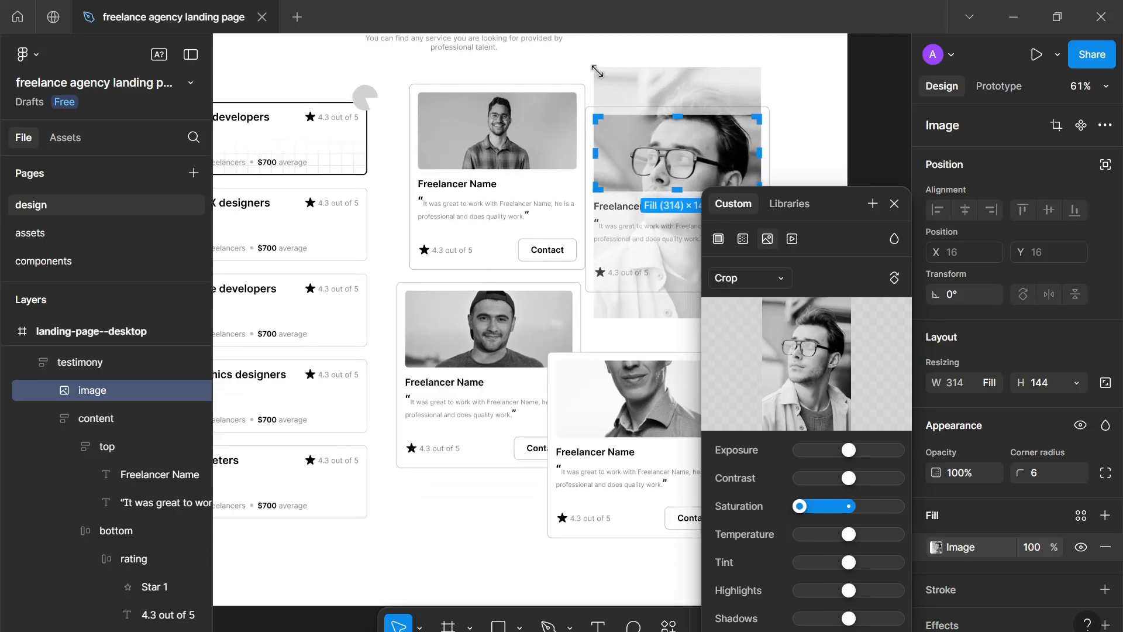
drag(597, 71, 622, 90)
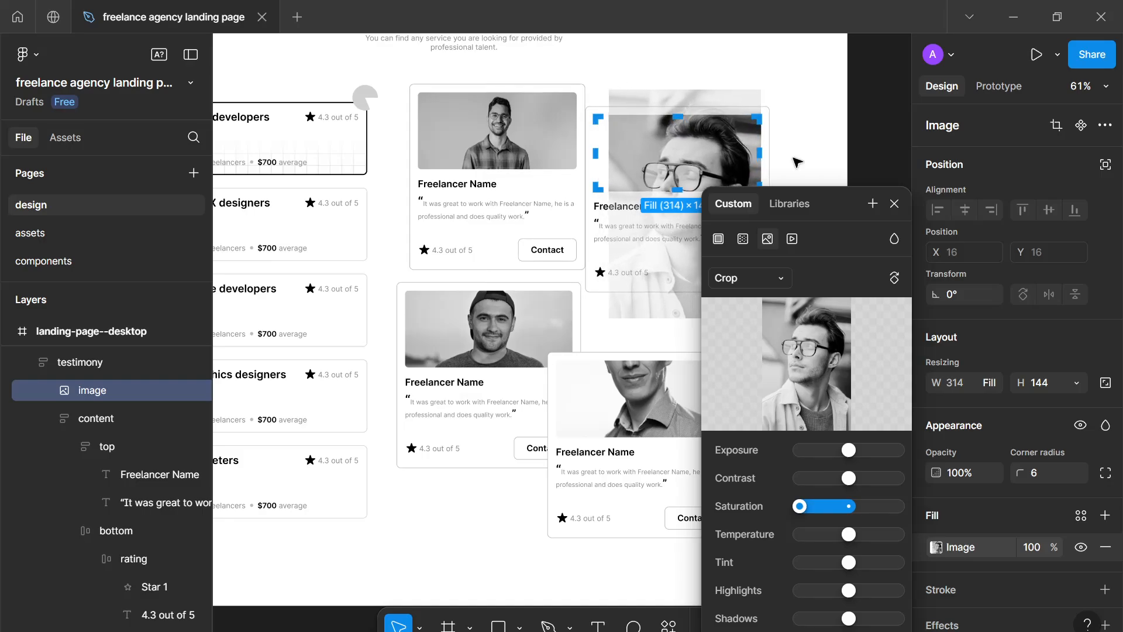
key(ctrl+z)
click(893, 210)
click(819, 203)
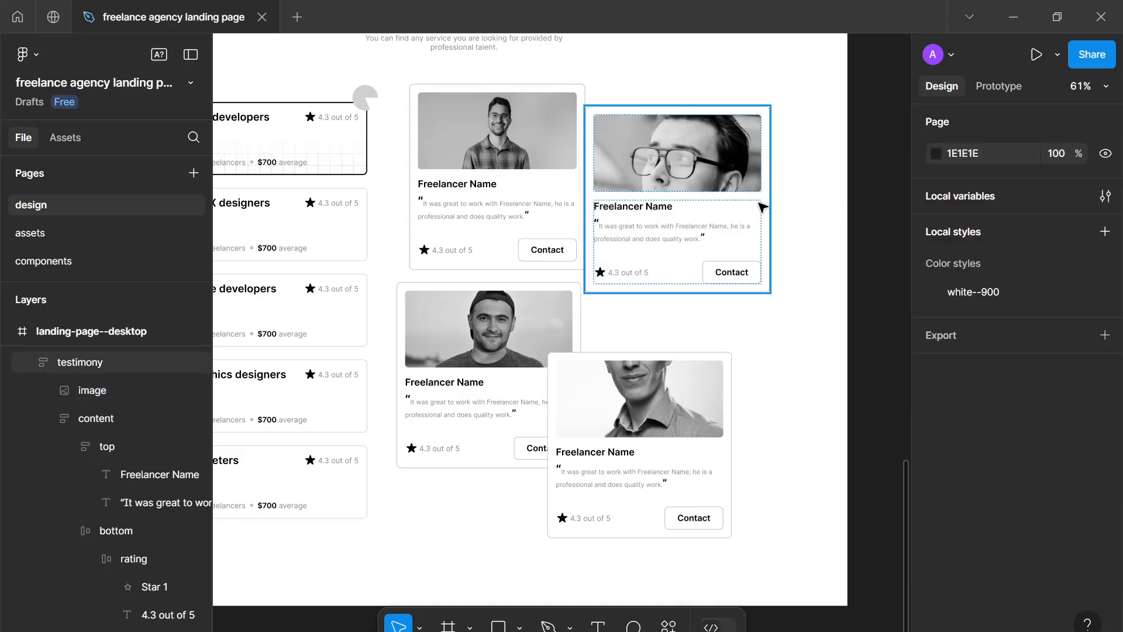
Step: Try moving the glasses card and the gray-shirt card away from their neighbours, and undo the gray-shirt card's move
click(769, 207)
drag(769, 207, 727, 208)
key(ctrl+z)
drag(617, 372, 660, 390)
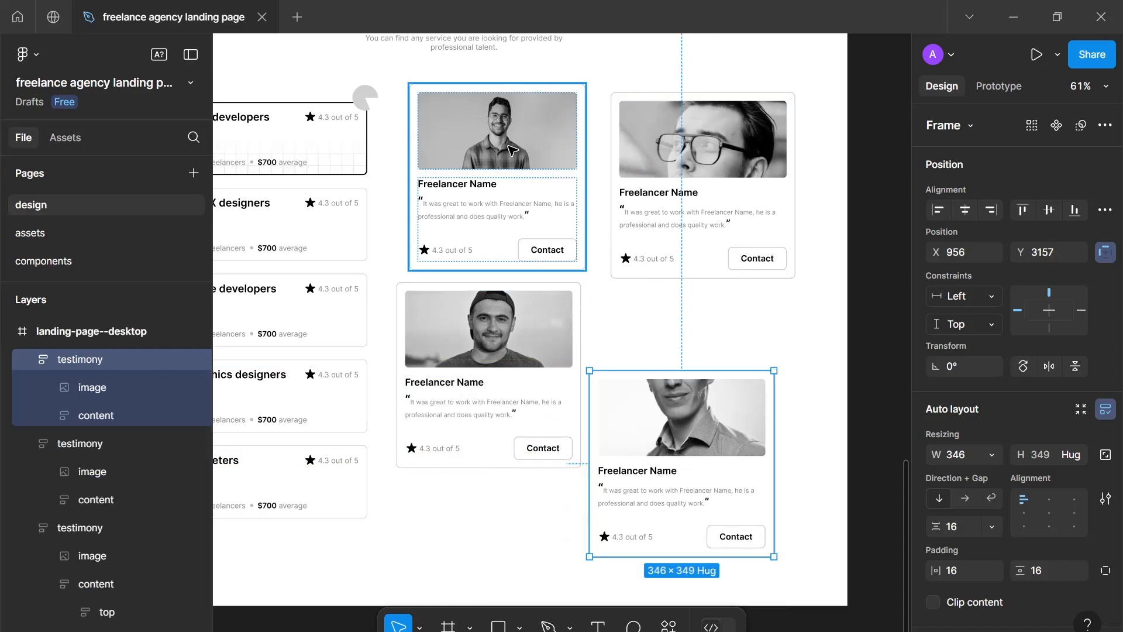
key(ctrl+z)
Step: Undo the glasses card's move, its photo crop and the width change of its text block
click(509, 147)
click(509, 147)
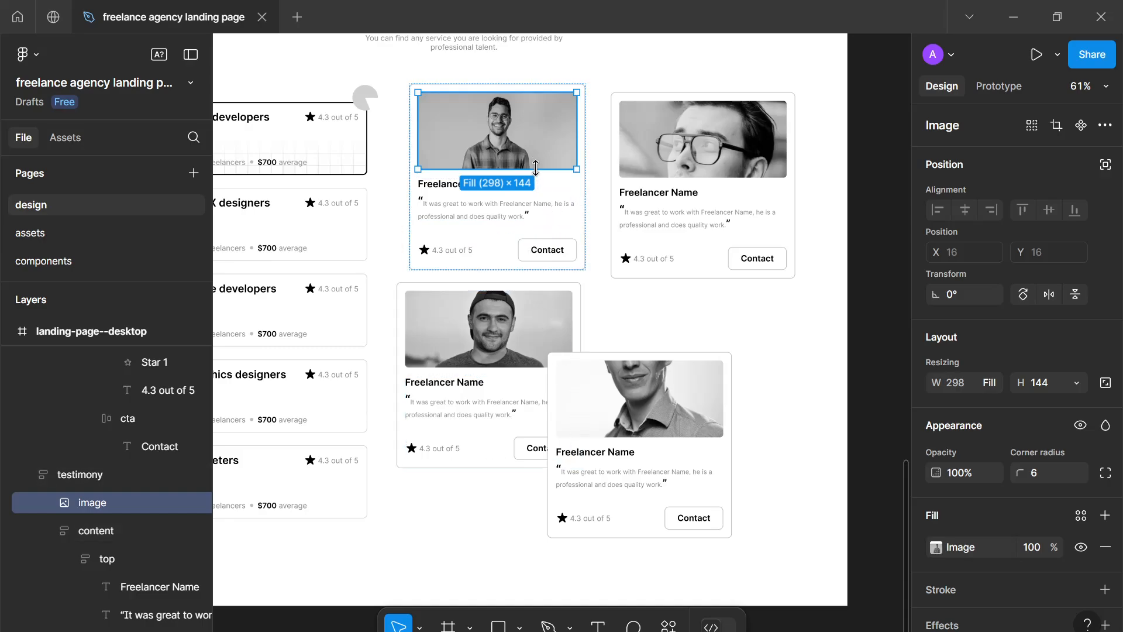
key(ctrl+z)
key(ctrl+z)
key(ctrl+z)
key(ctrl+z)
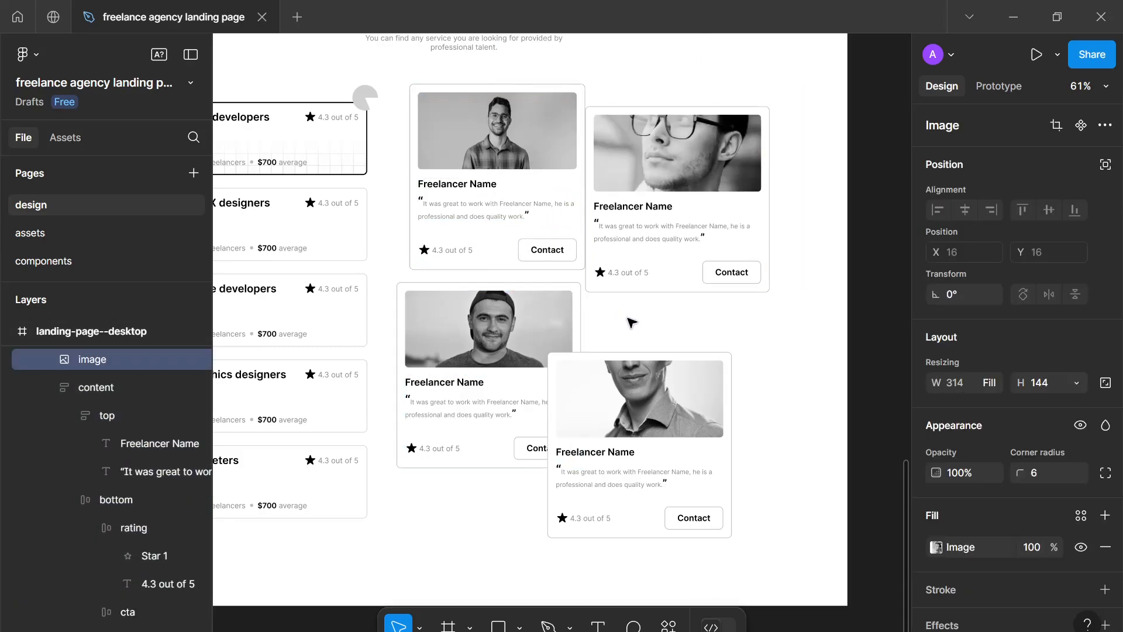
key(ctrl+z)
key(ctrl+z)
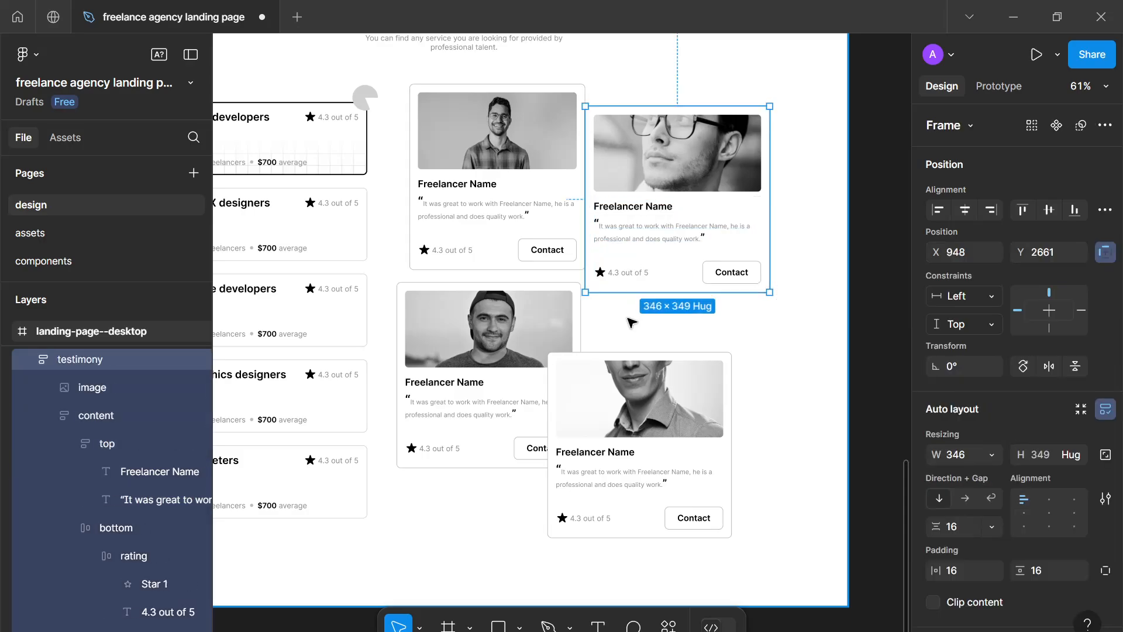
Step: Spread the gray-shirt, backwards-cap and glasses cards apart so that none of the testimony cards overlap
click(692, 320)
scroll(691, 319, down, 1)
drag(682, 311, 723, 250)
scroll(704, 290, up, 4)
drag(704, 290, 683, 255)
scroll(730, 283, down, 4)
scroll(701, 266, down, 2)
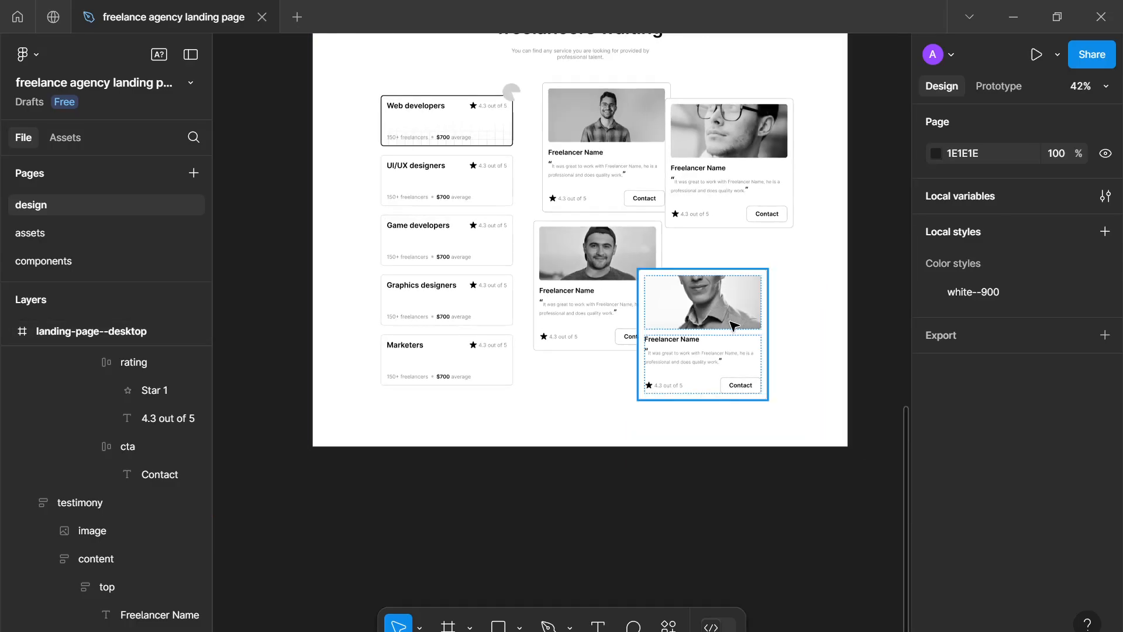
drag(733, 325, 761, 331)
drag(630, 262, 632, 332)
drag(761, 183, 777, 234)
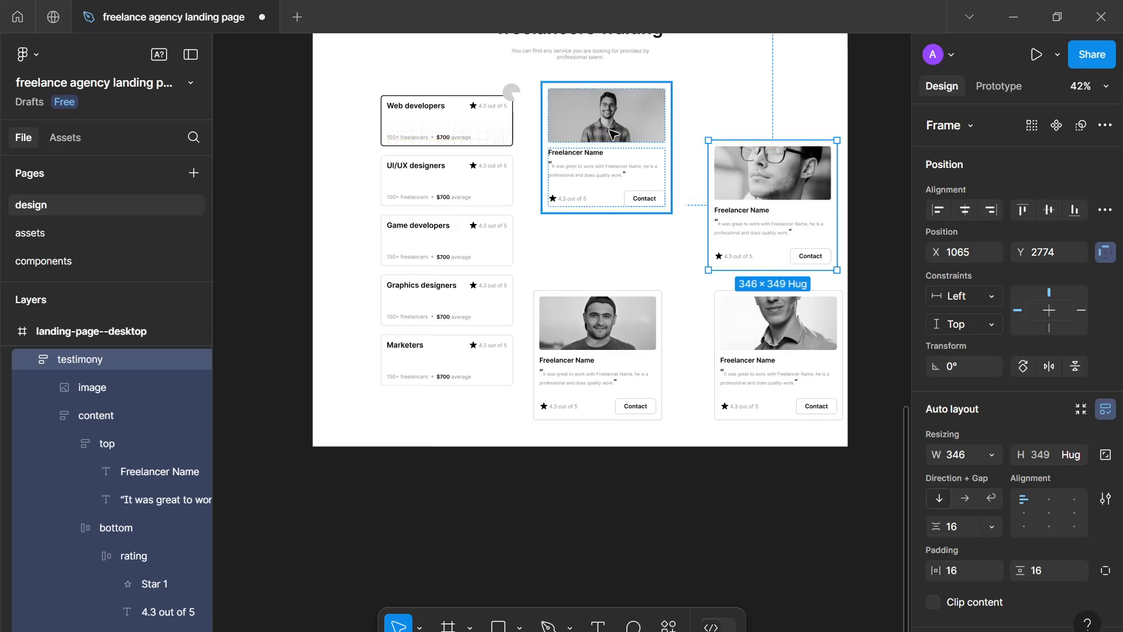
Step: Place the plaid-shirt card at X 610, Y 2642 and the glasses card beside it at X 976, Y 2646
mouse_move(612, 131)
mouse_down()
mouse_move(616, 139)
mouse_move(590, 133)
mouse_move(609, 135)
mouse_up()
drag(612, 138, 611, 139)
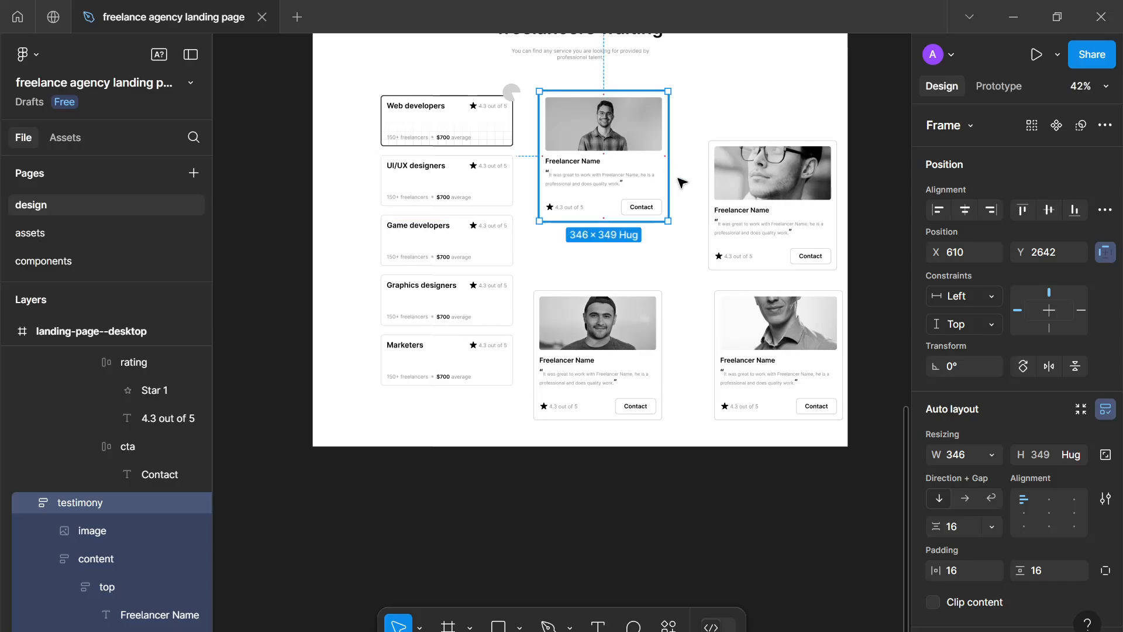
drag(739, 211, 707, 163)
Step: Check the widths of the plaid-shirt card and the glasses card beside it
click(608, 158)
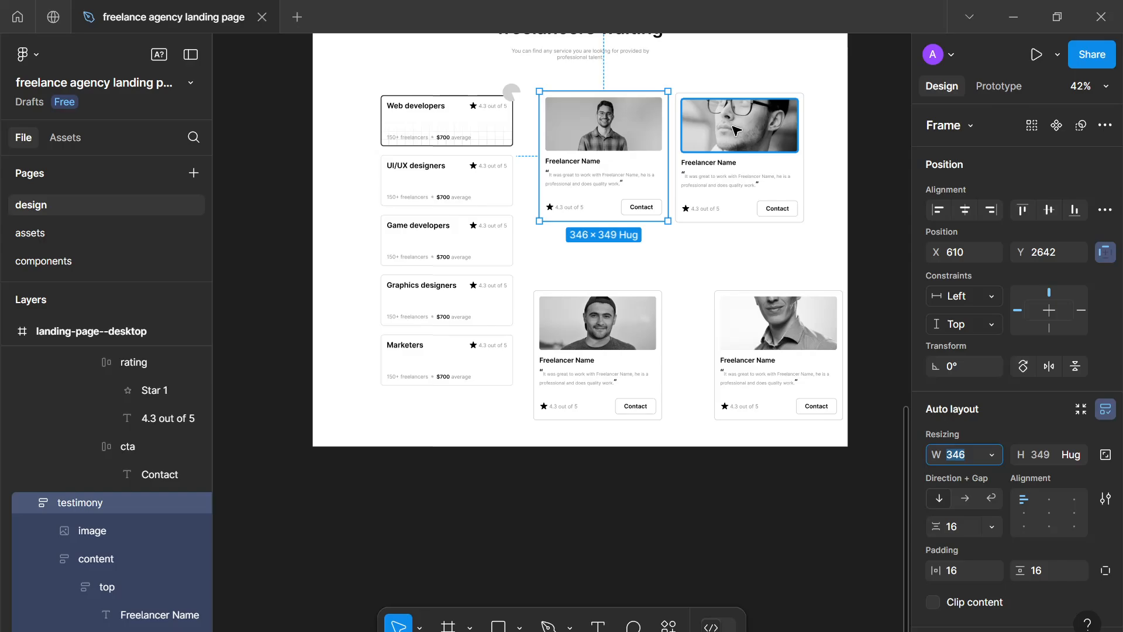
click(755, 199)
click(936, 446)
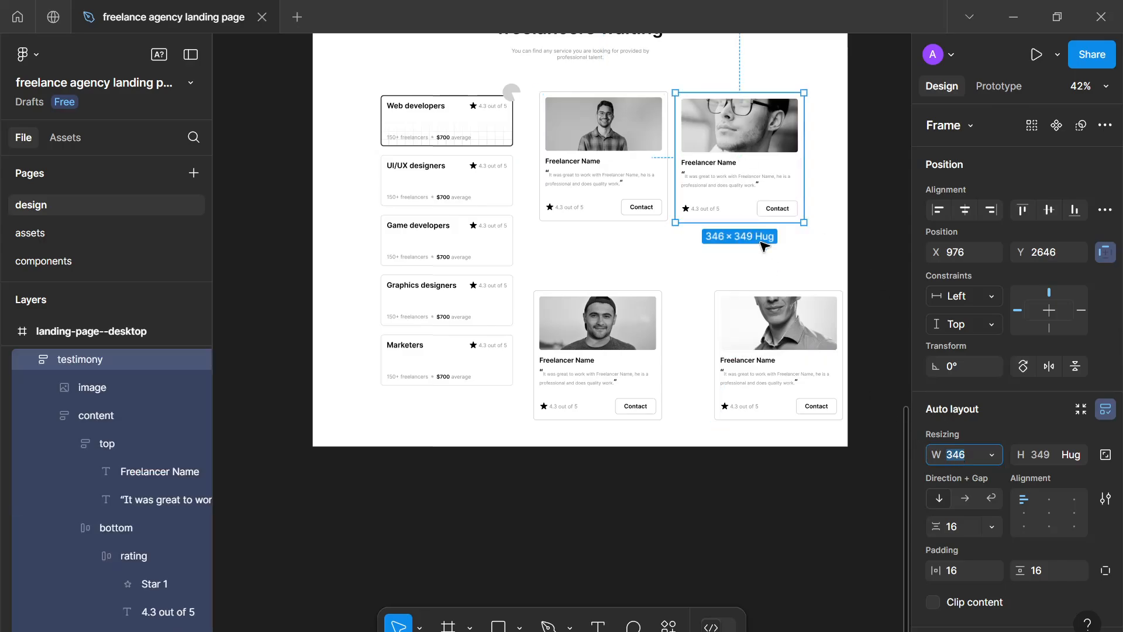
click(768, 246)
click(758, 161)
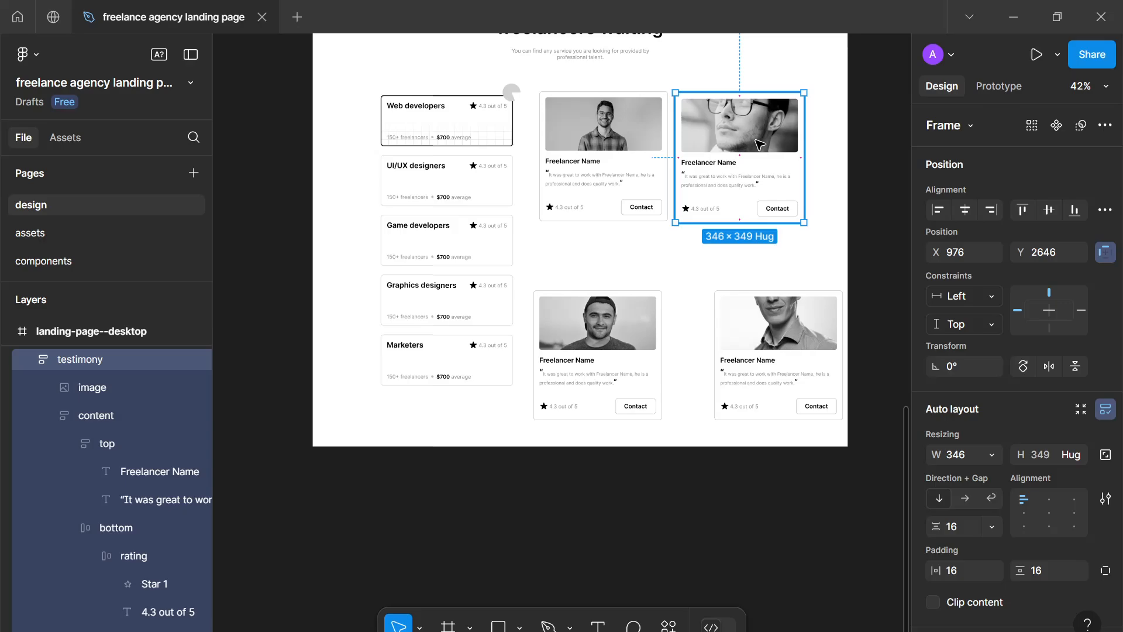
click(758, 144)
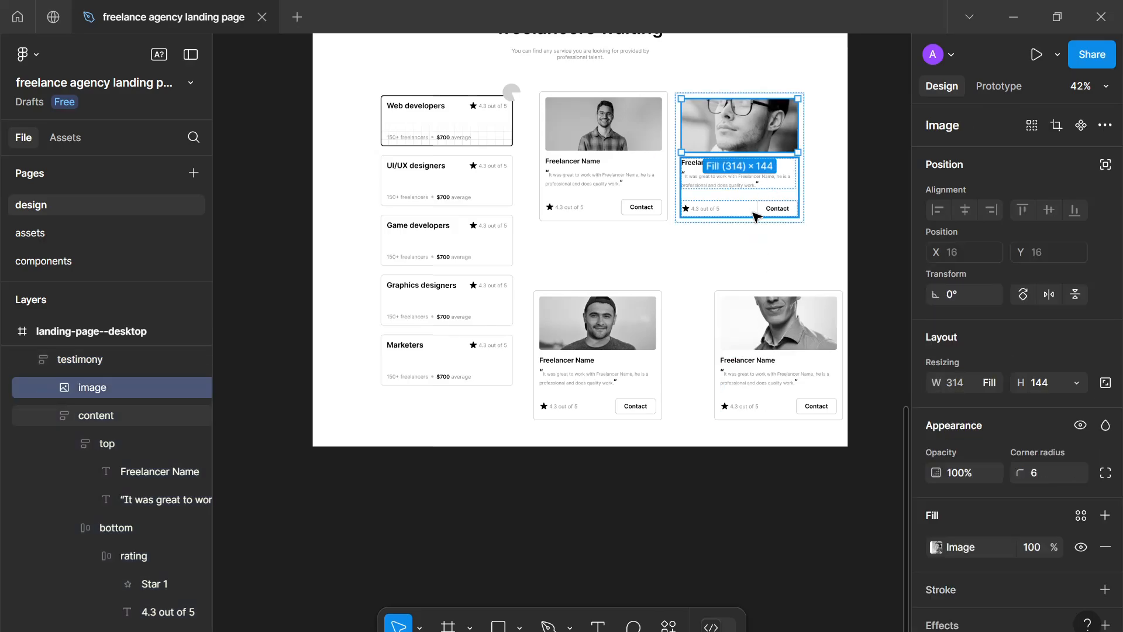
click(722, 258)
Step: Move the glasses card down to the lower row and put the backwards-cap card in its place at X 979, Y 2646
click(712, 217)
drag(696, 270, 672, 383)
drag(590, 342, 730, 154)
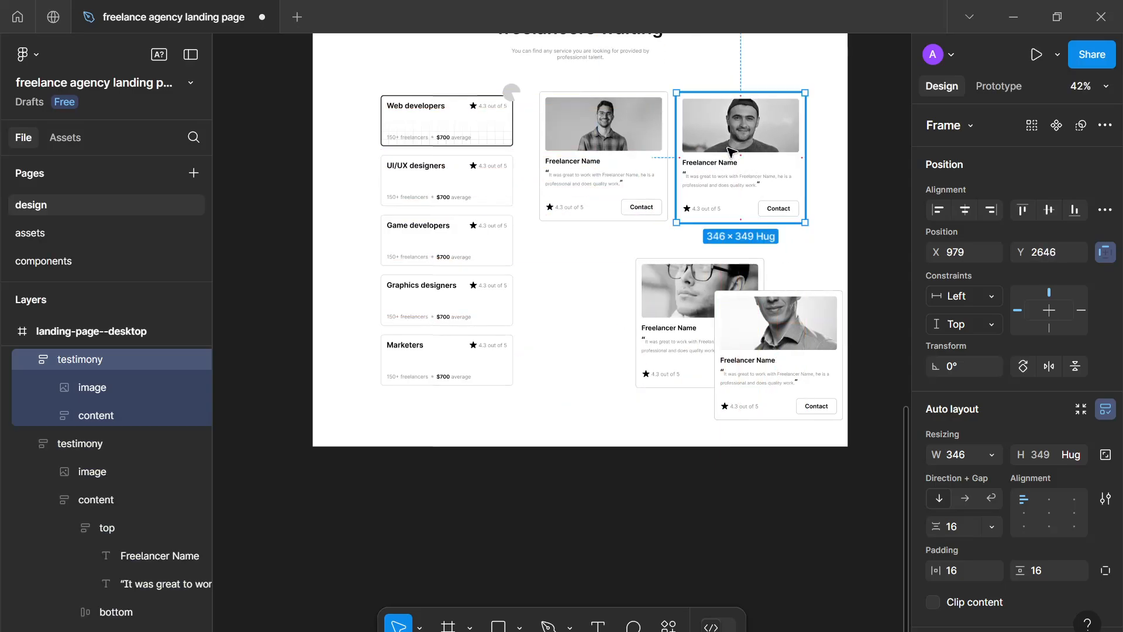
Step: Switch the backwards-cap photo to Crop mode, shift the picture down to show the whole cap, and close the image settings
click(730, 152)
click(942, 546)
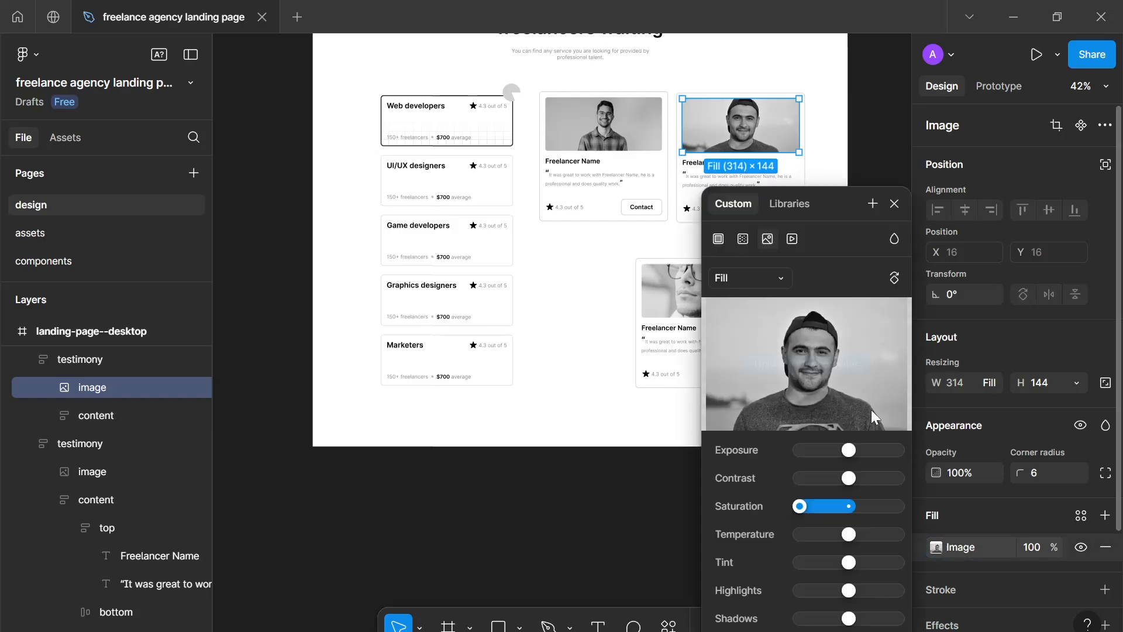
click(757, 276)
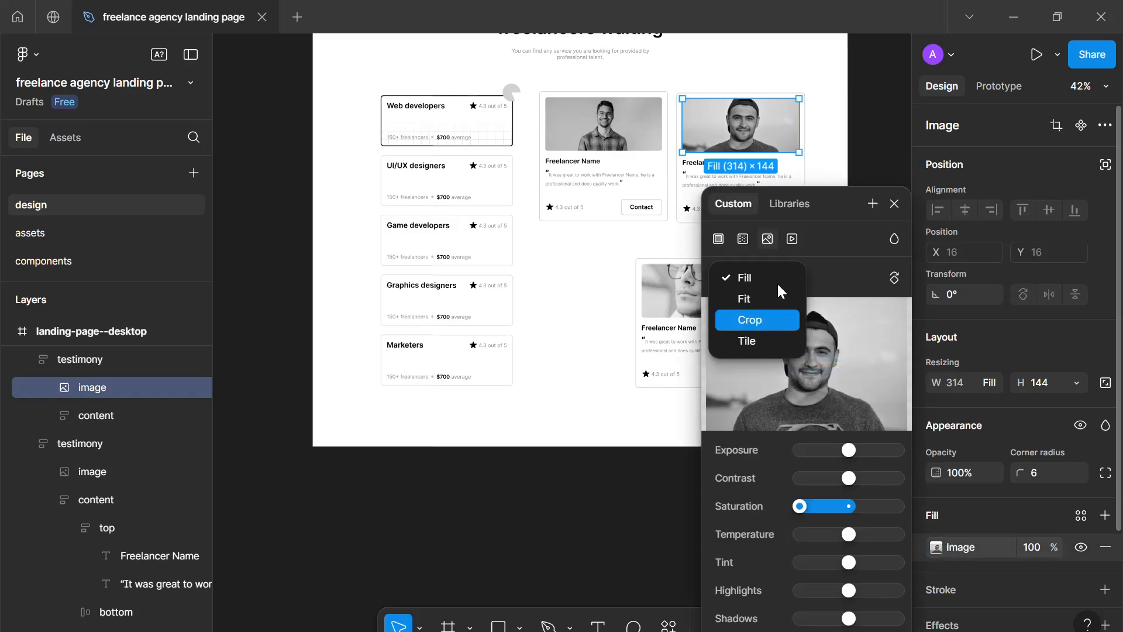
click(777, 319)
drag(756, 125, 759, 132)
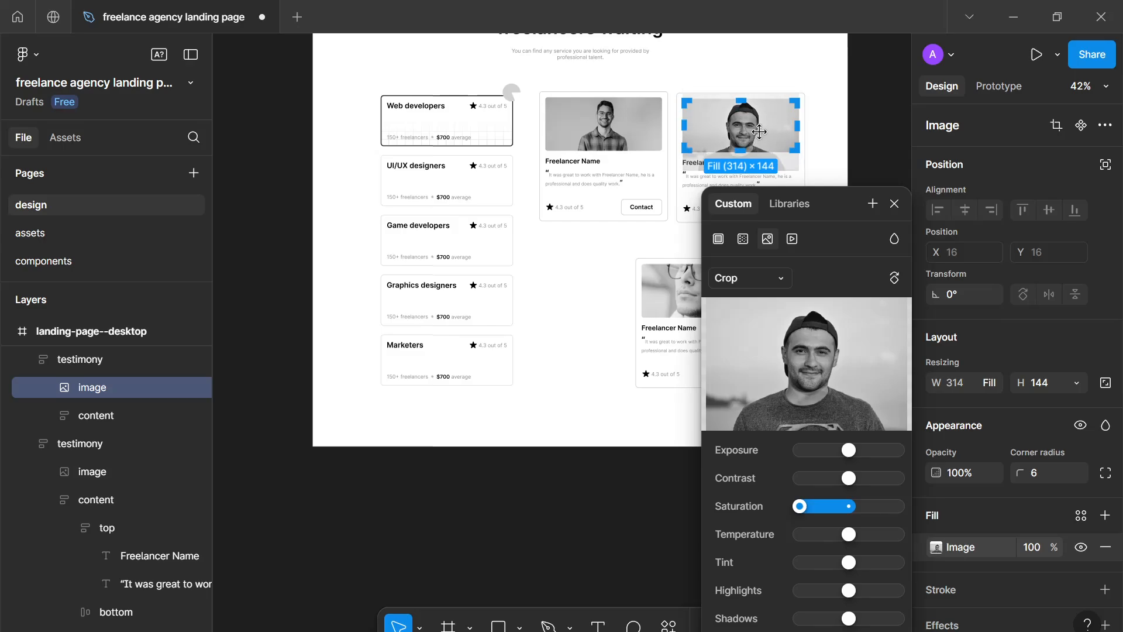
key(Escape)
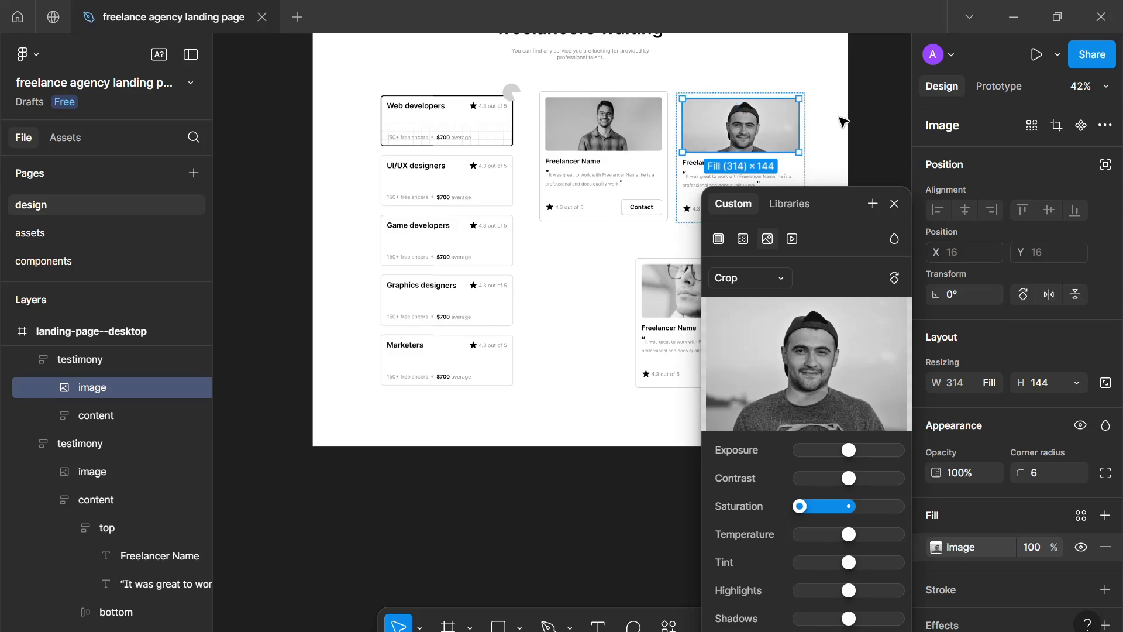
click(894, 205)
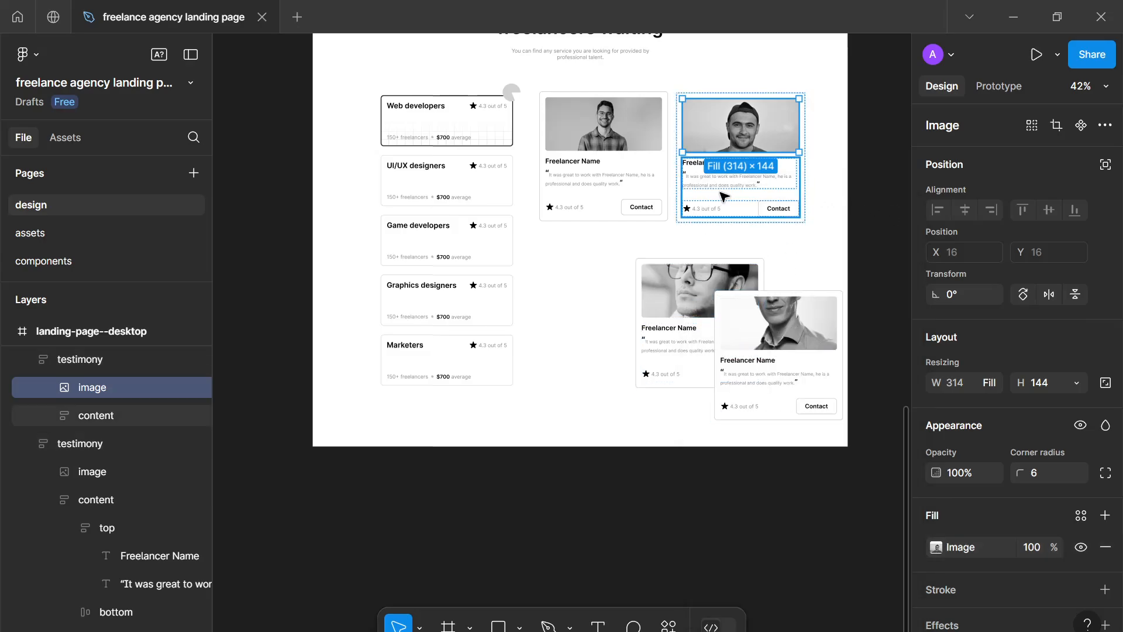
Step: Place the gray-shirt card directly below the plaid-shirt card and move the glasses card below the backwards-cap card
click(786, 243)
click(766, 194)
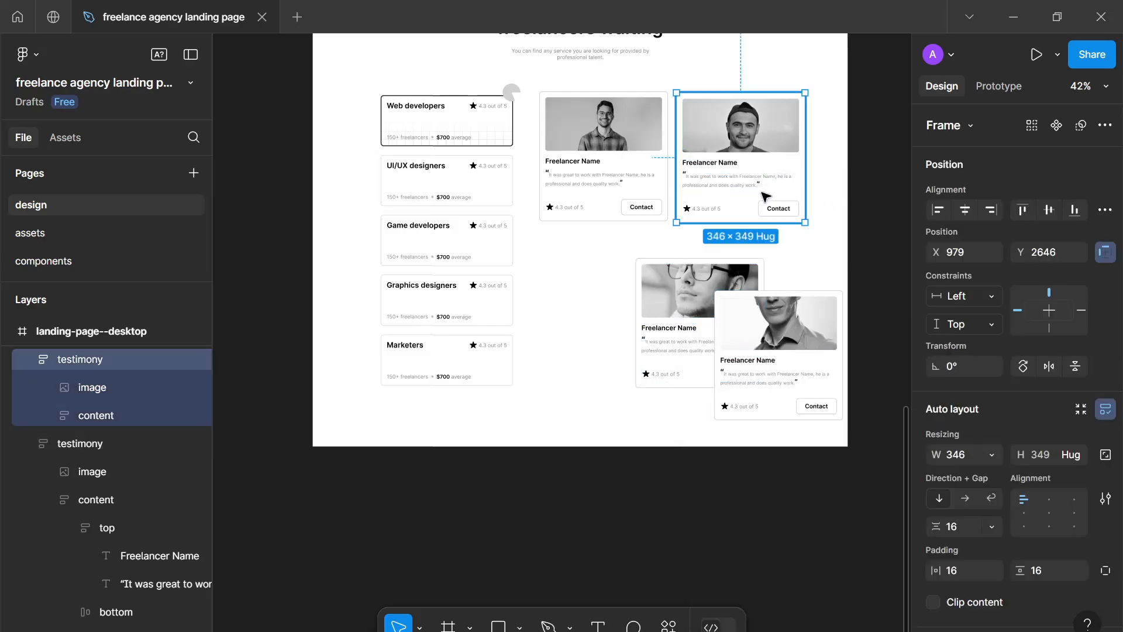
click(775, 343)
drag(772, 338, 592, 298)
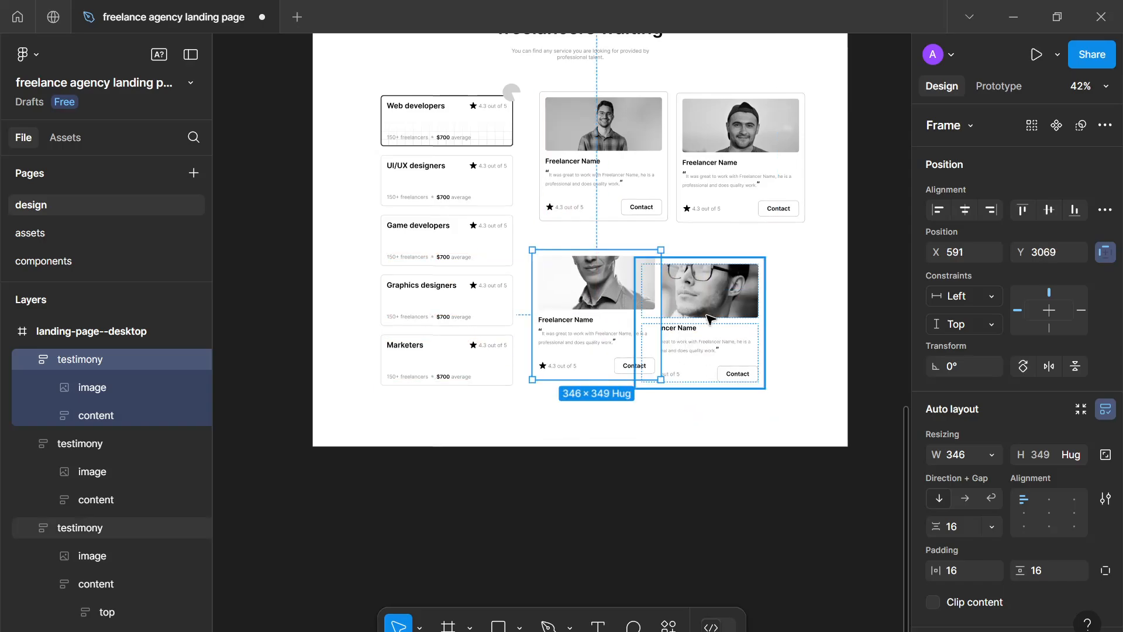
drag(707, 315, 789, 354)
drag(633, 316, 639, 294)
Step: Try switching the gray-shirt photo to Crop mode and shifting the picture down until the man's face shows
click(636, 274)
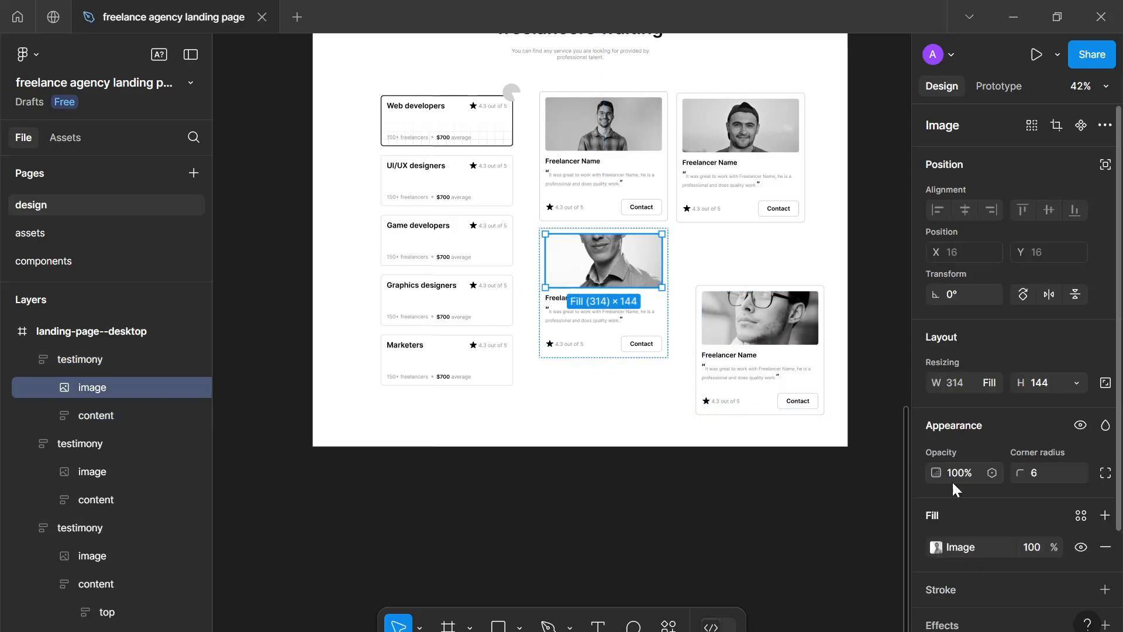
click(935, 549)
click(777, 274)
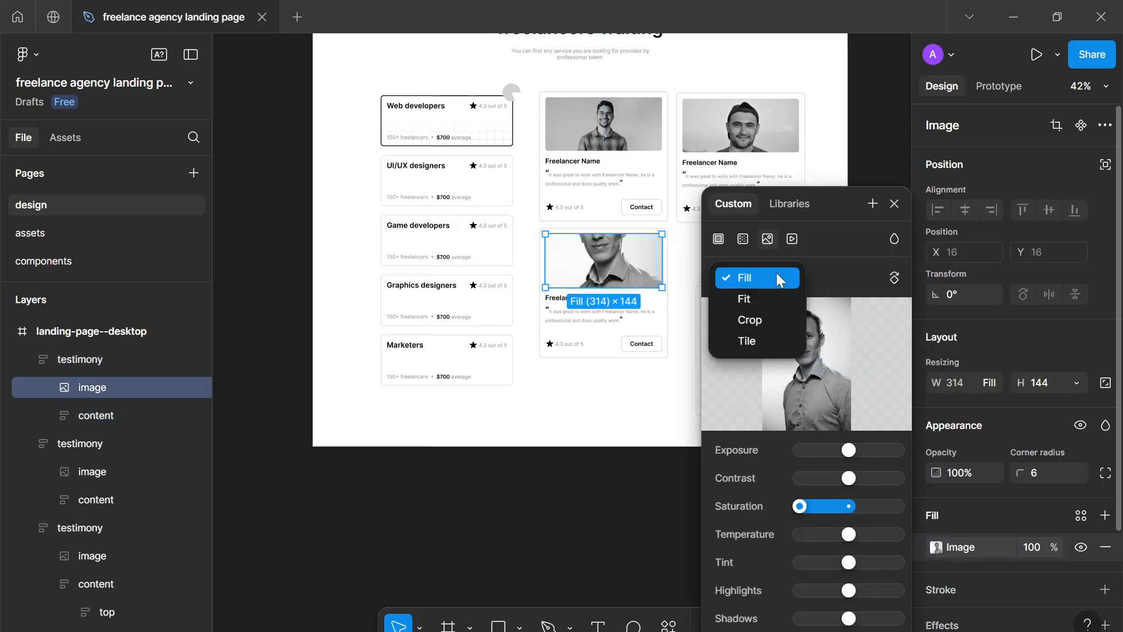
click(754, 318)
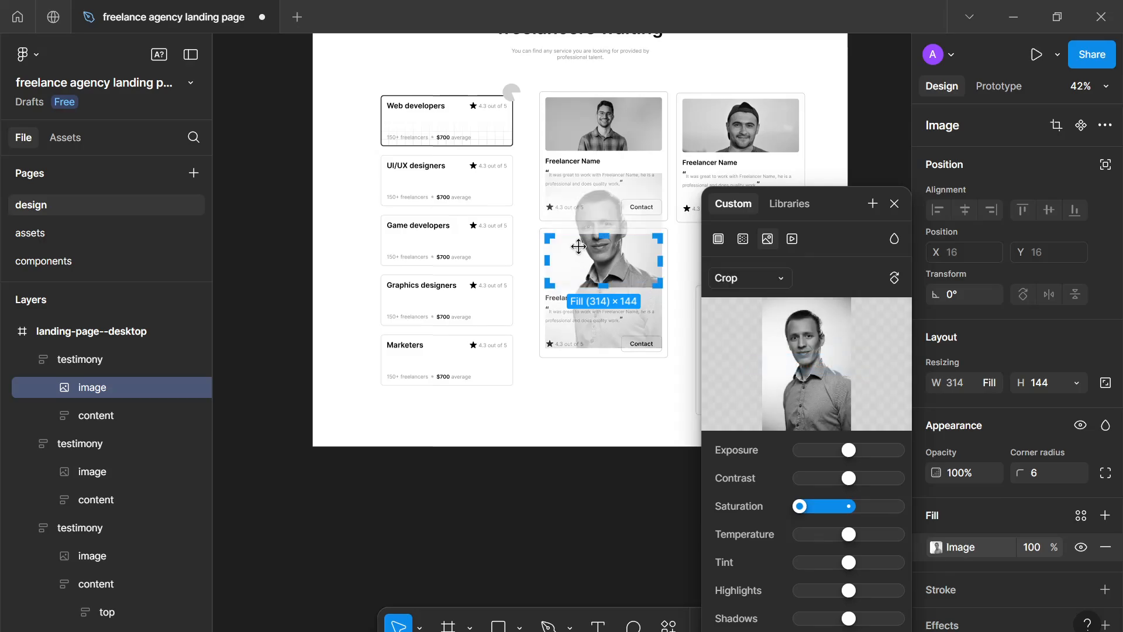
drag(579, 243, 592, 282)
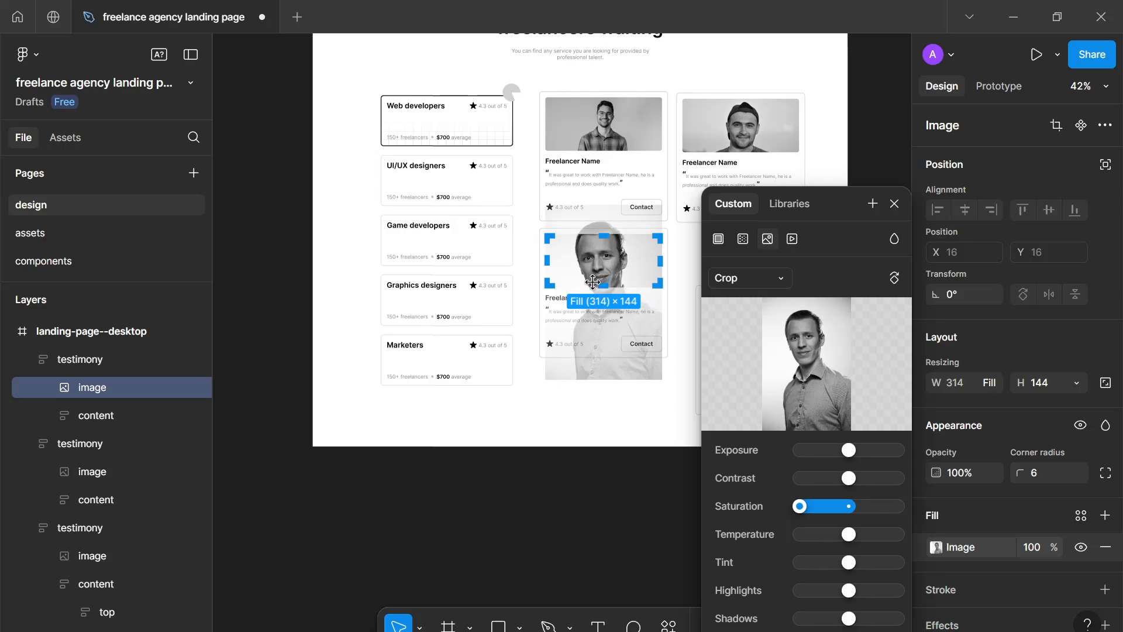
Step: Try shrinking the gray-shirt picture inside its crop area, centre it in the frame, and close the image settings
drag(663, 381, 635, 340)
drag(625, 260, 631, 275)
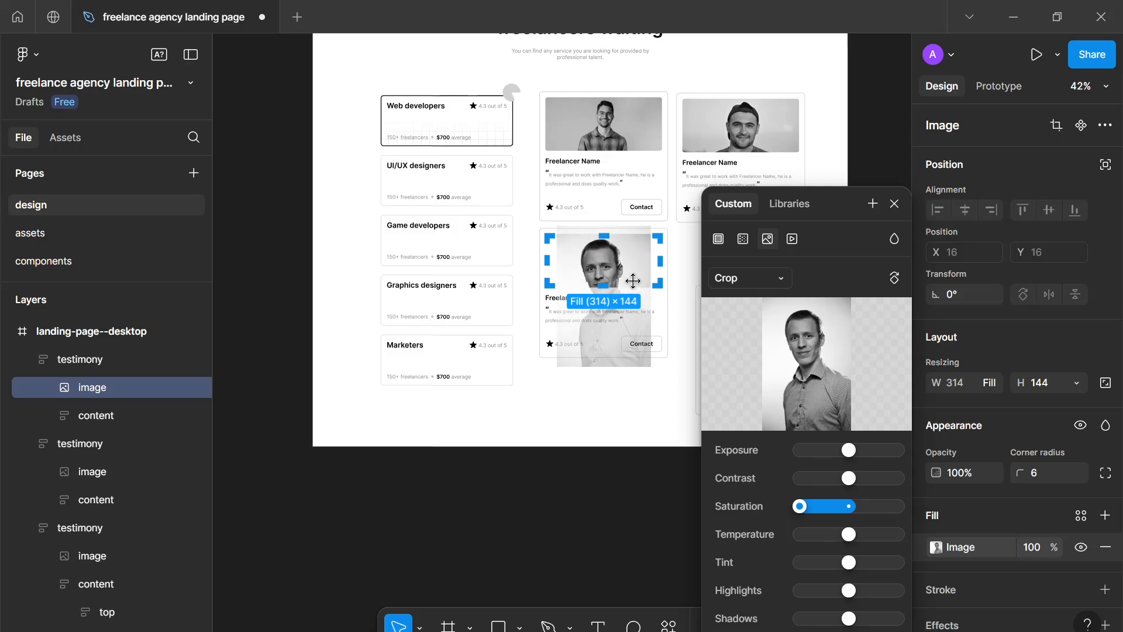
drag(639, 367, 610, 325)
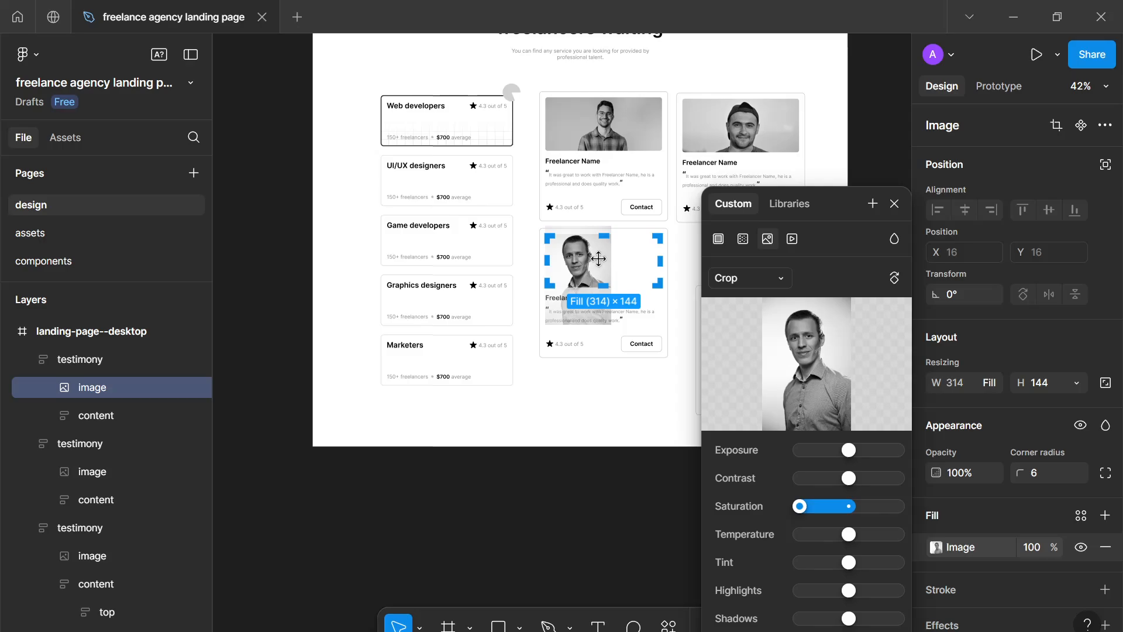
drag(598, 258, 618, 261)
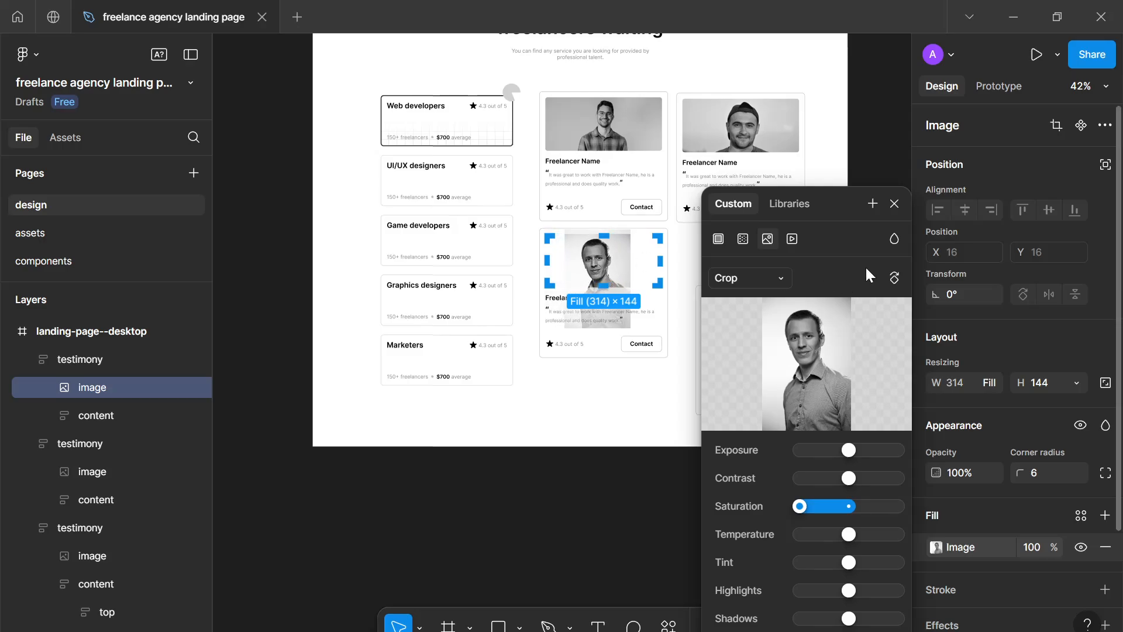
click(895, 205)
click(802, 248)
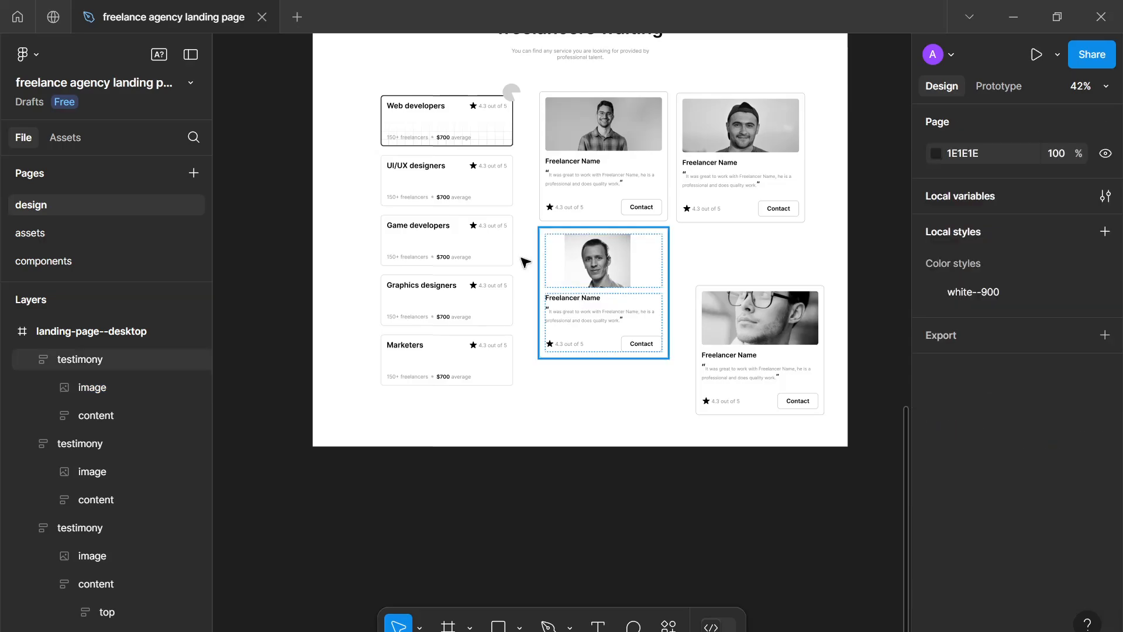
Step: Add a black 000000 fill at 20% to the gray-shirt image and place it beneath the picture
scroll(550, 252, up, 5)
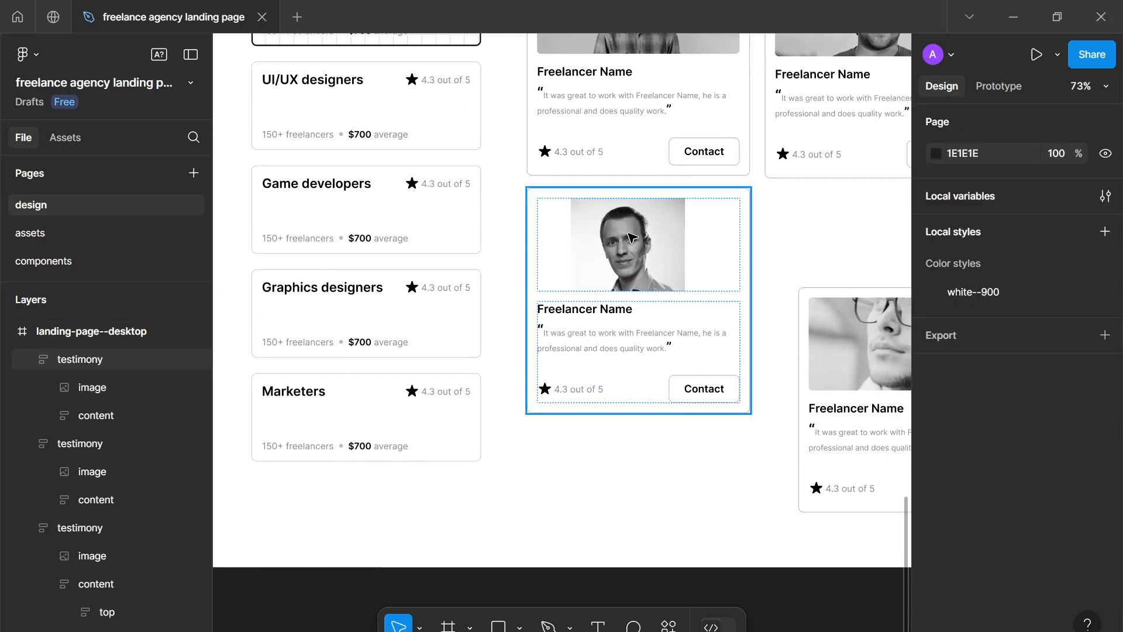
double_click(630, 237)
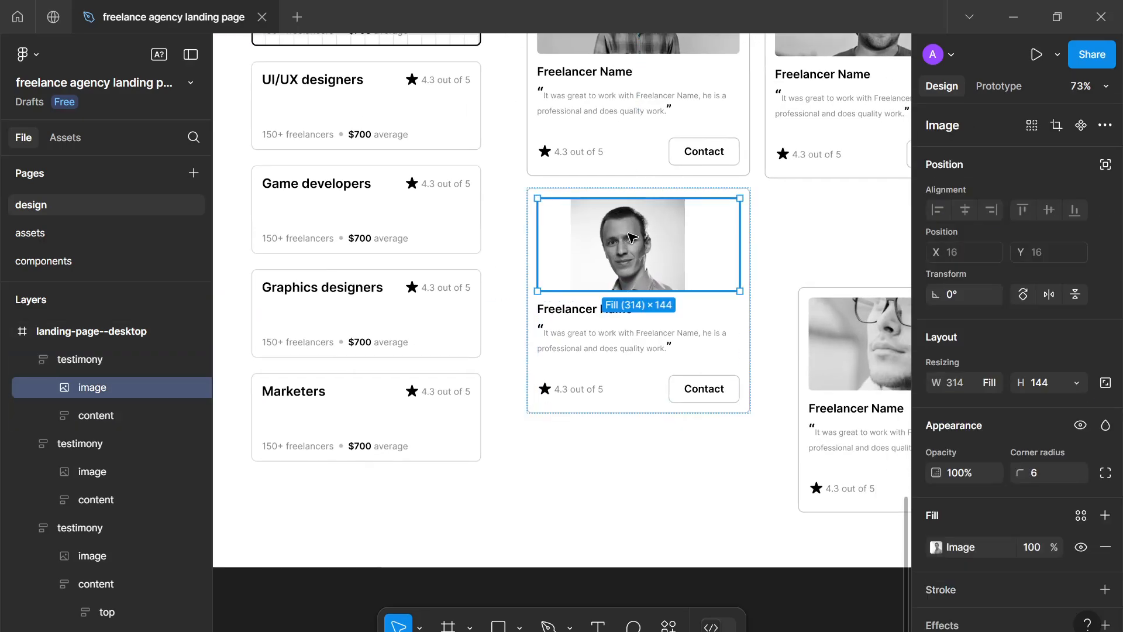
click(1103, 516)
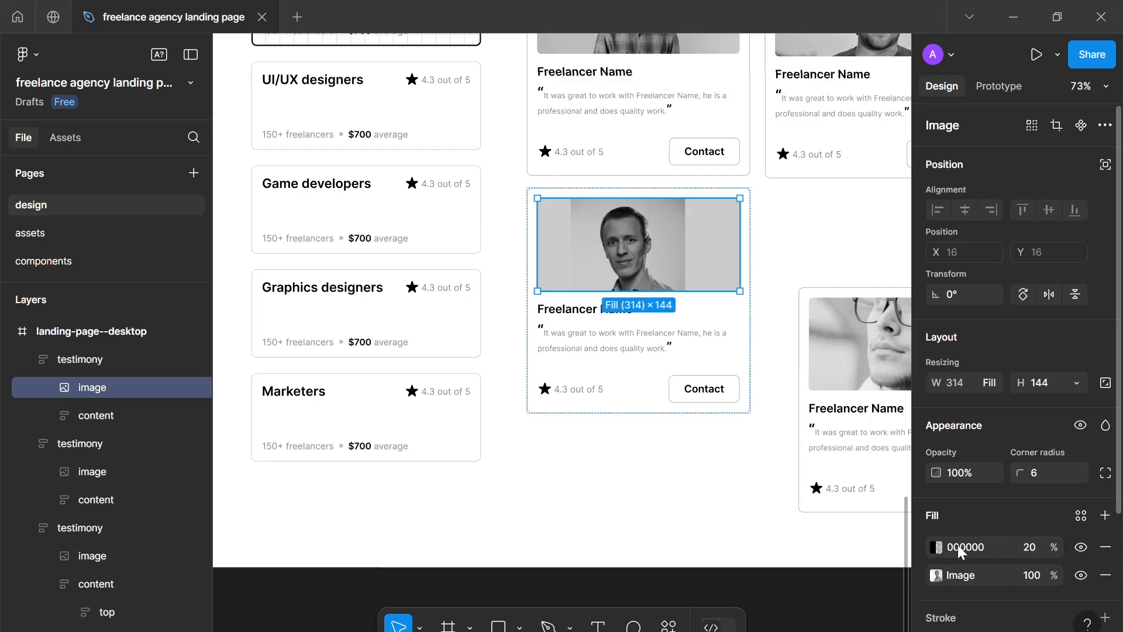
click(1067, 554)
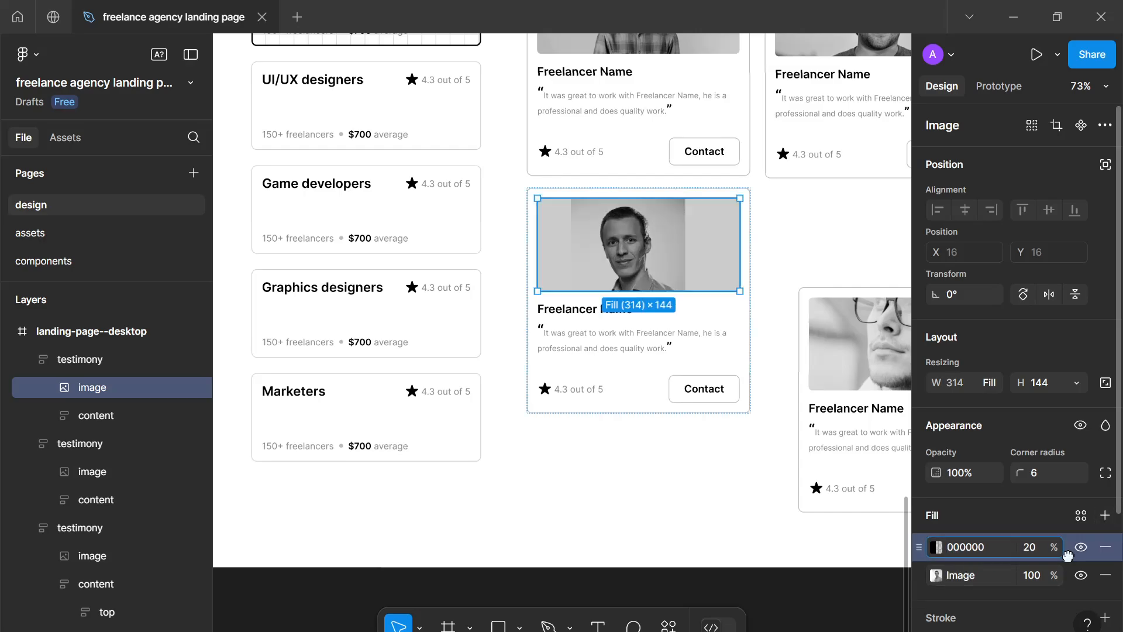
drag(916, 542, 916, 582)
click(937, 548)
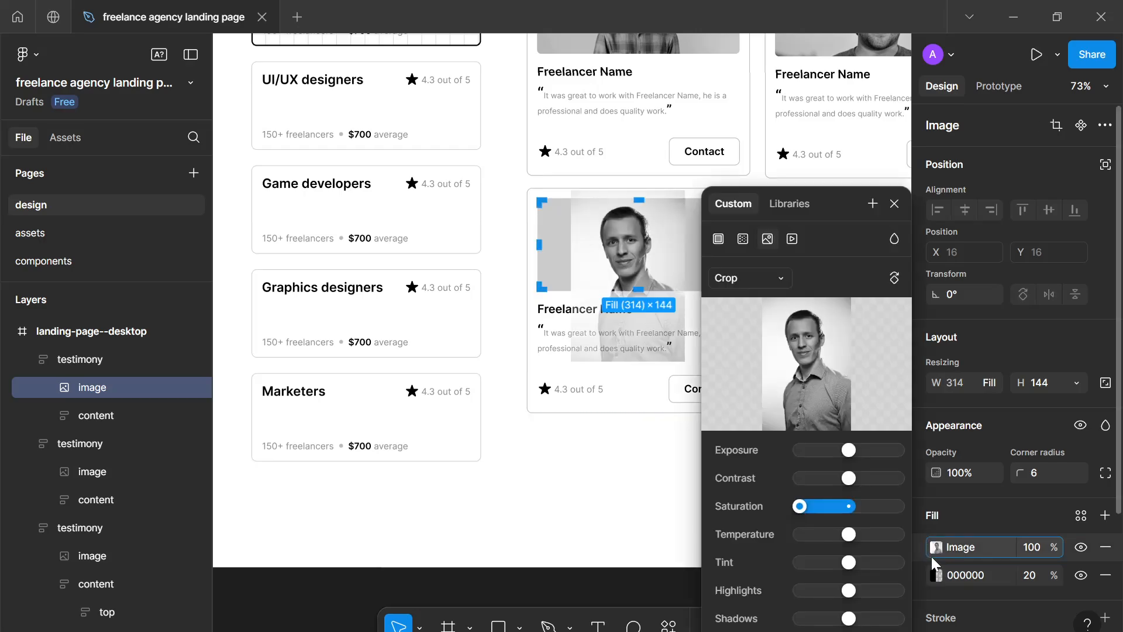
Step: Try matching the fill beneath the gray-shirt picture to its backdrop by sampling colours, finishing on CDCDCD, and close the colour picker
click(936, 575)
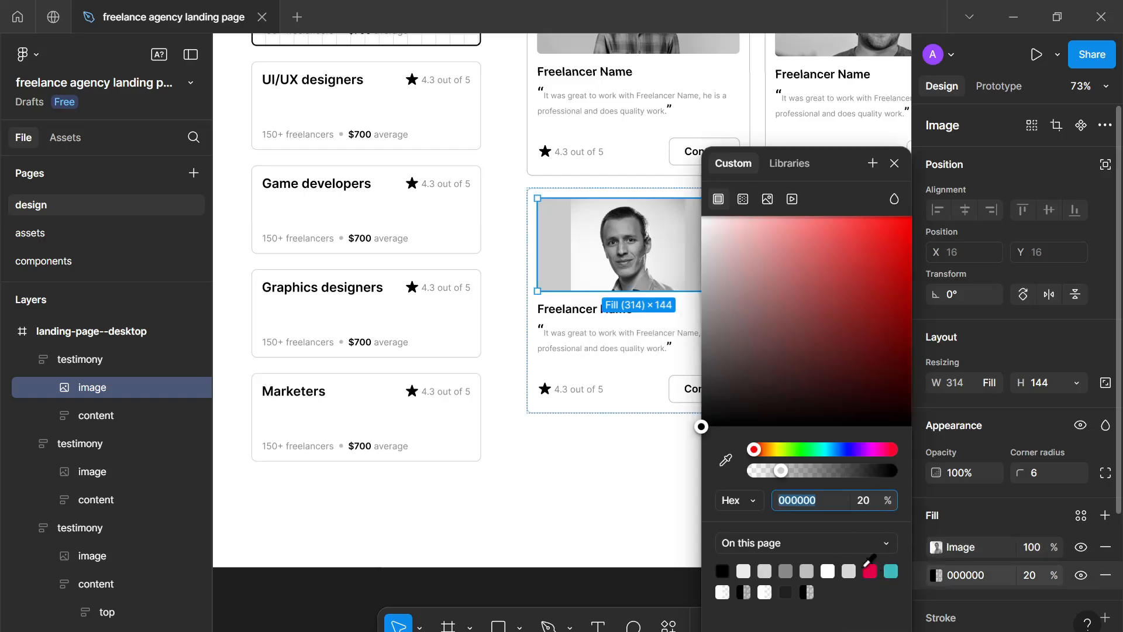
click(725, 460)
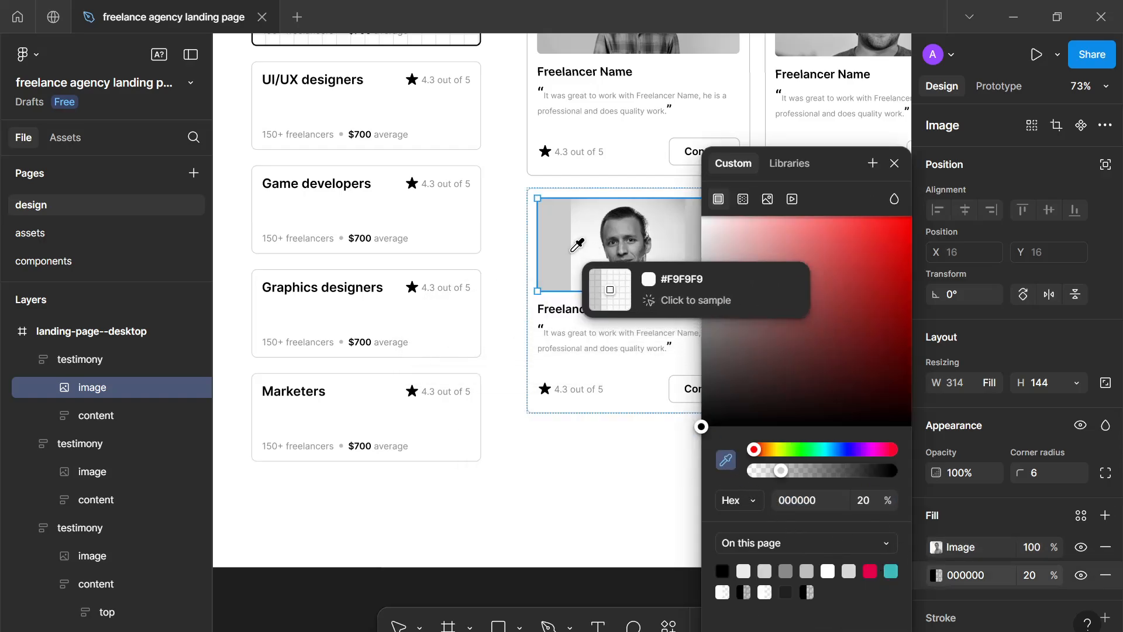
click(597, 224)
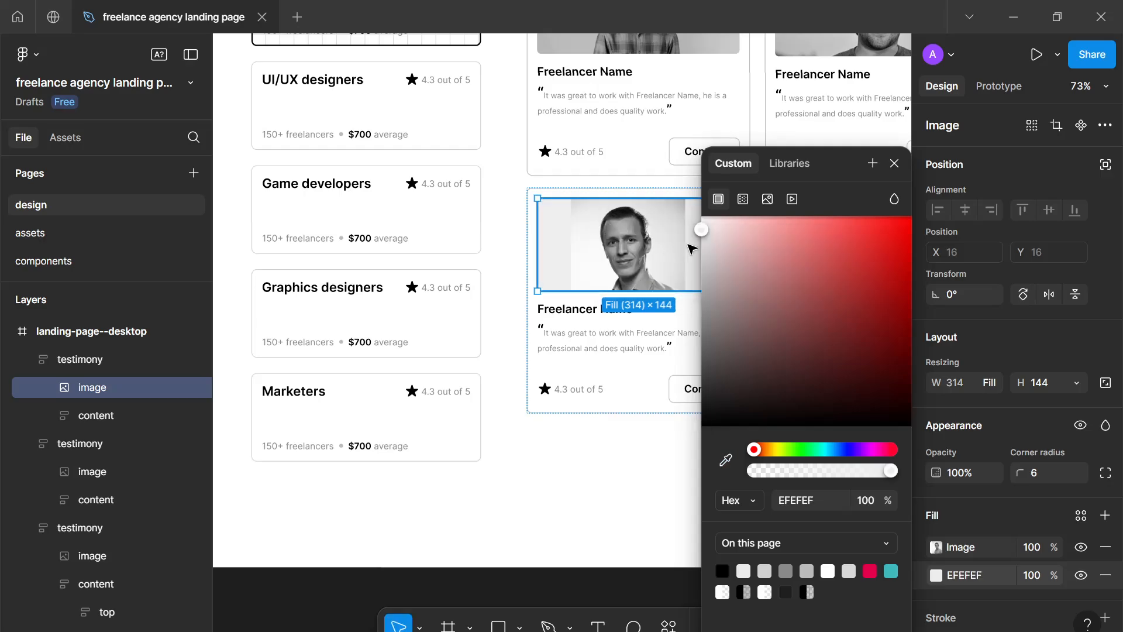
click(718, 459)
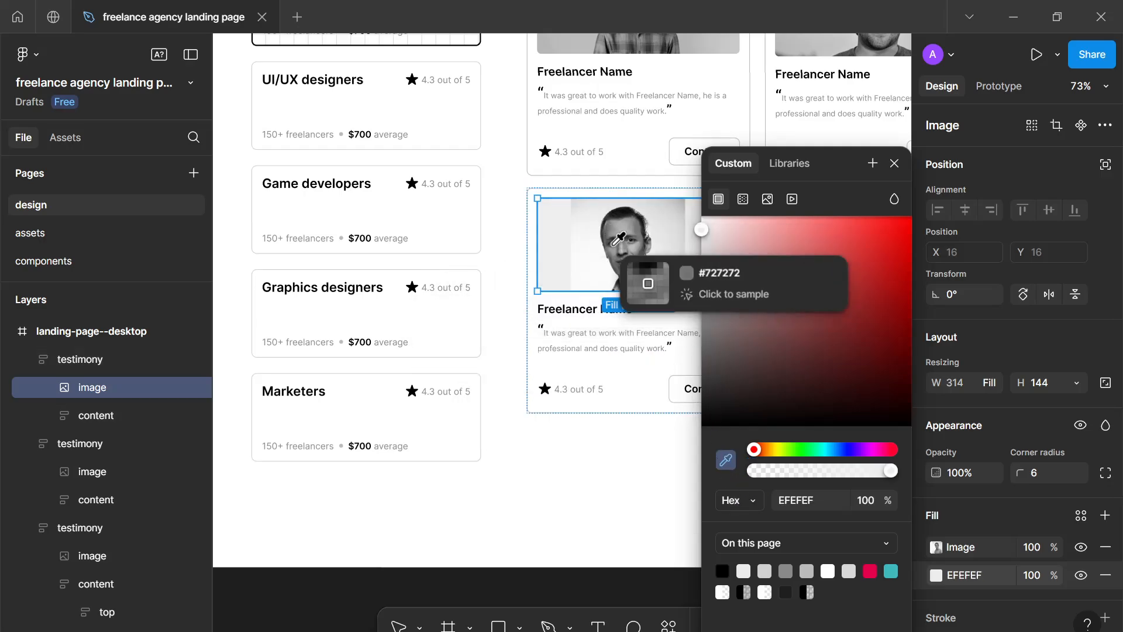
click(575, 200)
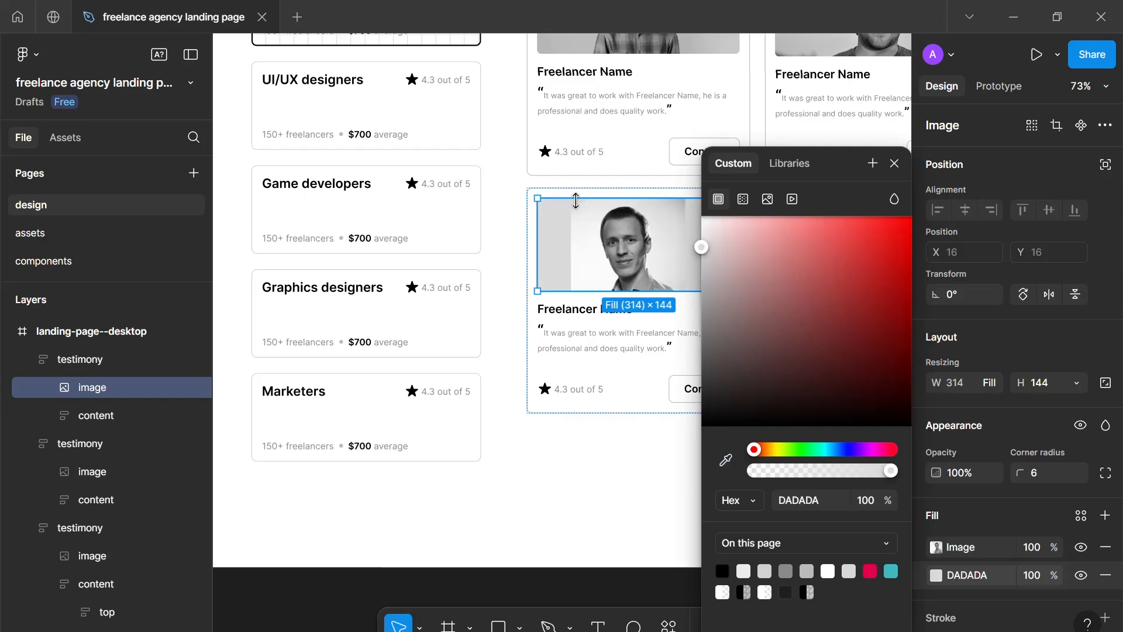
drag(764, 273, 625, 134)
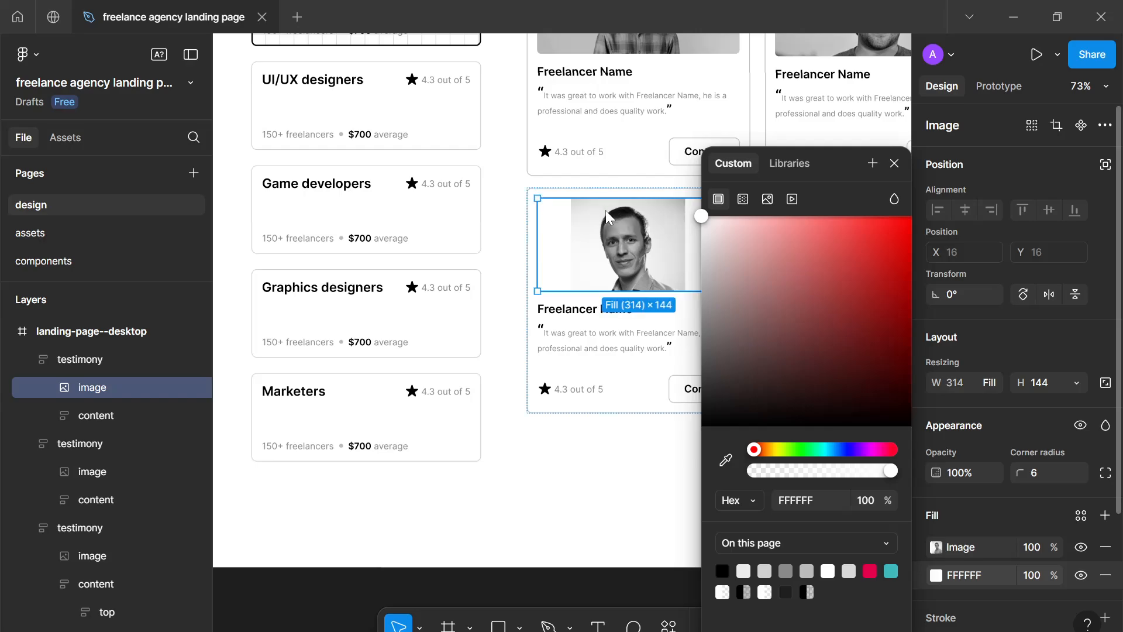
mouse_move(601, 226)
mouse_down()
mouse_move(589, 239)
mouse_move(584, 220)
mouse_up()
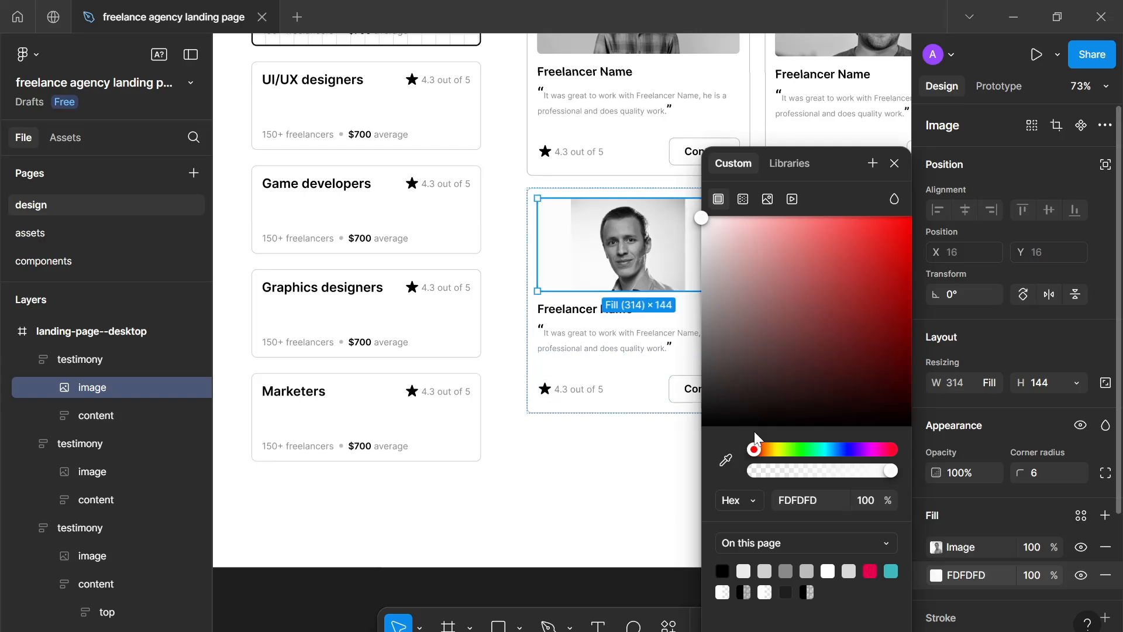
click(726, 460)
click(552, 243)
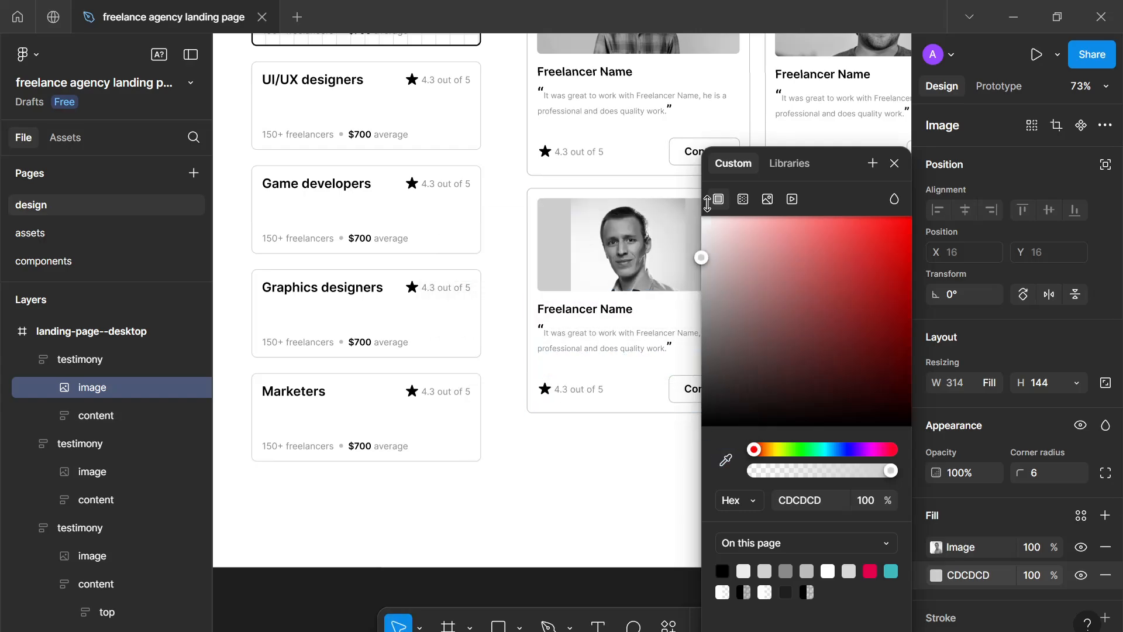
click(894, 164)
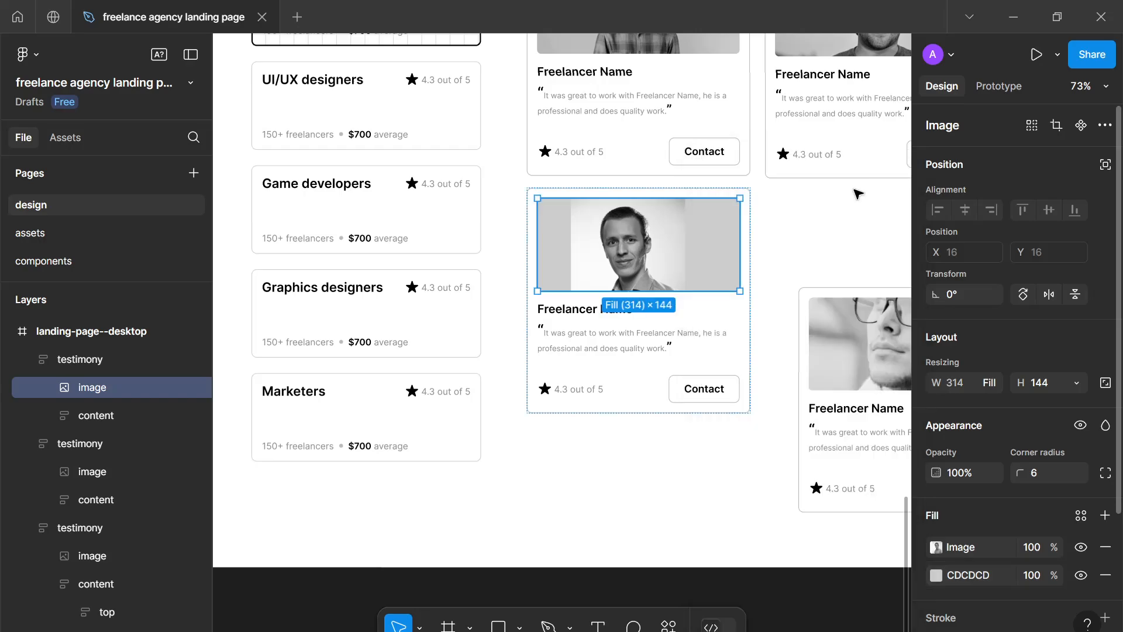
Step: Undo the added background fill and all crop changes on the gray-shirt photo back to Fill mode, and close the image settings
scroll(693, 339, down, 3)
drag(692, 339, 677, 331)
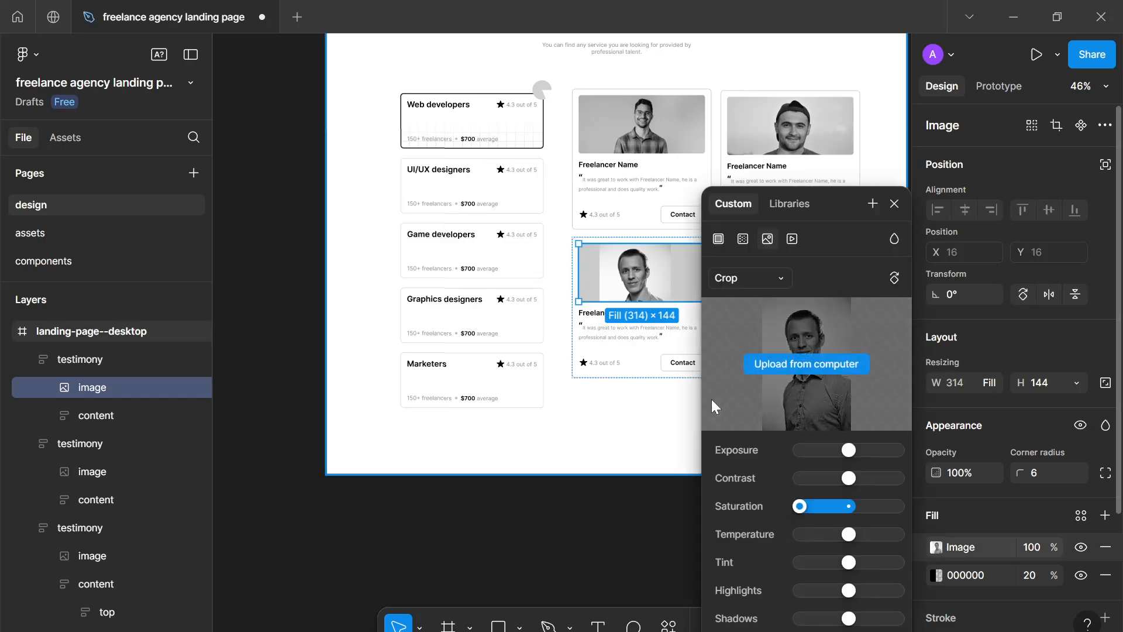
key(Escape)
key(Escape)
key(Escape)
key(Escape)
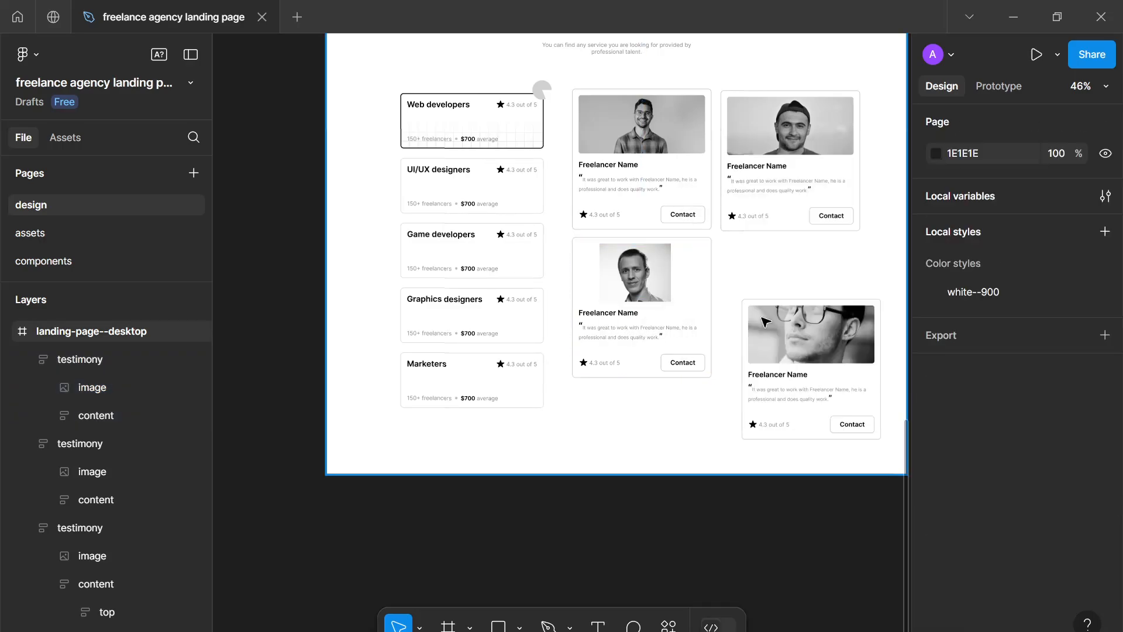
key(ctrl+z)
key(ctrl+z)
key(ctrl+z)
key(ctrl+z)
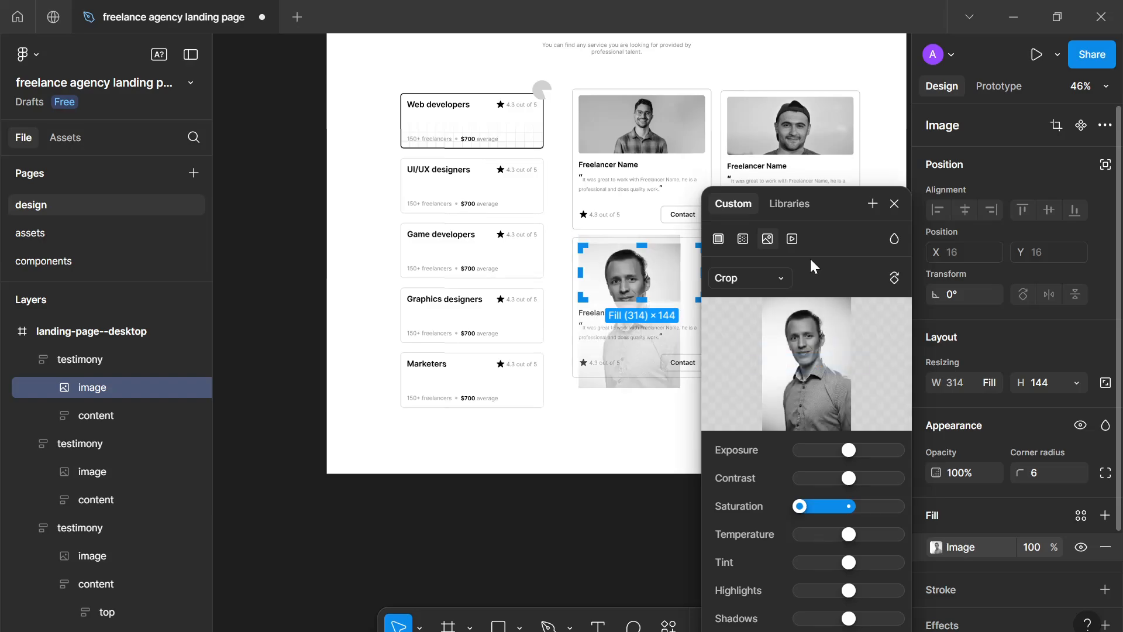
key(ctrl+z)
key(ctrl+z)
key(ctrl+z)
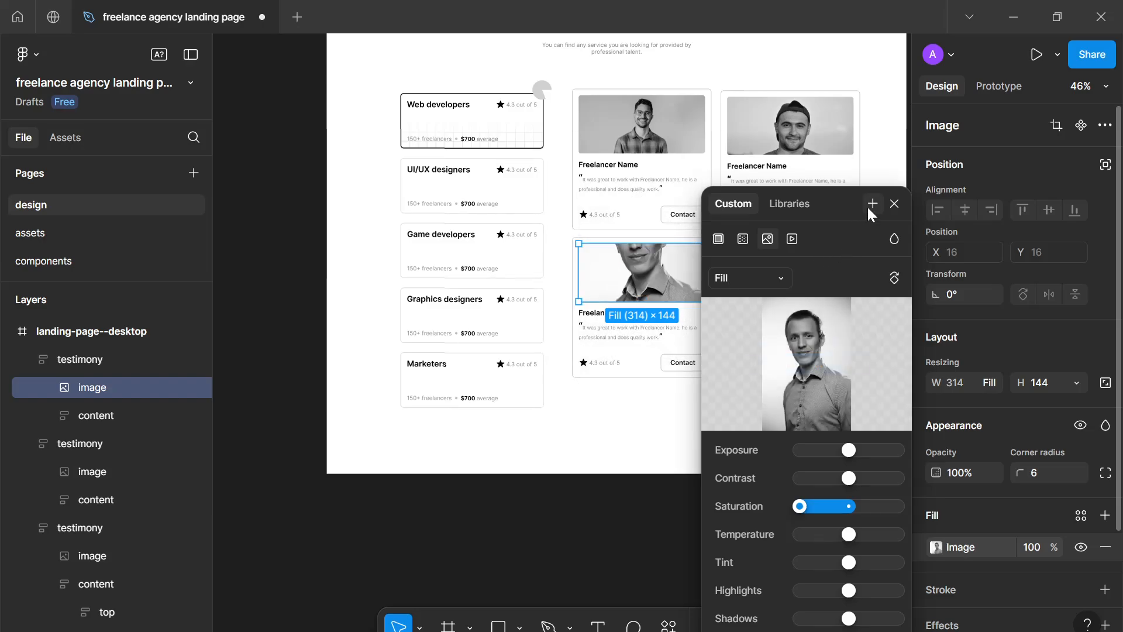
click(894, 203)
Step: Run the Unsplash plugin on the gray-shirt card's image and move its window up slightly
right_click(648, 270)
key(Escape)
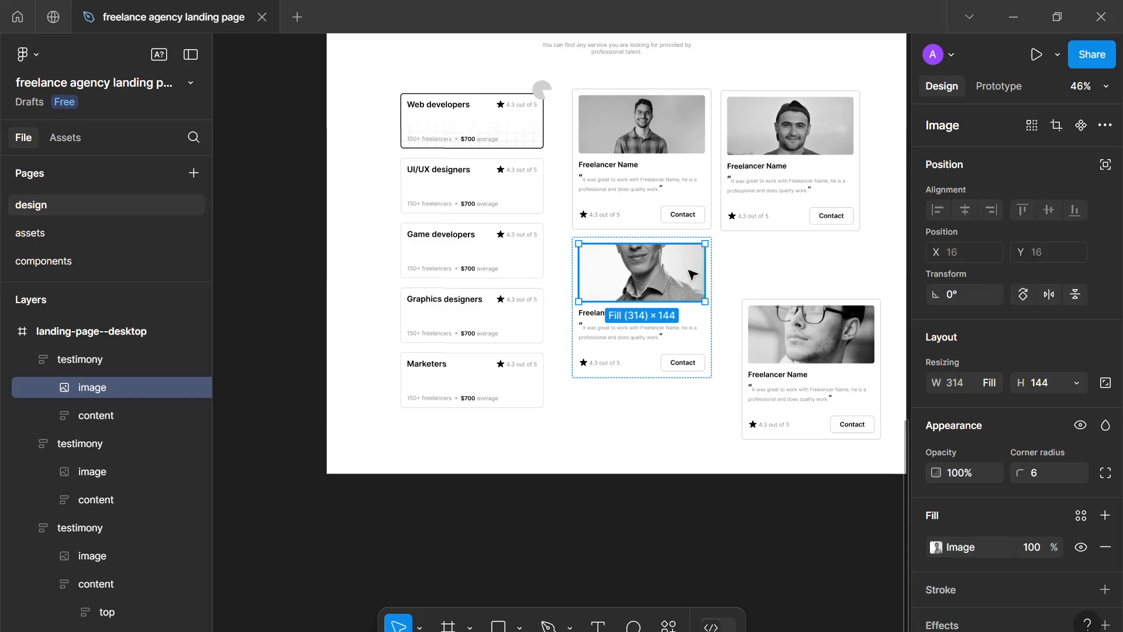
right_click(689, 271)
mouse_move(780, 467)
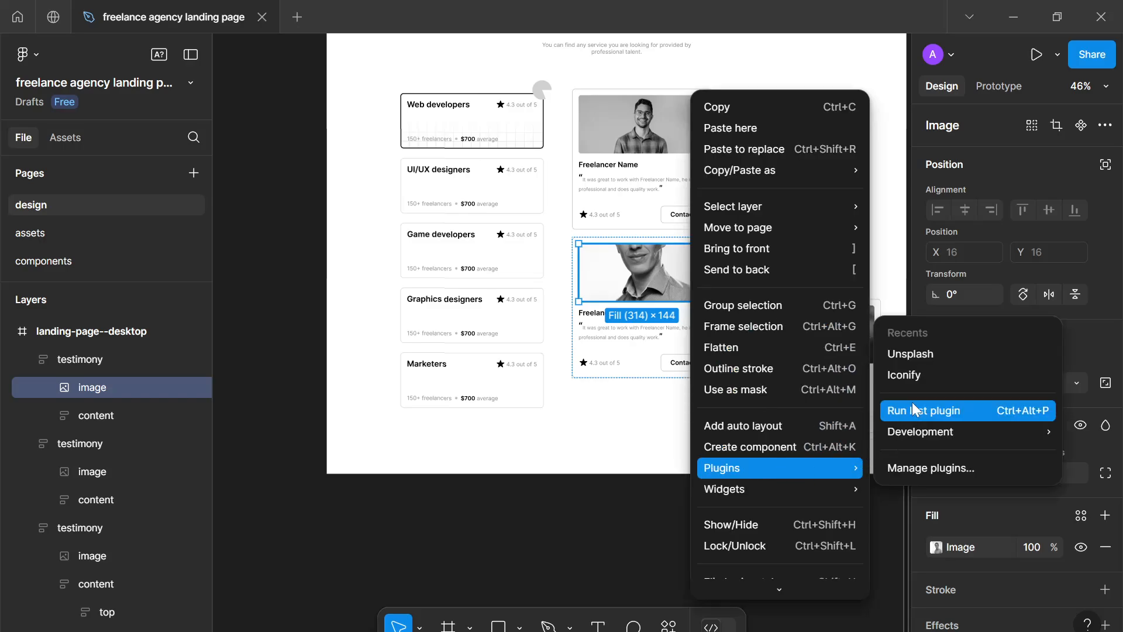
click(915, 352)
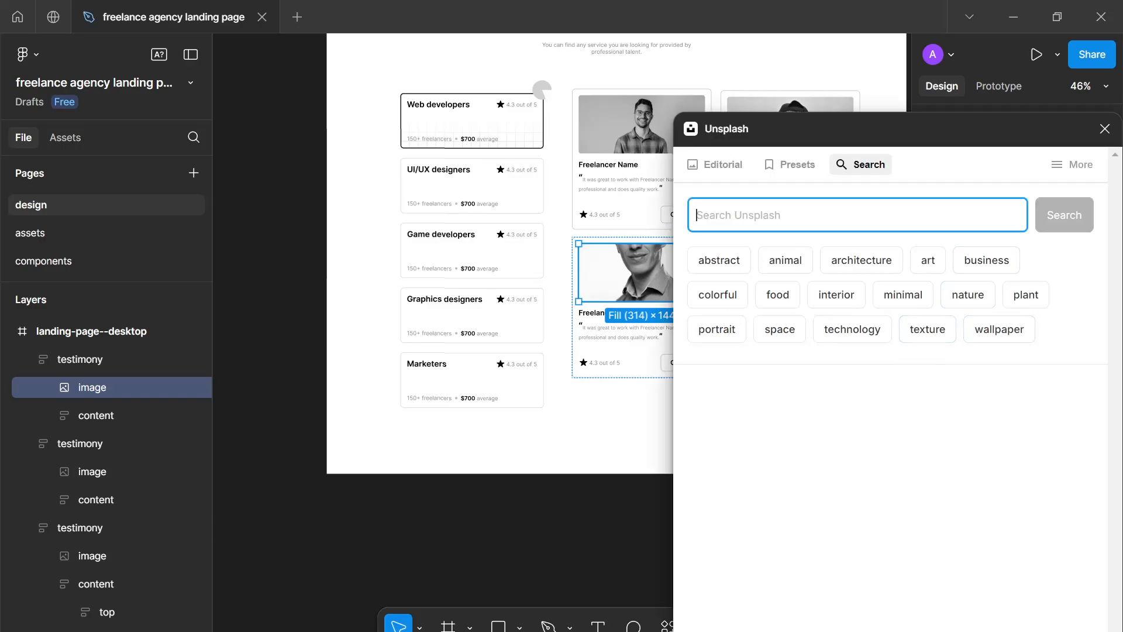
drag(793, 146, 859, 103)
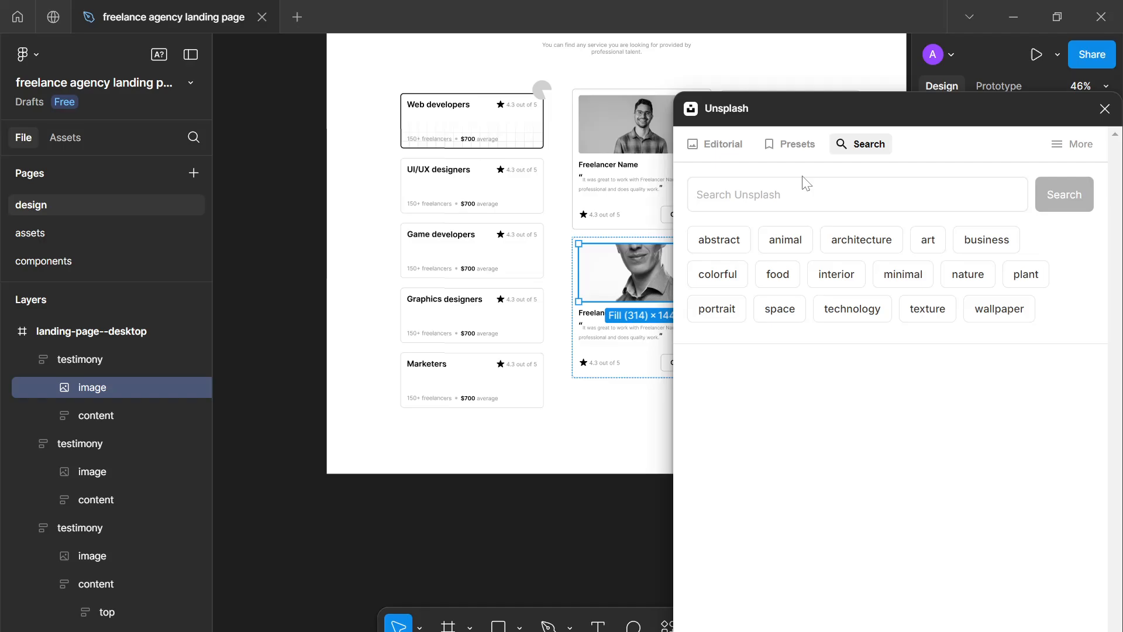
Step: Search Unsplash for "woman" and fill the selected card image with the portrait of the curly-haired woman looking down
click(815, 200)
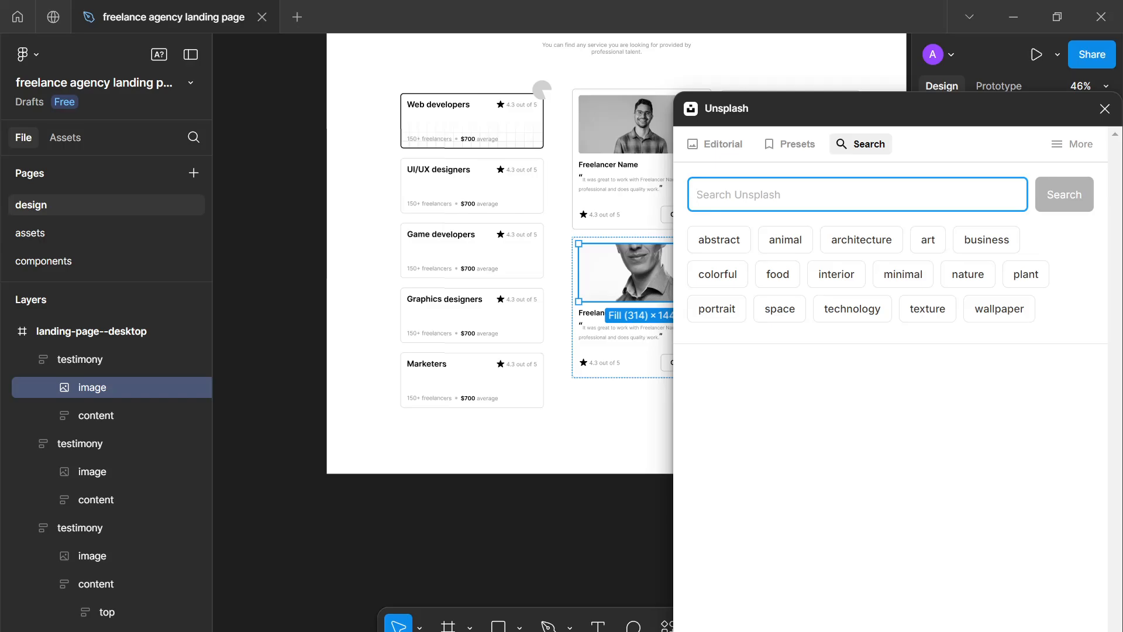
text(woman)
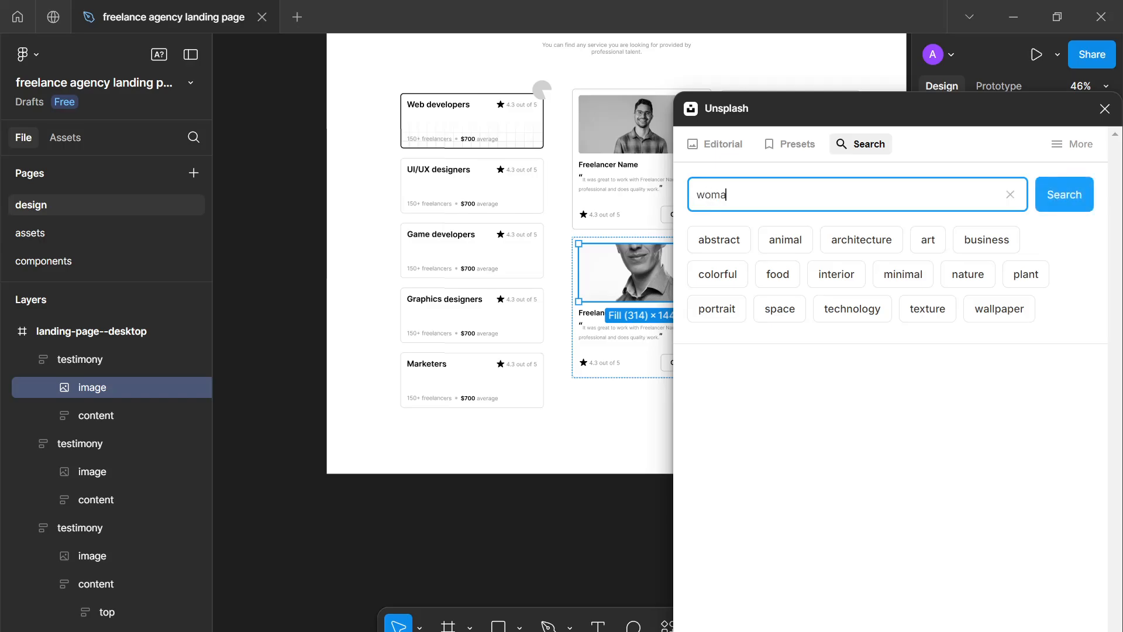
key(Return)
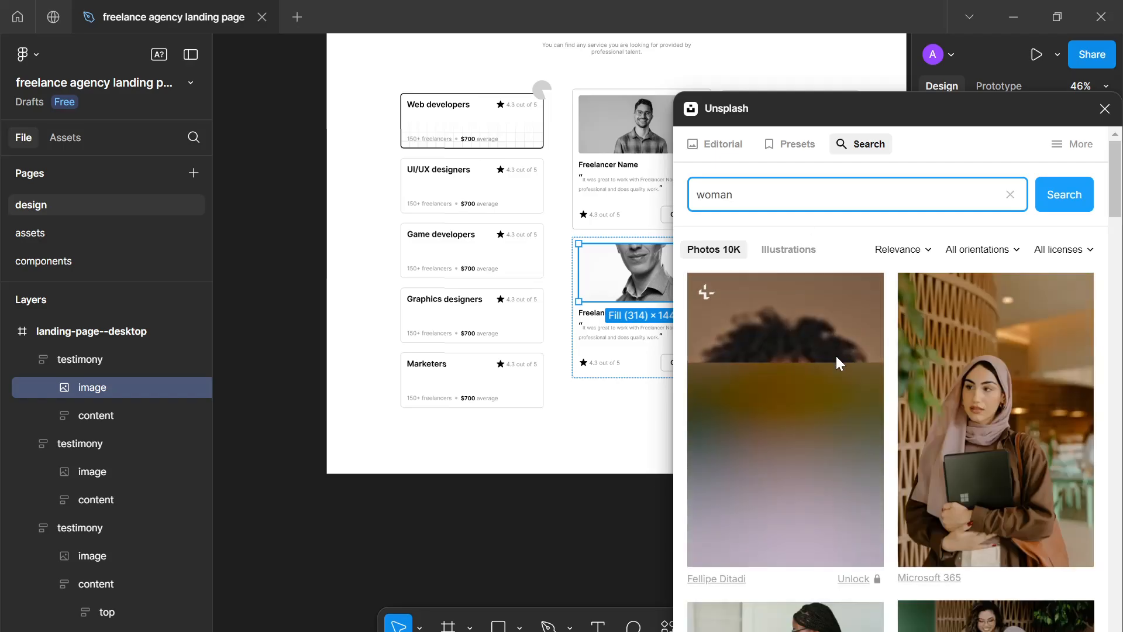
scroll(837, 361, down, 5)
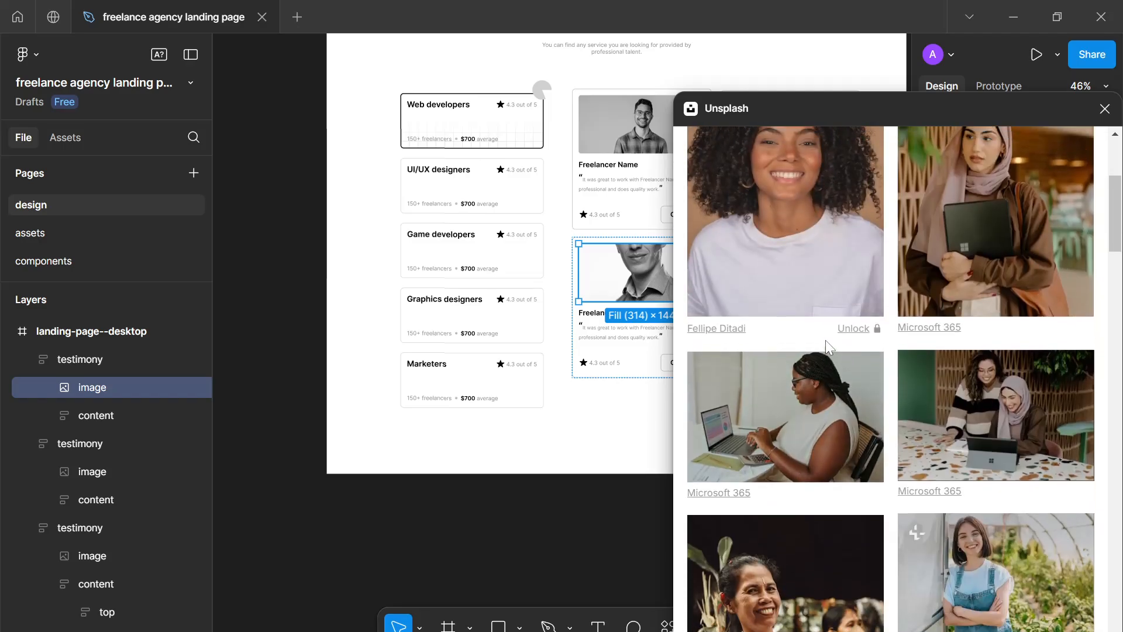
scroll(888, 406, down, 10)
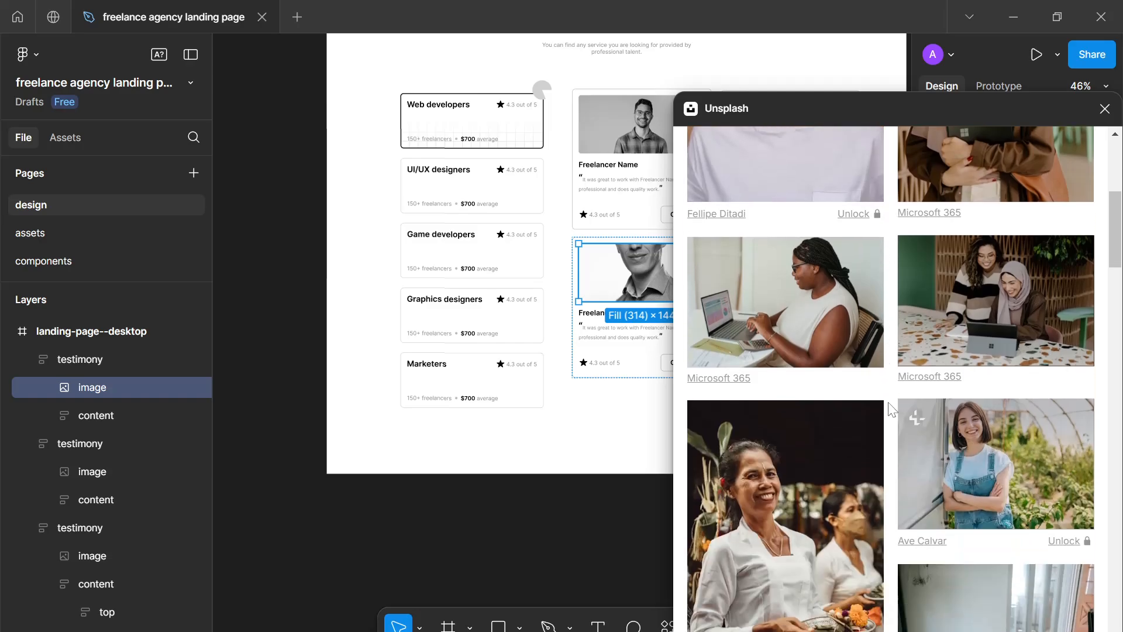
scroll(889, 407, down, 7)
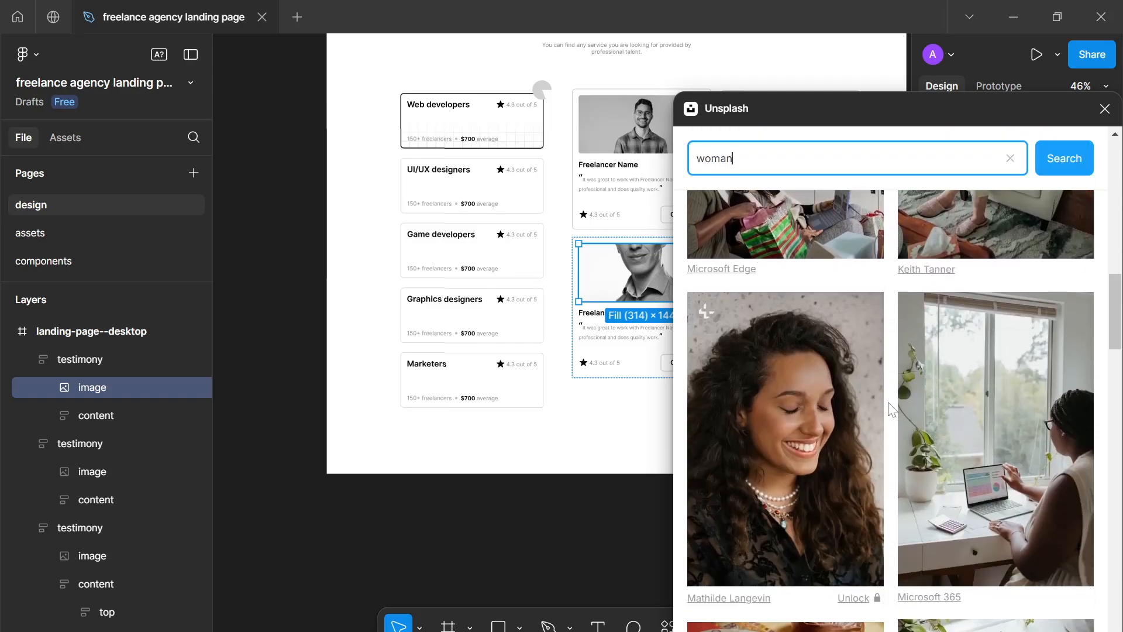
click(830, 367)
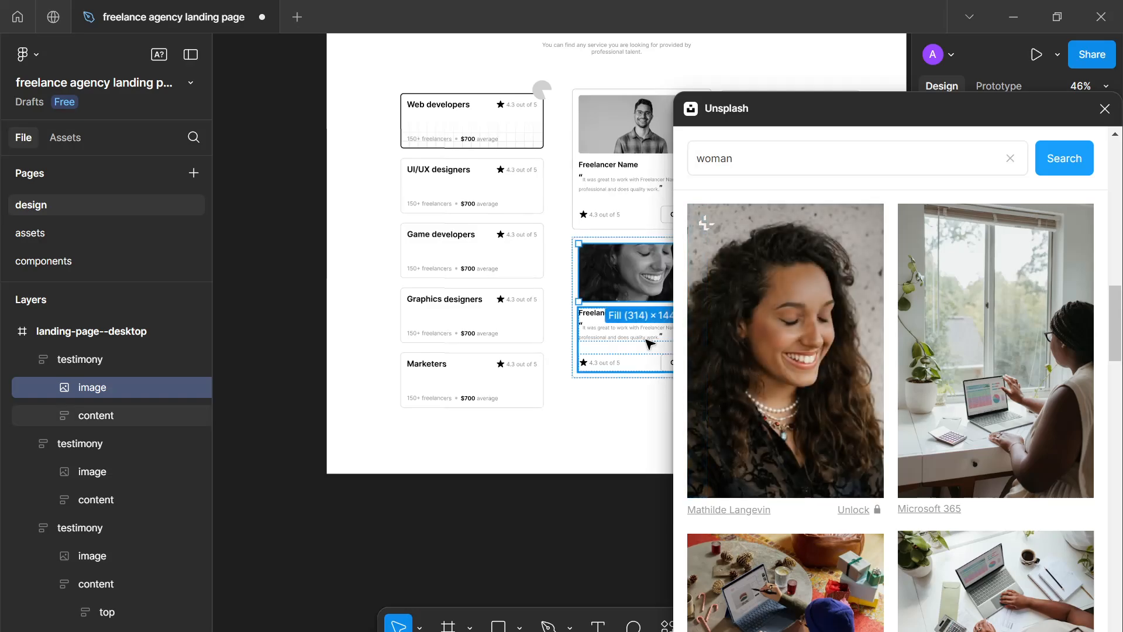
Step: Replace the card's picture with the Unsplash photo of the smiling woman with bangs in a mint-green top
drag(633, 343, 527, 331)
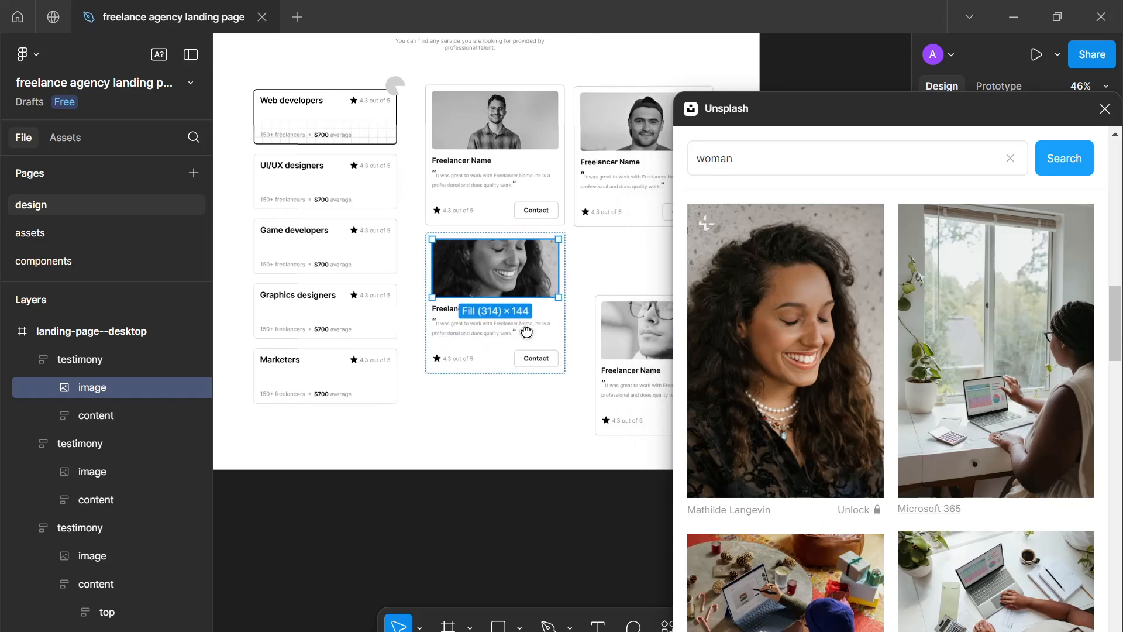
scroll(738, 379, down, 10)
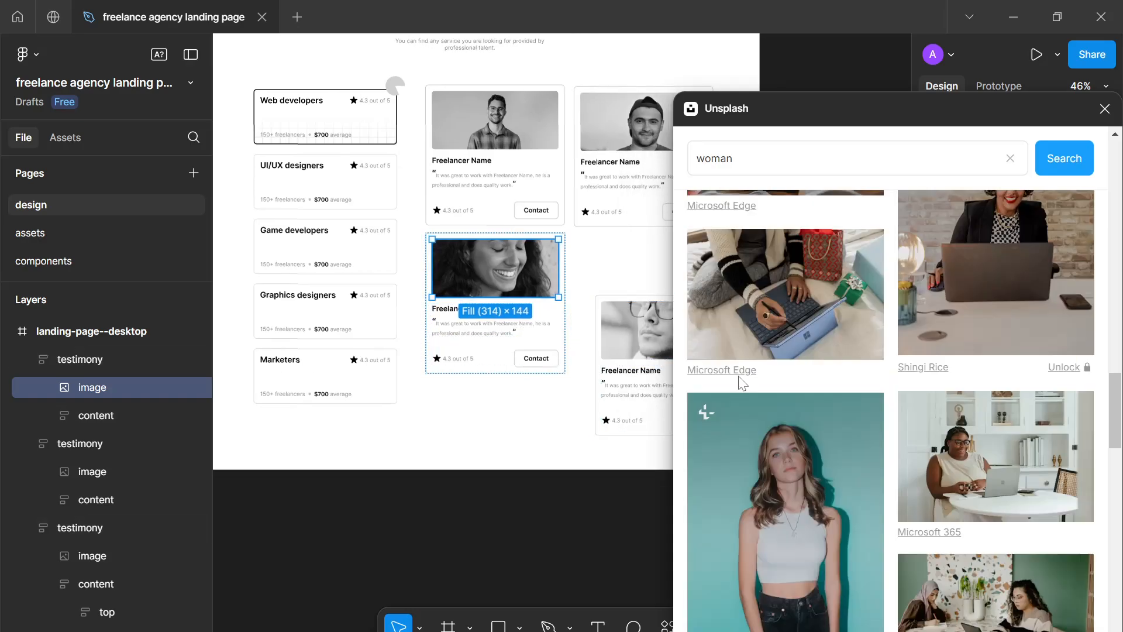
scroll(739, 375, down, 3)
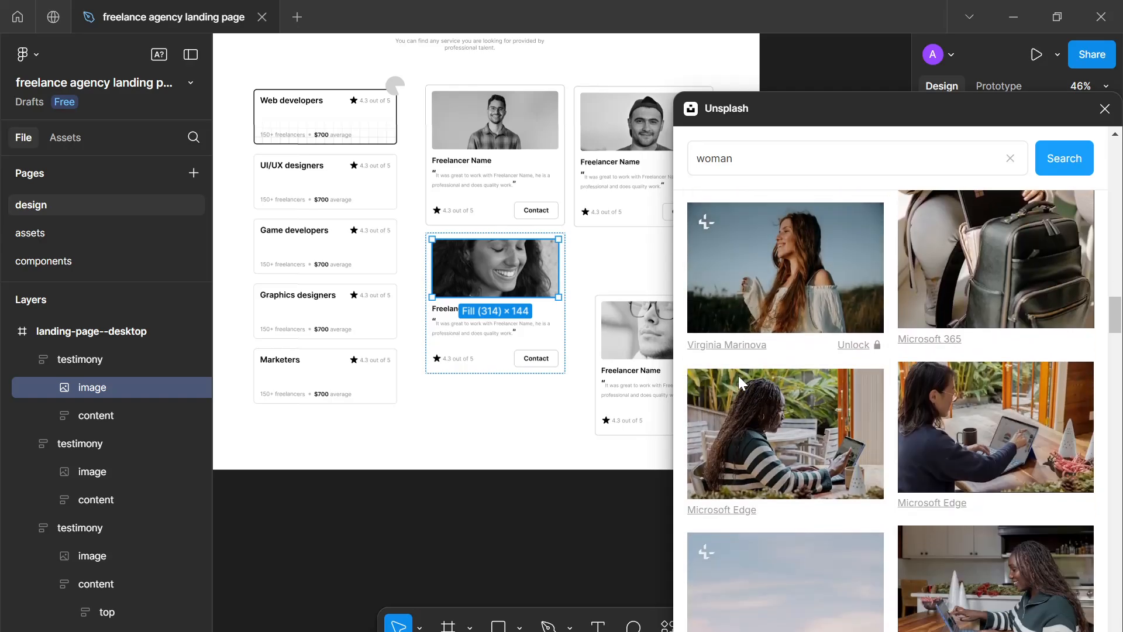
scroll(738, 375, down, 5)
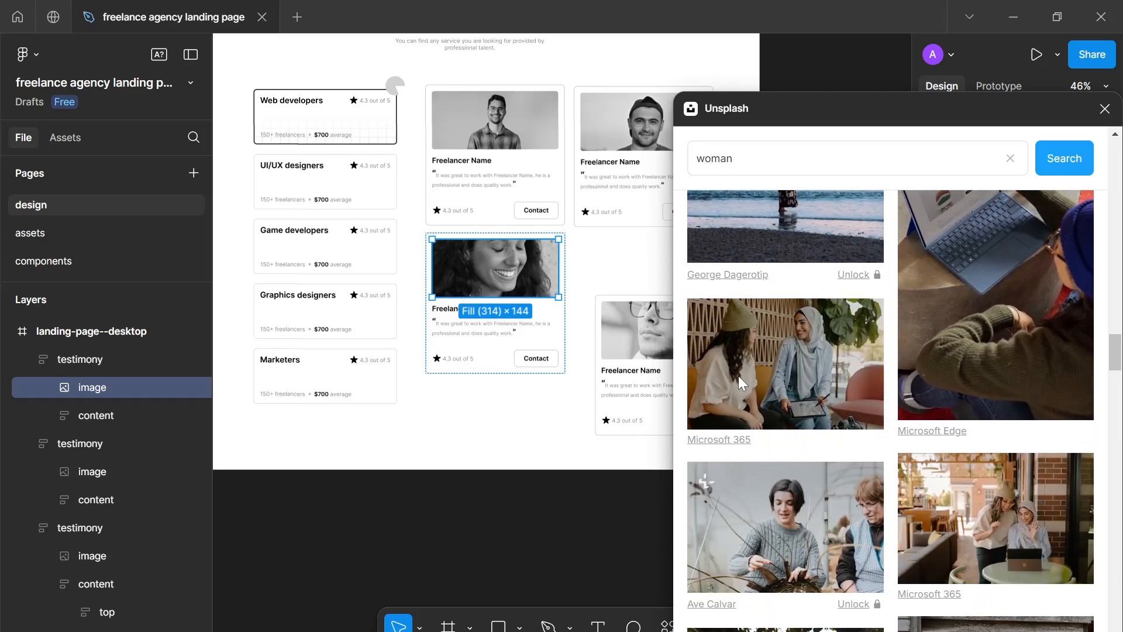
scroll(739, 375, down, 5)
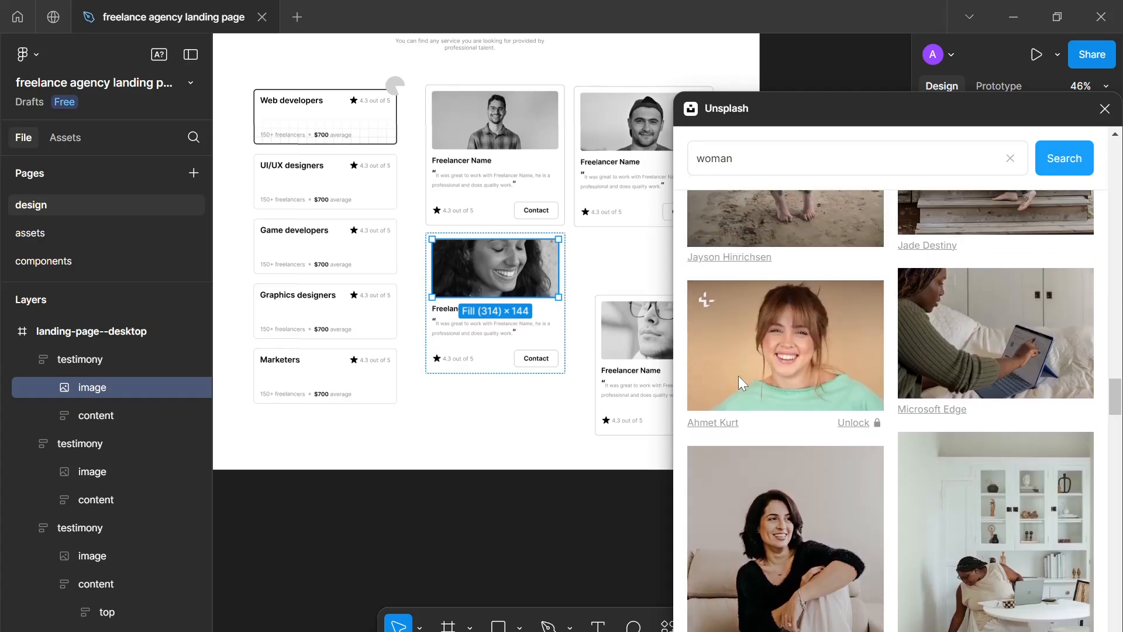
click(750, 367)
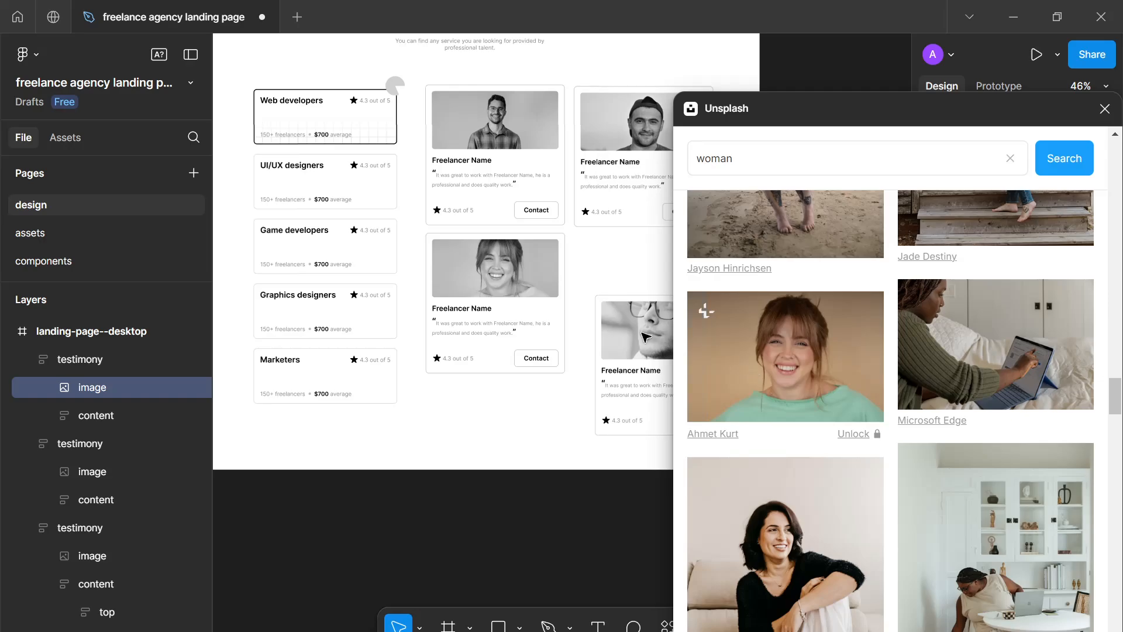
Step: Move the glasses-portrait testimony card into the empty lower-right slot of the two-by-two grid
drag(539, 302, 431, 257)
drag(552, 304, 532, 243)
Step: Try filling the lower-right testimony card with the Unsplash photo of the woman in a blue blouse, and close the plugin
scroll(950, 352, down, 4)
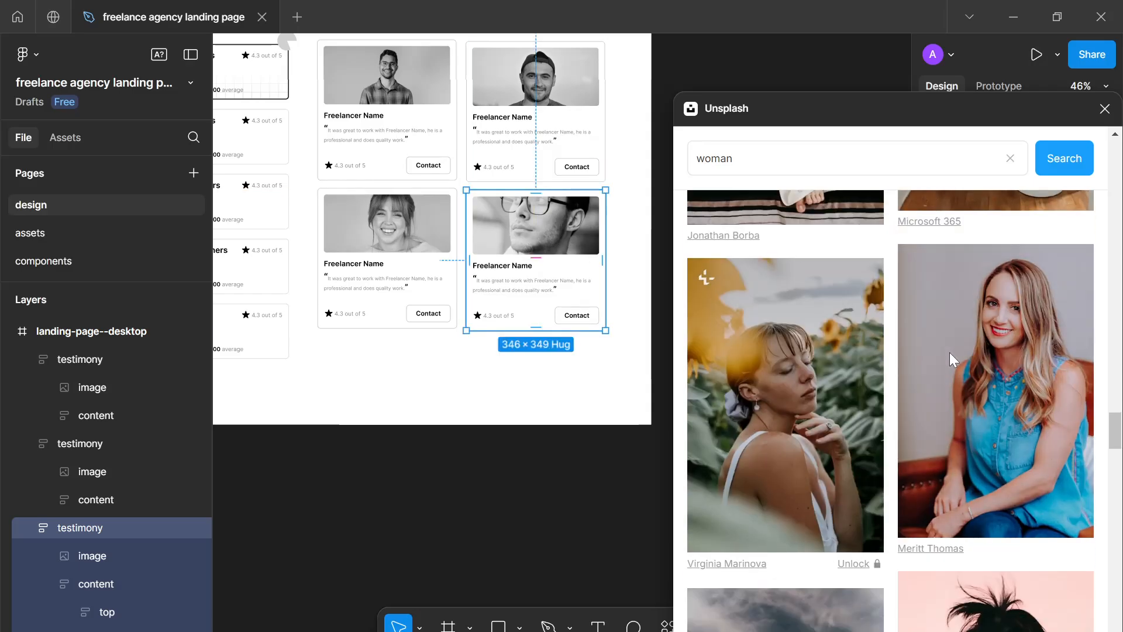
scroll(949, 352, down, 3)
scroll(948, 358, up, 2)
click(941, 371)
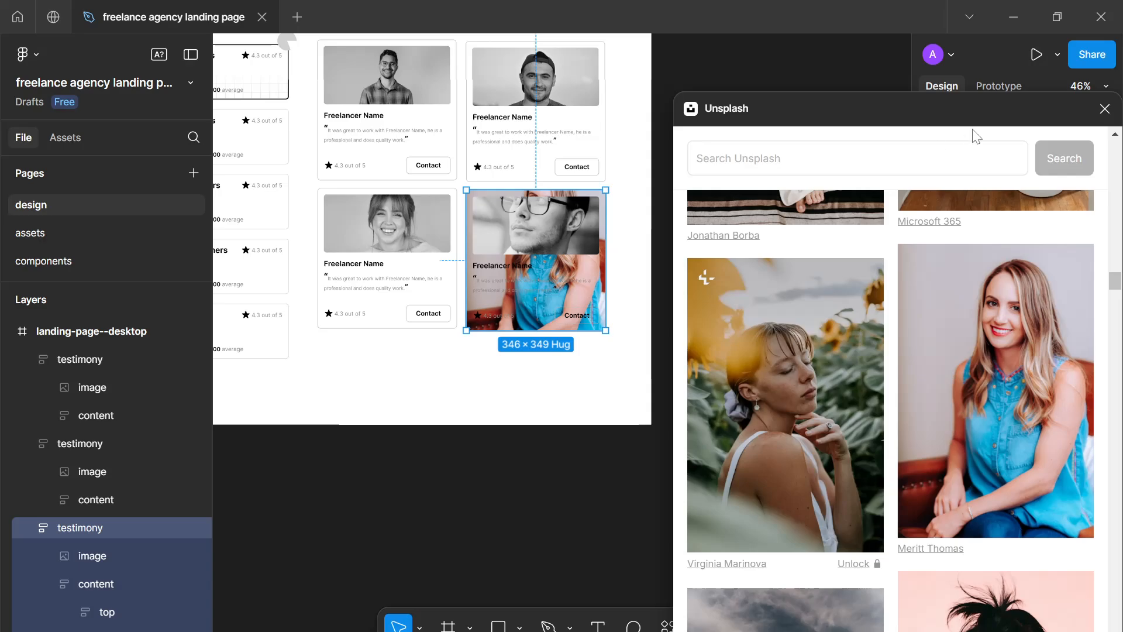
click(1103, 112)
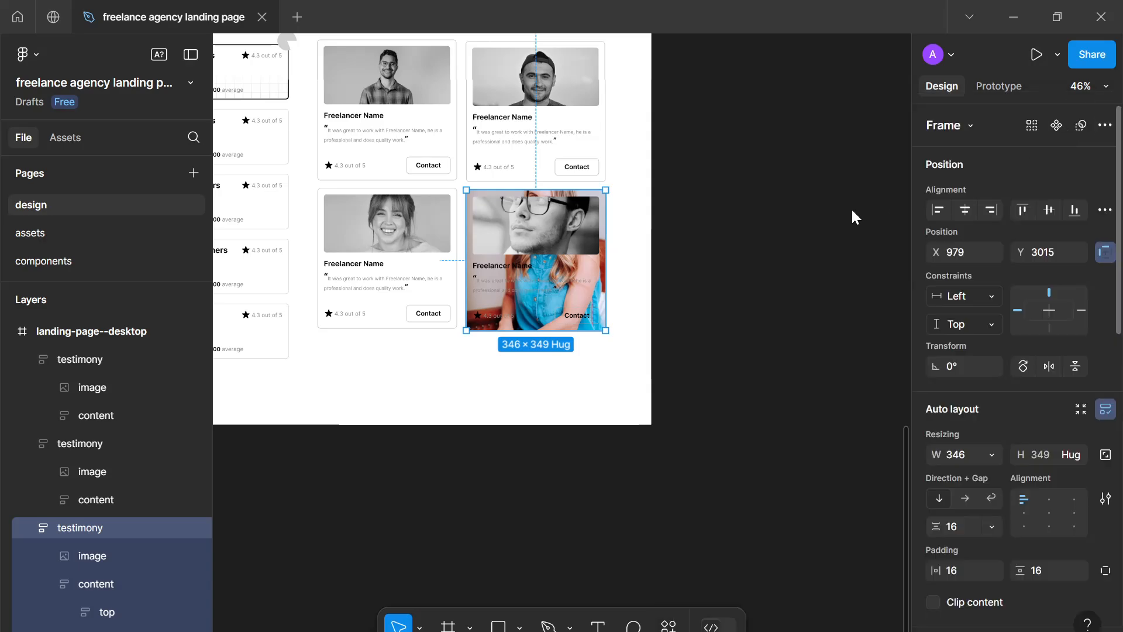
Step: Switch the smiling woman's card photo to Crop mode and shift the picture slightly within its frame
double_click(567, 251)
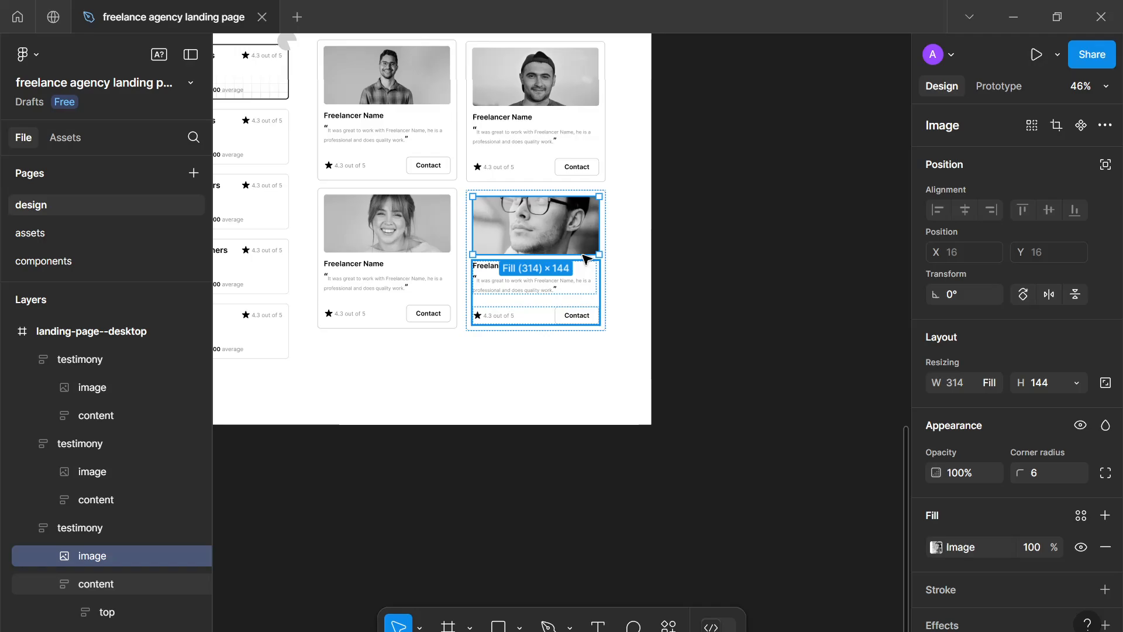
scroll(634, 271, up, 5)
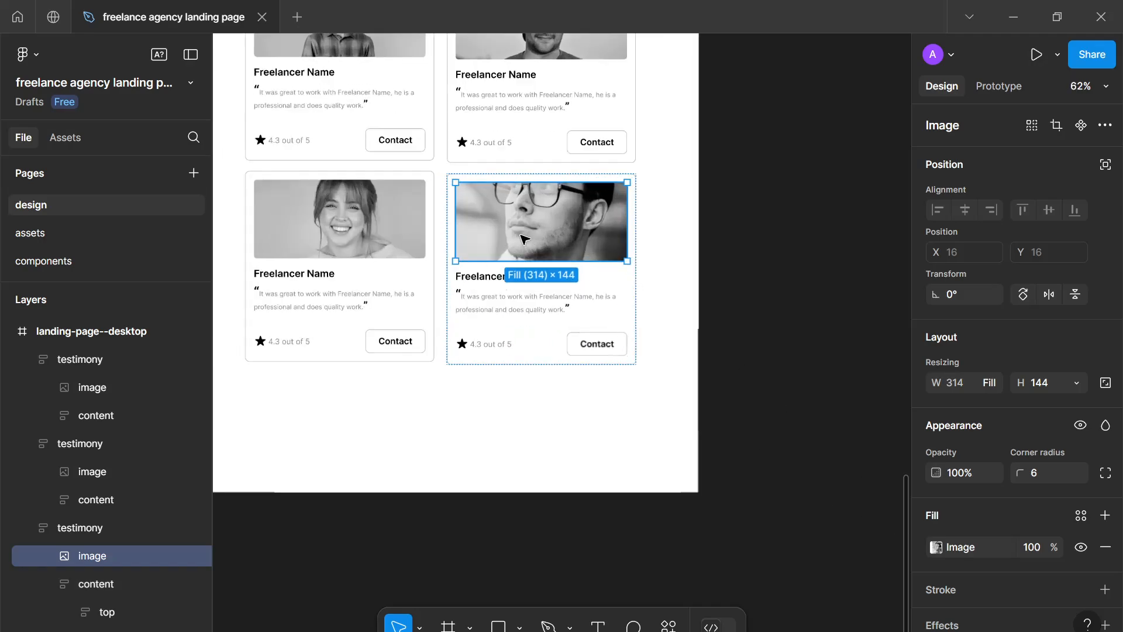
click(442, 271)
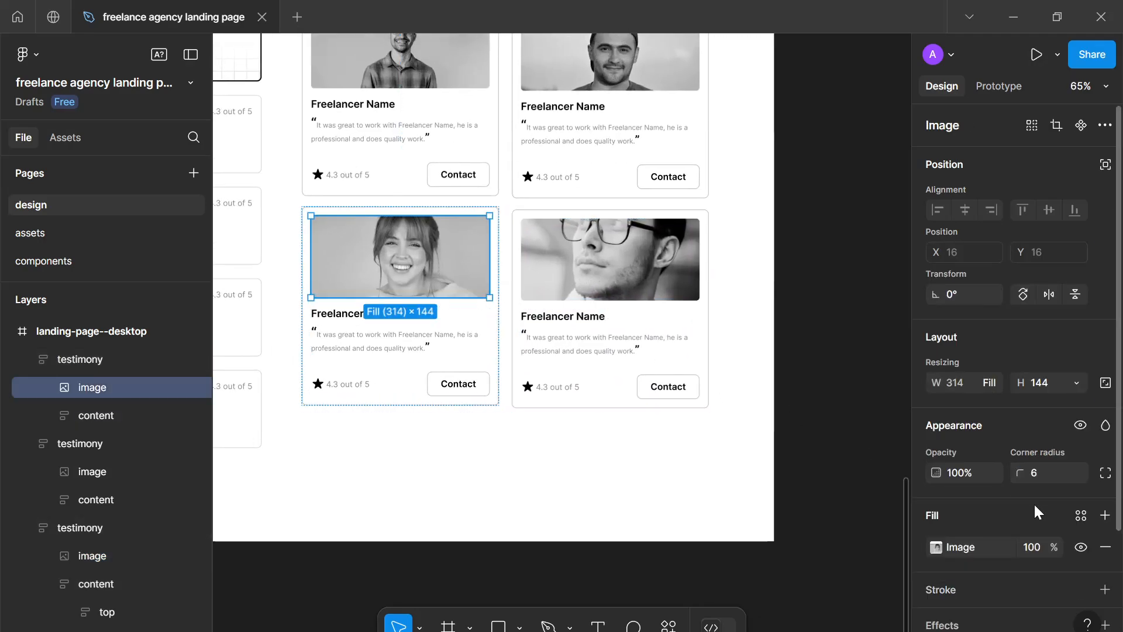
click(935, 547)
click(771, 280)
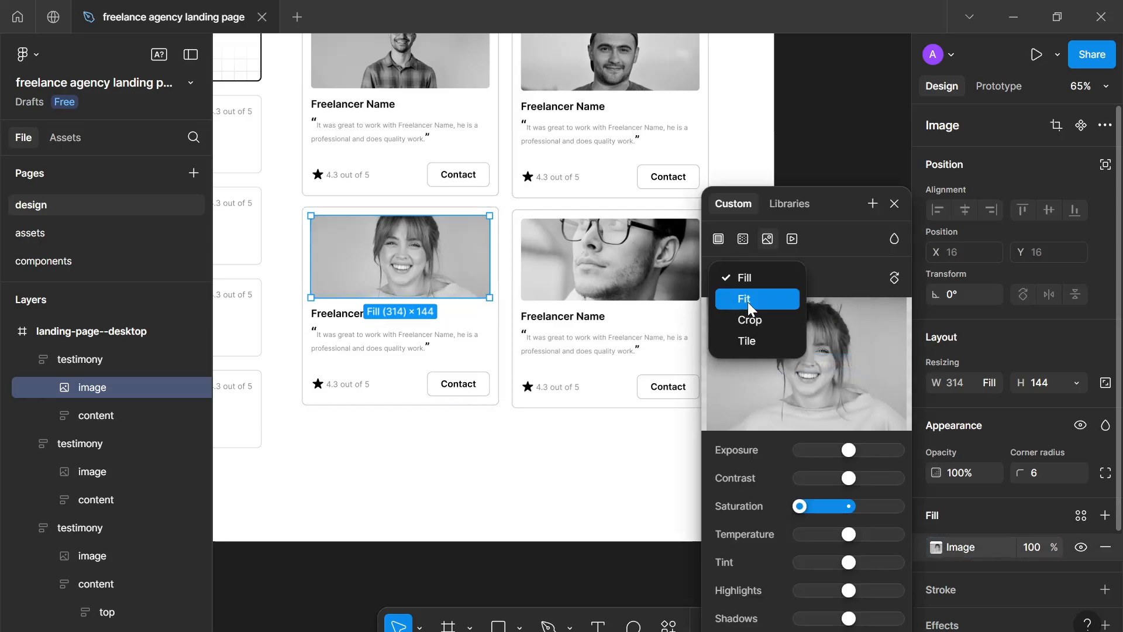
click(747, 319)
drag(441, 250, 439, 256)
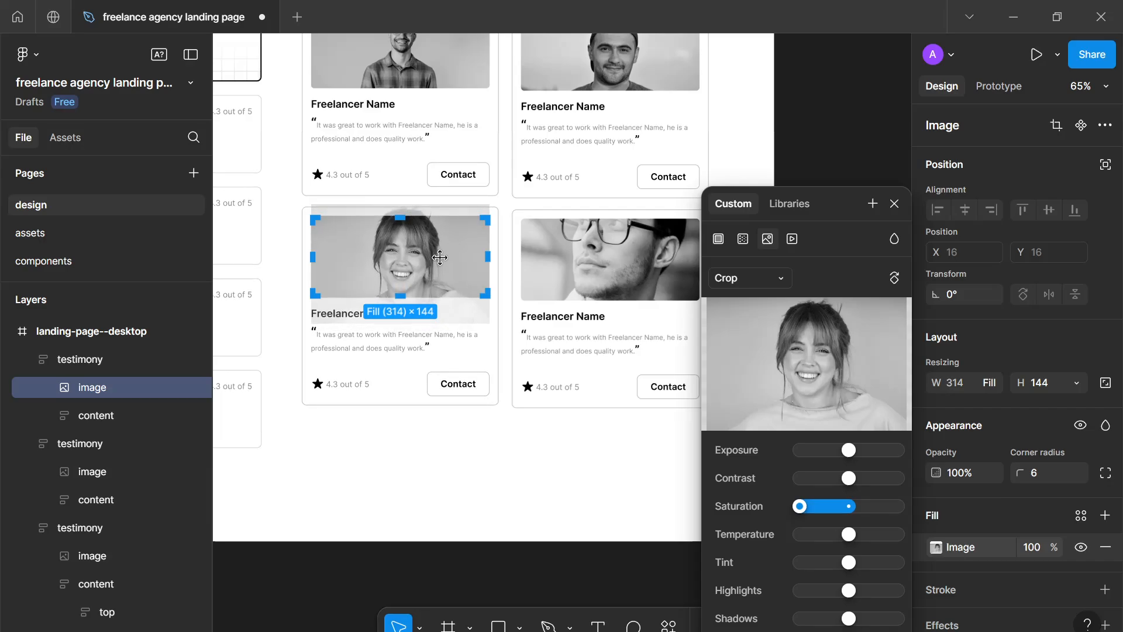
key(Escape)
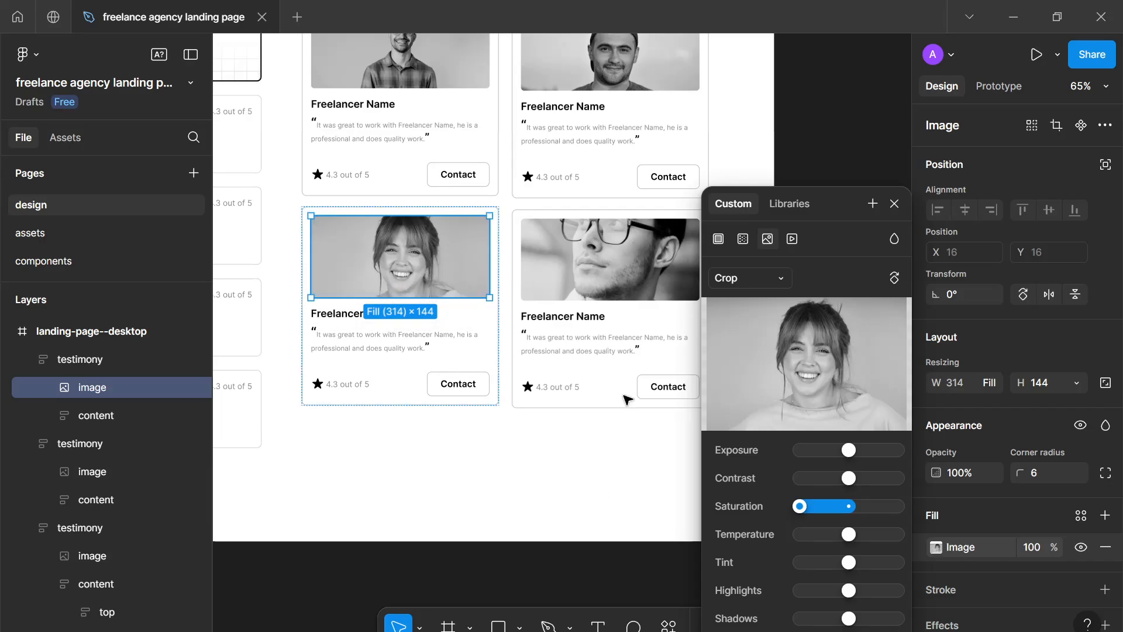
Step: Copy the young man's portrait from the middle hero review card and place the copy near the bottom of the testimony grid
click(625, 272)
ctrl+scroll(635, 323, down, 3)
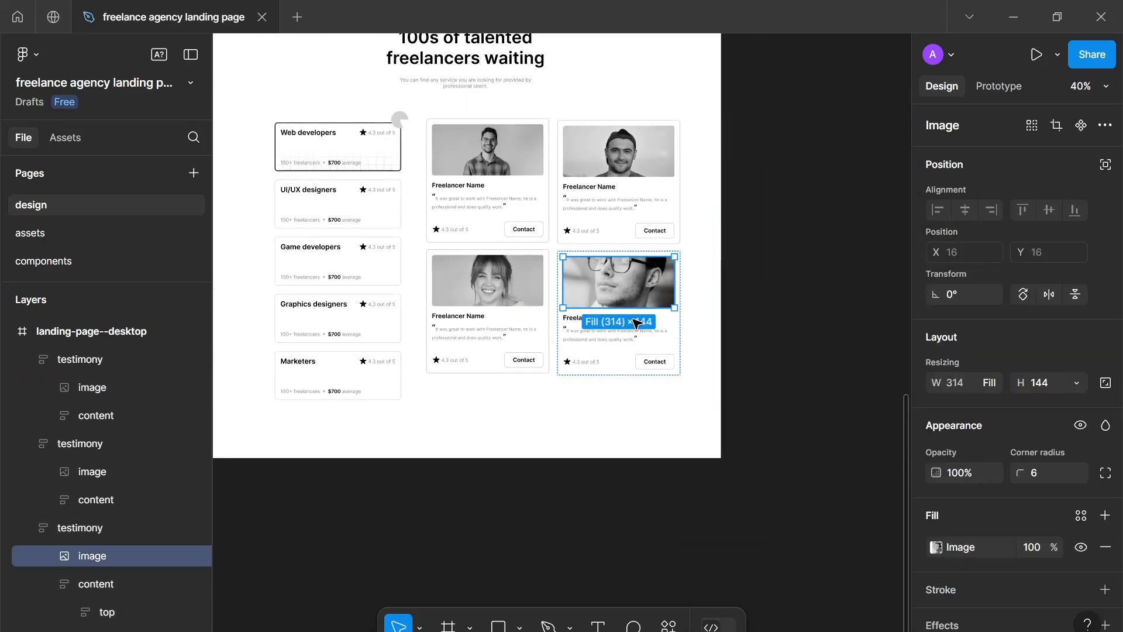
scroll(318, 299, up, 10)
ctrl+scroll(418, 314, up, 2)
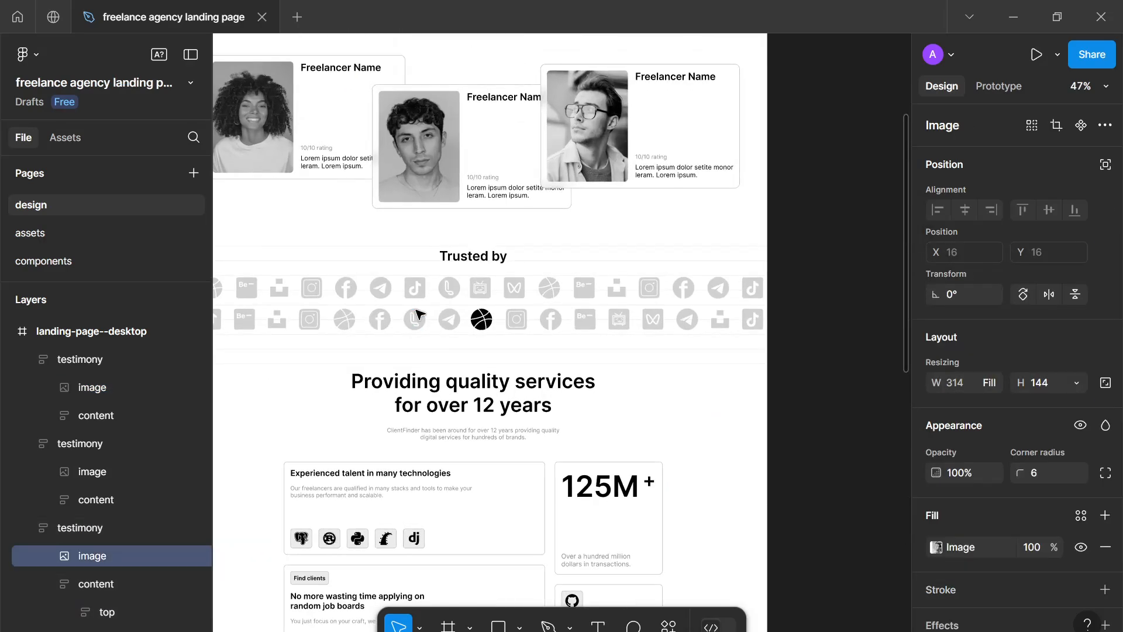
scroll(417, 314, up, 2)
ctrl+scroll(565, 326, up, 2)
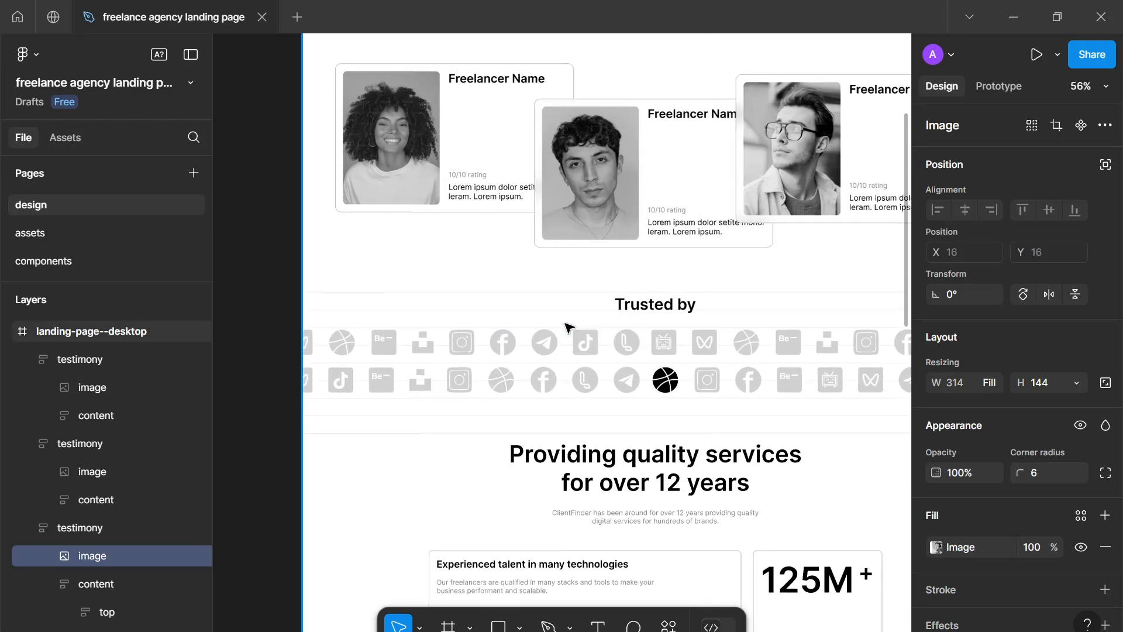
click(582, 194)
double_click(582, 194)
double_click(582, 193)
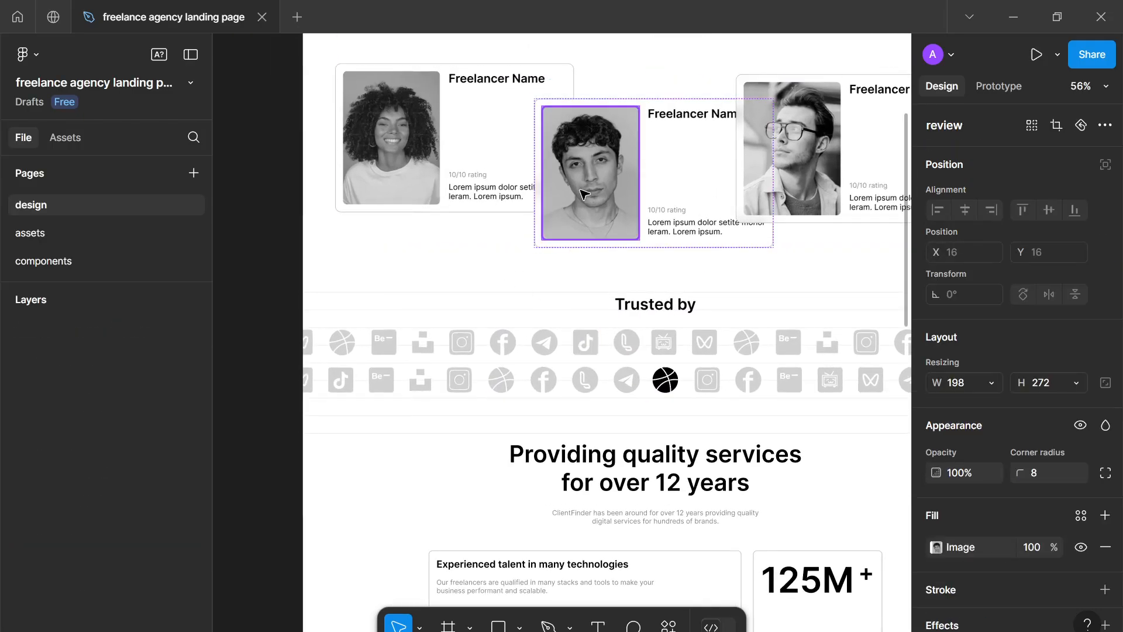
drag(594, 203, 591, 455)
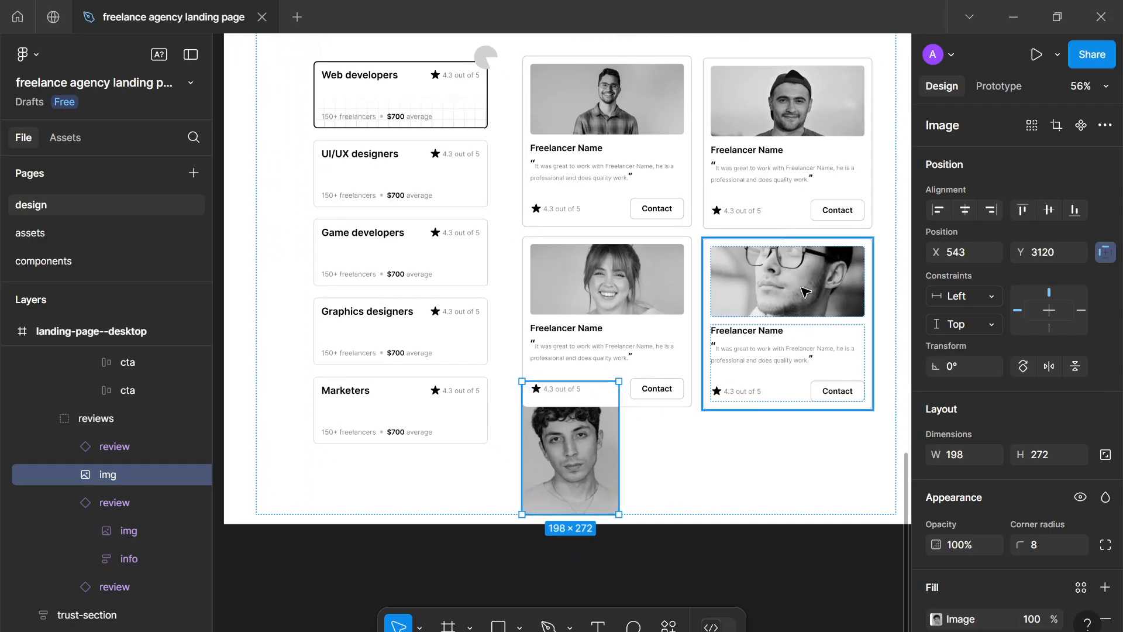
Step: Resize the copied portrait to 314 × 144 so it matches the image size of the lower-right card
double_click(797, 287)
click(957, 383)
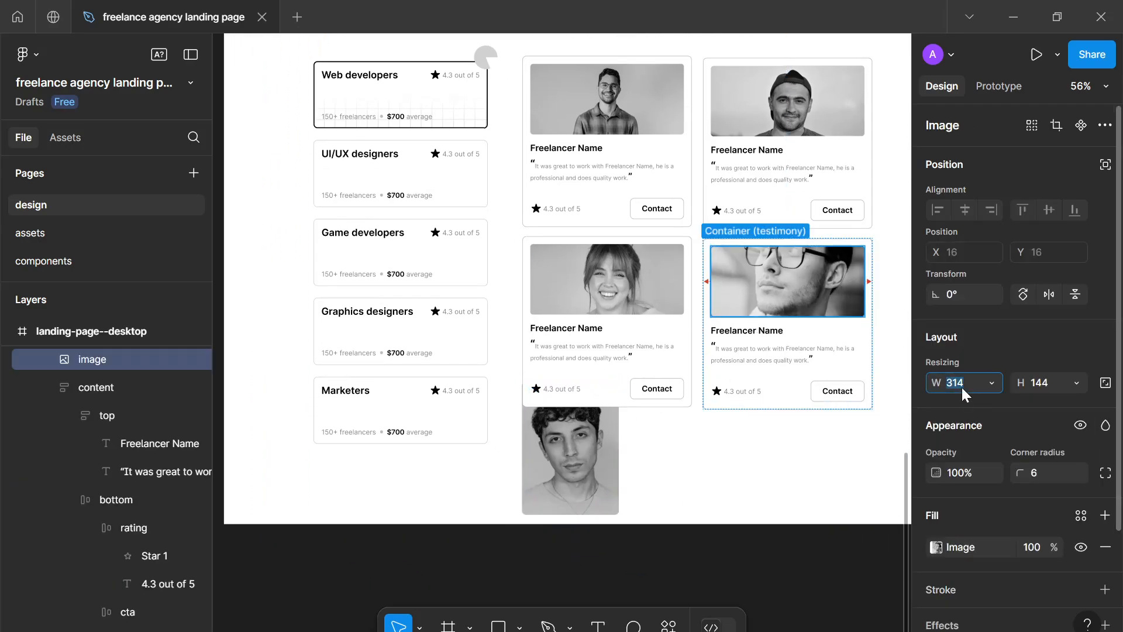
click(598, 455)
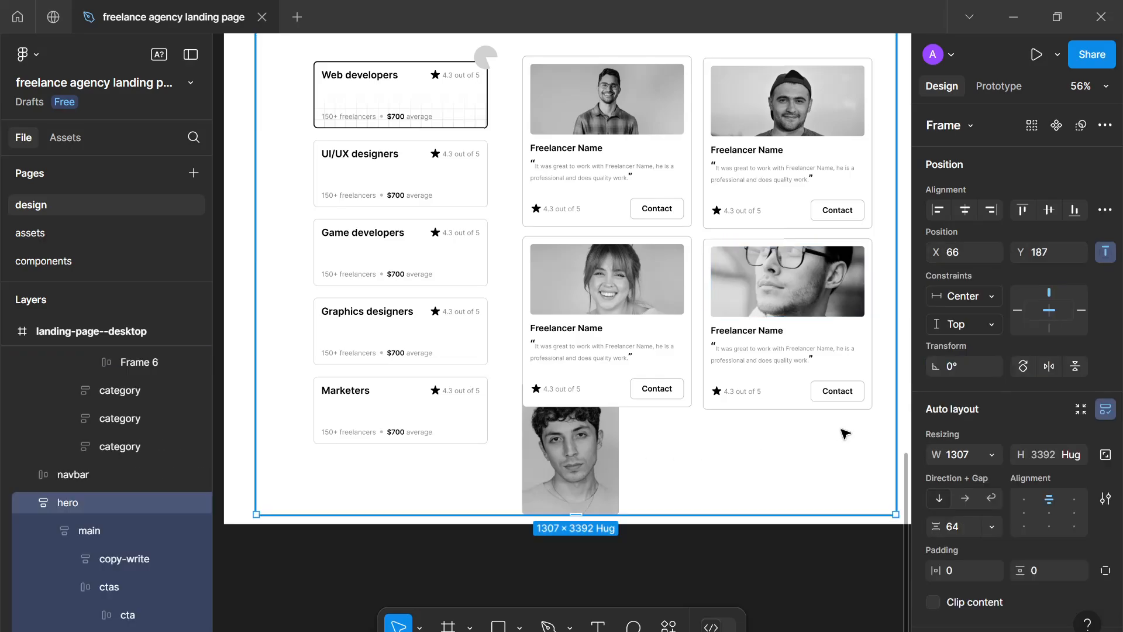
click(550, 479)
click(550, 478)
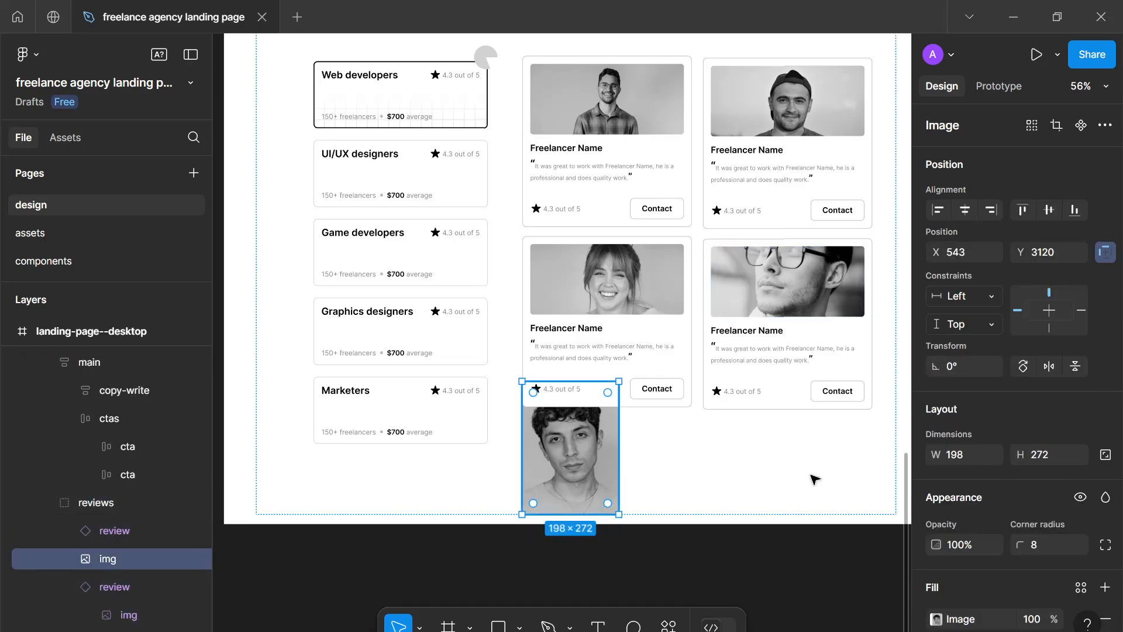
click(1040, 457)
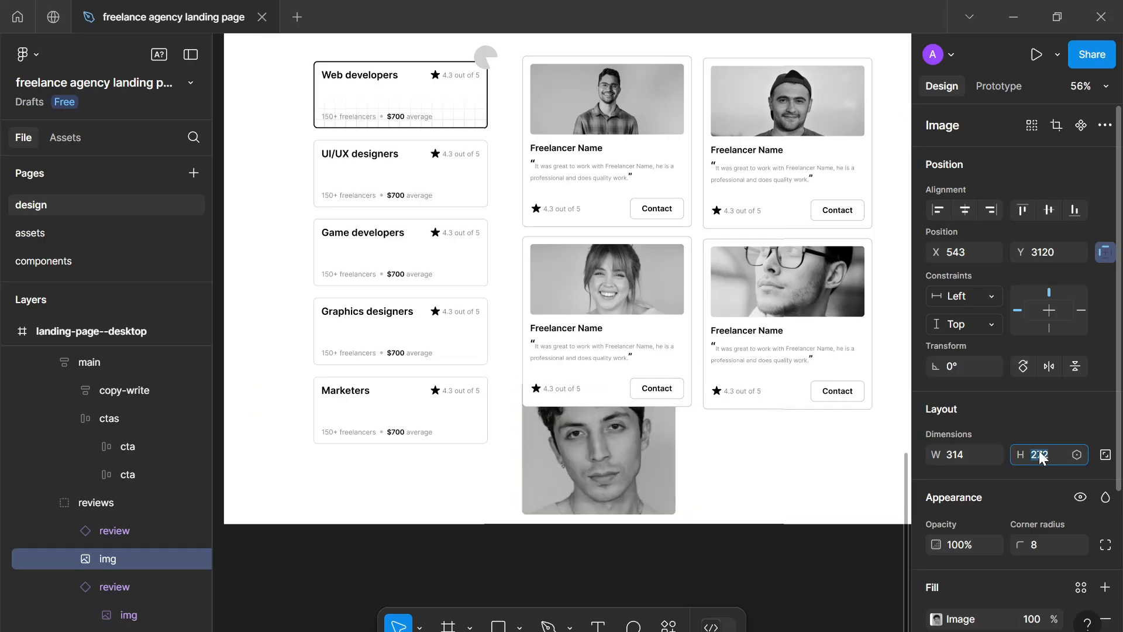
text(144)
click(753, 482)
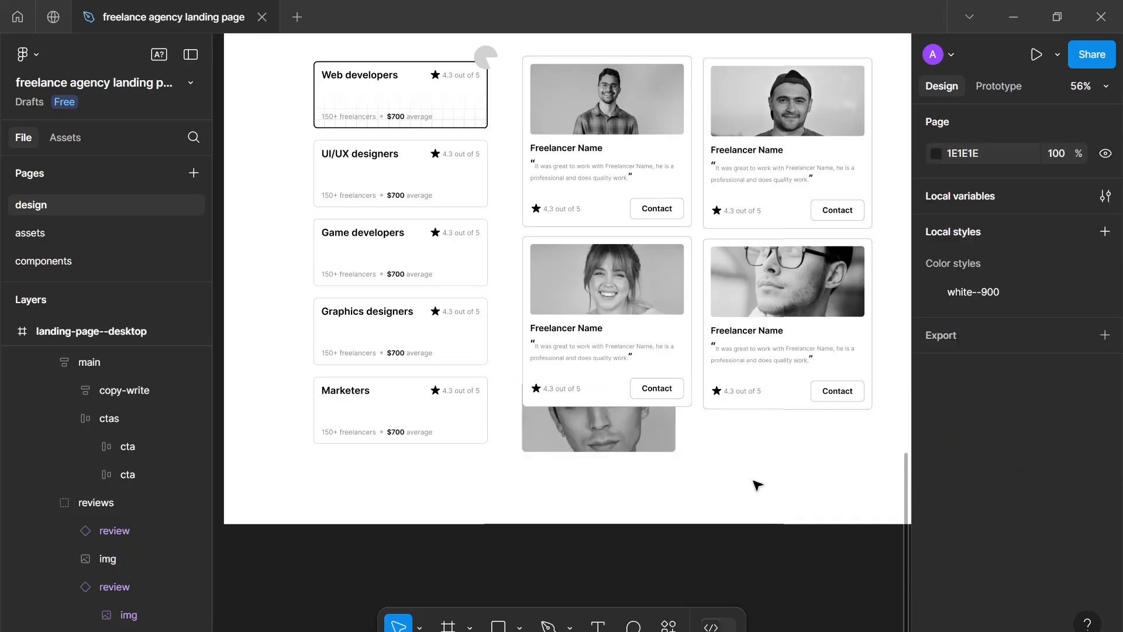
Step: Move the resized portrait clear of the cards, cut it, and paste it in place of the lower-right card's glasses photo
click(636, 443)
drag(632, 481, 631, 497)
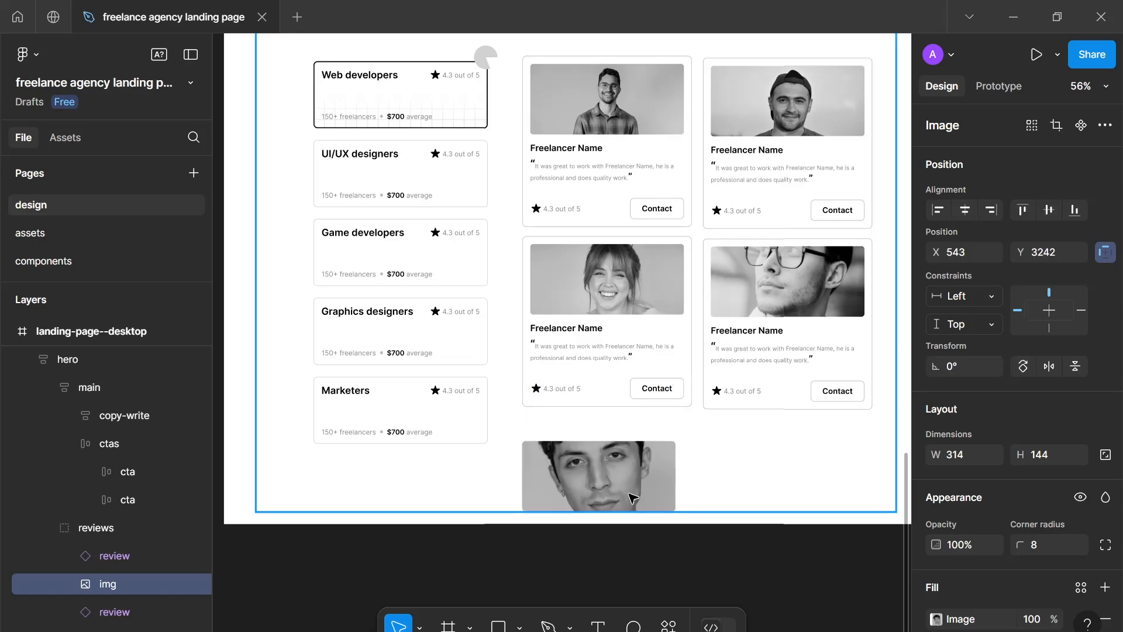
key(Delete)
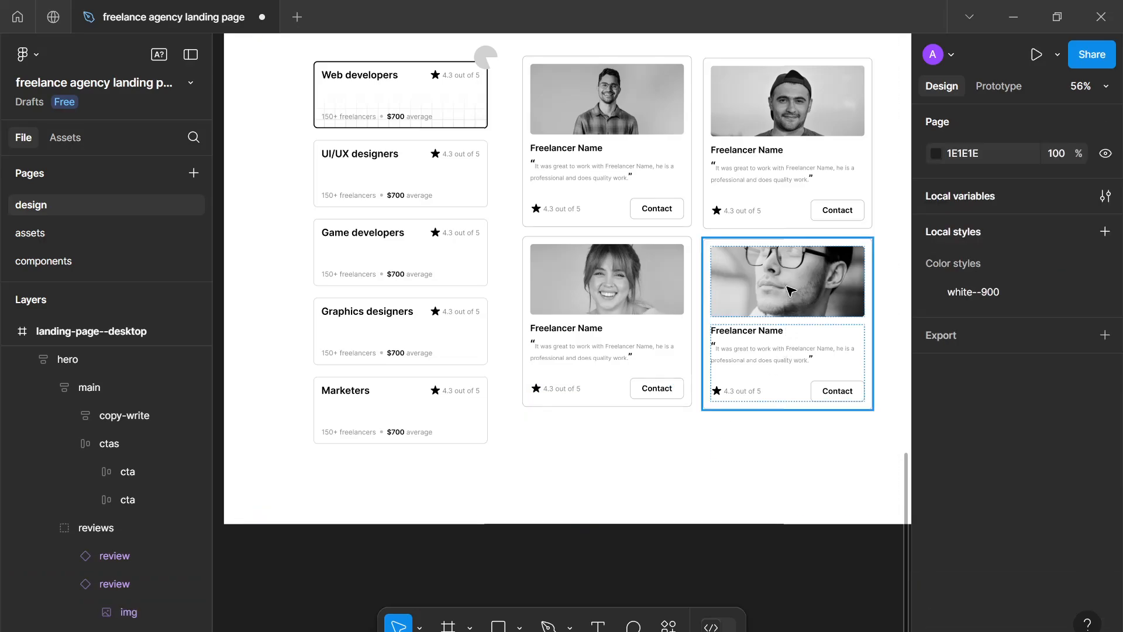
double_click(790, 290)
key(ctrl+shift+r)
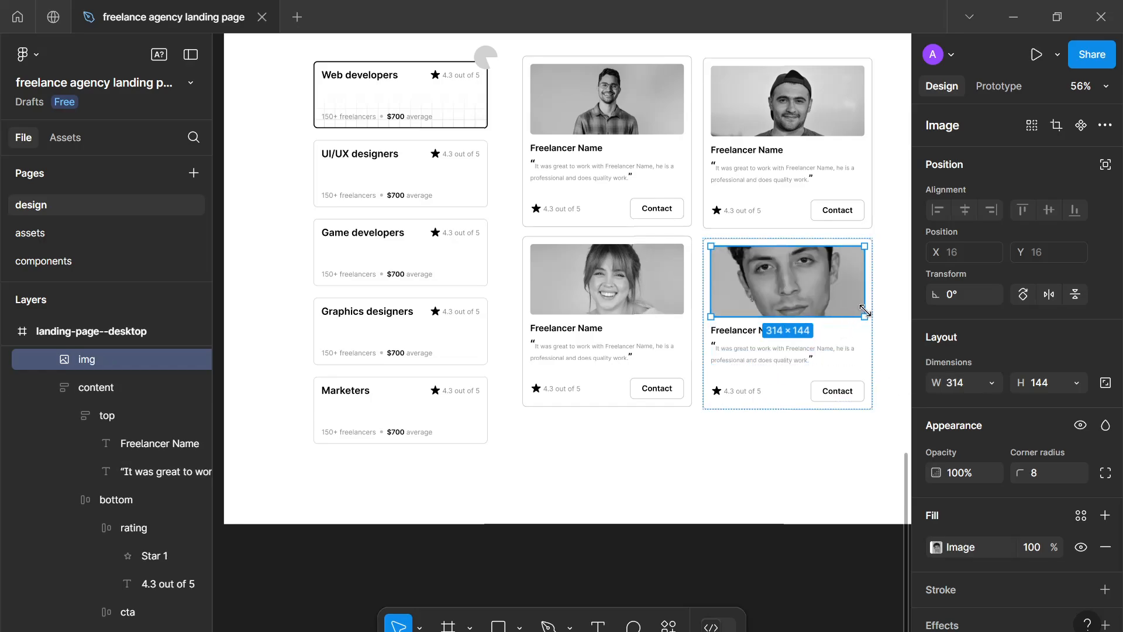
Step: Open the Unsplash plugin for the lower-right card's image and search for "man"
right_click(779, 274)
mouse_move(894, 468)
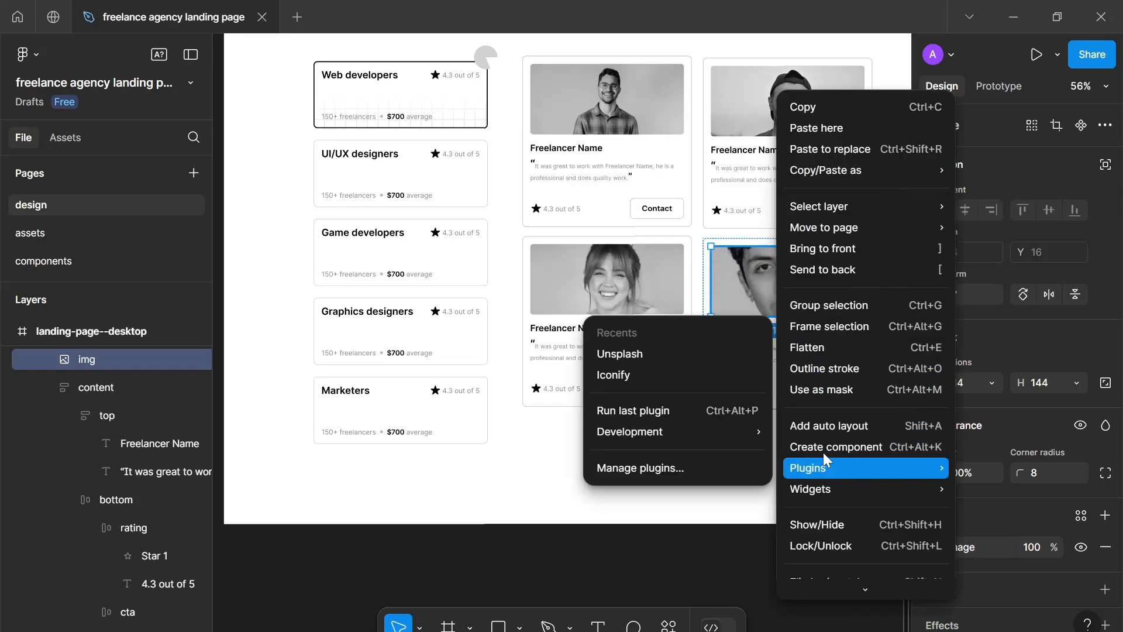
click(697, 356)
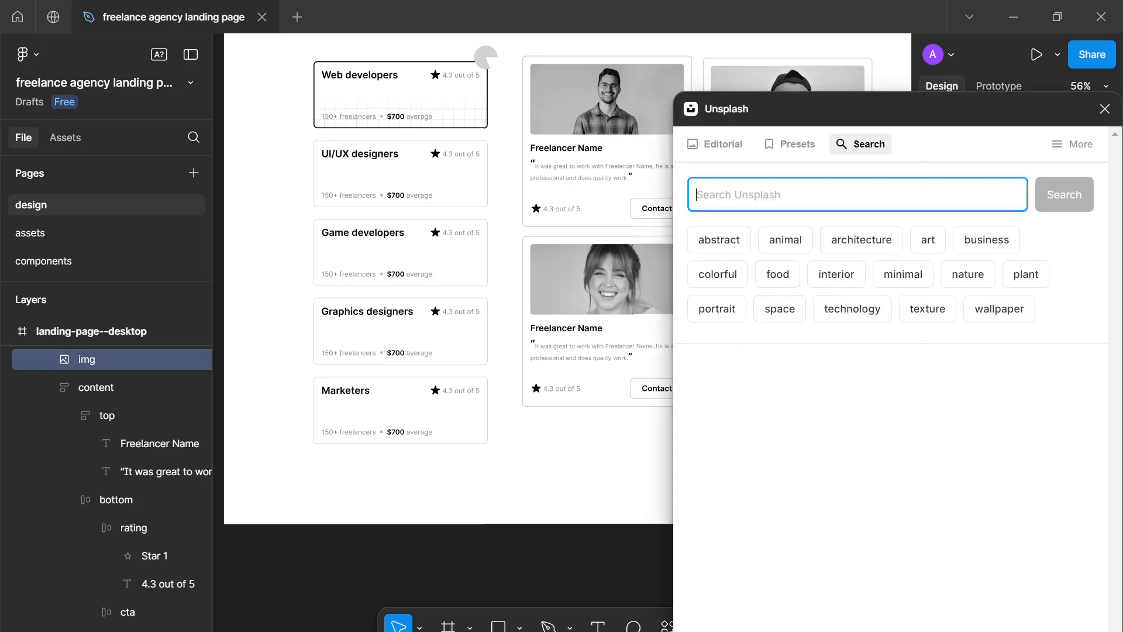
text(man)
key(Return)
scroll(799, 221, down, 3)
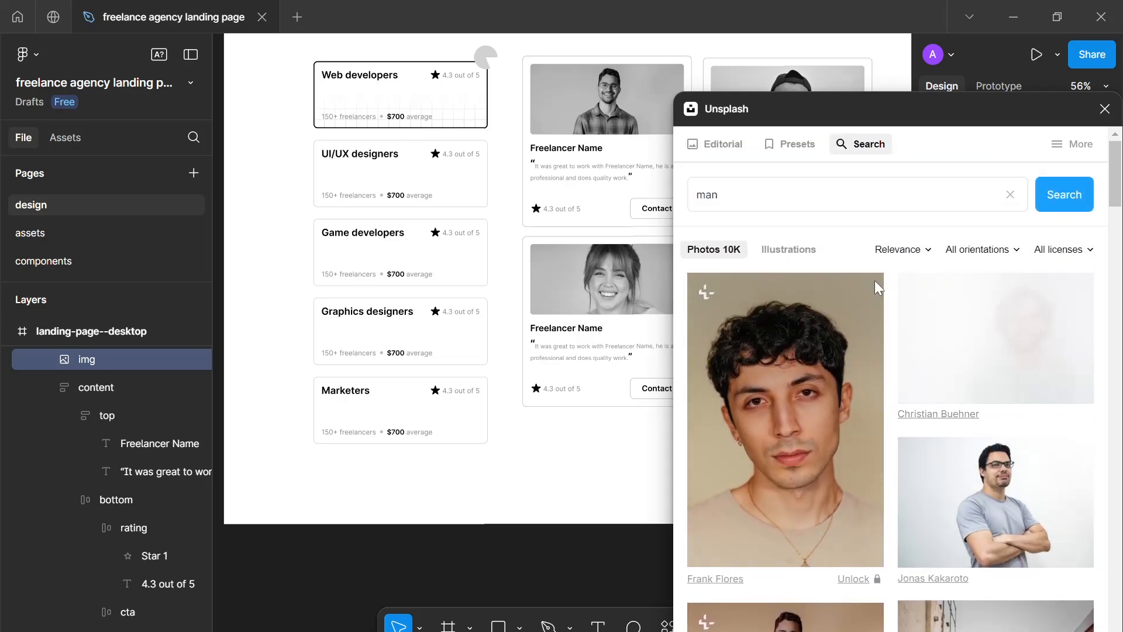
Step: Fill the lower-right card's image with the photo of the bearded, curly-haired man in glasses and a patterned shirt, and close the plugin
click(875, 280)
scroll(589, 339, right, 3)
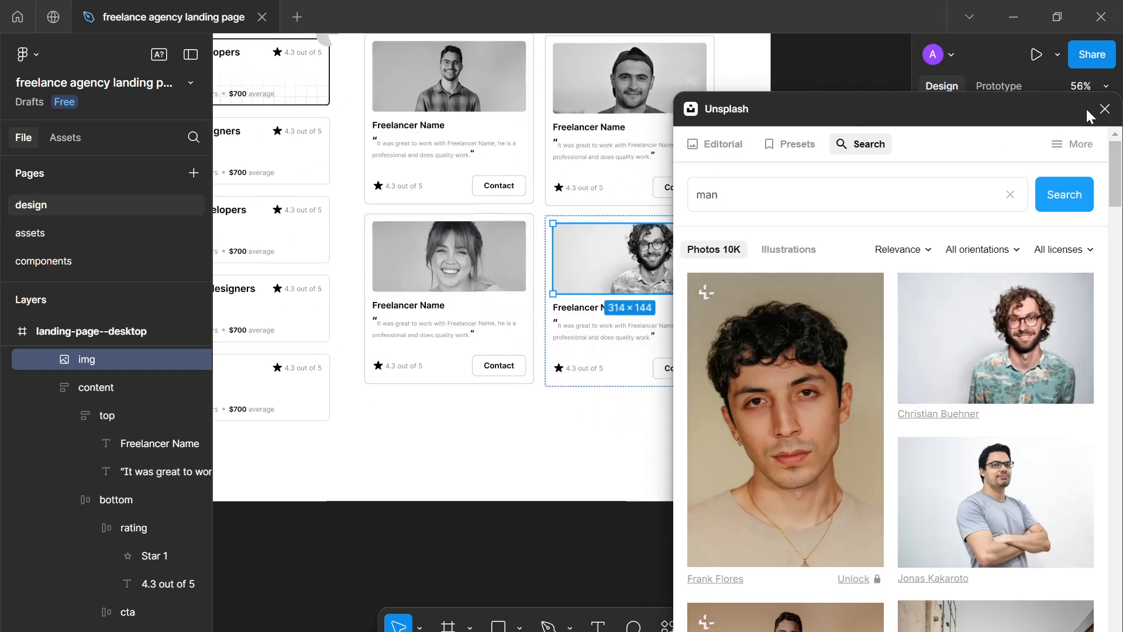
click(1104, 108)
click(778, 362)
Step: Examine the four testimony cards beside the category list for spacing and portrait fit
scroll(777, 363, down, 5)
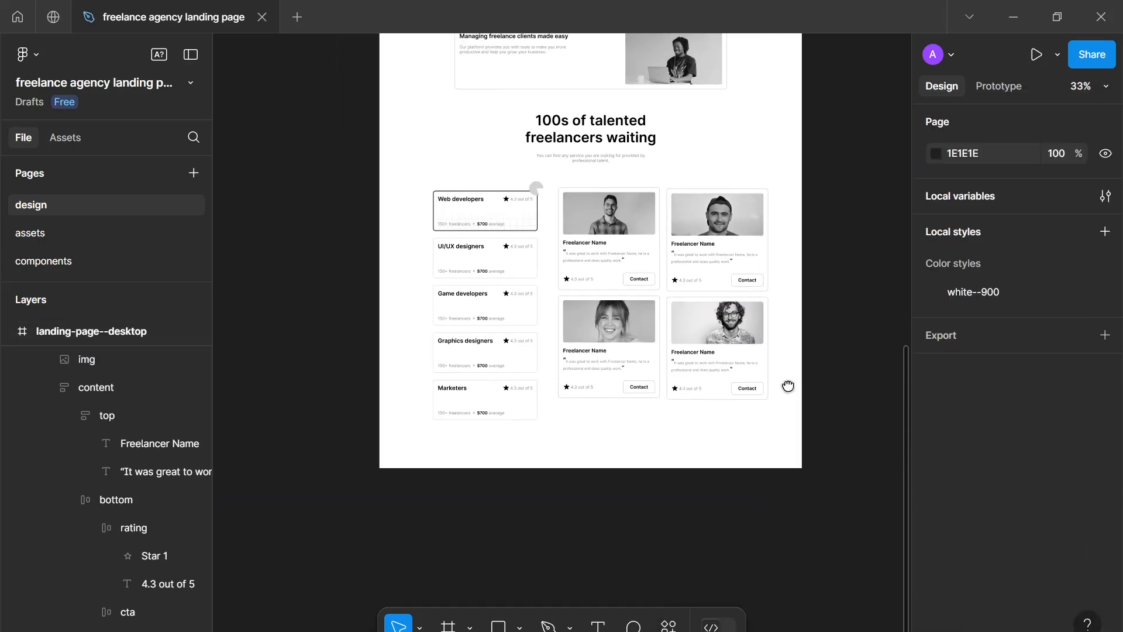
scroll(787, 390, up, 3)
drag(789, 386, 822, 450)
scroll(773, 411, down, 3)
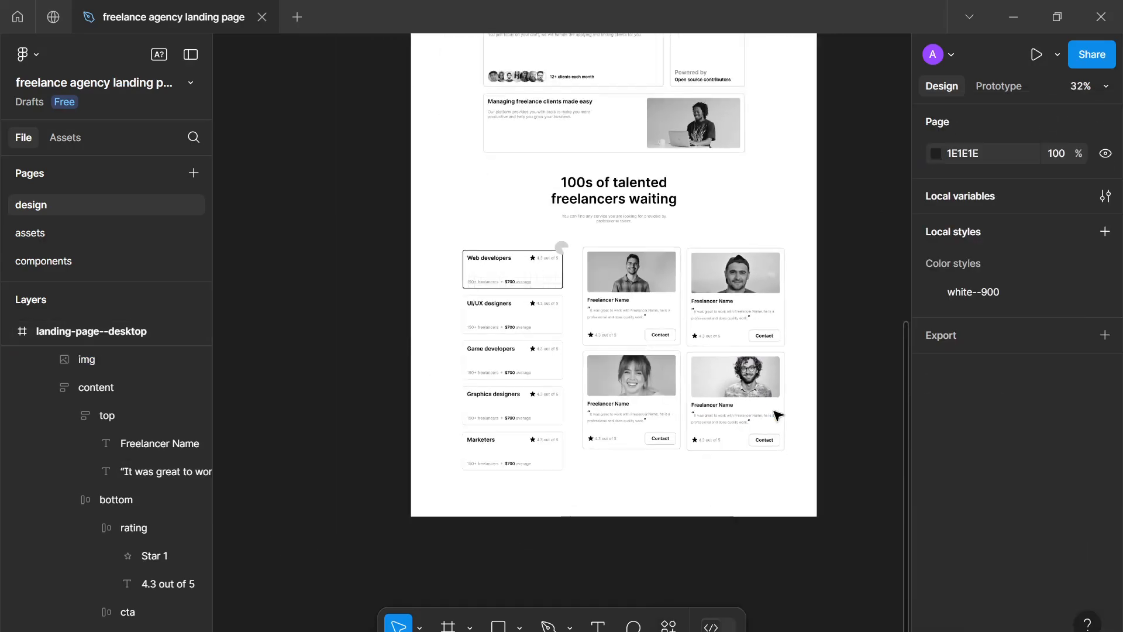
scroll(784, 409, down, 2)
drag(778, 392, 819, 404)
scroll(772, 355, up, 3)
scroll(772, 355, up, 1)
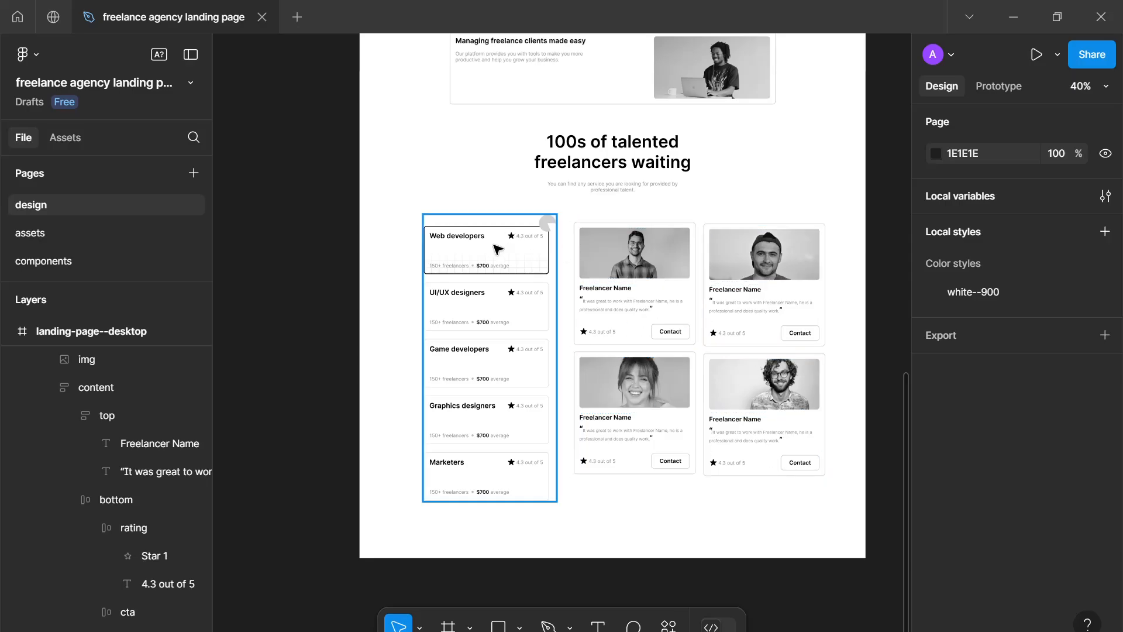
Step: Select all four testimony cards and wrap them together in one auto layout frame
click(587, 302)
shift+click(732, 293)
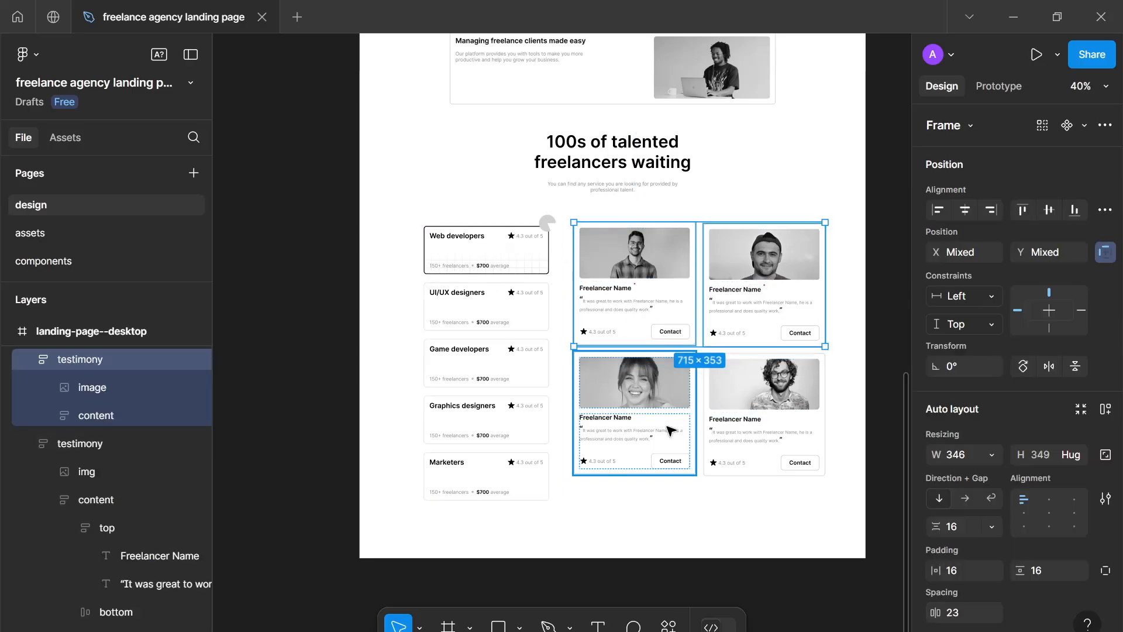
shift+click(759, 438)
key(shift+a)
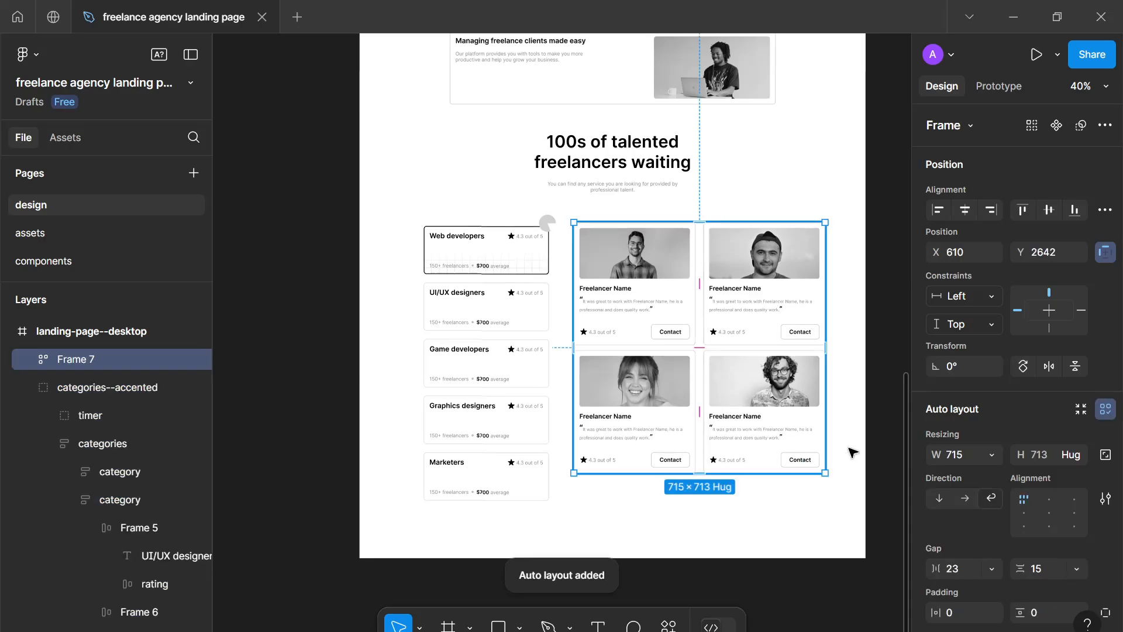
Step: Set both the horizontal and vertical gaps of the testimony grid frame to 16
click(977, 563)
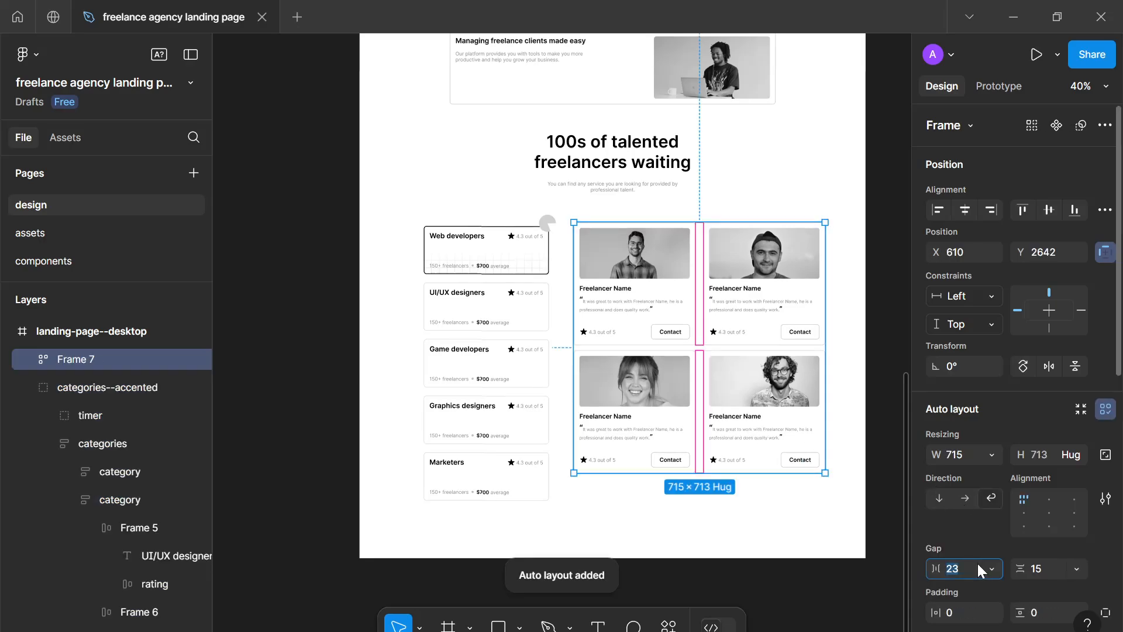
text(24)
click(1034, 568)
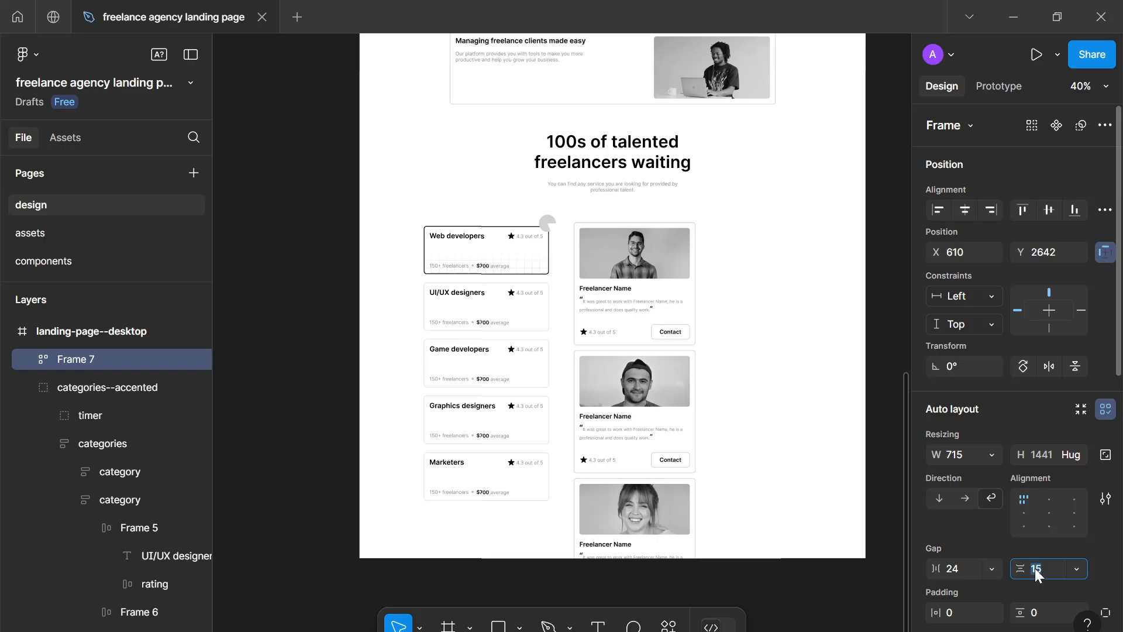
click(960, 566)
text(16)
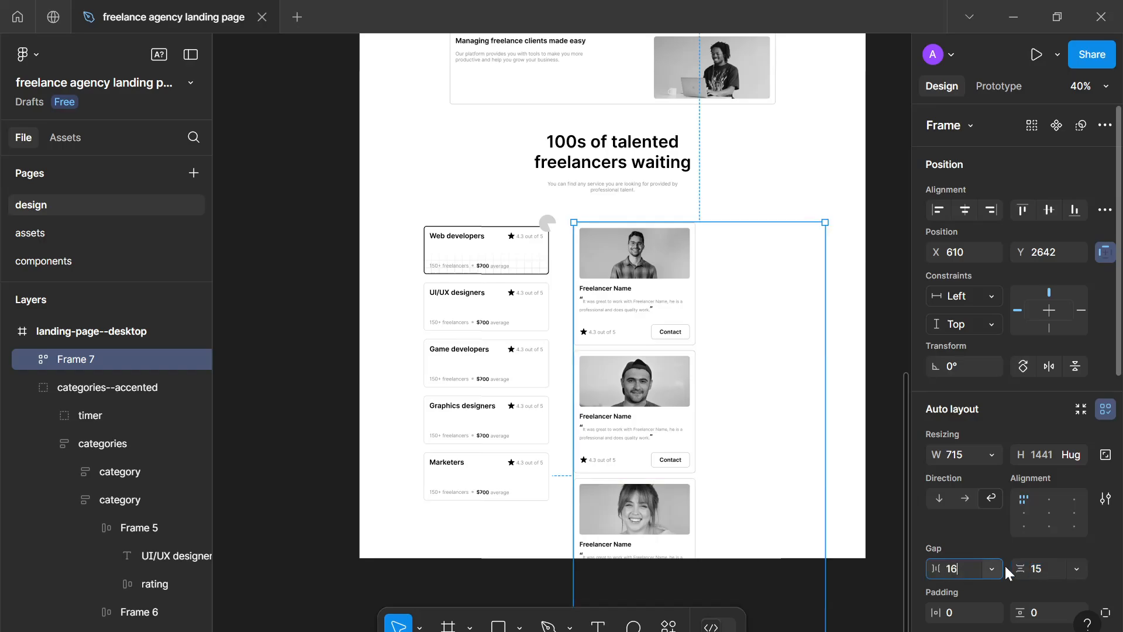
click(1047, 571)
text(16)
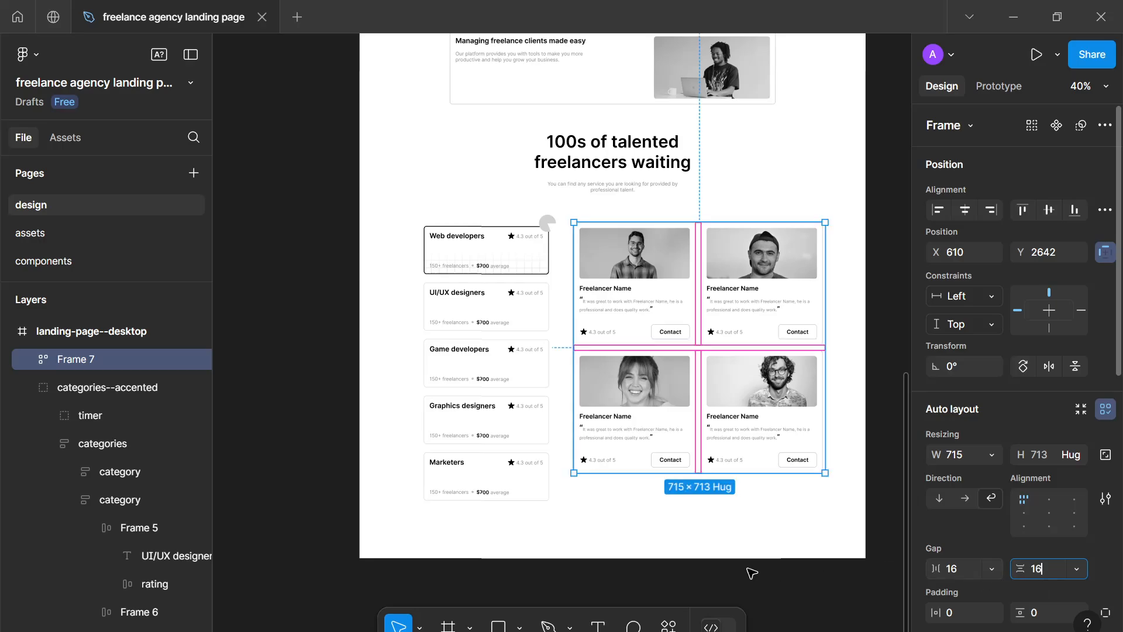
click(689, 524)
Step: Move the testimony grid slightly closer to the category list, to about X 596, Y 2638
scroll(690, 524, down, 1)
scroll(688, 522, up, 2)
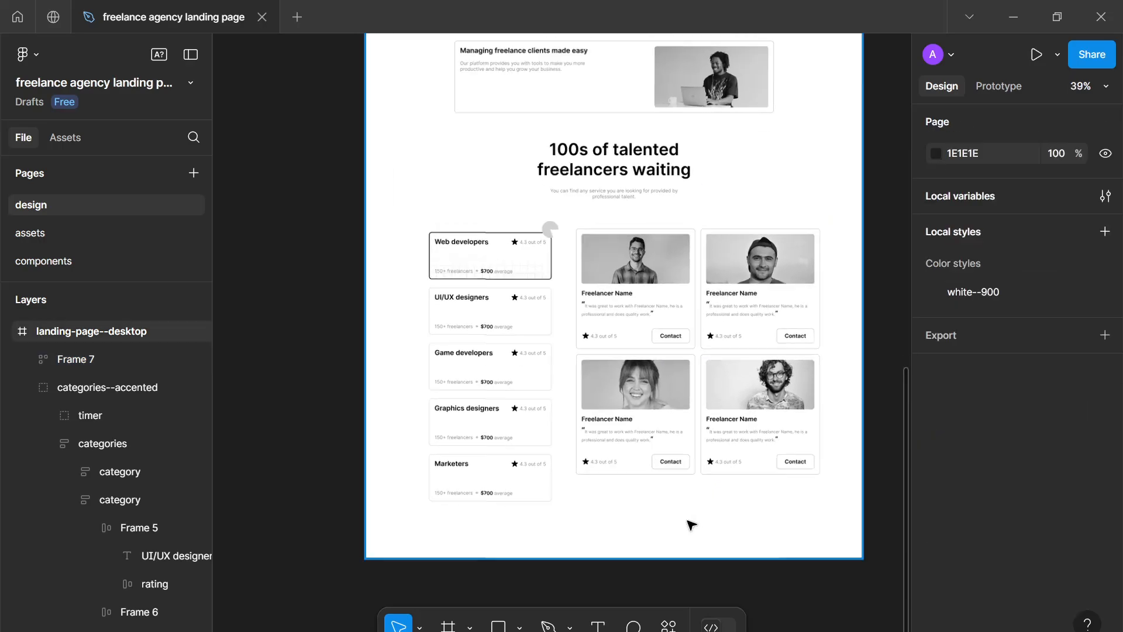
scroll(685, 497, down, 1)
click(725, 392)
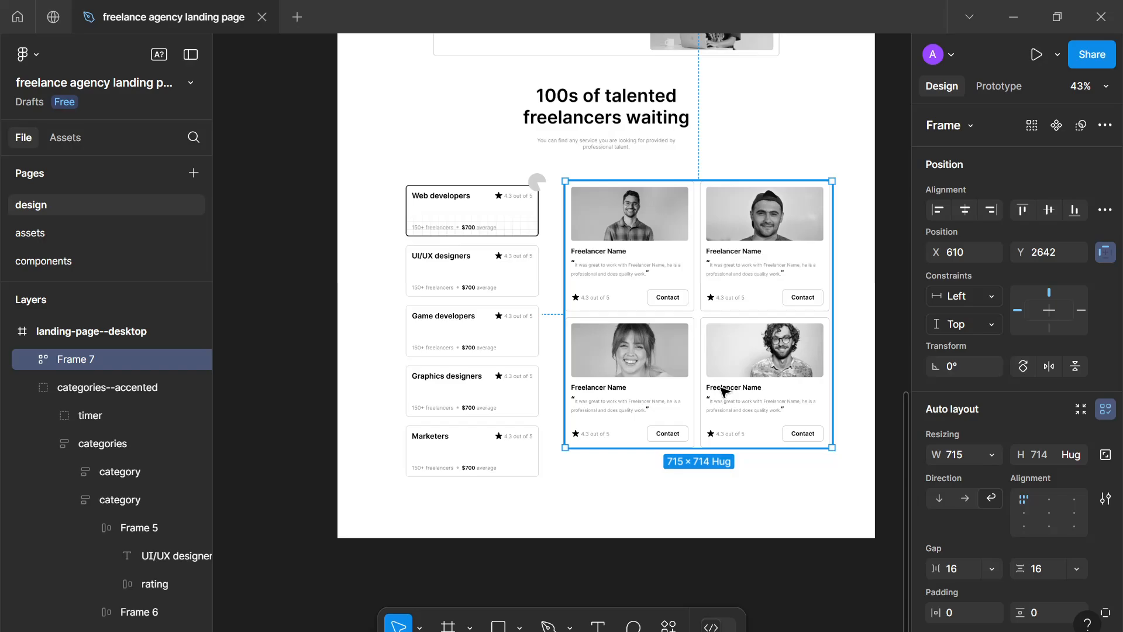
drag(721, 390, 716, 388)
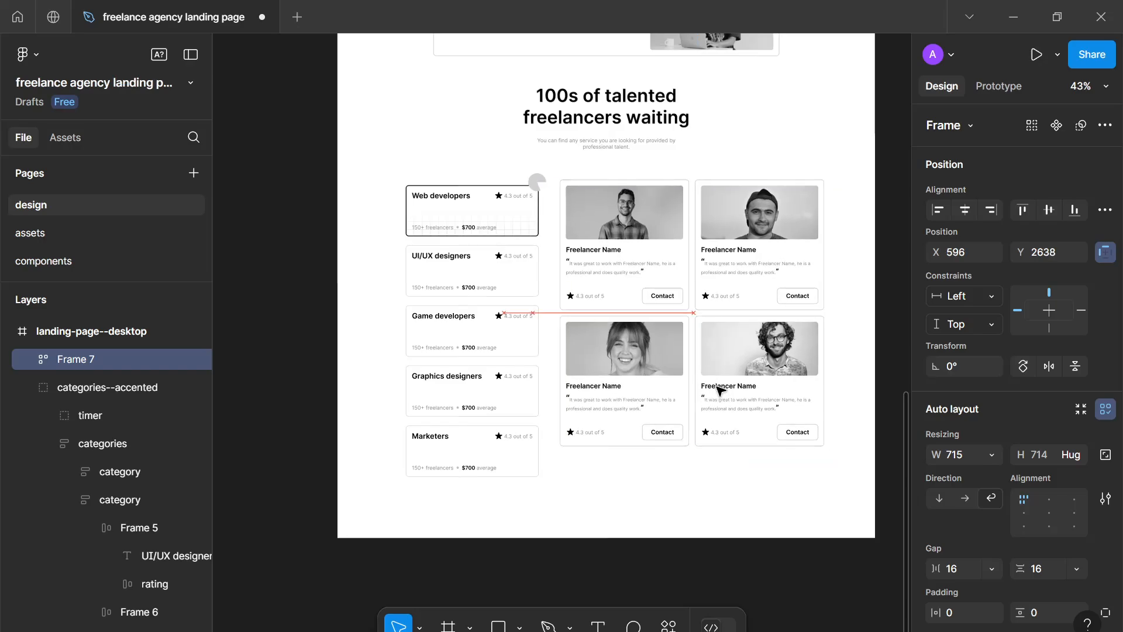
Step: Combine the category list and the testimony grid in a horizontal auto layout, trying top alignment before restoring vertically centred, left alignment
shift+click(476, 411)
key(shift+a)
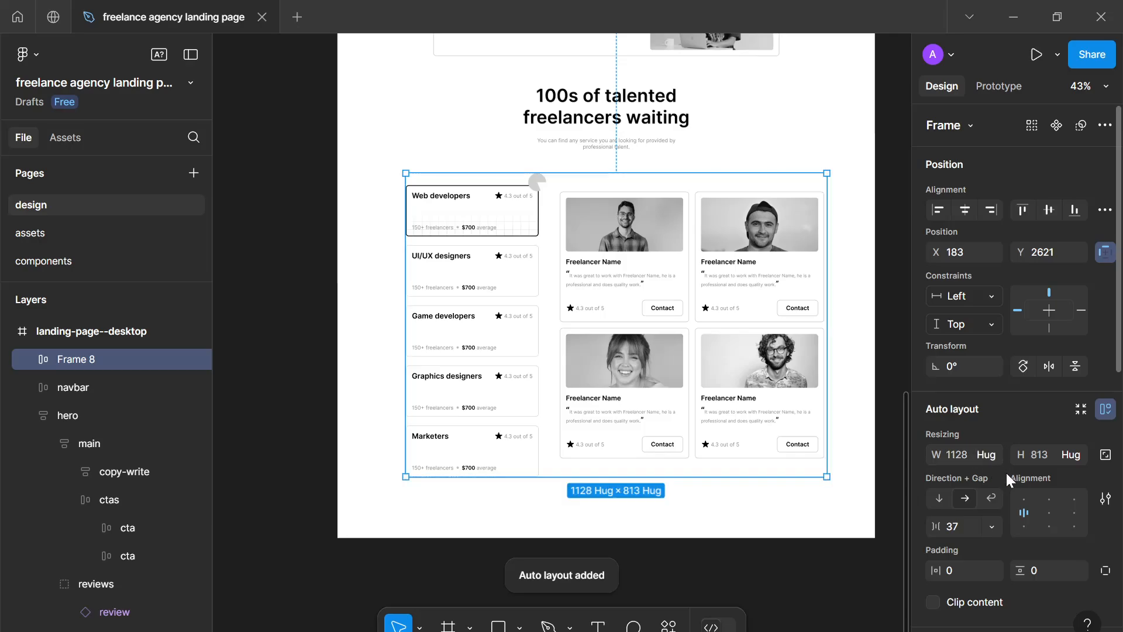
click(1023, 499)
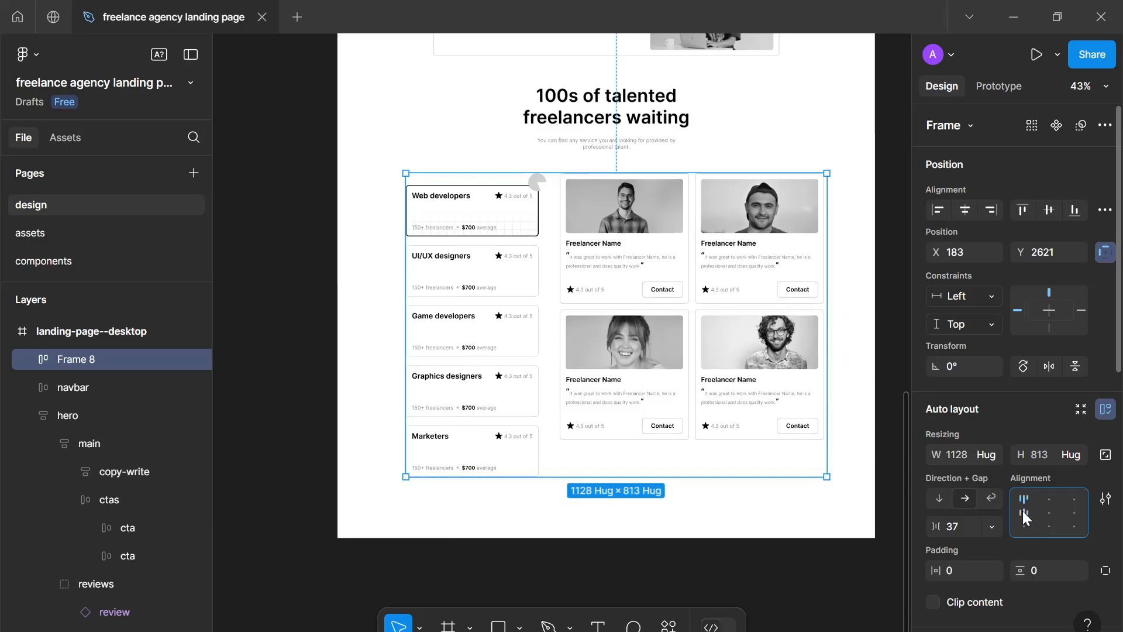
click(1020, 513)
click(714, 551)
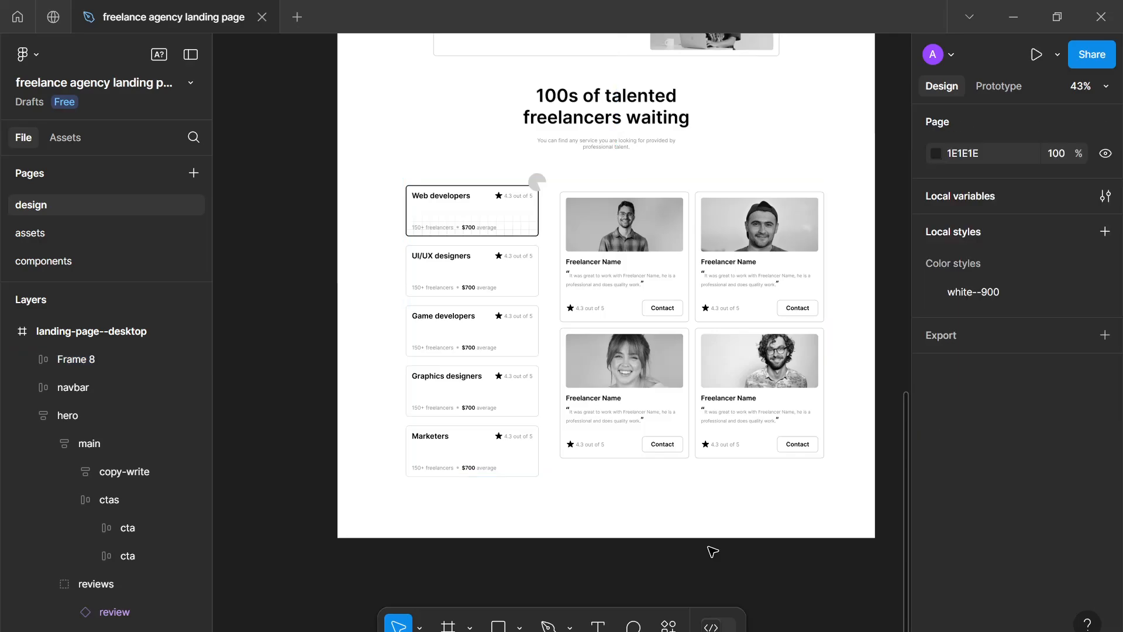
Step: Review the whole landing page from the hero down to the categories and testimony section
scroll(711, 549, down, 5)
scroll(712, 551, up, 3)
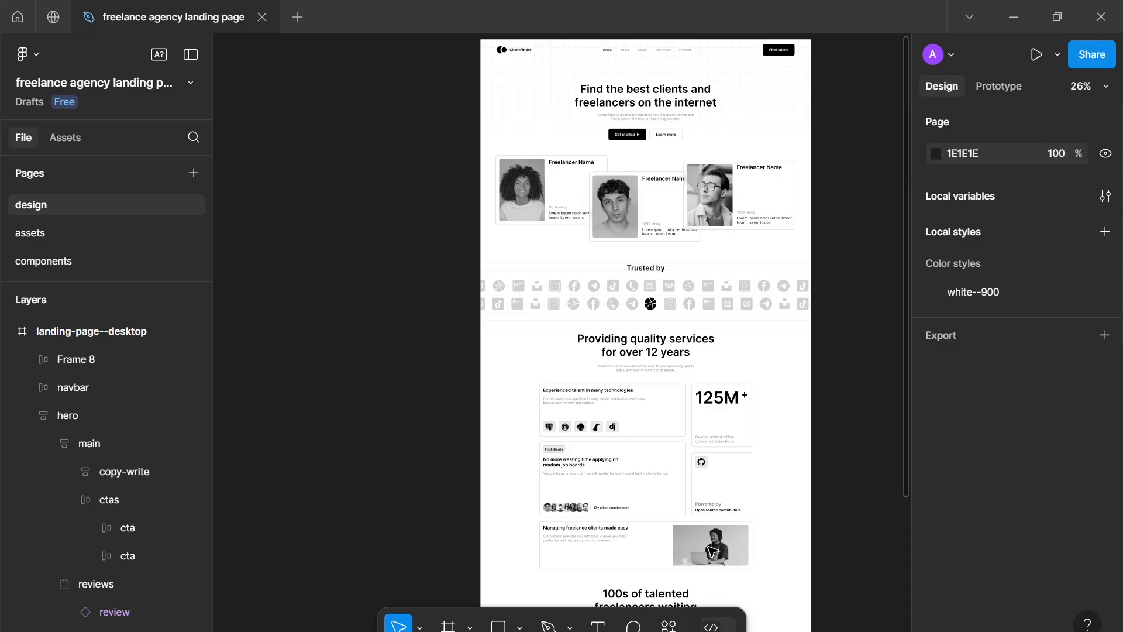
scroll(712, 551, down, 5)
scroll(712, 551, up, 1)
key(ctrl+k)
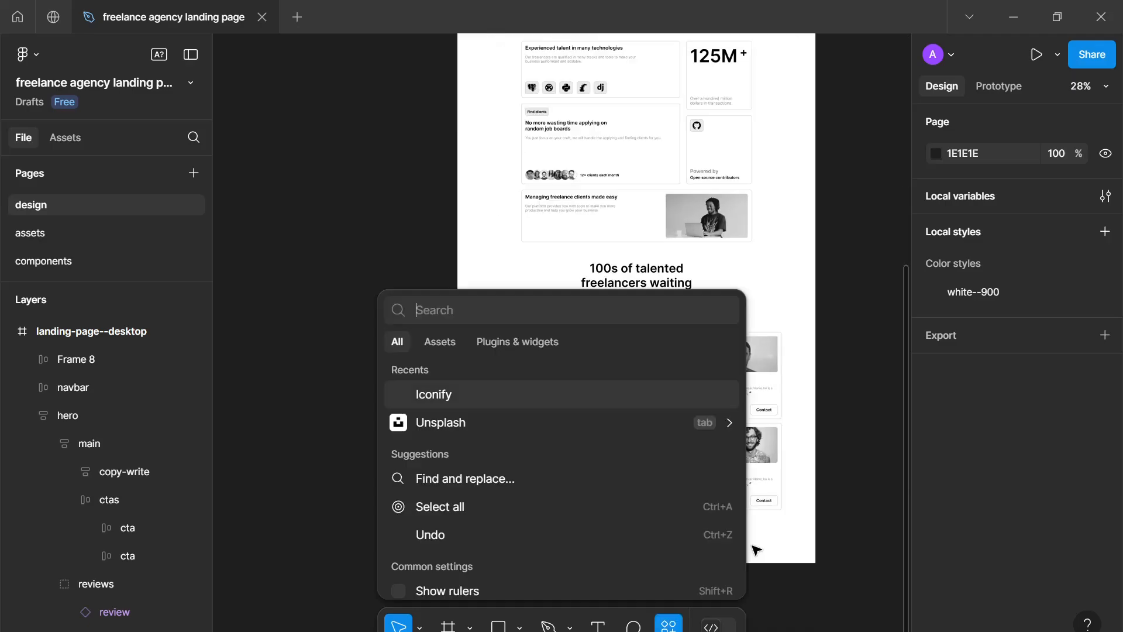
key(Escape)
scroll(807, 477, down, 2)
scroll(804, 477, up, 5)
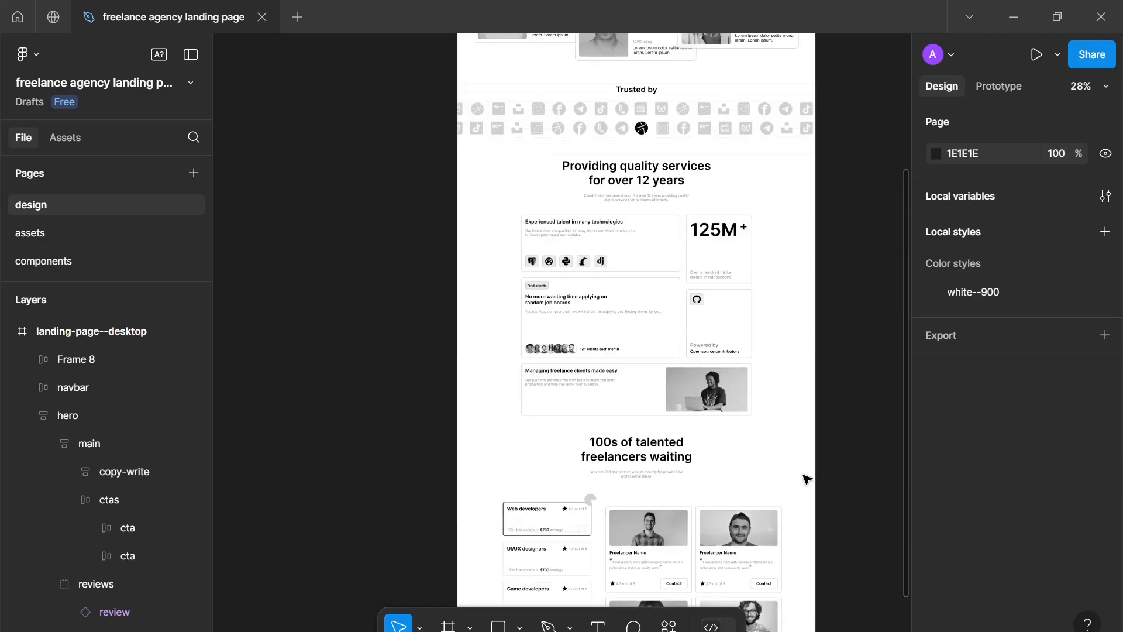
scroll(804, 477, down, 3)
scroll(756, 499, up, 3)
scroll(754, 498, down, 6)
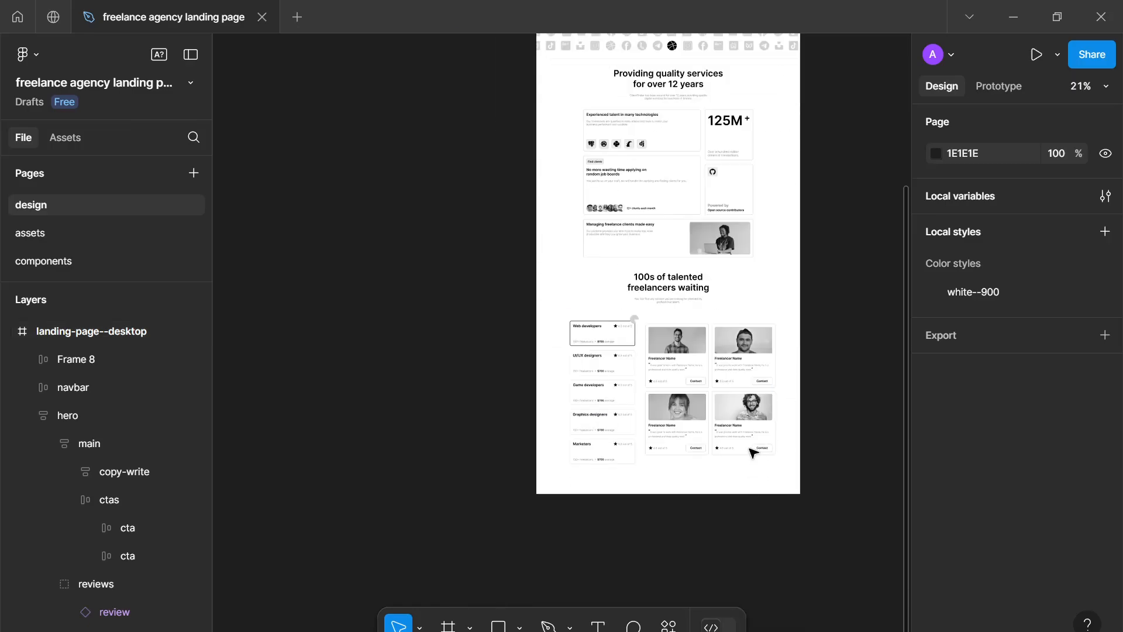
scroll(754, 416, up, 4)
Step: Set the gap between the category list and testimony grid to 32 and centre their frame horizontally on the page
click(731, 380)
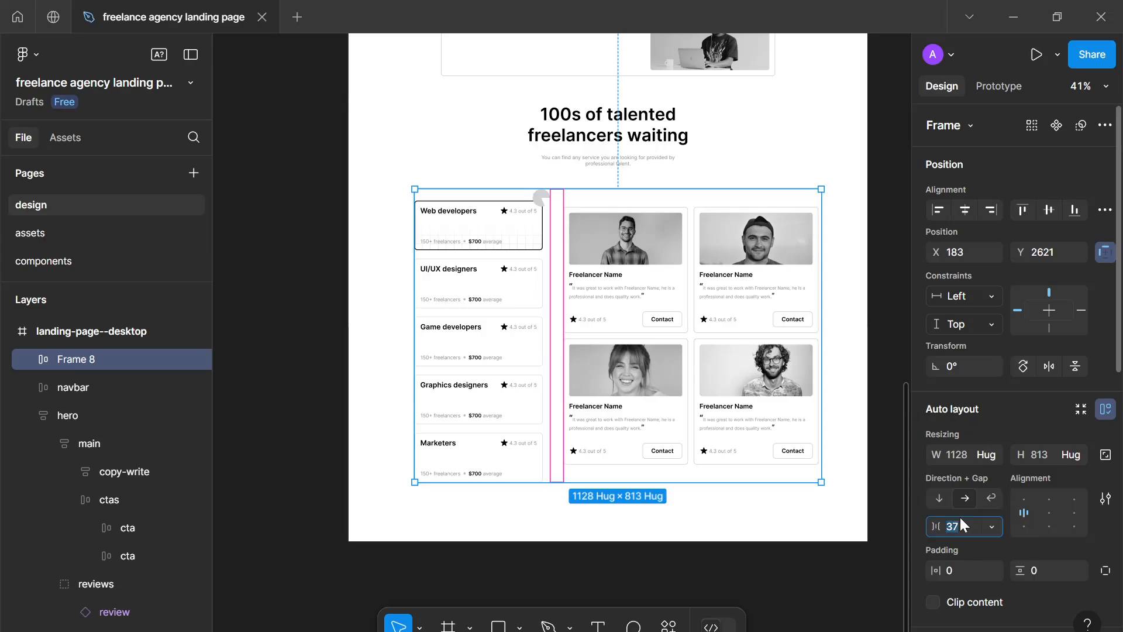
click(961, 519)
text(32)
key(Return)
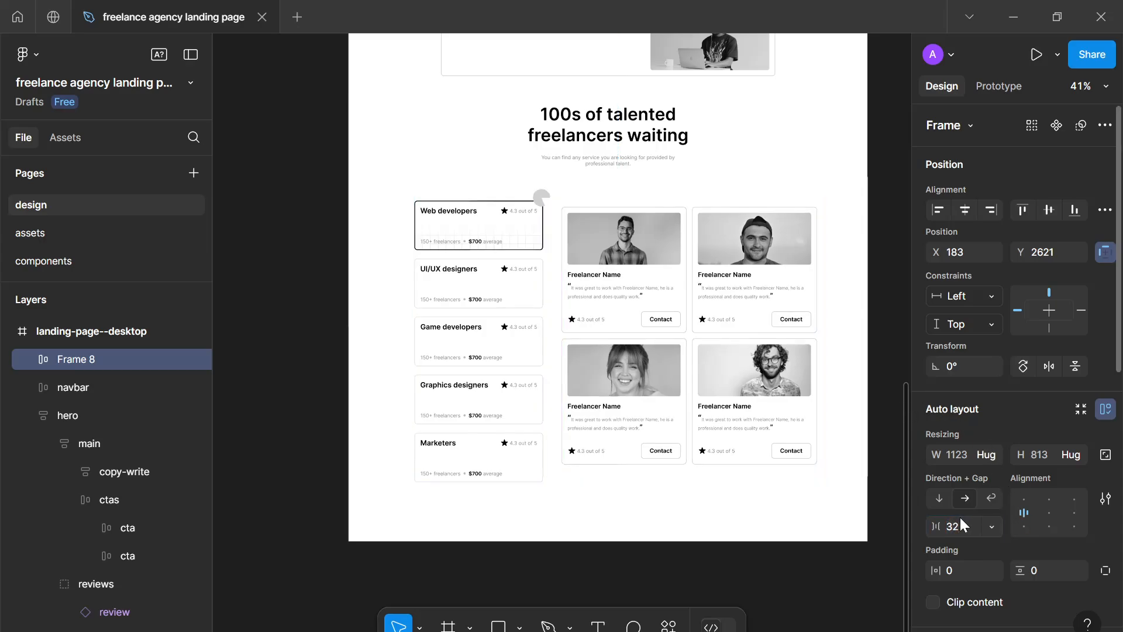
click(966, 210)
Step: Rename the frame holding the category list and testimony grid as main
scroll(724, 350, down, 3)
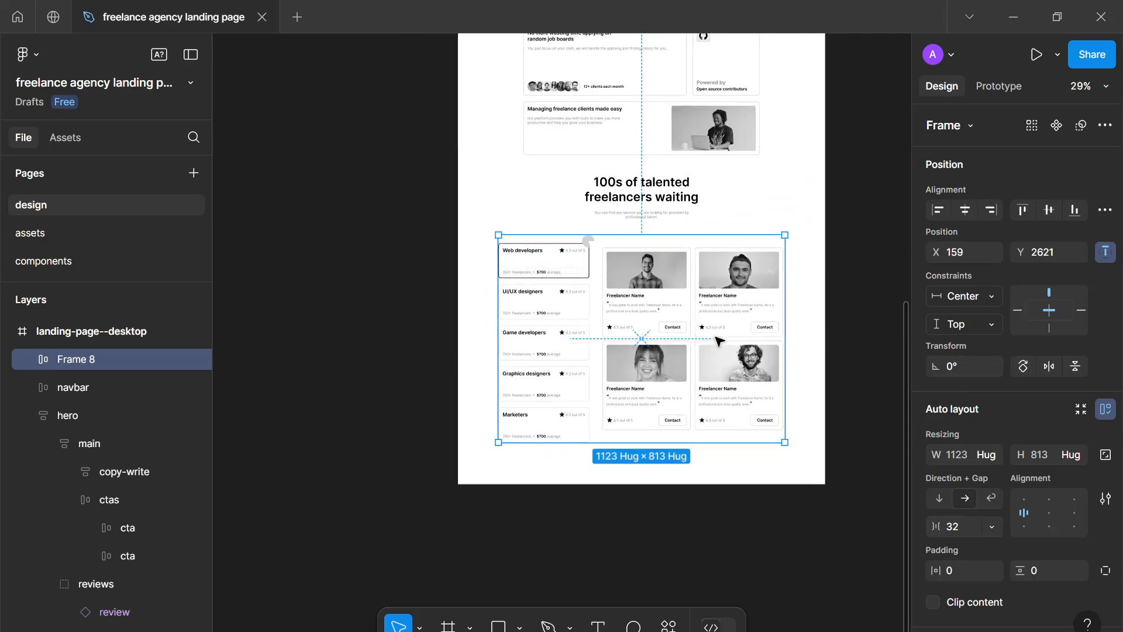
double_click(83, 361)
text(main)
key(Return)
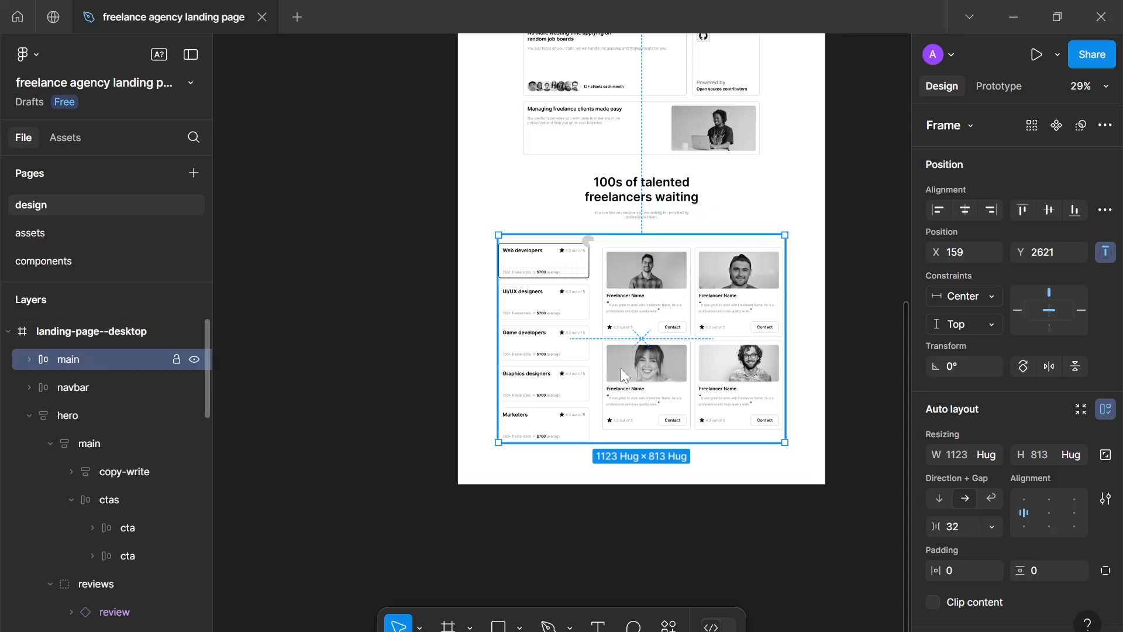
Step: Wrap the main frame and the "100s of talented freelancers waiting" header in an auto layout named testimonials-and-categories
shift+click(648, 196)
key(shift+a)
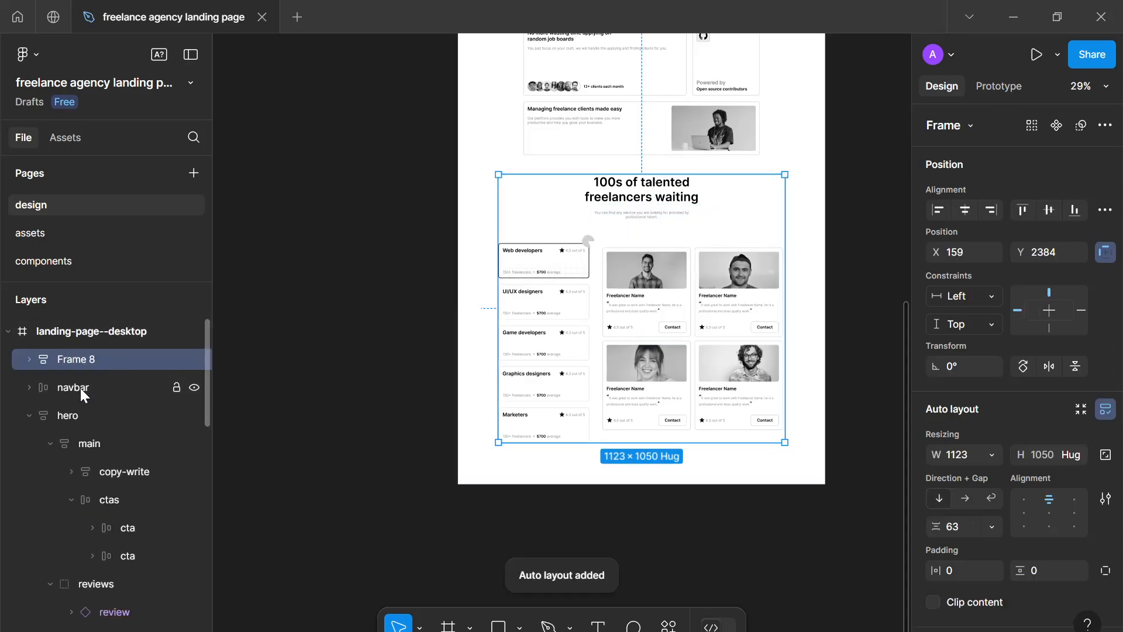
double_click(73, 367)
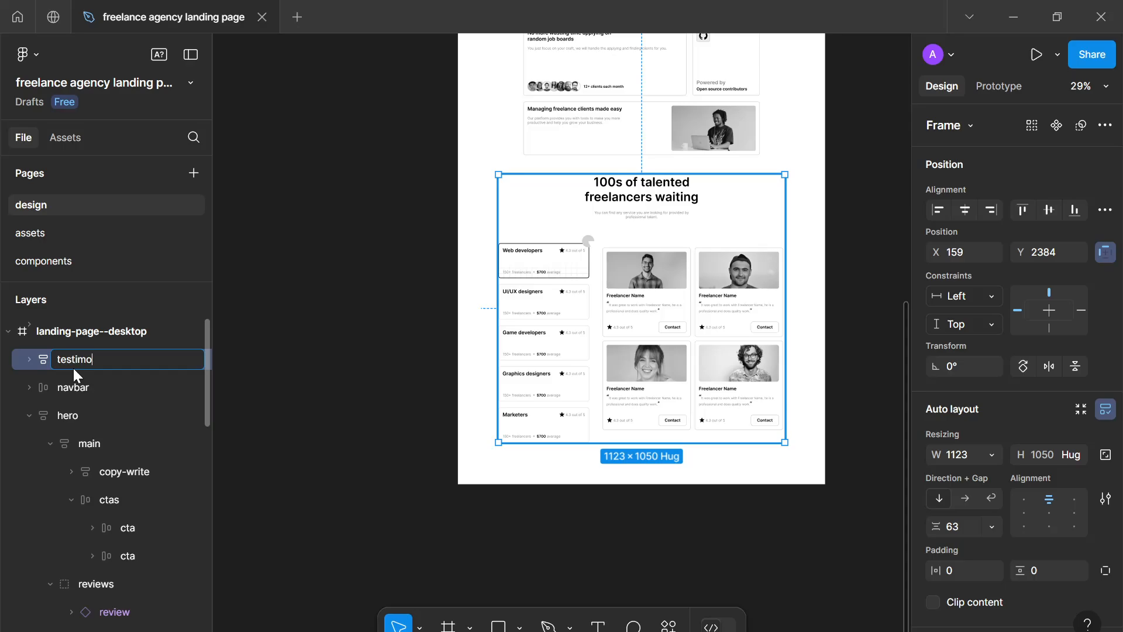
text(testimonials-and-categories)
key(Return)
Step: Check the features section's vertical gap and set the testimonials-and-categories section's gap to the same 52
scroll(447, 446, down, 1)
scroll(446, 447, down, 1)
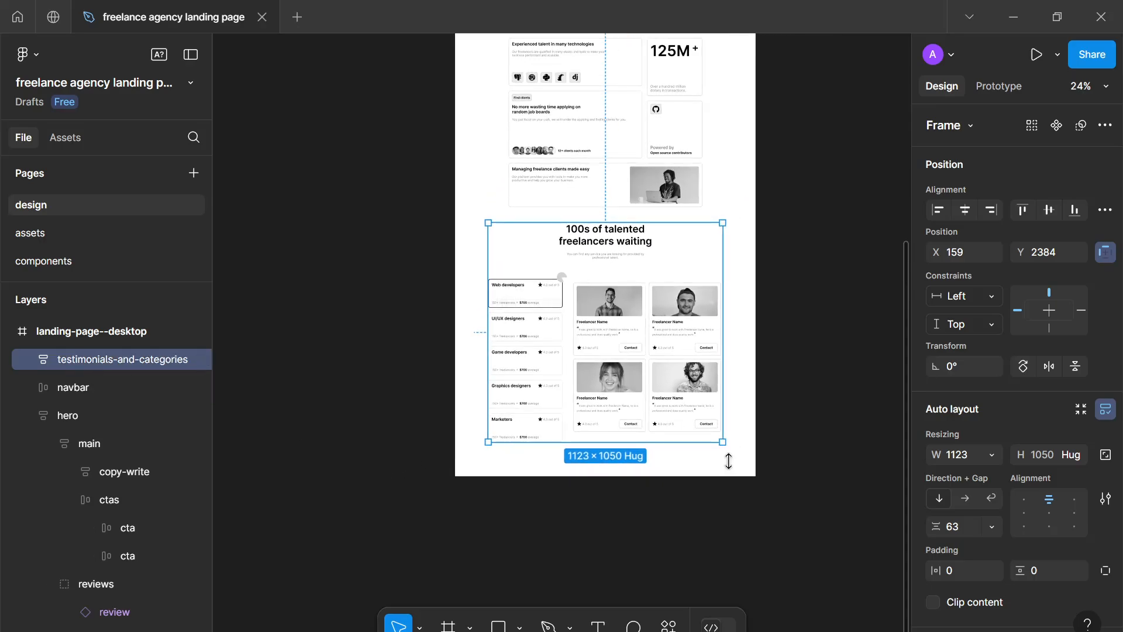
scroll(661, 376, up, 5)
click(644, 355)
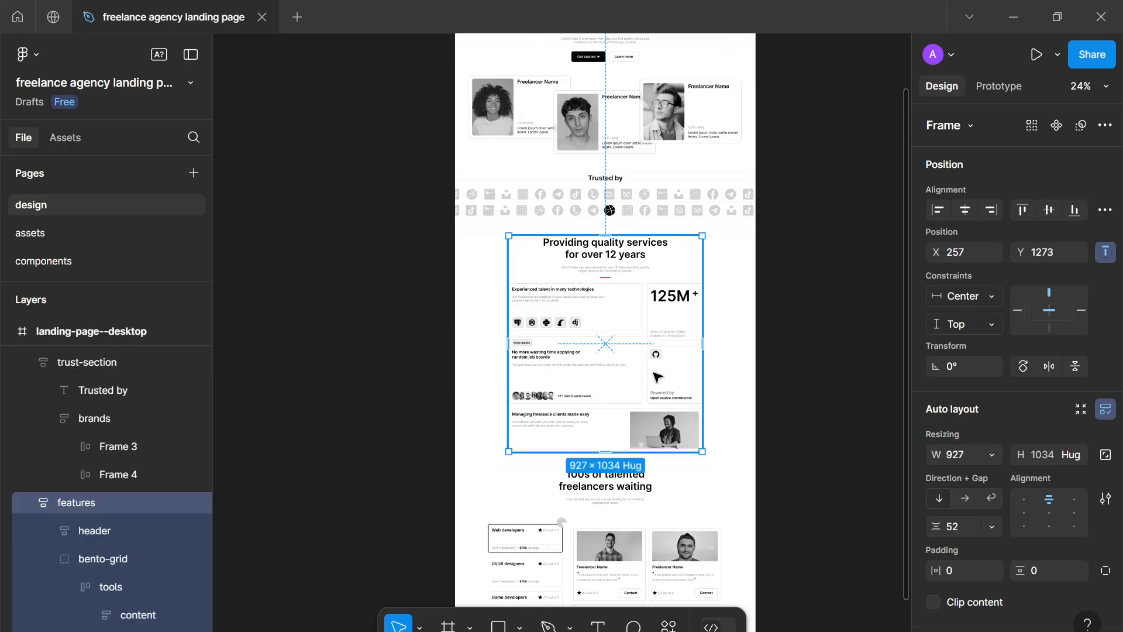
click(668, 531)
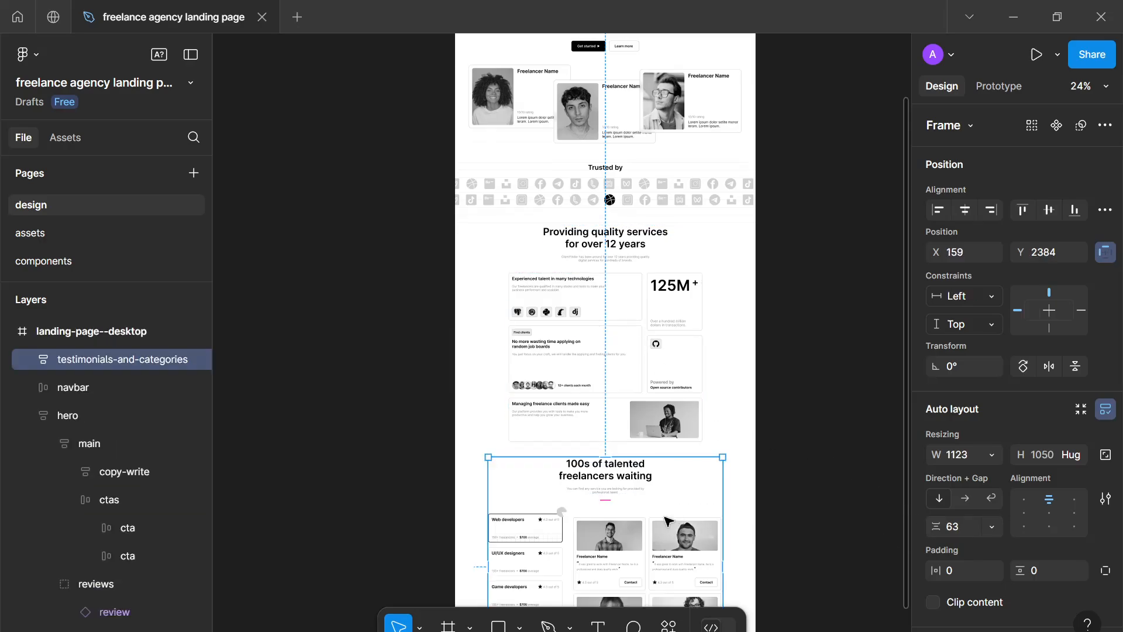
scroll(628, 451, down, 2)
scroll(629, 452, down, 2)
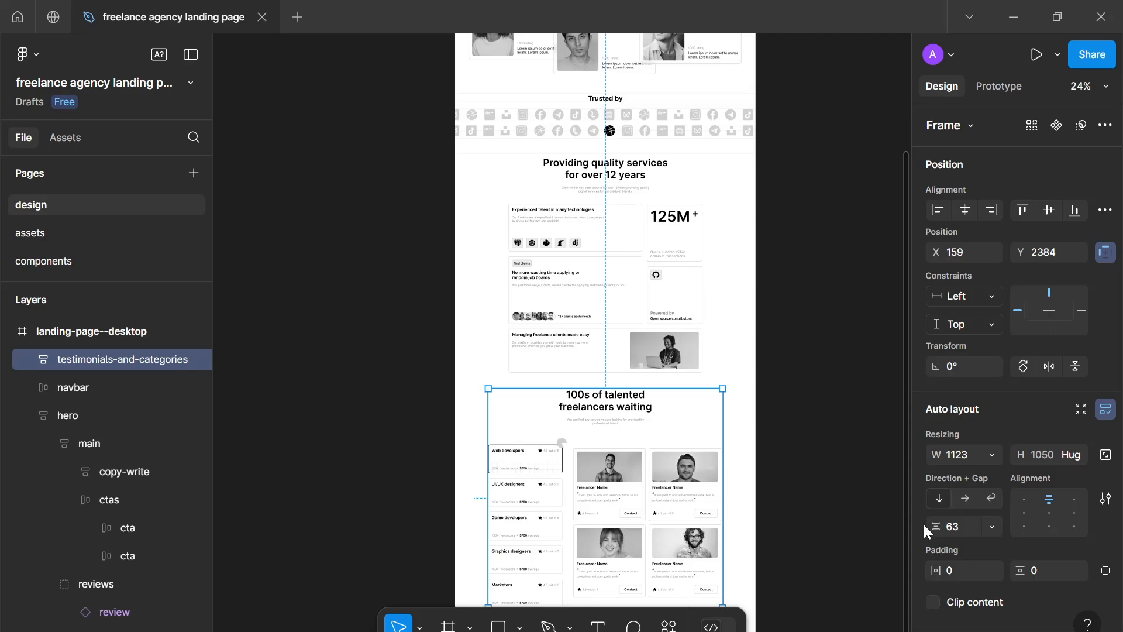
text(52)
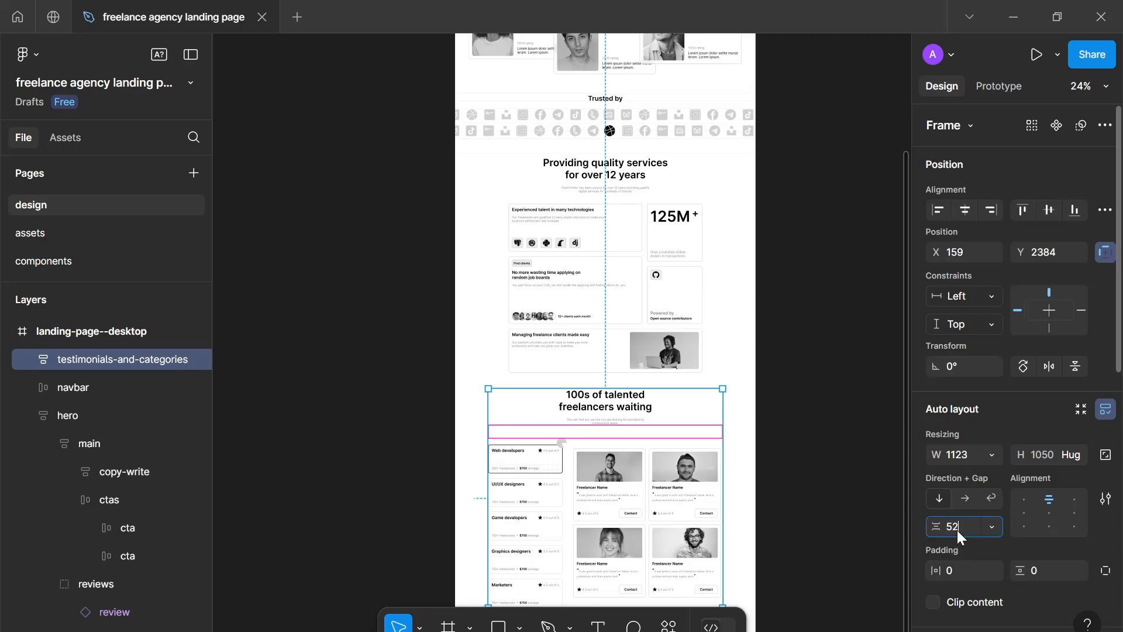
click(837, 514)
scroll(837, 514, down, 4)
scroll(825, 475, down, 1)
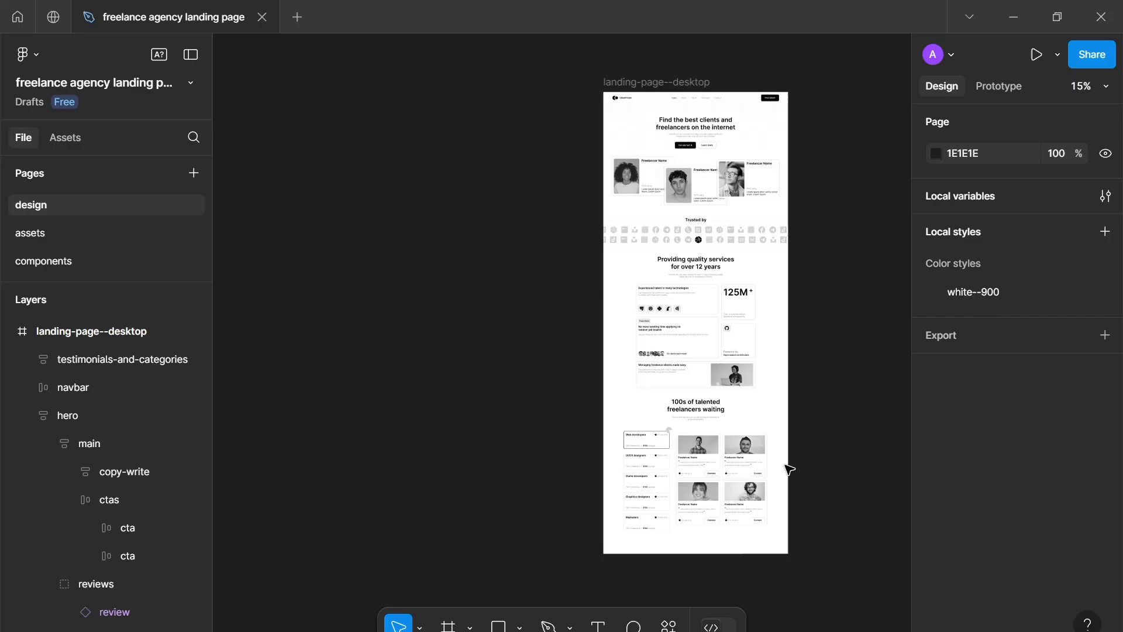
Step: Check the spacing below the features section and nudge the testimonials-and-categories section down to Y 2403
click(737, 469)
key(alt)
click(736, 345)
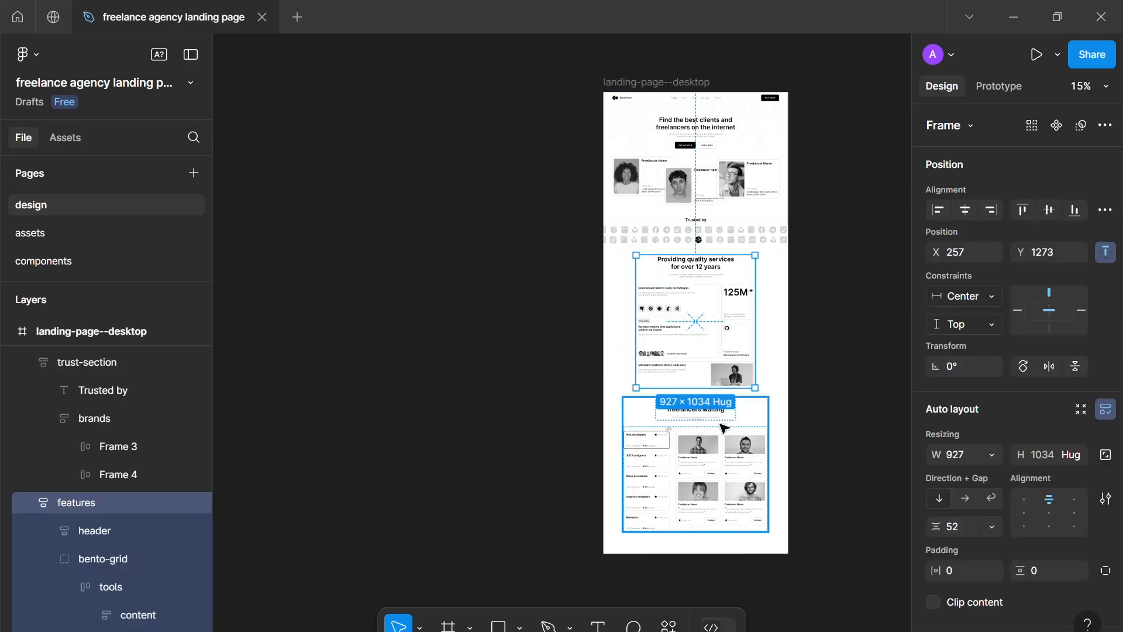
click(724, 430)
key(Down)
key(Down)
key(Down)
key(Down)
key(Down)
key(Down)
key(Down)
key(Down)
key(Down)
key(Down)
key(Down)
key(Down)
key(Down)
key(Down)
key(Down)
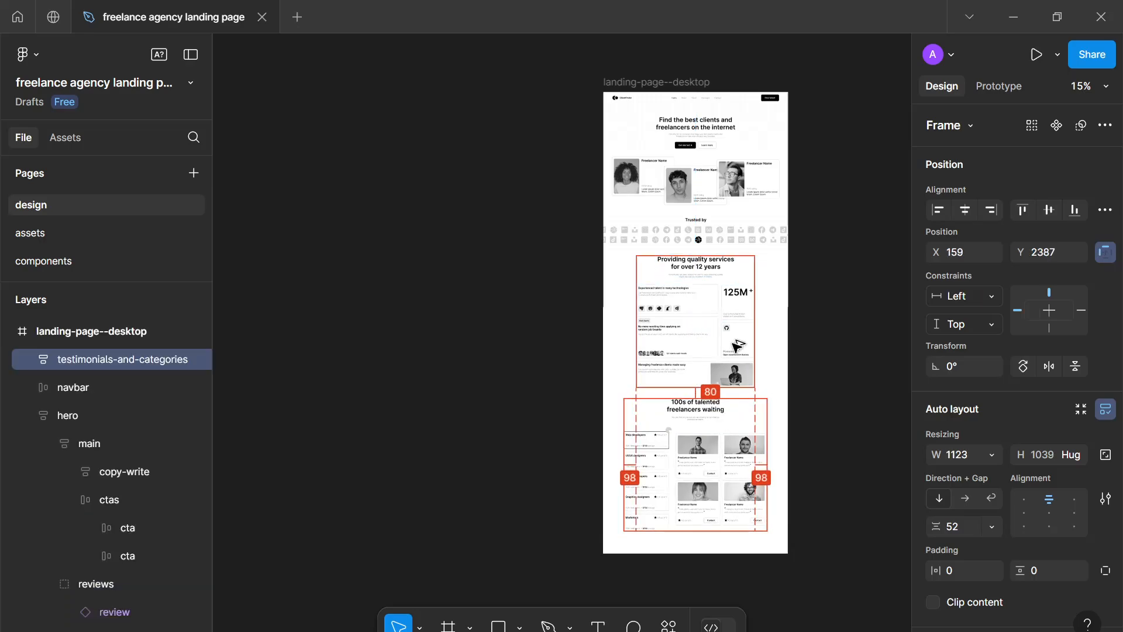
key(Down)
key(Down)
key(Down)
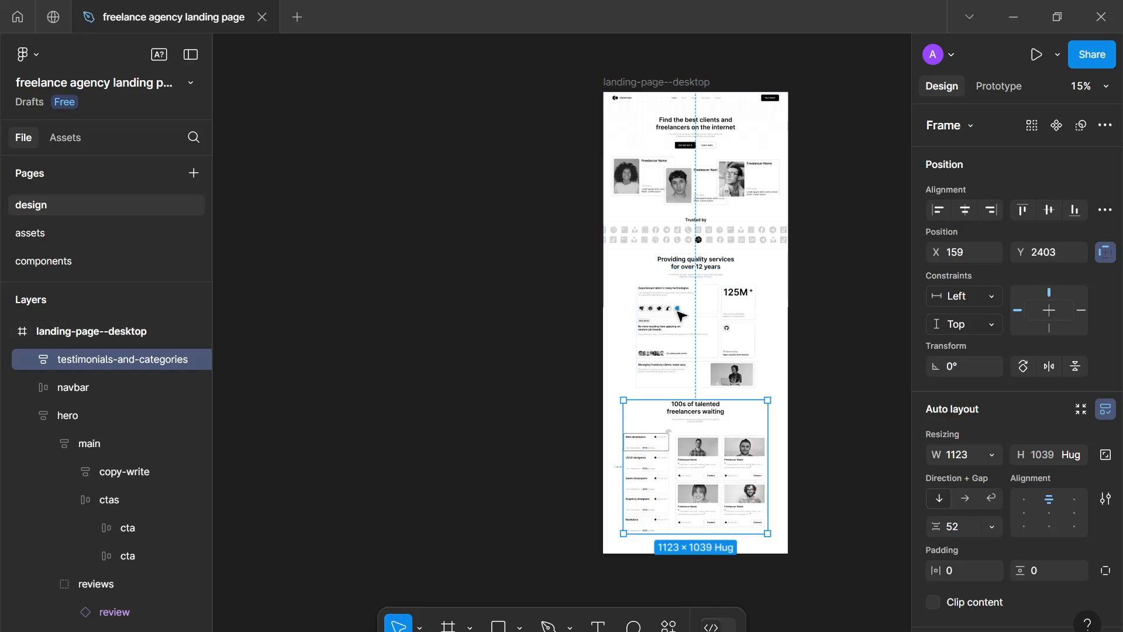
scroll(679, 313, up, 3)
scroll(679, 312, down, 1)
click(862, 361)
Step: Examine the testimonials-and-categories section up close, including its header, category list and freelancer cards
scroll(819, 328, down, 2)
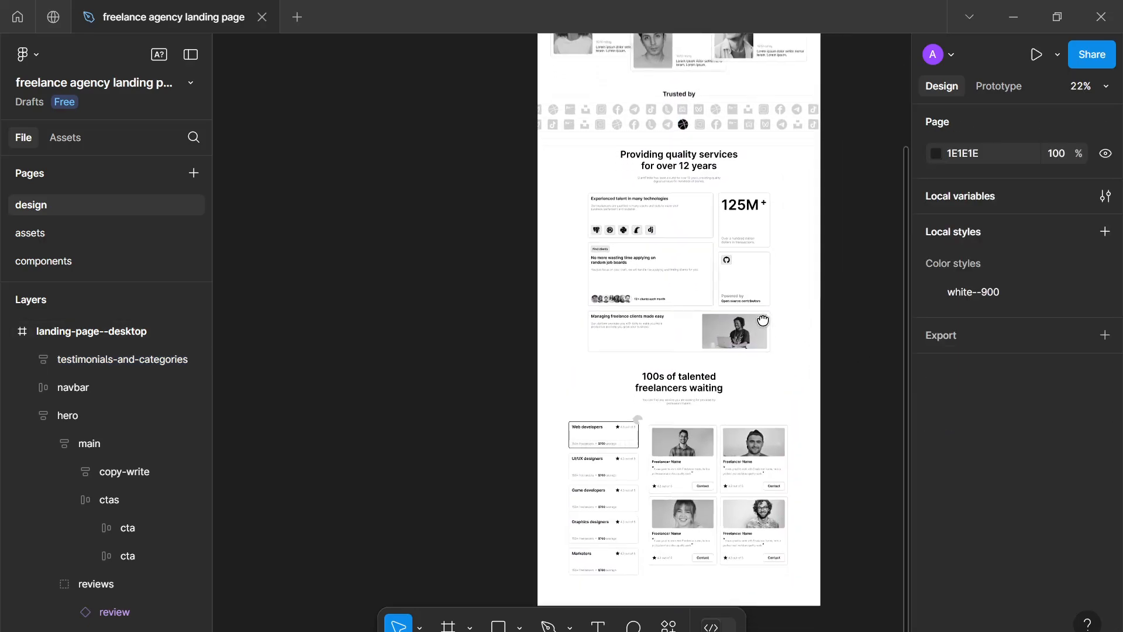
ctrl+scroll(763, 298, up, 3)
ctrl+scroll(763, 299, up, 2)
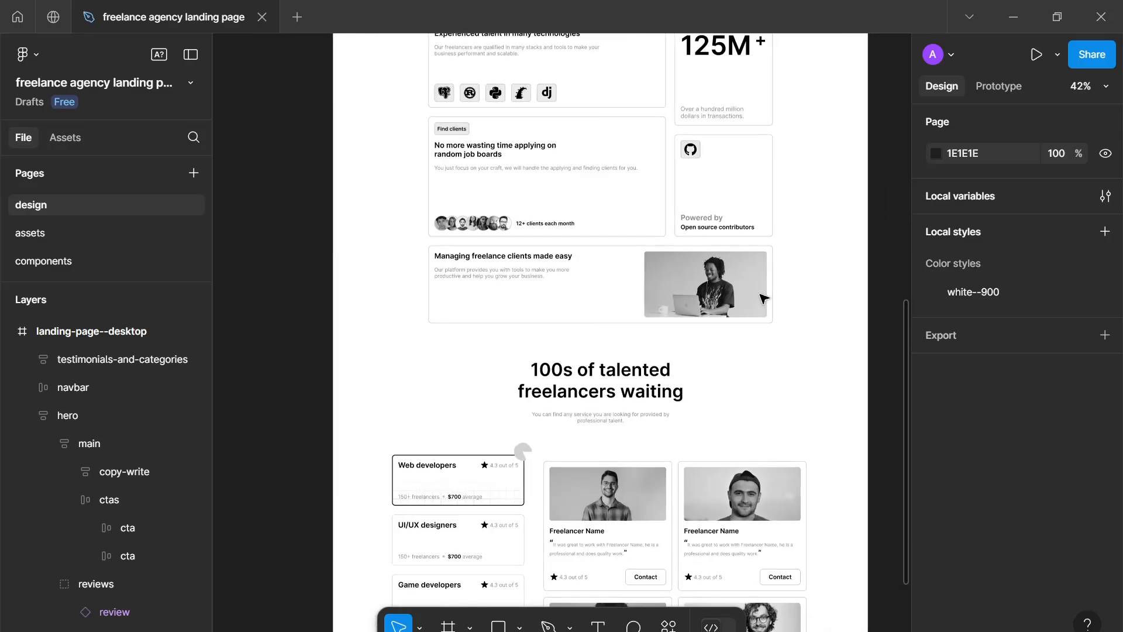
scroll(764, 298, down, 5)
scroll(764, 298, up, 2)
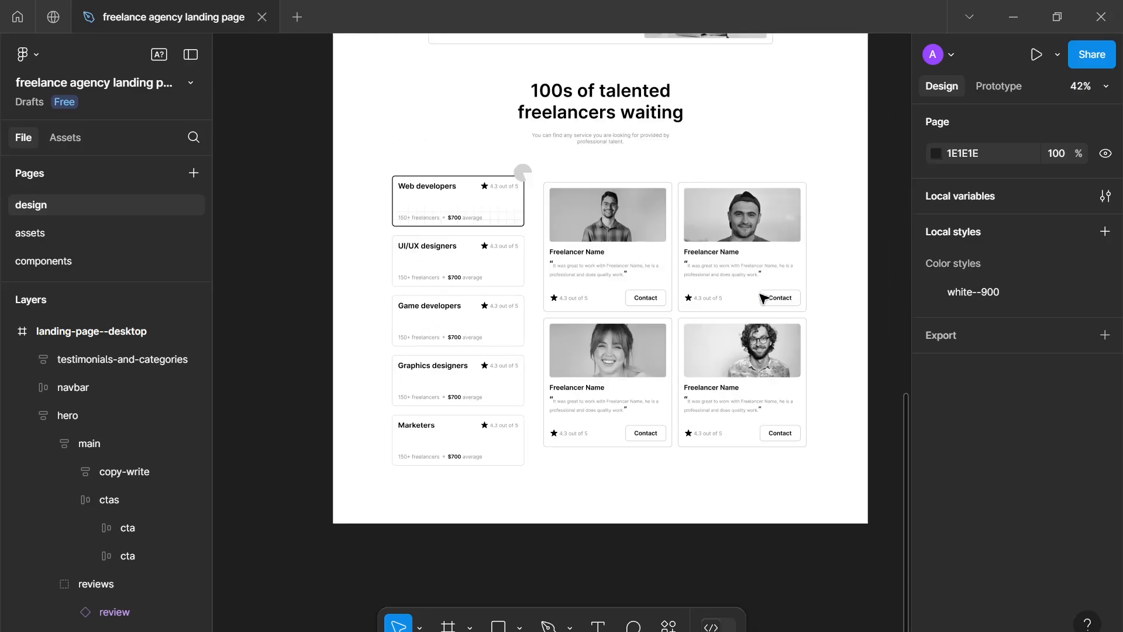
ctrl+scroll(763, 298, down, 3)
ctrl+scroll(763, 299, down, 3)
scroll(763, 299, up, 3)
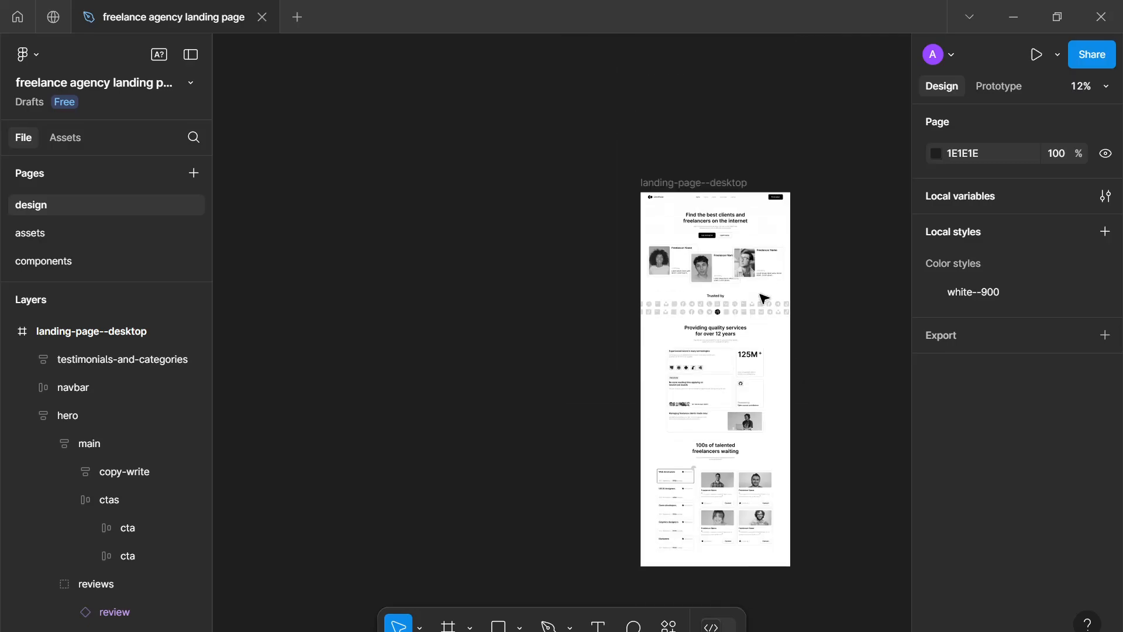
Step: Review the landing page from the navbar and hero through the trust and features sections to the freelancer cards
drag(764, 296, 726, 274)
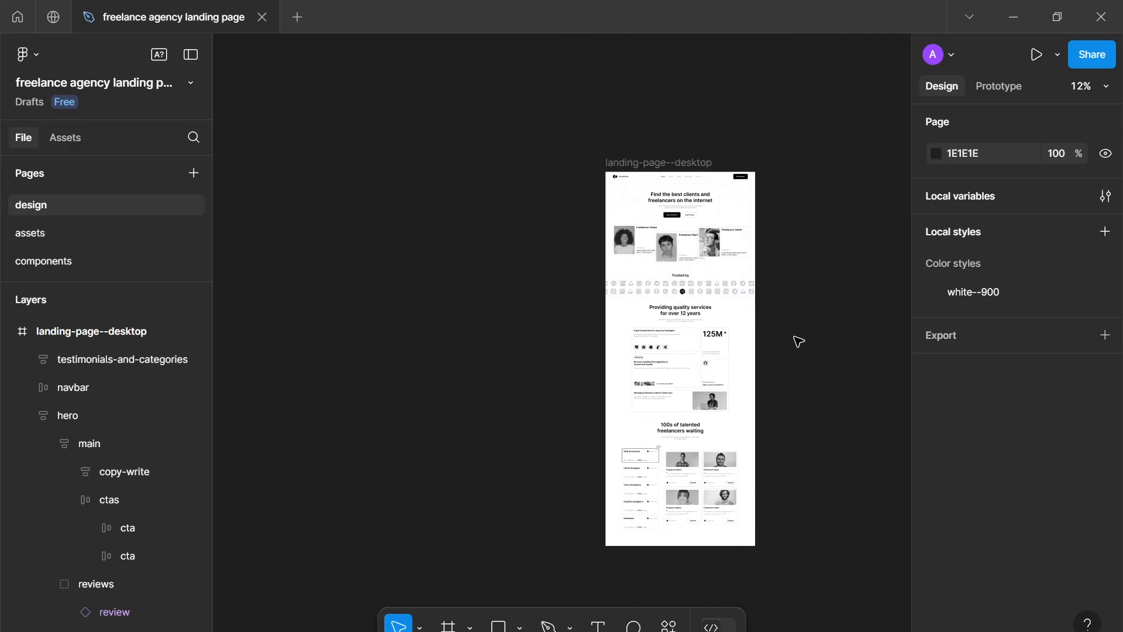
scroll(783, 322, down, 1)
ctrl+scroll(719, 236, up, 4)
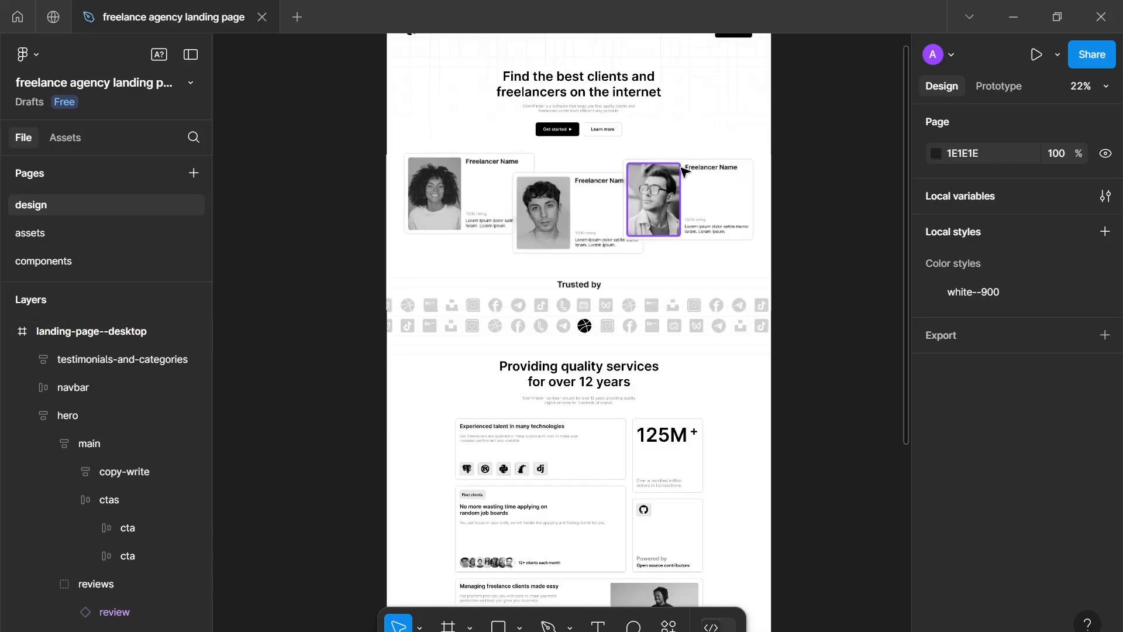
ctrl+scroll(667, 173, up, 4)
scroll(667, 173, up, 5)
scroll(740, 105, left, 1)
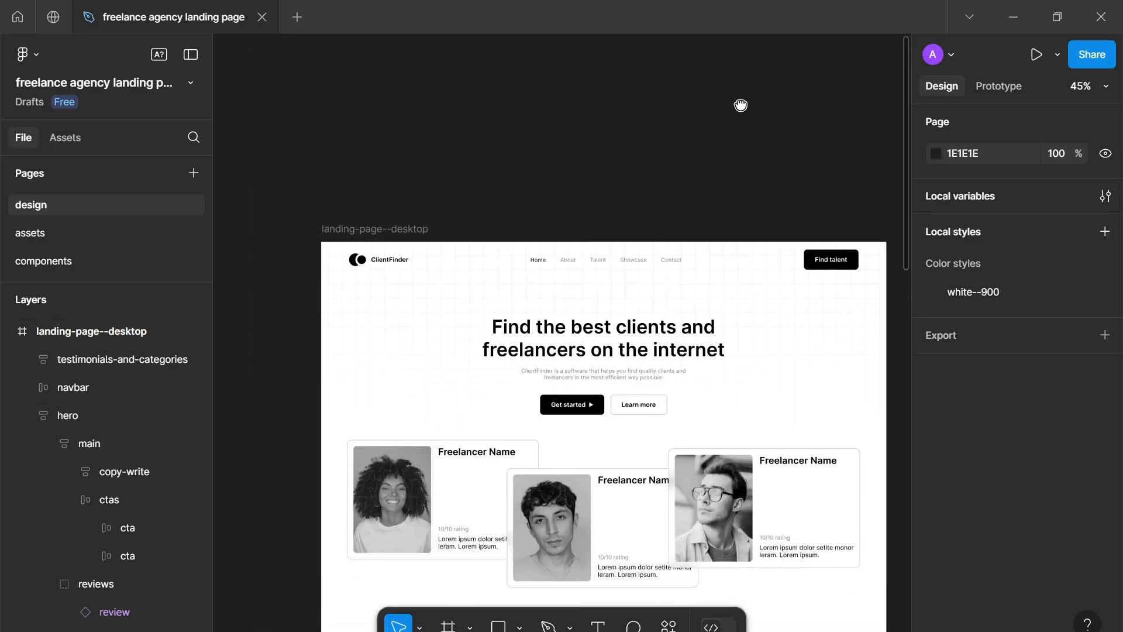
scroll(740, 105, down, 5)
scroll(740, 105, right, 1)
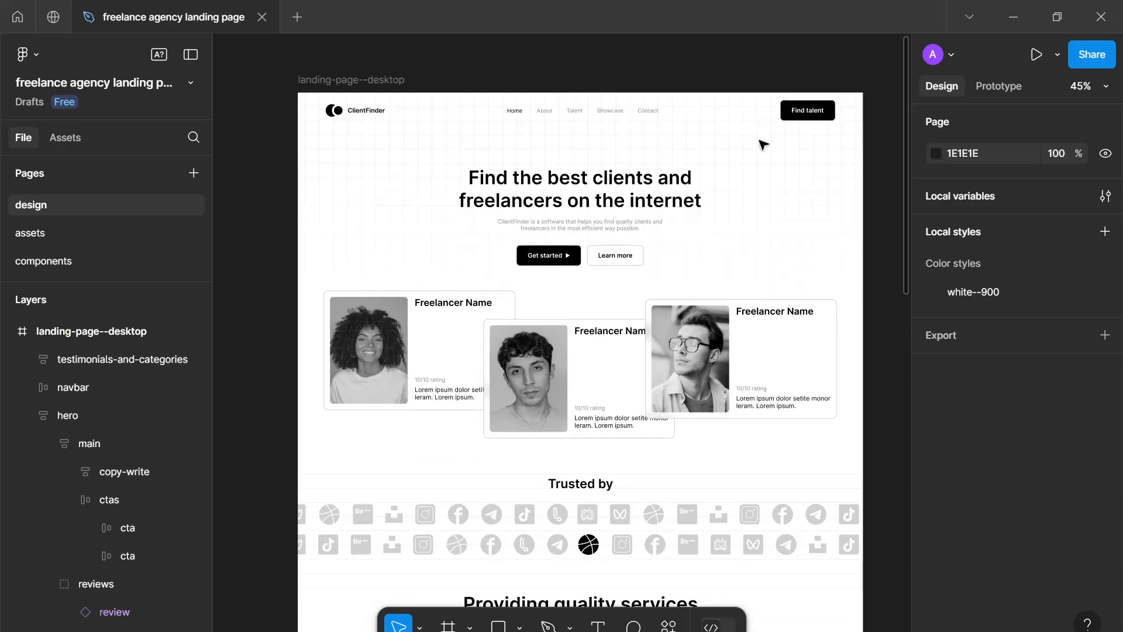
scroll(766, 144, down, 1)
scroll(766, 144, right, 1)
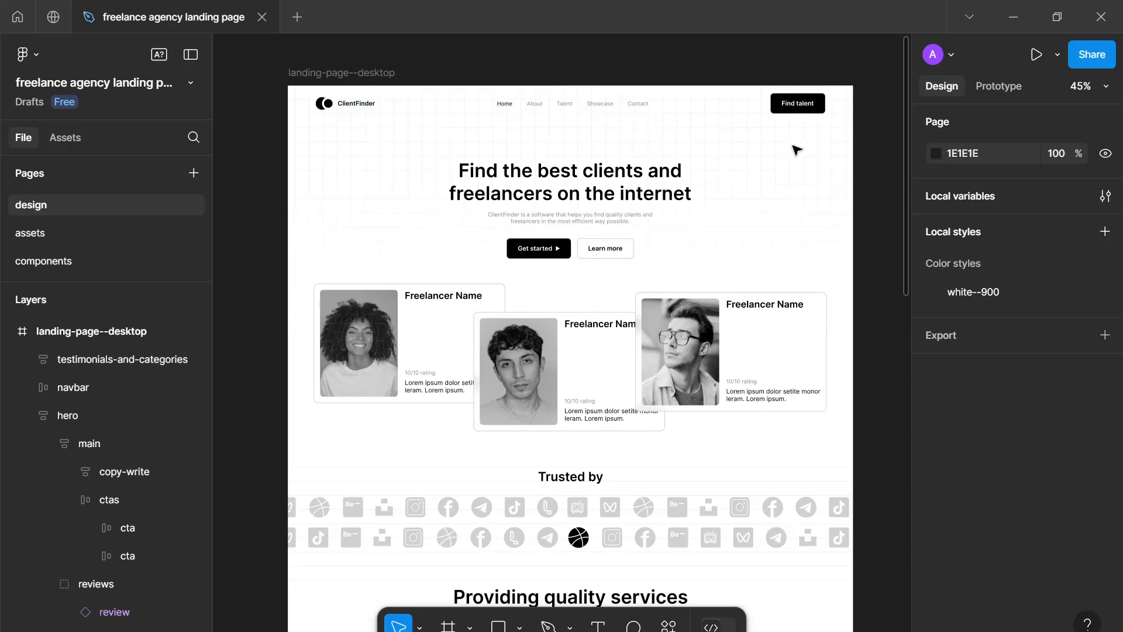
scroll(795, 150, down, 2)
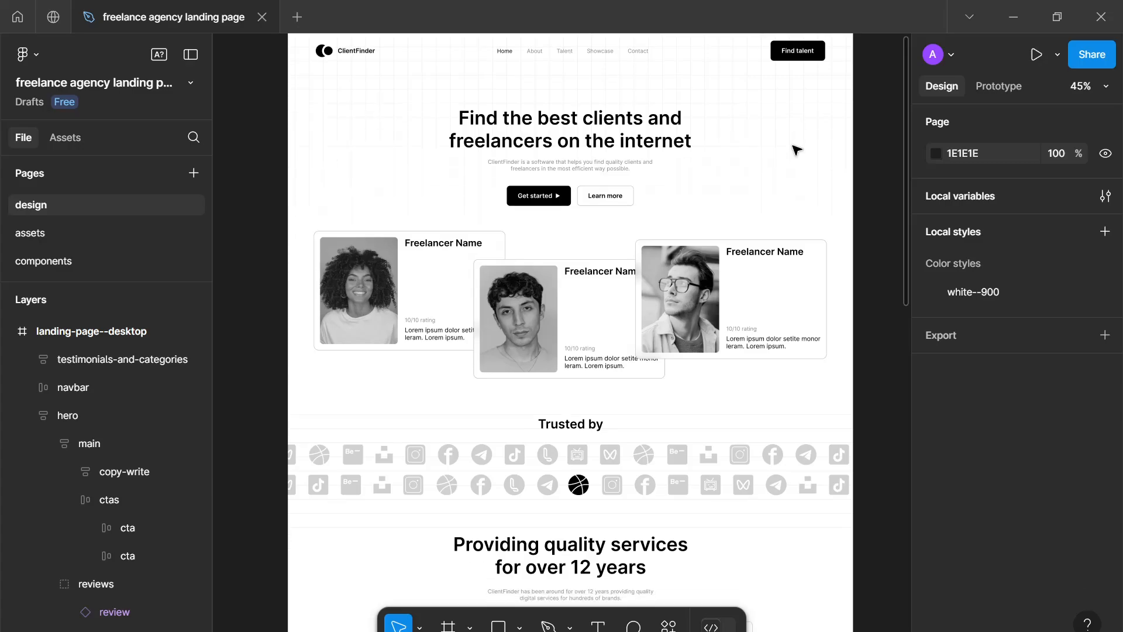
scroll(795, 150, down, 6)
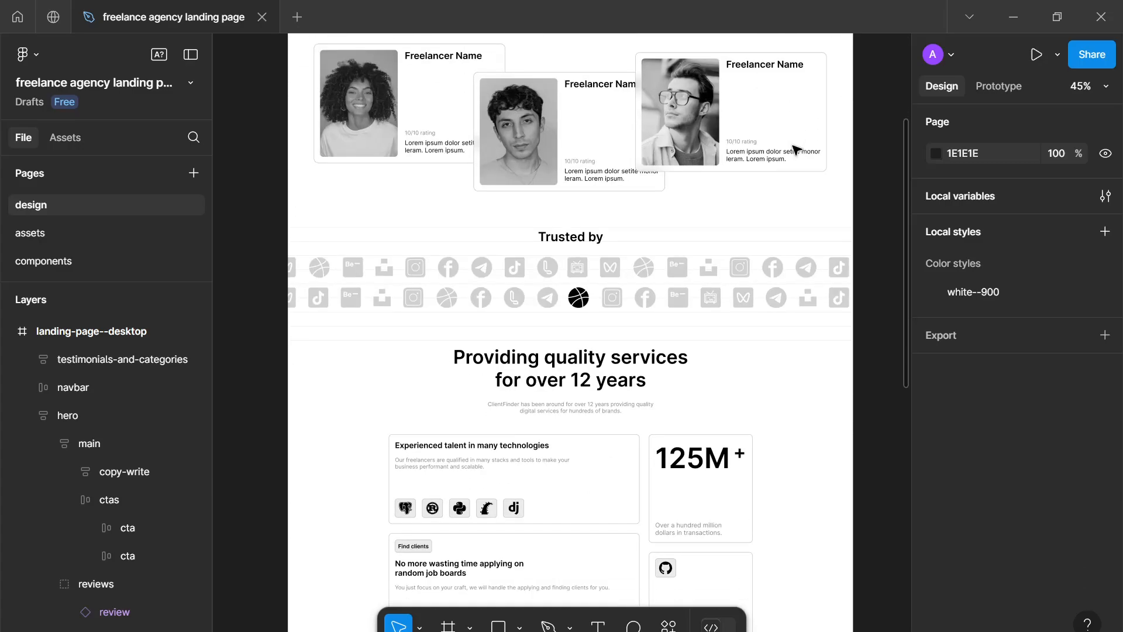
scroll(795, 150, down, 6)
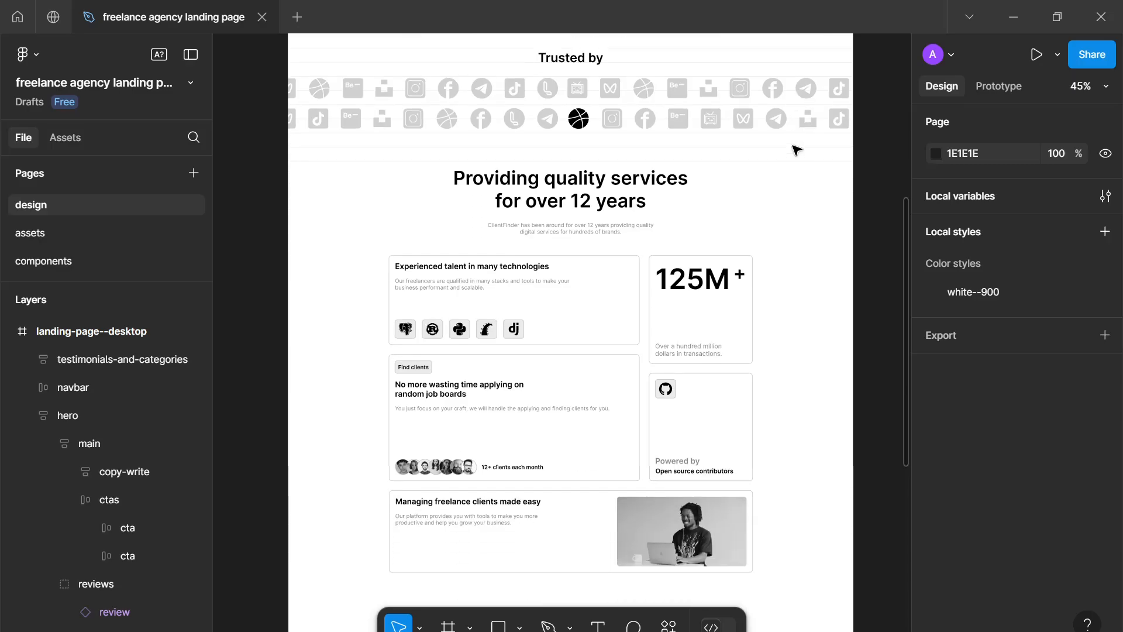
scroll(796, 150, down, 3)
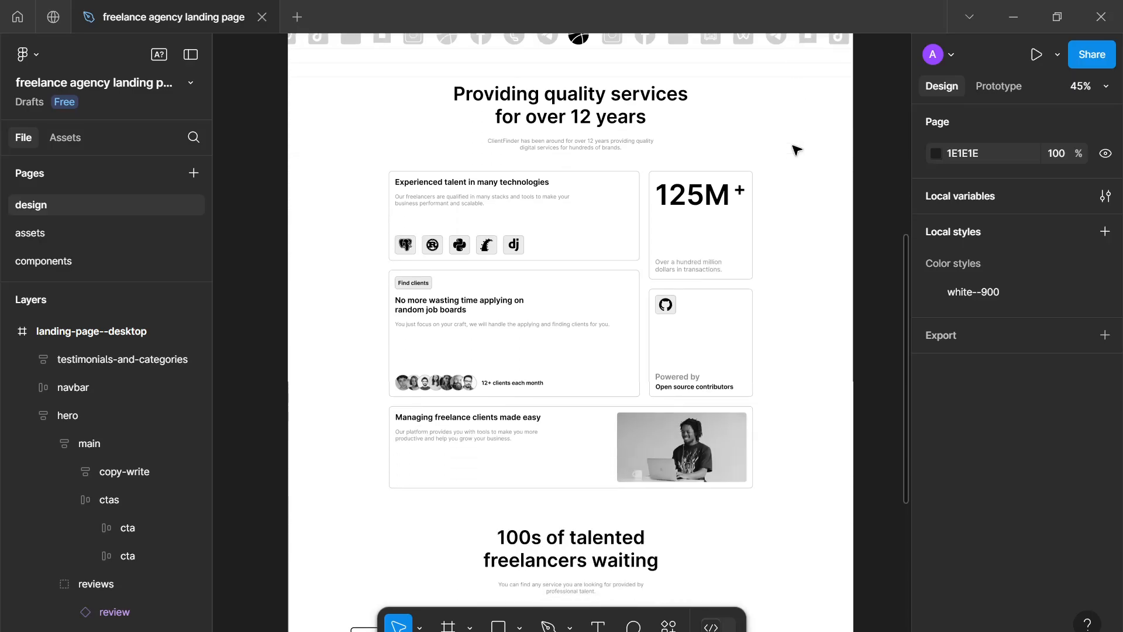
scroll(795, 150, down, 3)
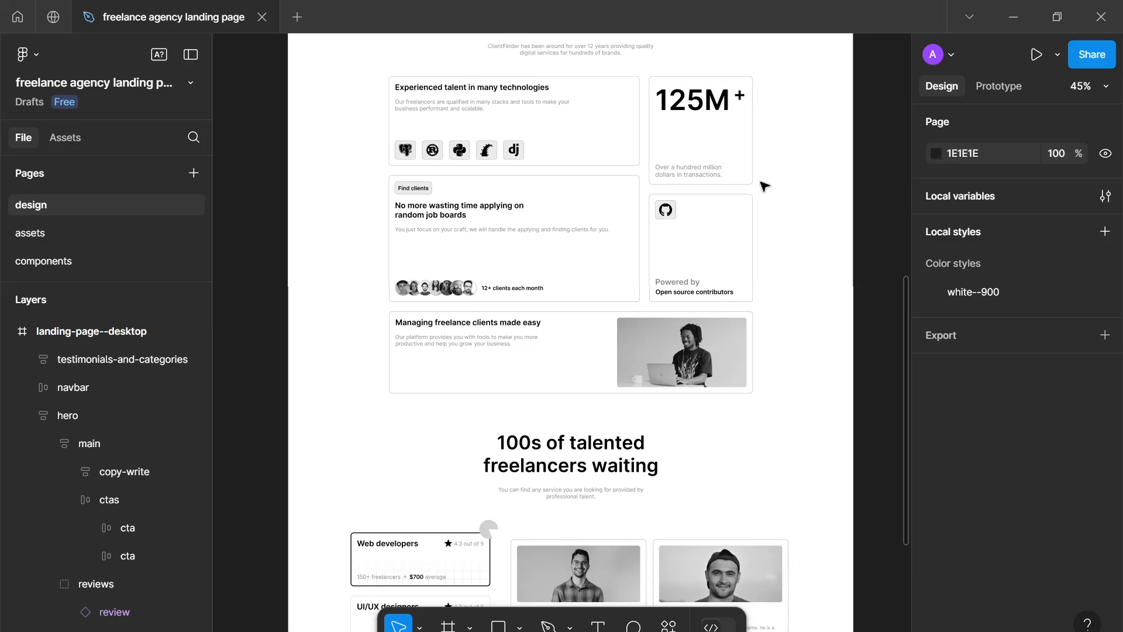
scroll(755, 199, up, 1)
scroll(738, 245, down, 4)
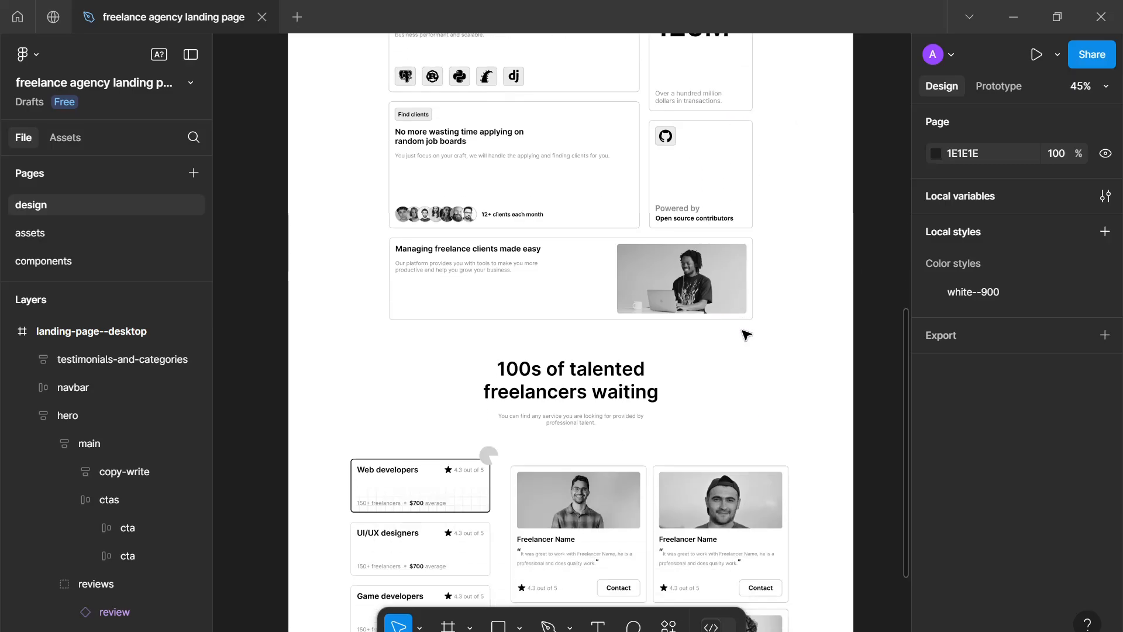
scroll(745, 335, down, 8)
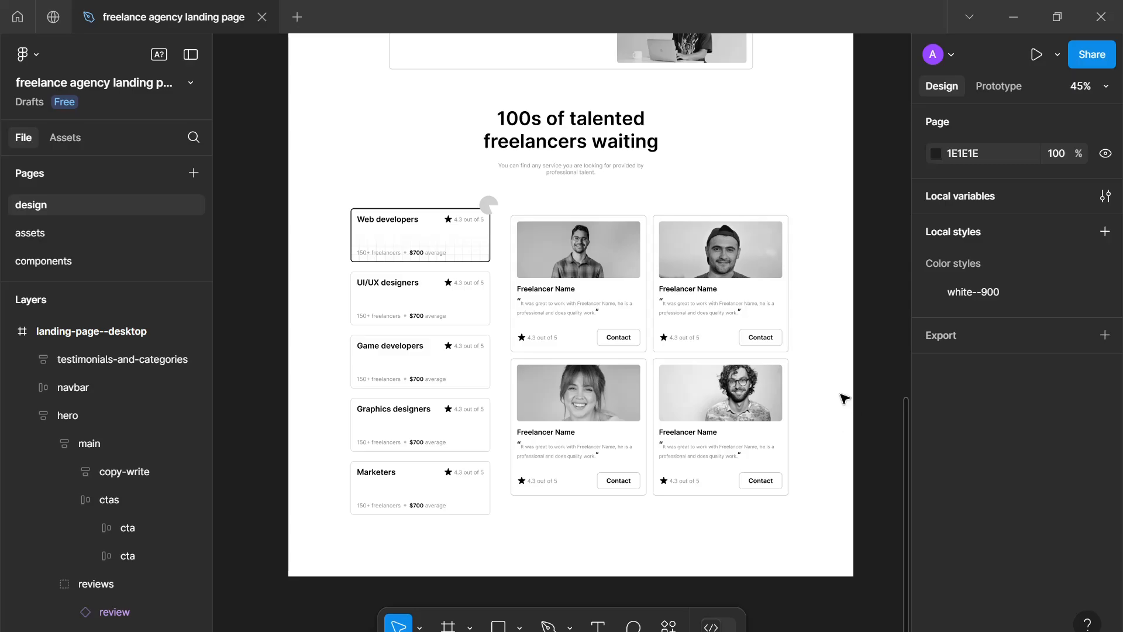
Step: Collapse the landing page's nested layers and move testimonials-and-categories directly below features in the layer order
click(9, 332)
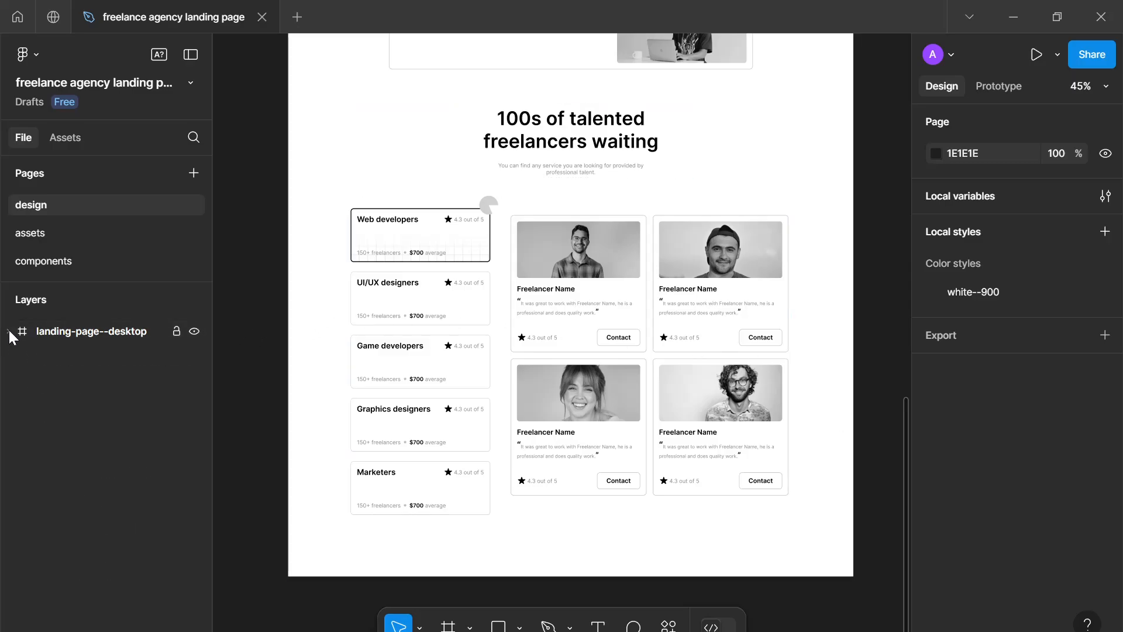
click(9, 332)
alt+click(9, 332)
click(9, 332)
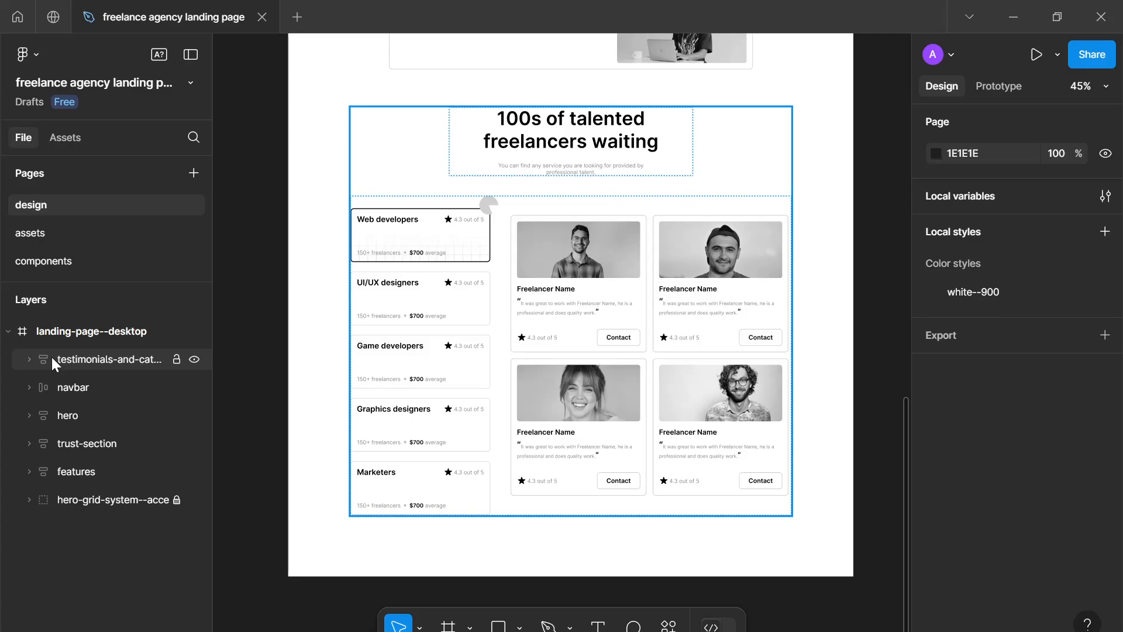
drag(51, 359, 66, 483)
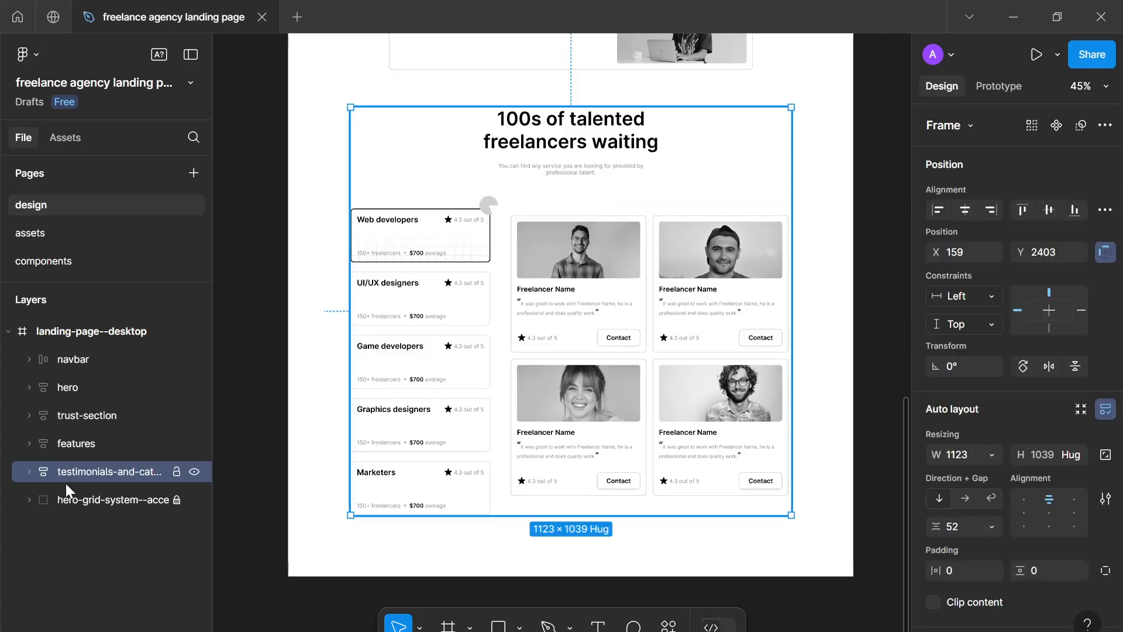
click(264, 513)
Step: Inspect the whole page layout again, comparing the spacing and alignment of its sections from hero to freelancer cards
scroll(264, 512, down, 4)
drag(335, 466, 485, 345)
scroll(477, 393, up, 2)
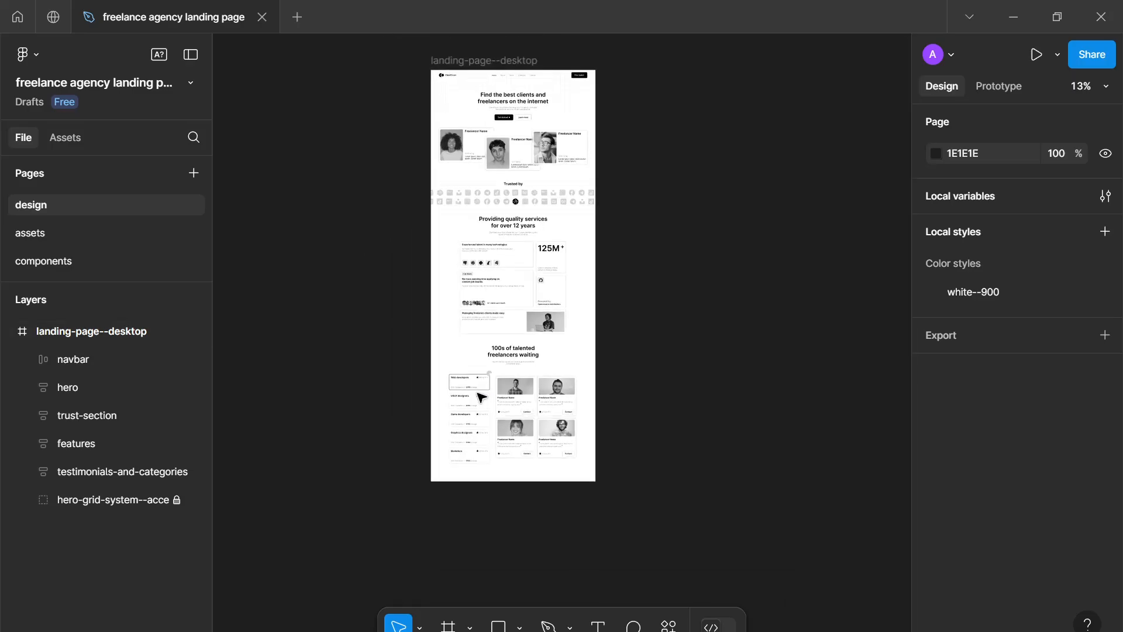
scroll(481, 398, up, 3)
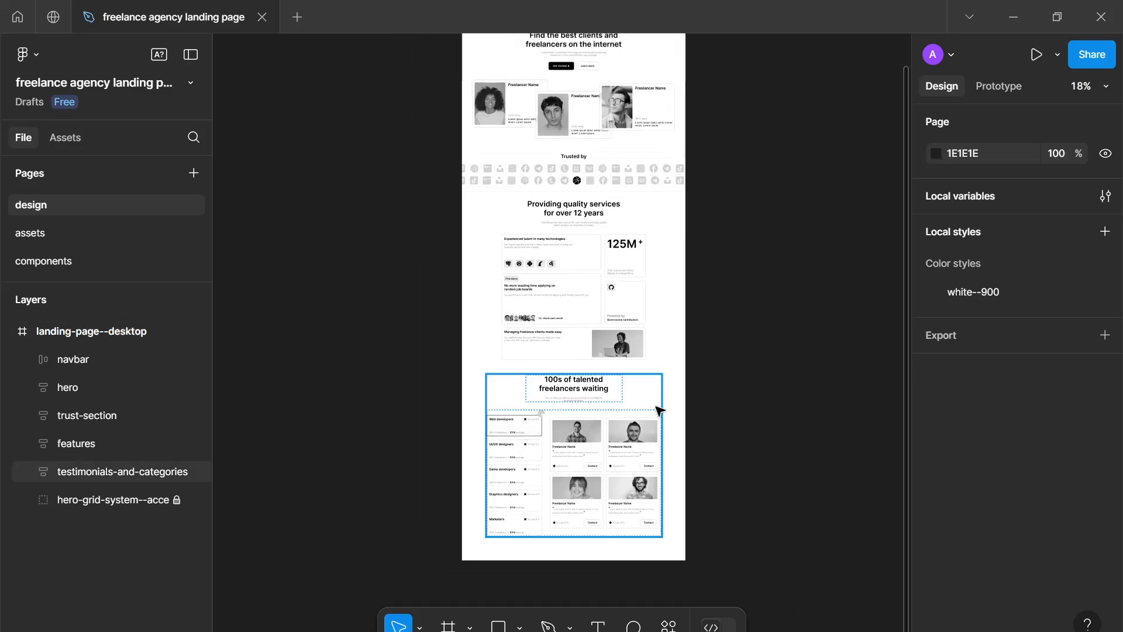
scroll(623, 431, up, 2)
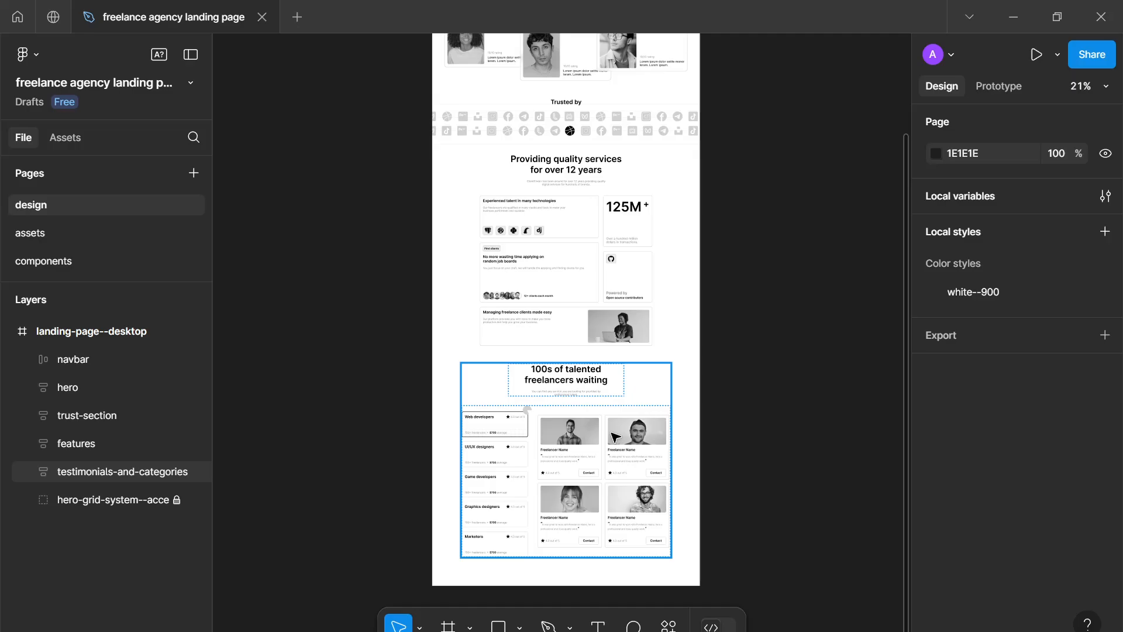
scroll(614, 437, down, 2)
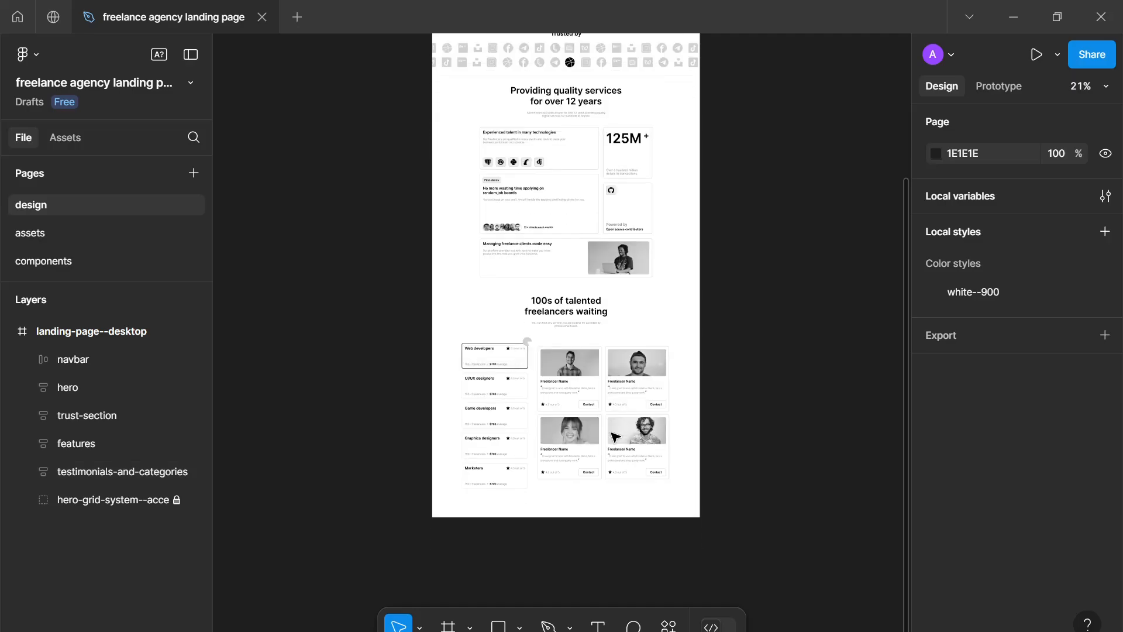
scroll(614, 437, down, 2)
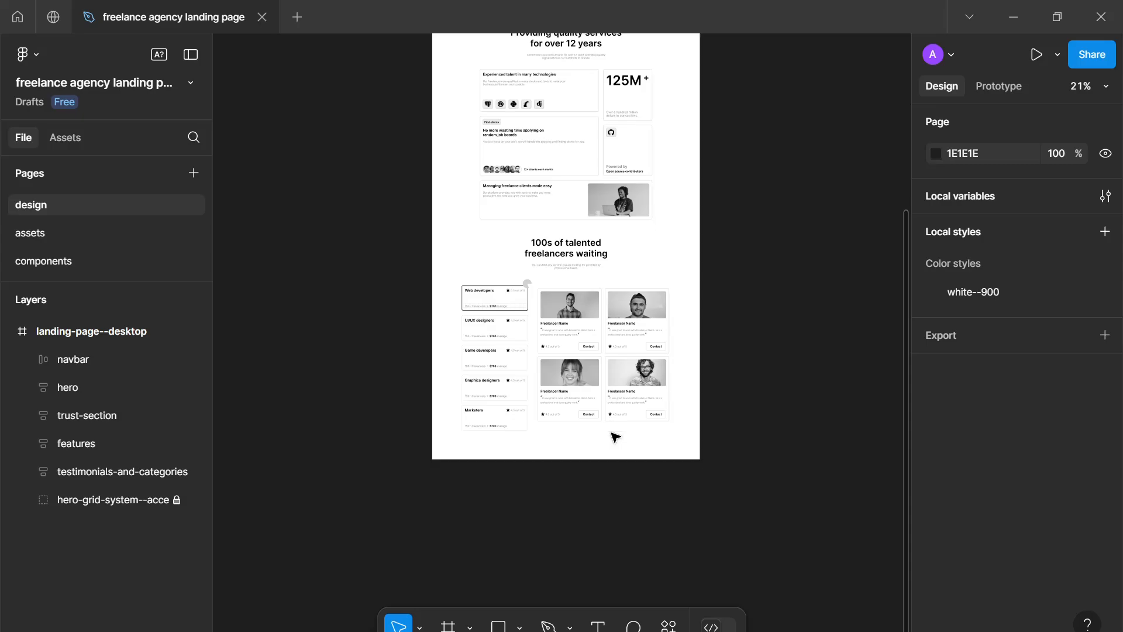
scroll(614, 438, up, 1)
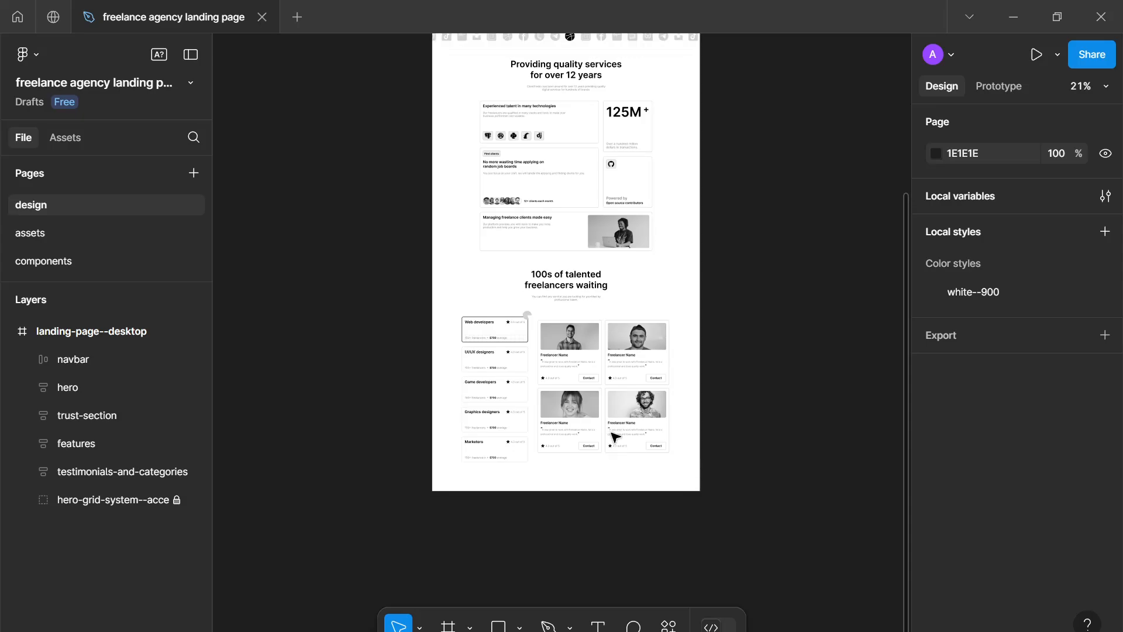
scroll(614, 438, up, 3)
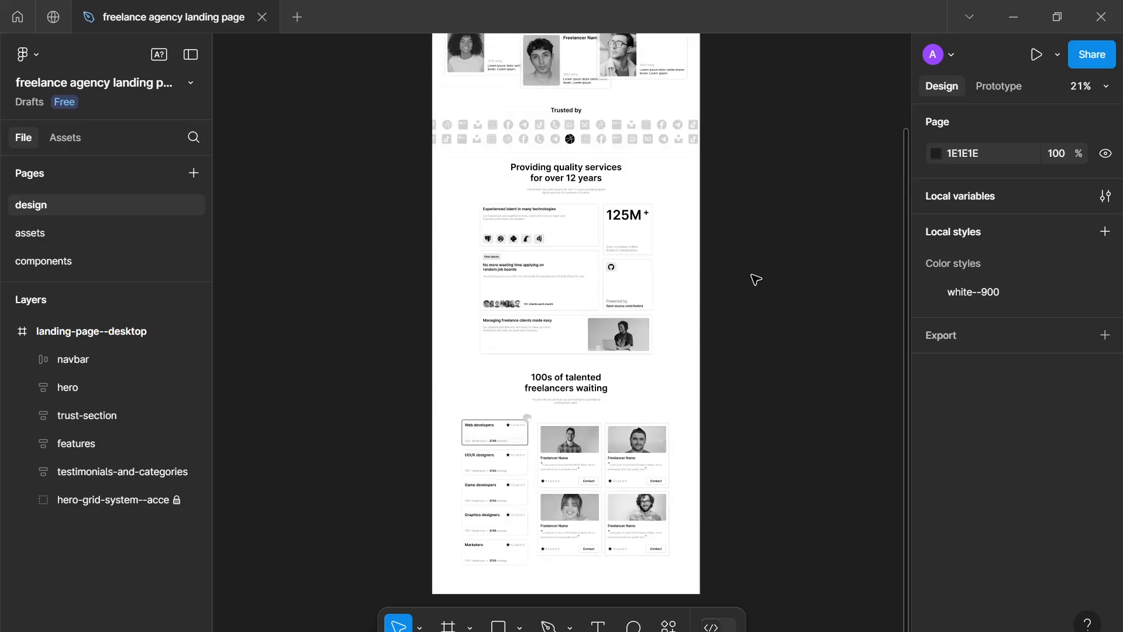
scroll(508, 212, up, 3)
scroll(508, 211, up, 5)
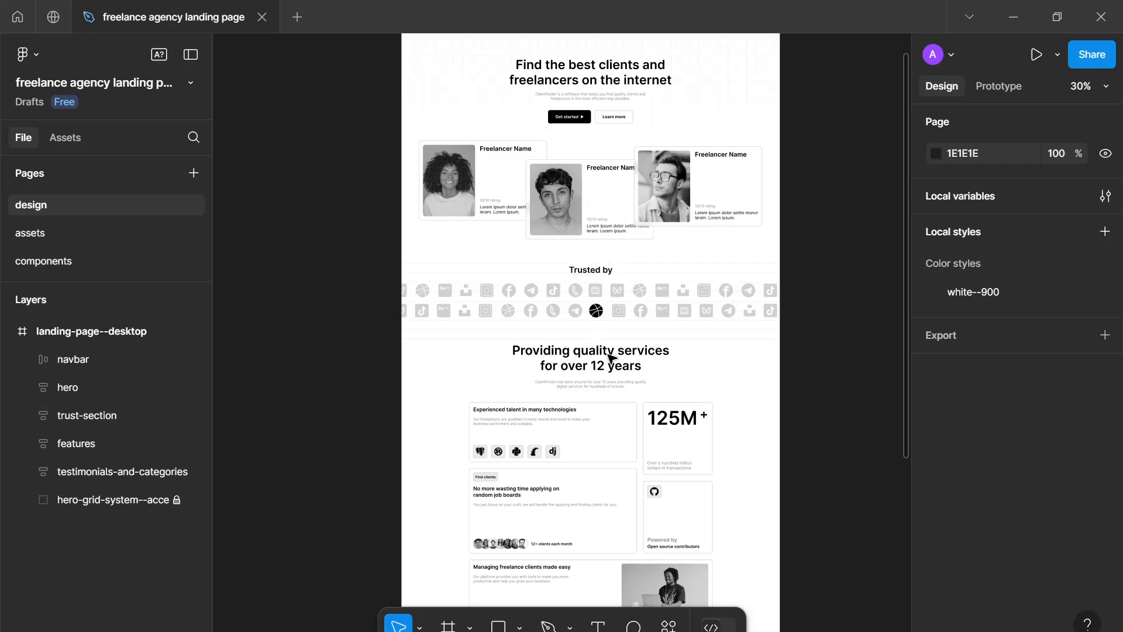
scroll(591, 281, down, 2)
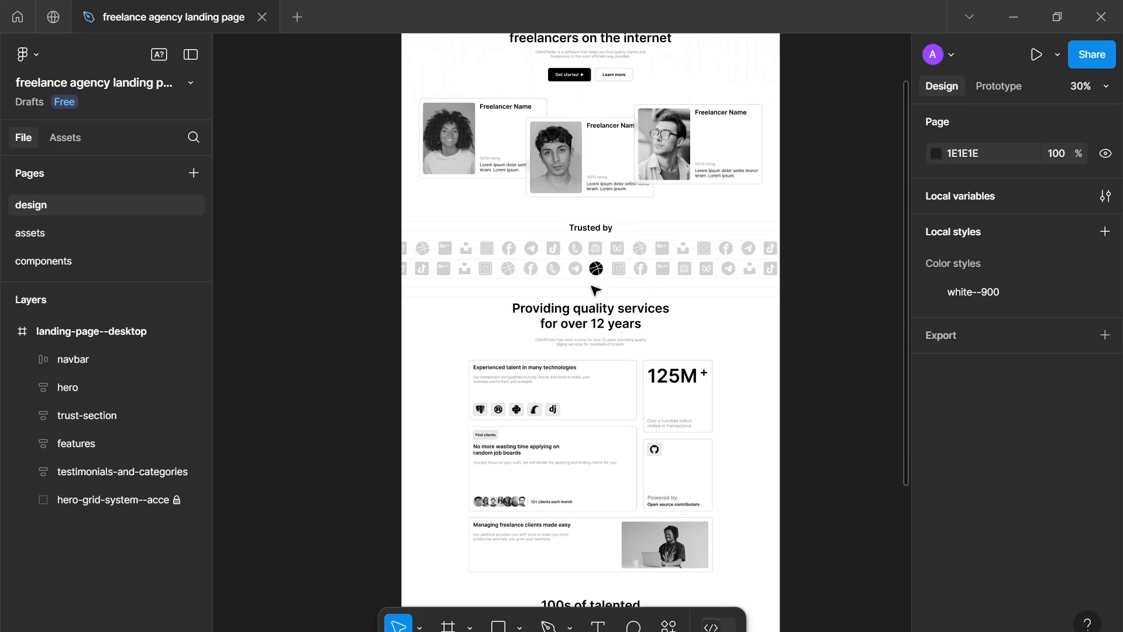
scroll(592, 289, down, 2)
scroll(593, 288, down, 2)
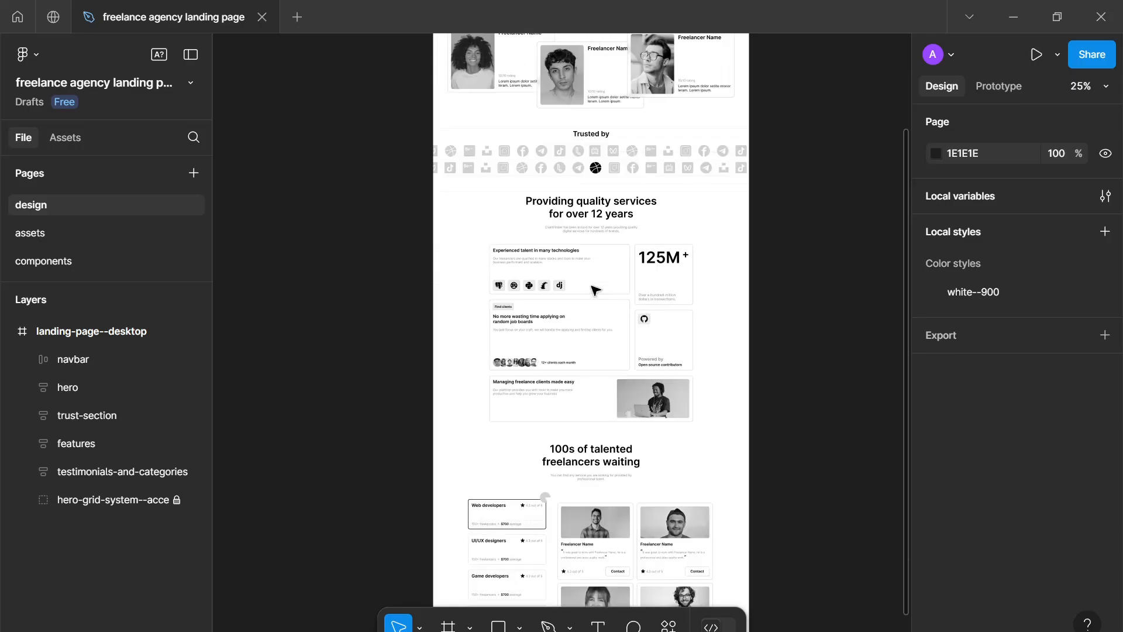
scroll(595, 291, down, 1)
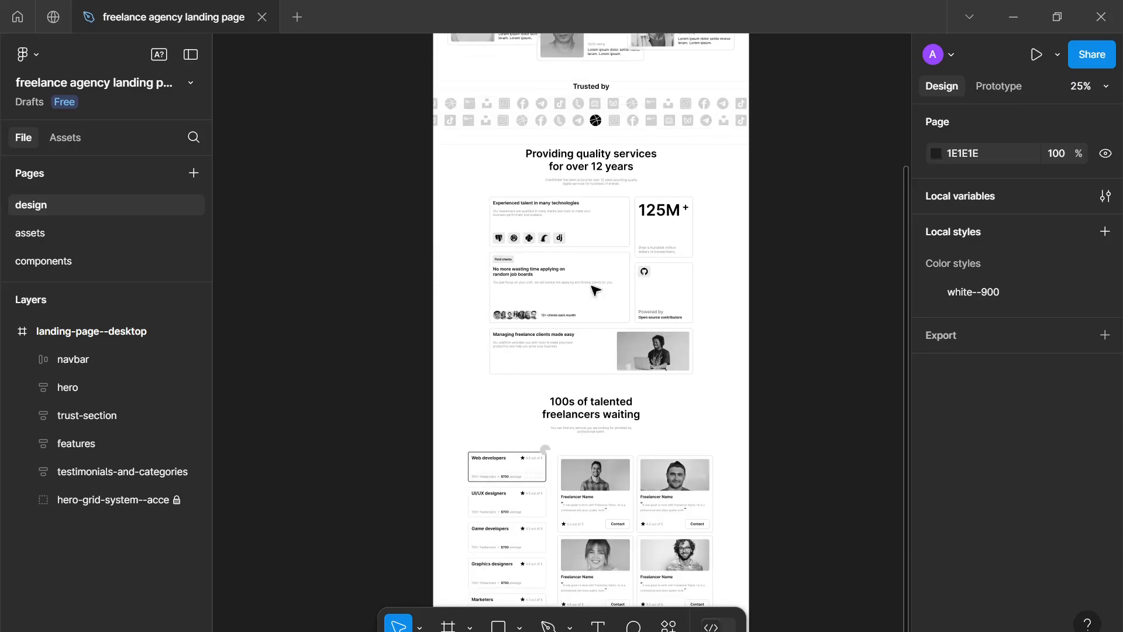
scroll(595, 291, down, 1)
scroll(758, 351, down, 1)
drag(756, 352, 703, 385)
scroll(719, 390, down, 2)
scroll(702, 384, down, 1)
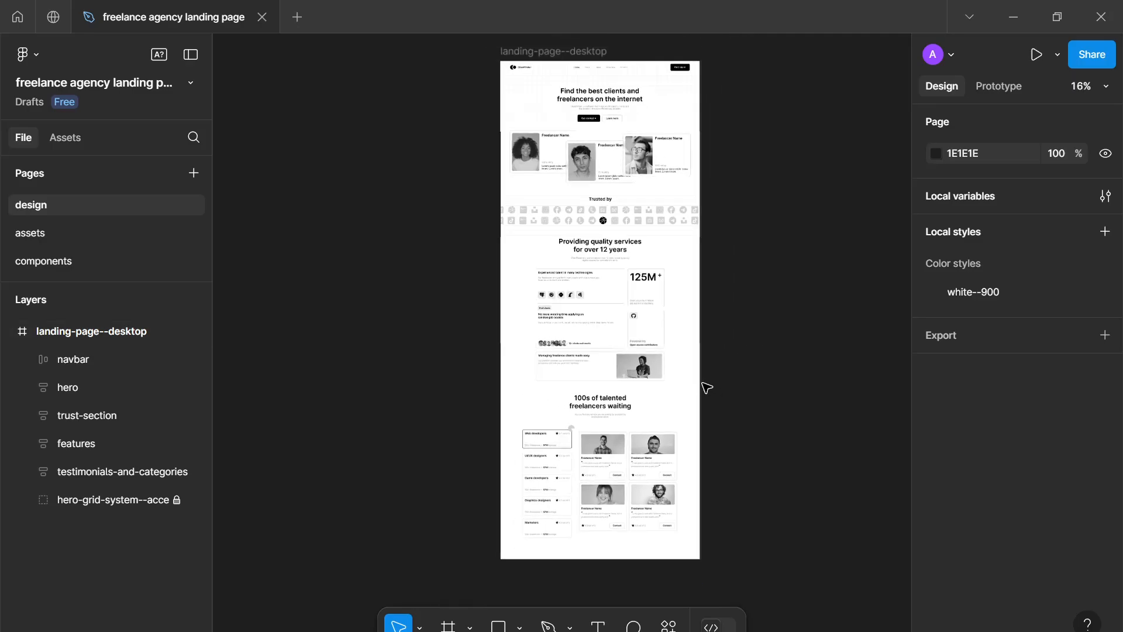